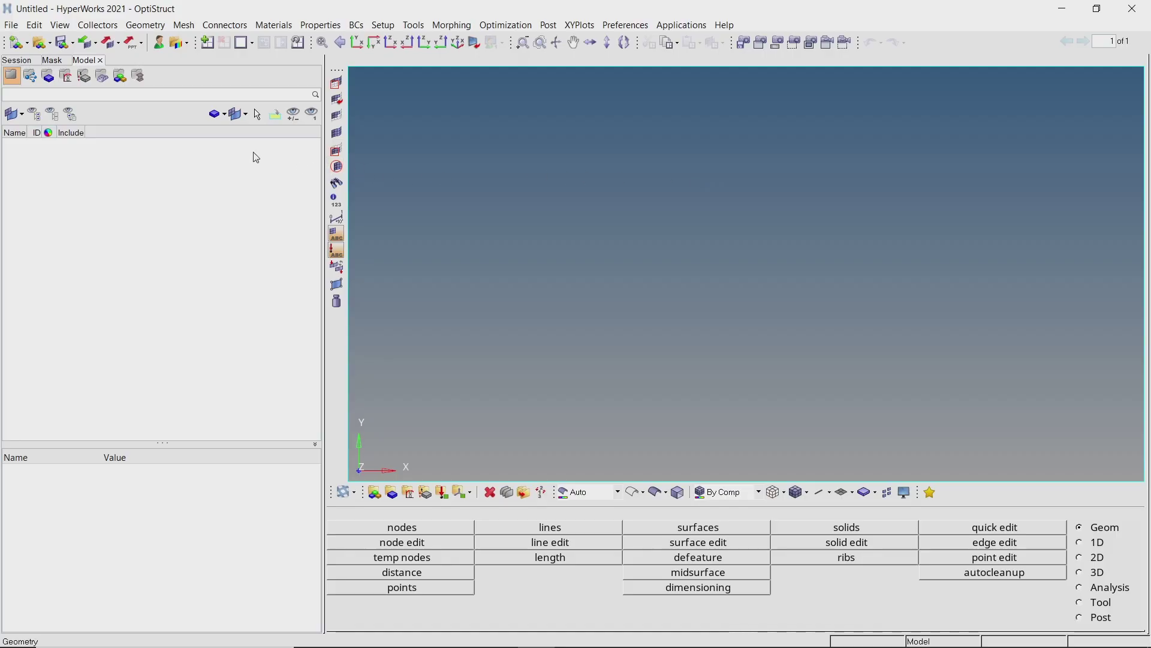
# - Create a dark blue component named composite_plate
pyautogui.rightClick(244, 151)
pyautogui.moveTo(289, 161)
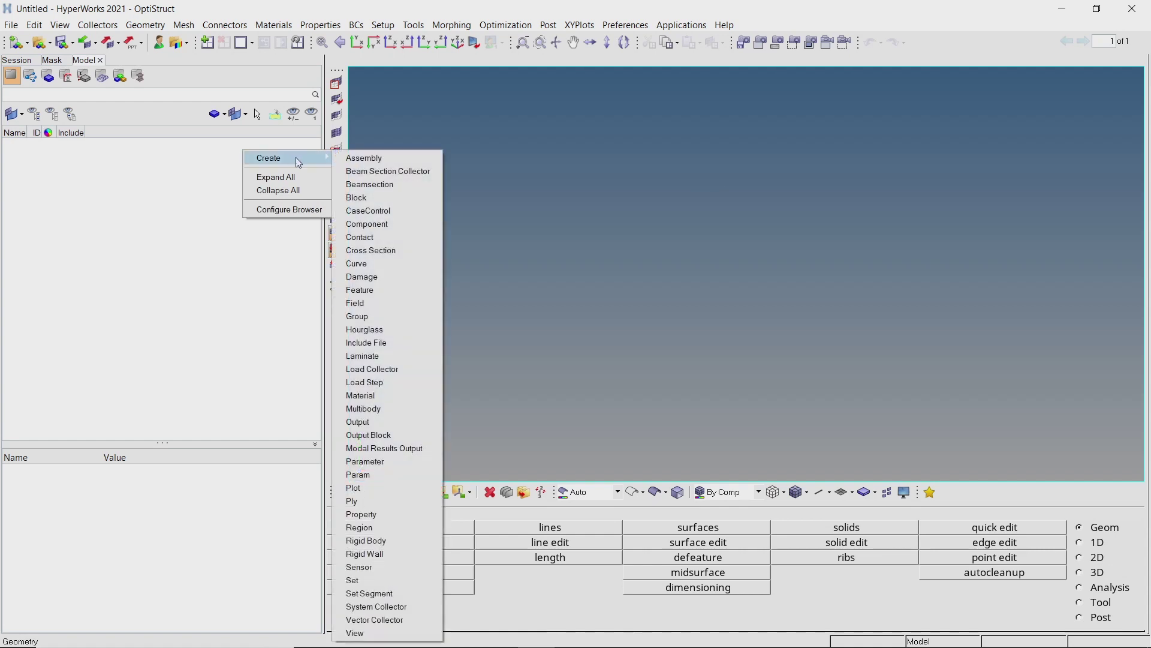
pyautogui.click(385, 223)
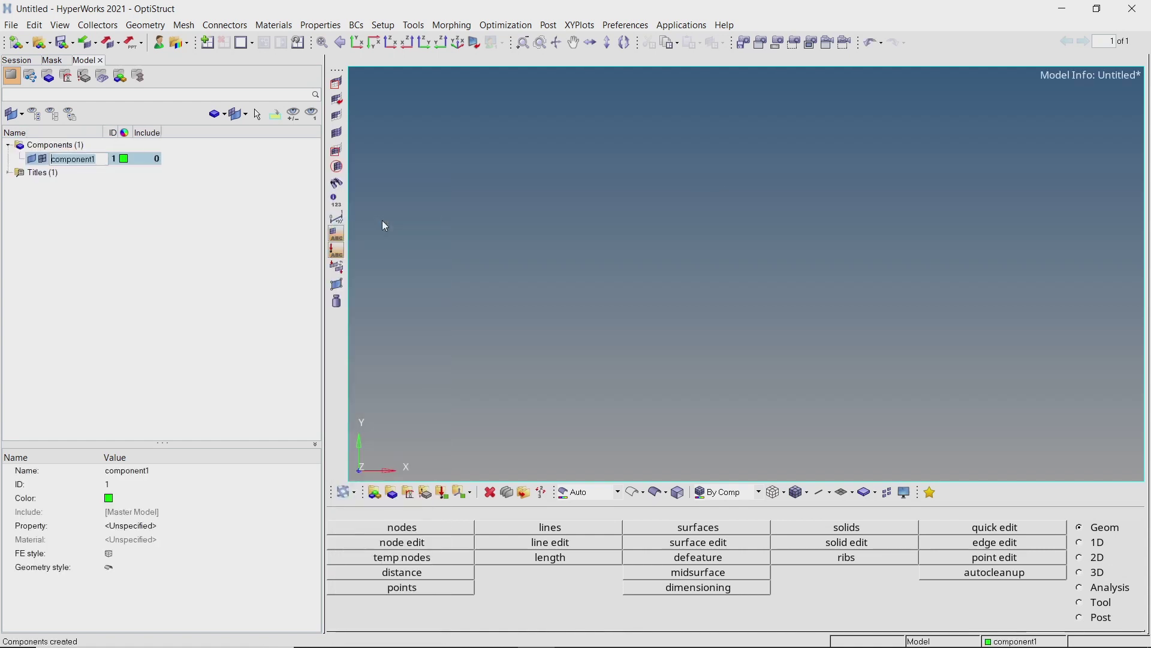
pyautogui.write('composite_plate')
pyautogui.press('Return')
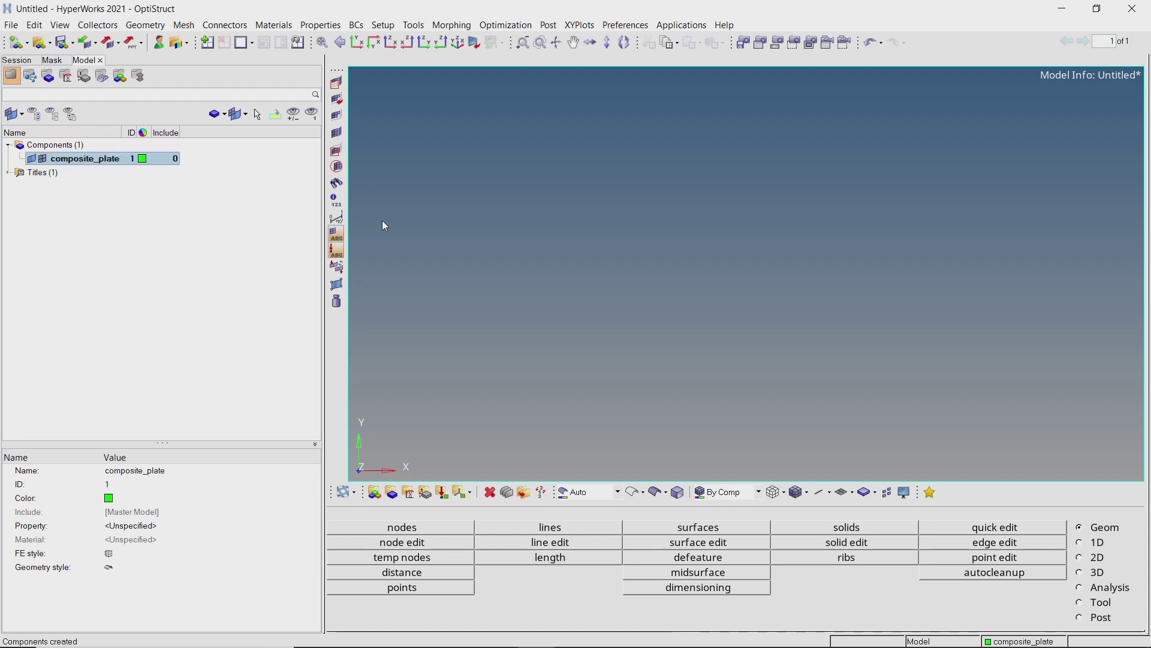
pyautogui.click(143, 159)
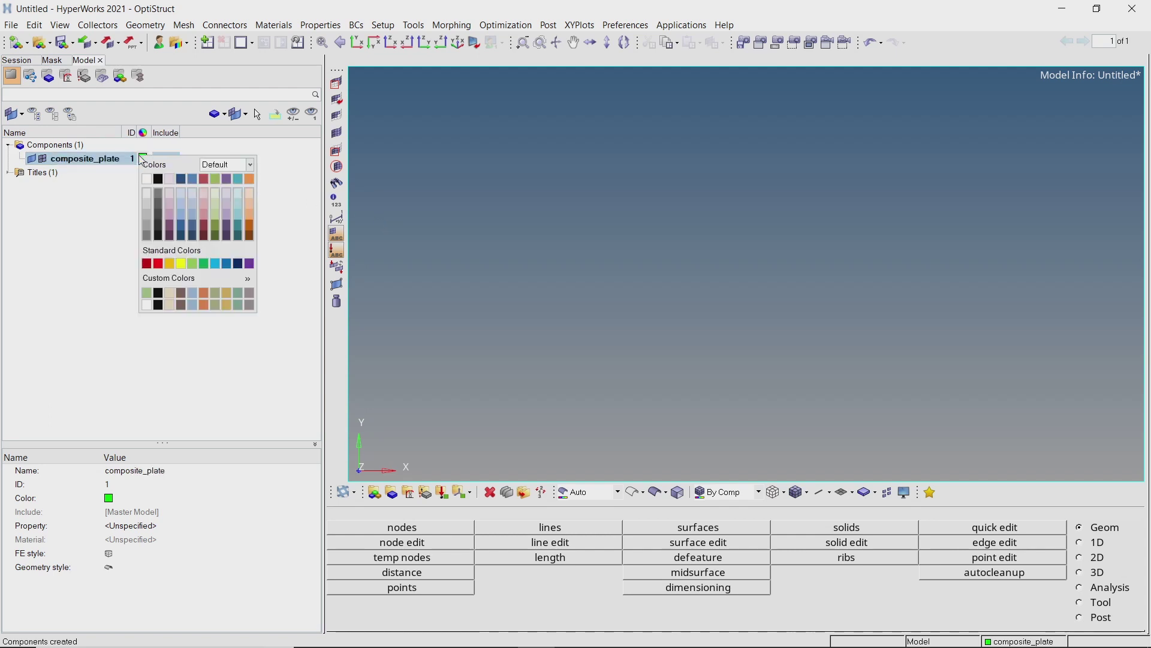
pyautogui.click(190, 179)
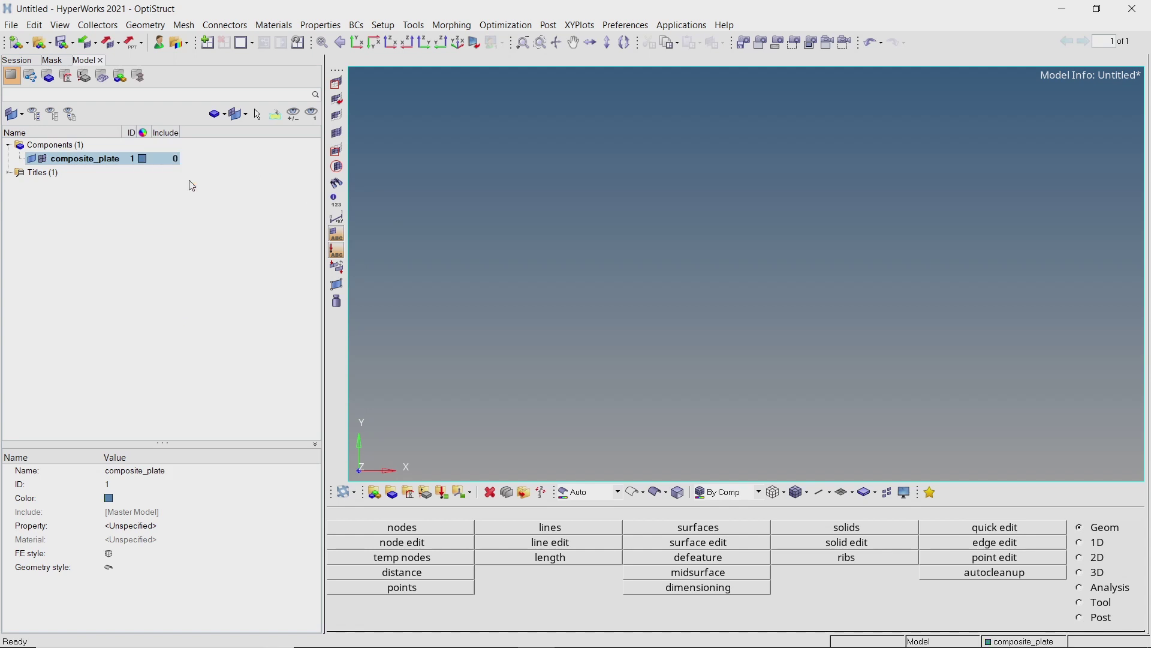
# - Create a node at the origin (0,0,0)
pyautogui.click(368, 528)
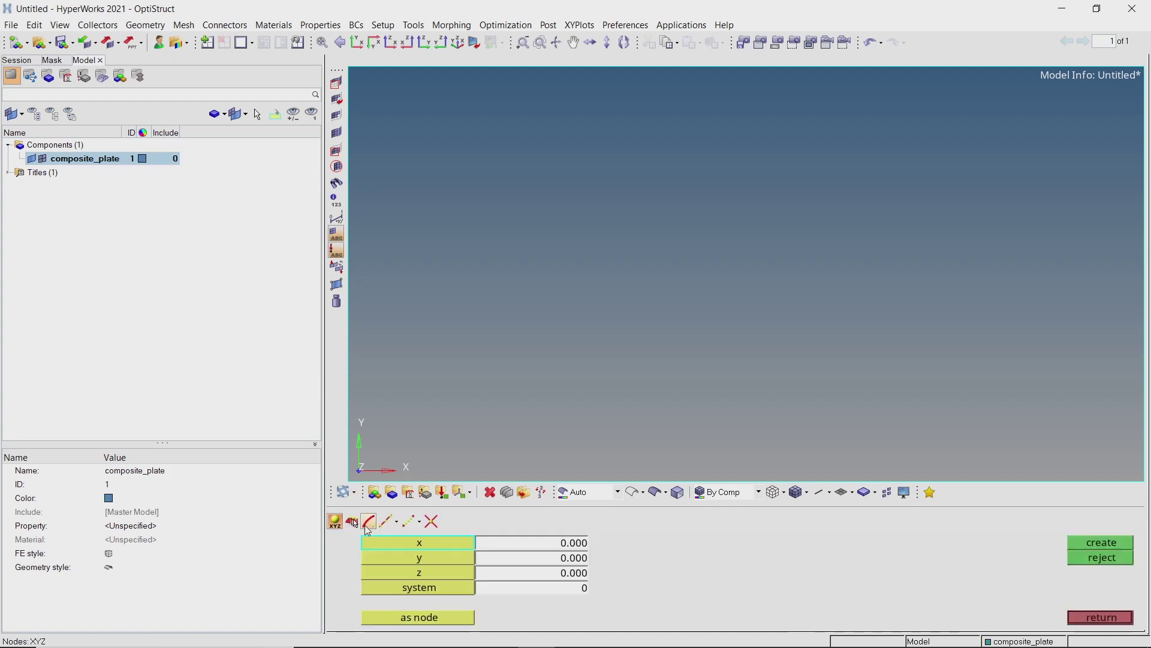
pyautogui.click(410, 618)
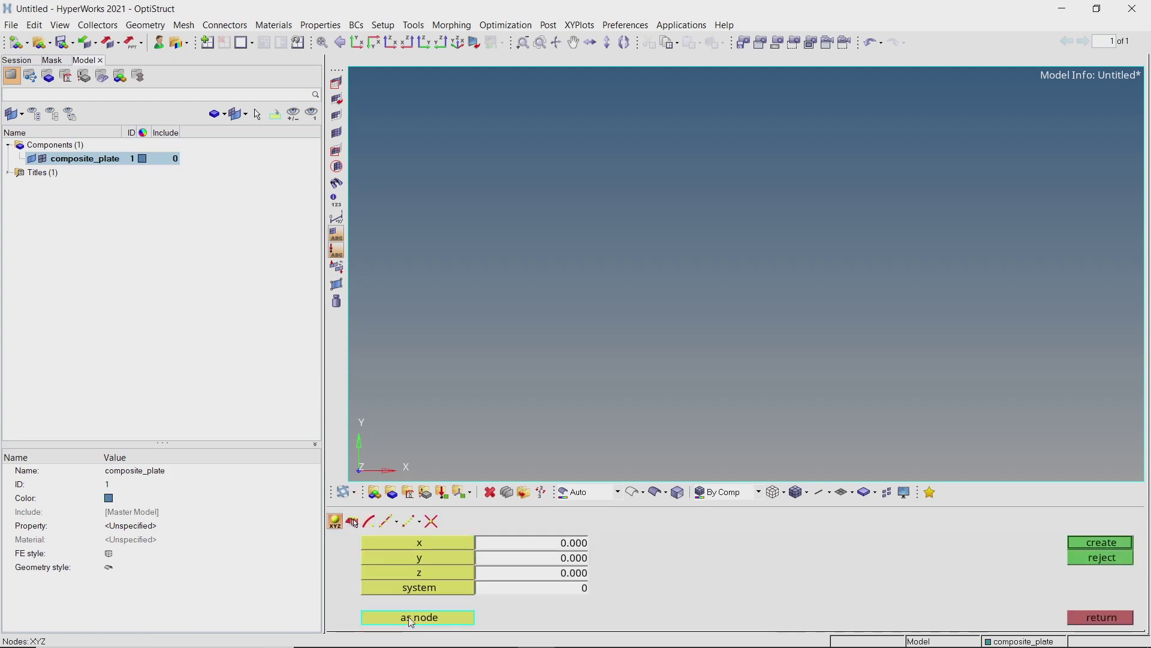
pyautogui.click(1086, 542)
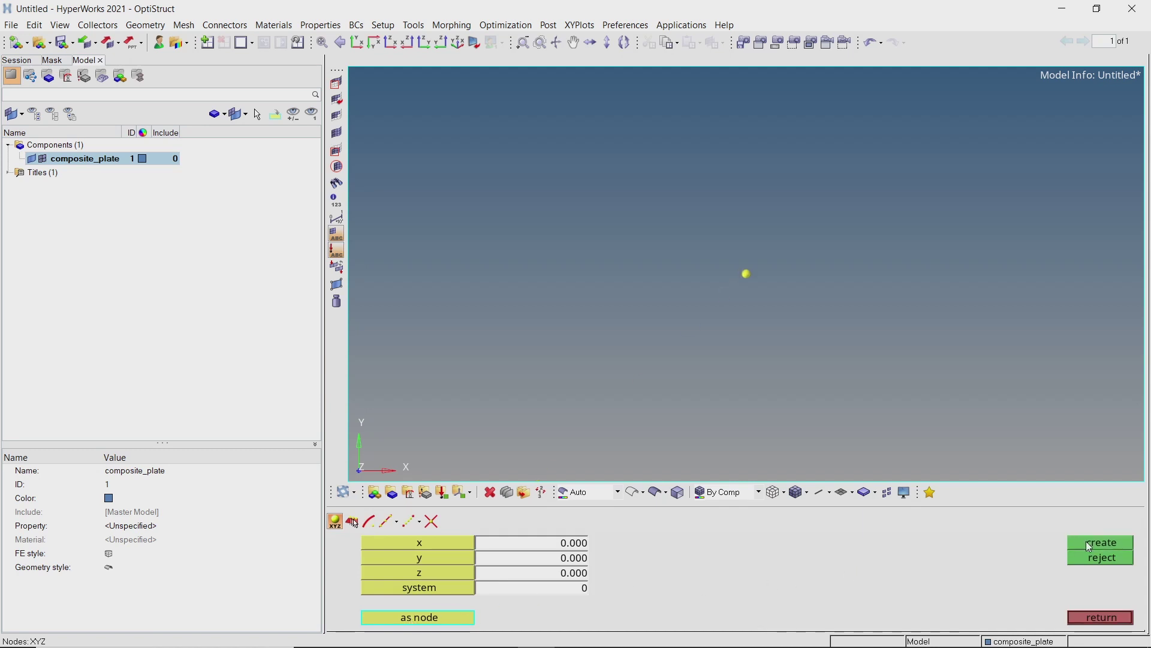
pyautogui.click(1094, 618)
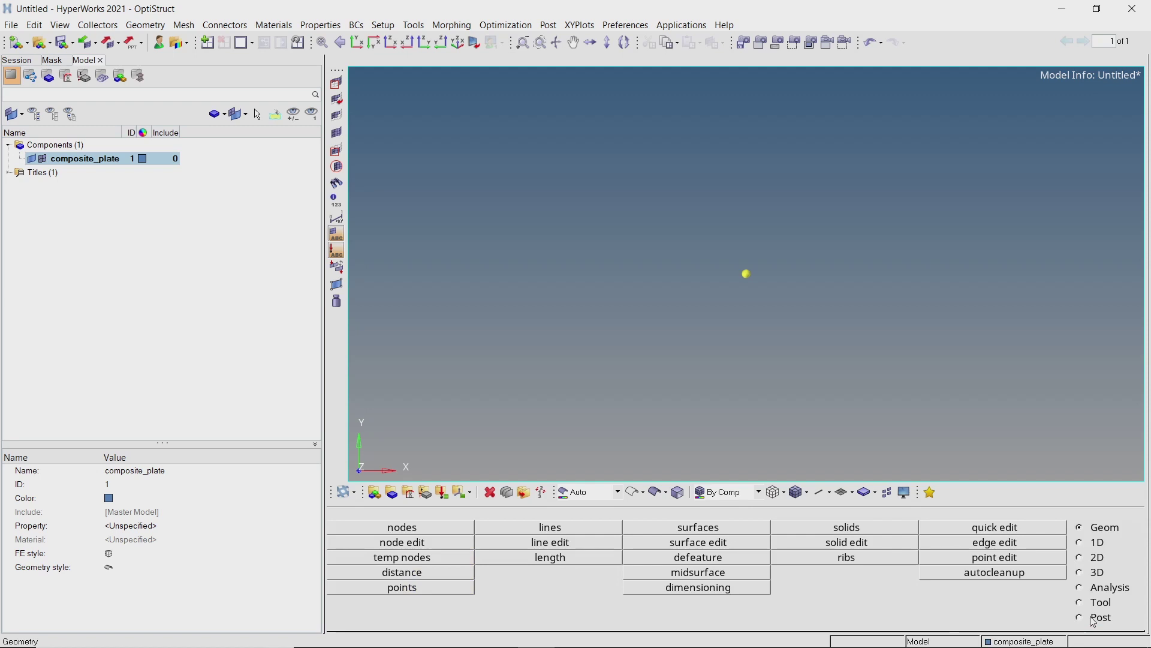
pyautogui.click(1085, 558)
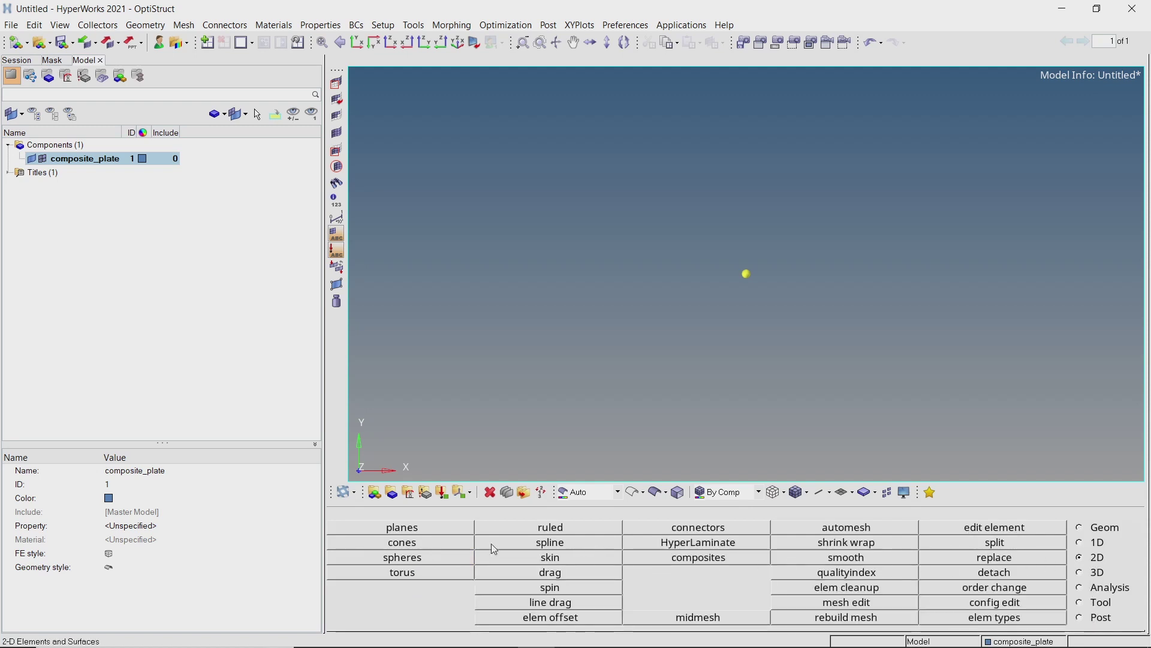
# - Set up a size-200 square plane normal to the x-axis at the origin node, meshed with its surface deleted
pyautogui.click(412, 529)
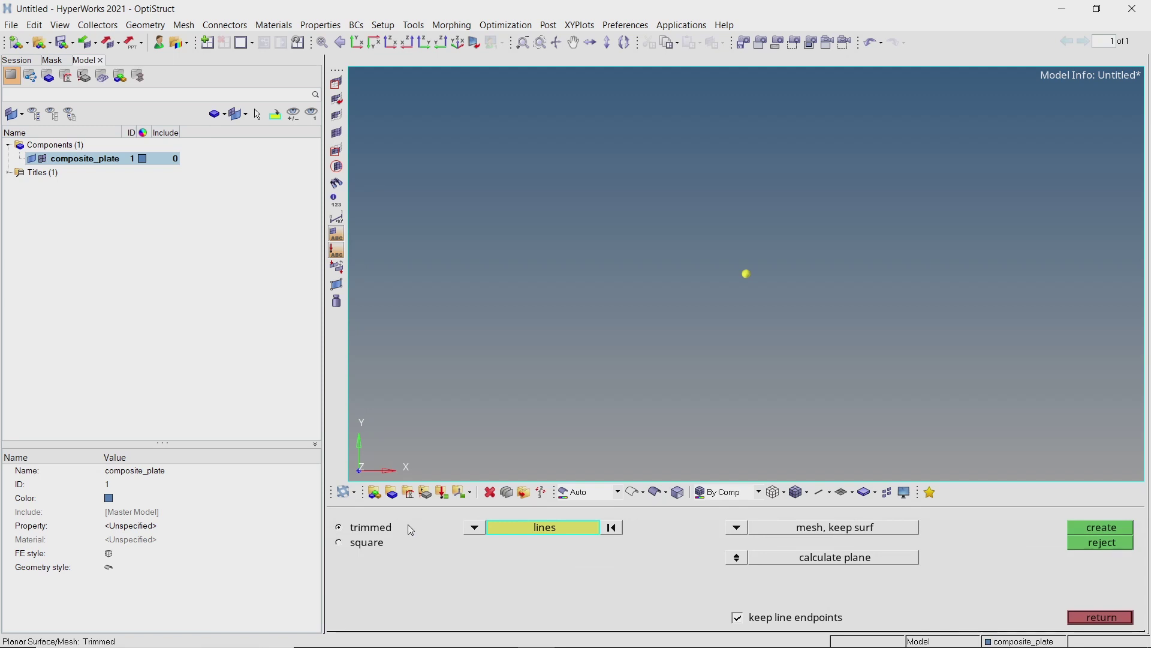
pyautogui.click(358, 547)
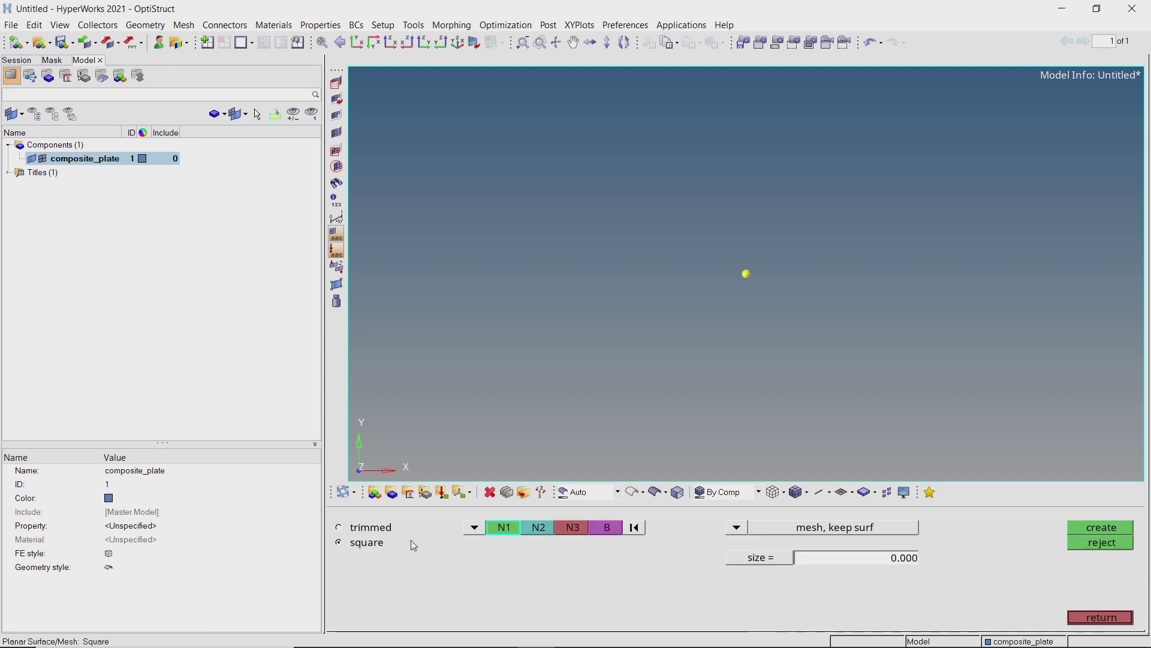
pyautogui.click(475, 528)
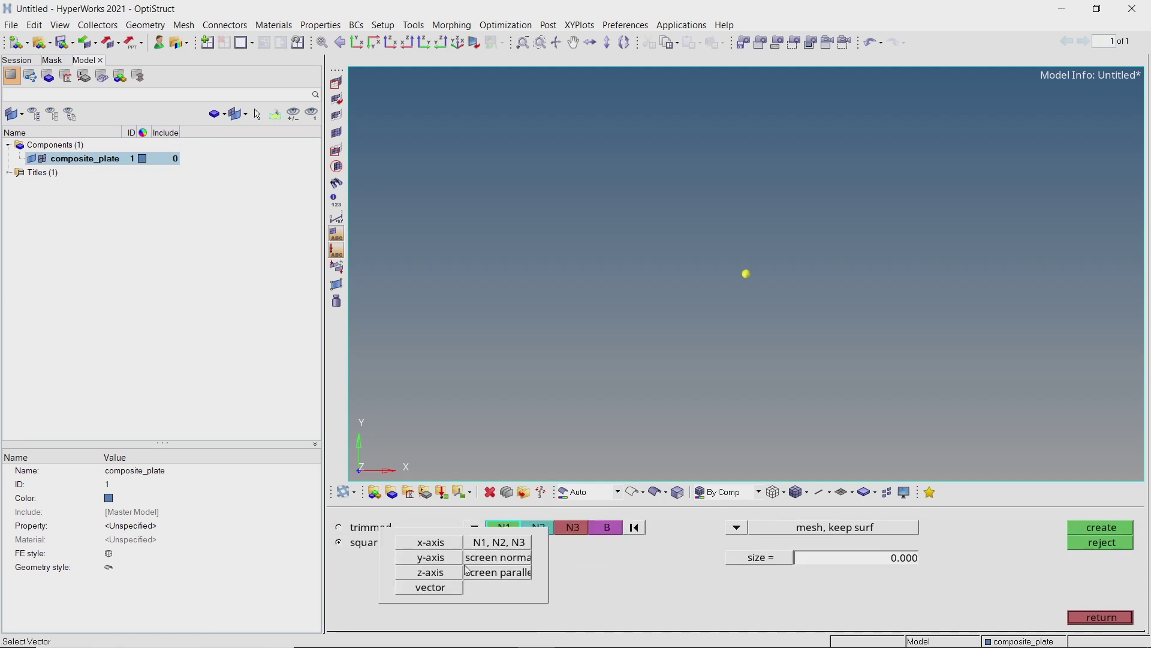
pyautogui.click(449, 544)
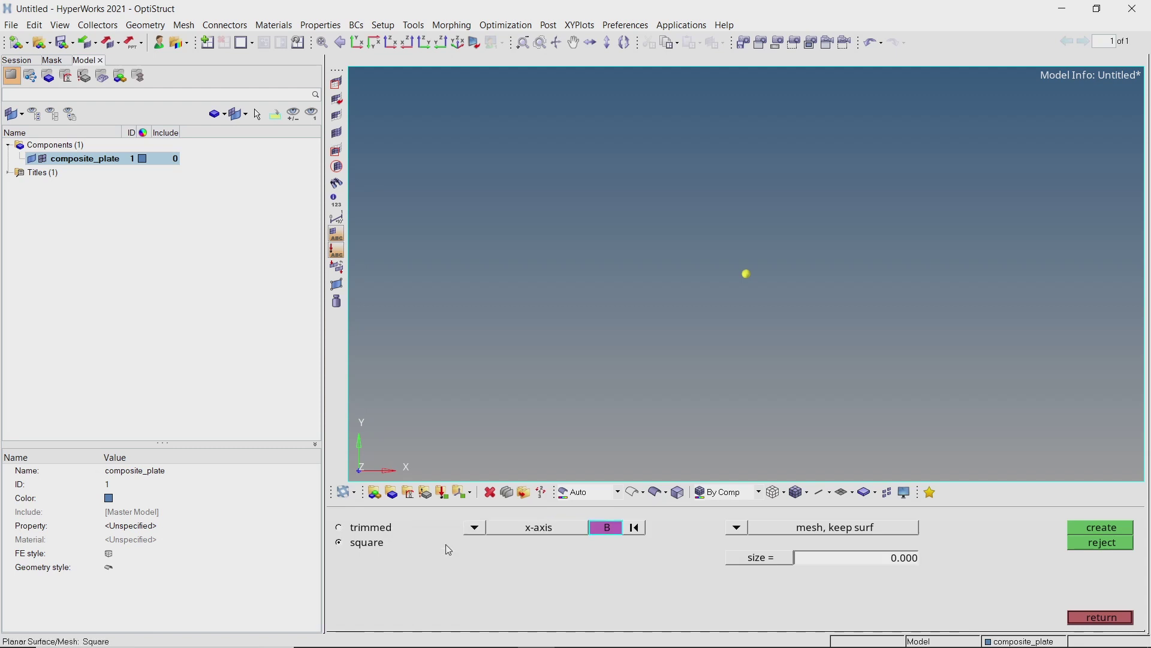
pyautogui.click(748, 275)
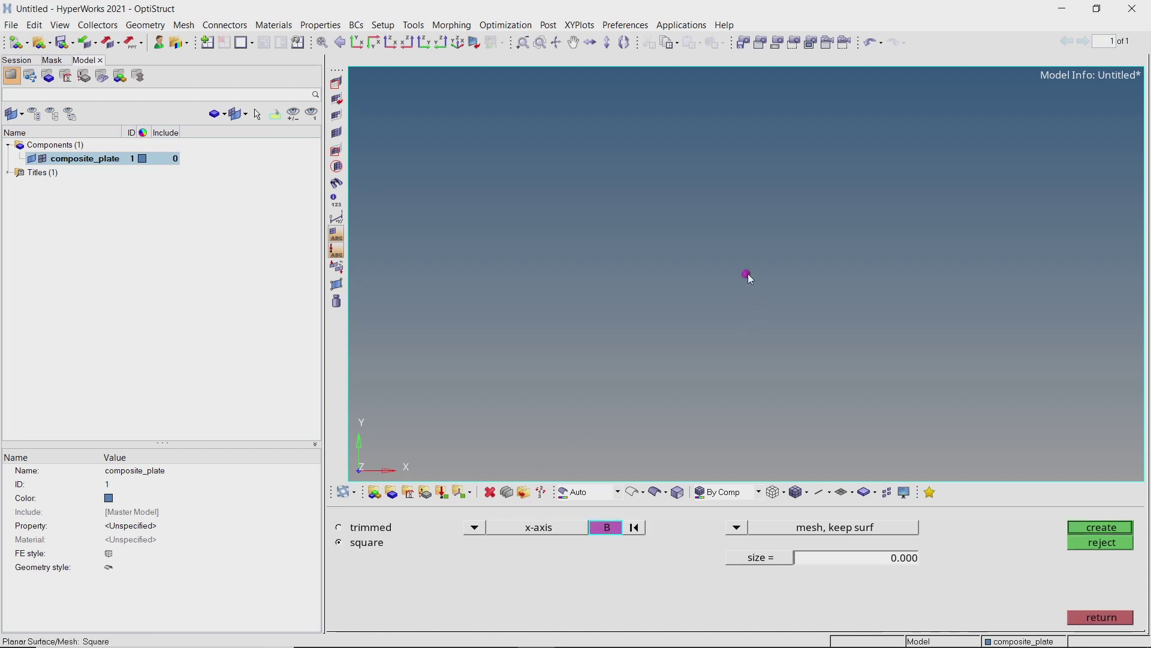
pyautogui.click(738, 528)
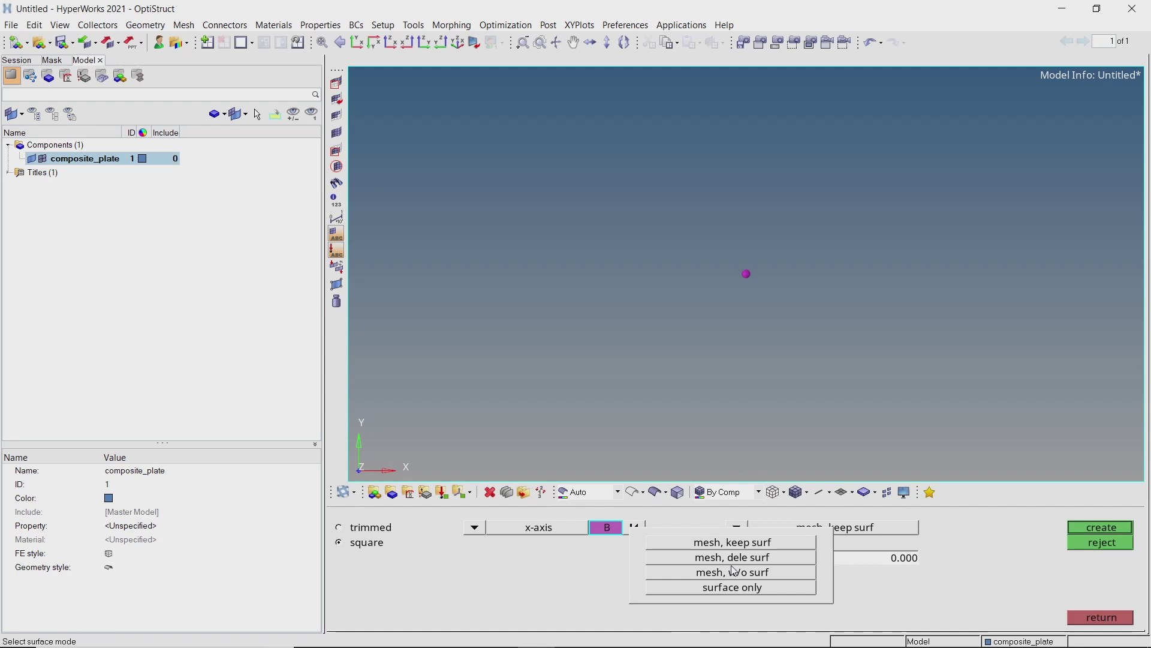
pyautogui.click(740, 558)
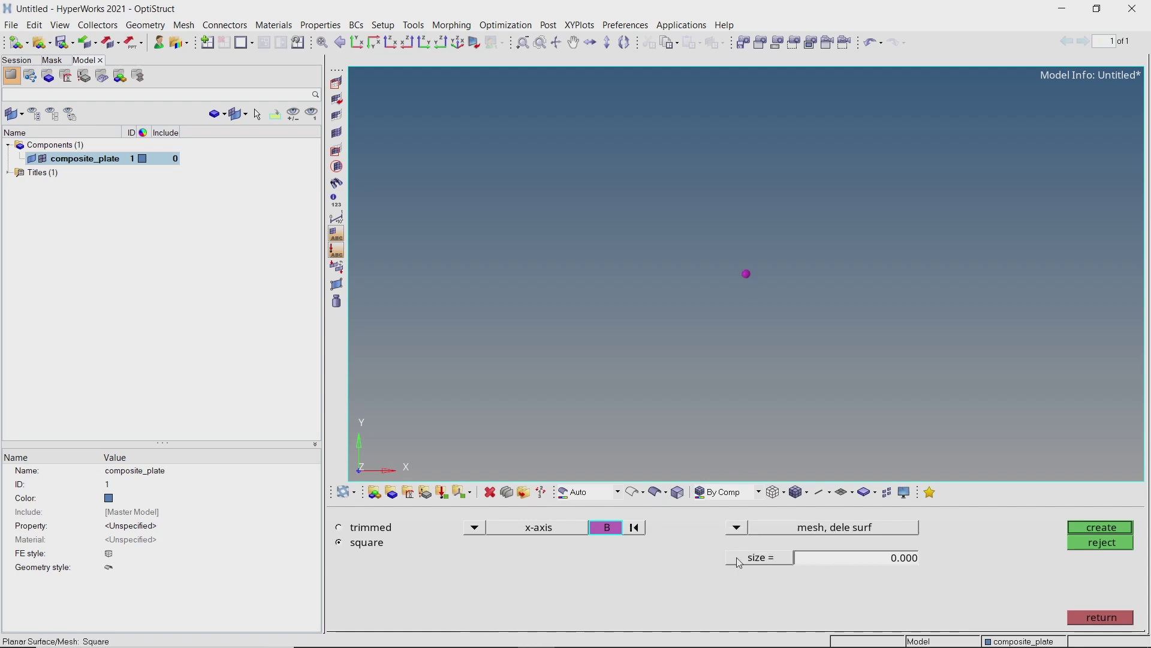
pyautogui.doubleClick(905, 560)
pyautogui.write('200')
pyautogui.press('Return')
# - Create the square plane mesh and rotate the view to face the plate
pyautogui.click(1091, 529)
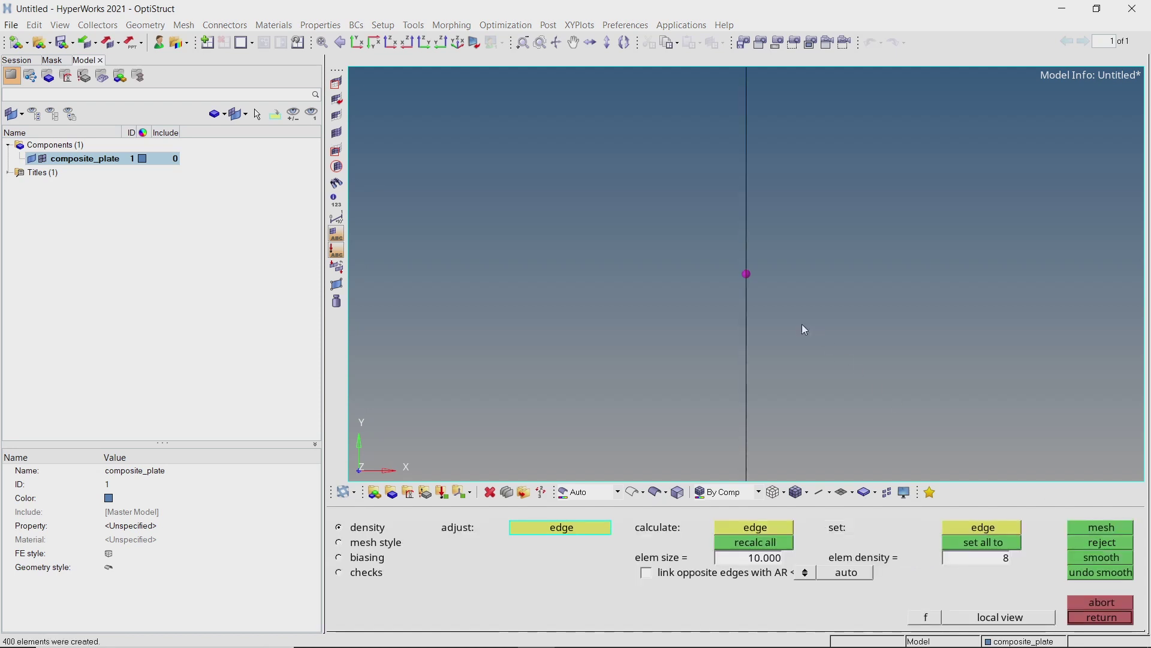
pyautogui.keyDown('ctrl'); pyautogui.click(744, 320); pyautogui.keyUp('ctrl')
pyautogui.keyDown('ctrl'); pyautogui.moveTo(749, 326); pyautogui.dragTo(793, 303); pyautogui.keyUp('ctrl')
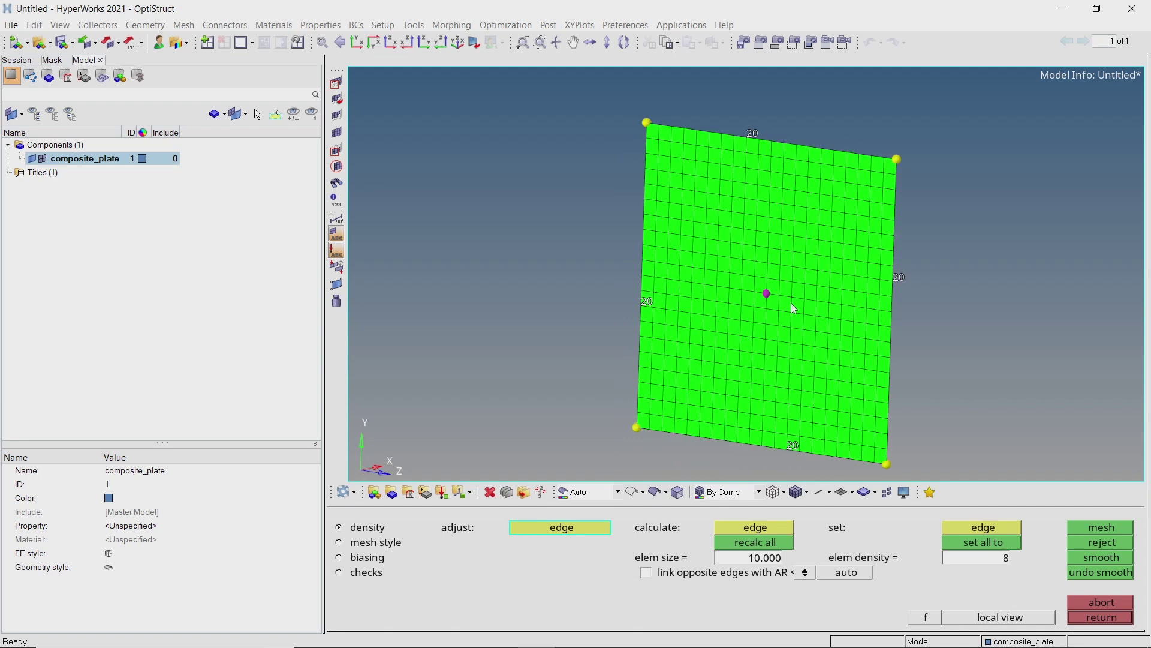
pyautogui.keyDown('ctrl'); pyautogui.moveTo(795, 257); pyautogui.dragTo(810, 316); pyautogui.keyUp('ctrl')
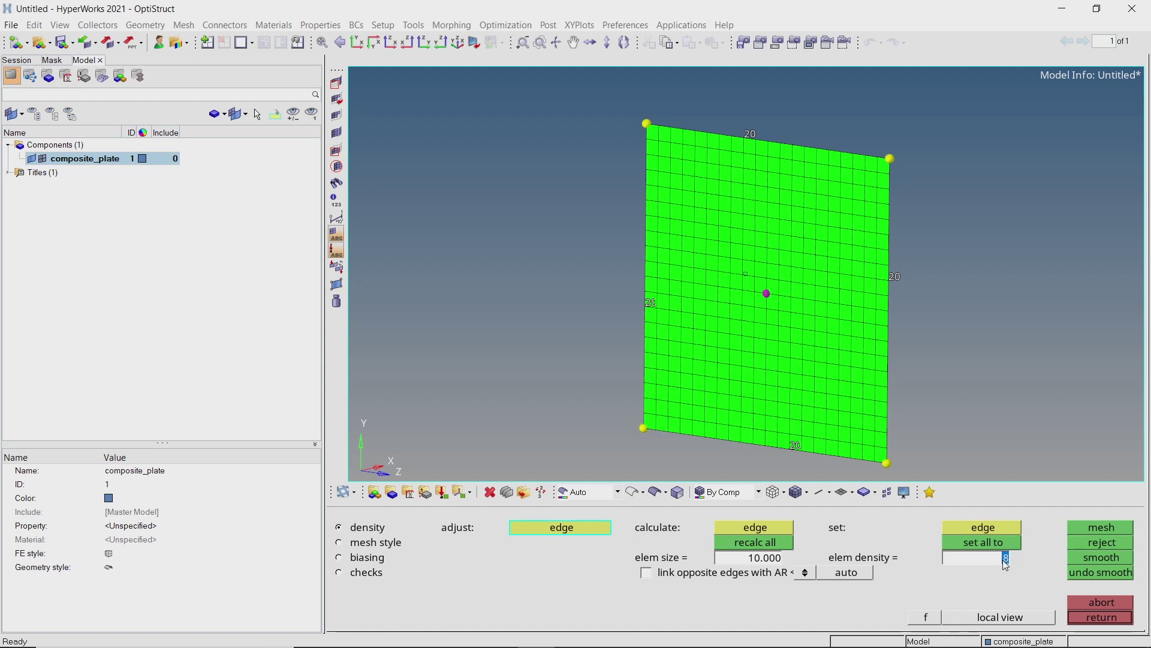
# - Set 30 elements on all four plate edges, remesh and accept the 900-element mesh
pyautogui.write('0')
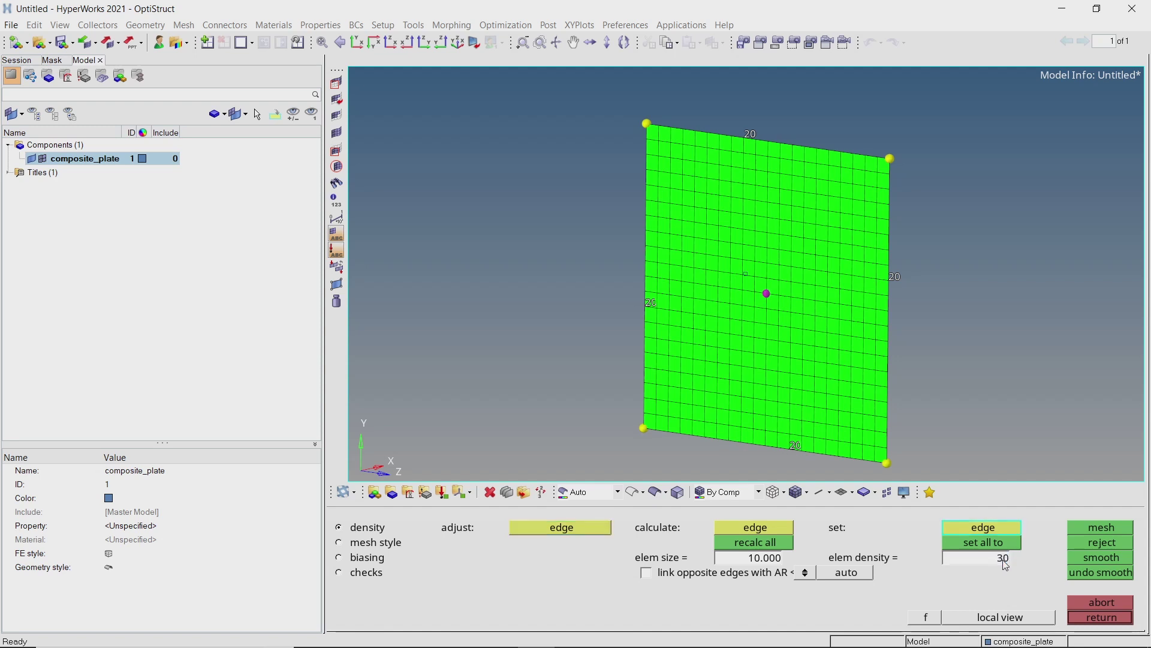
pyautogui.click(761, 141)
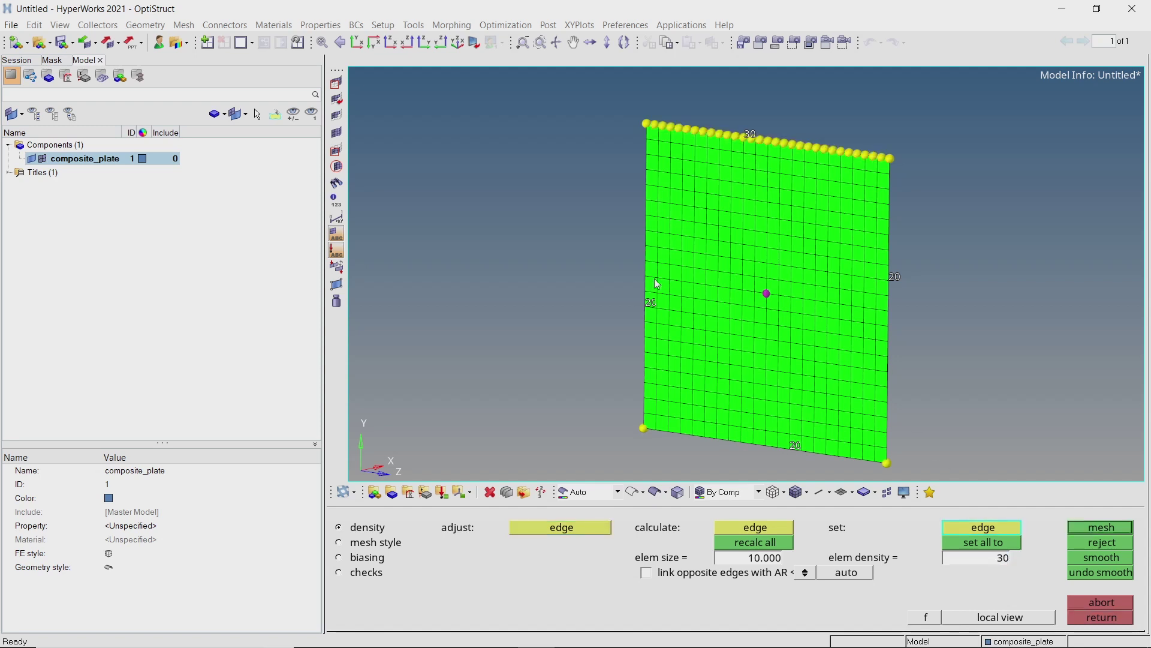
pyautogui.click(649, 316)
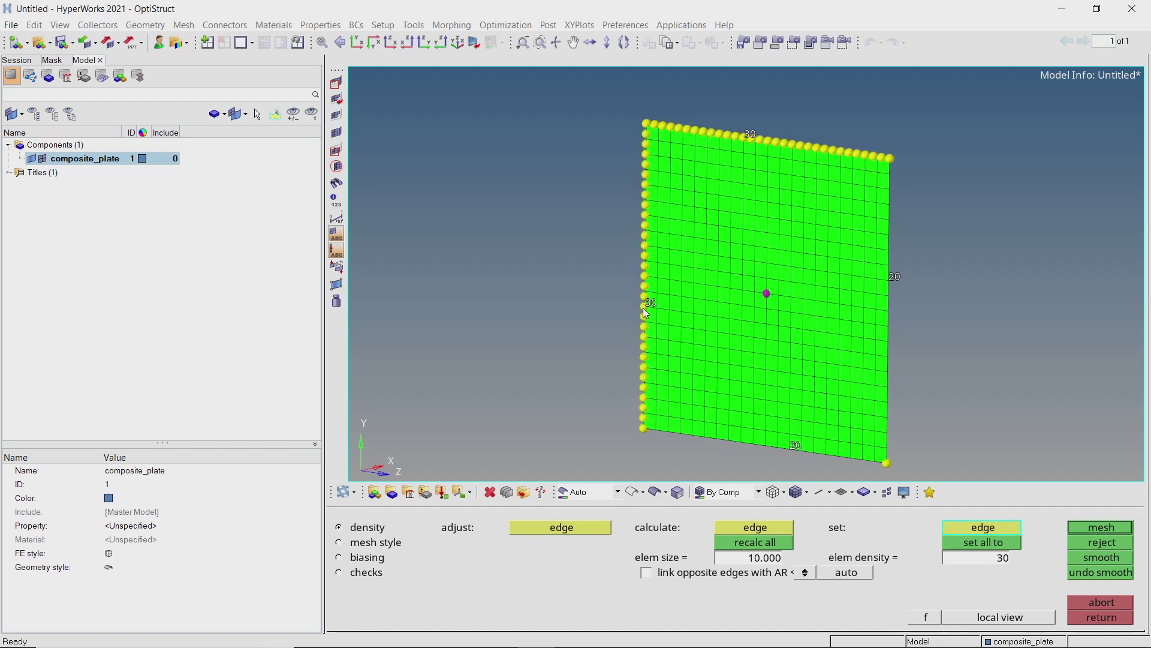
pyautogui.click(795, 444)
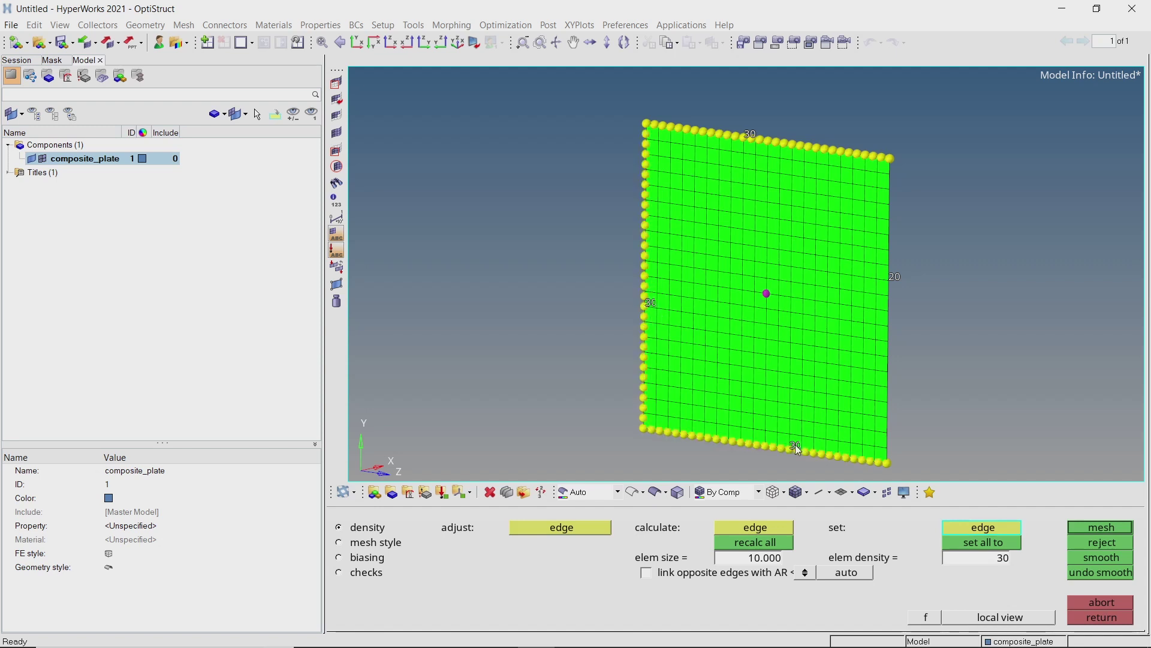
pyautogui.click(892, 280)
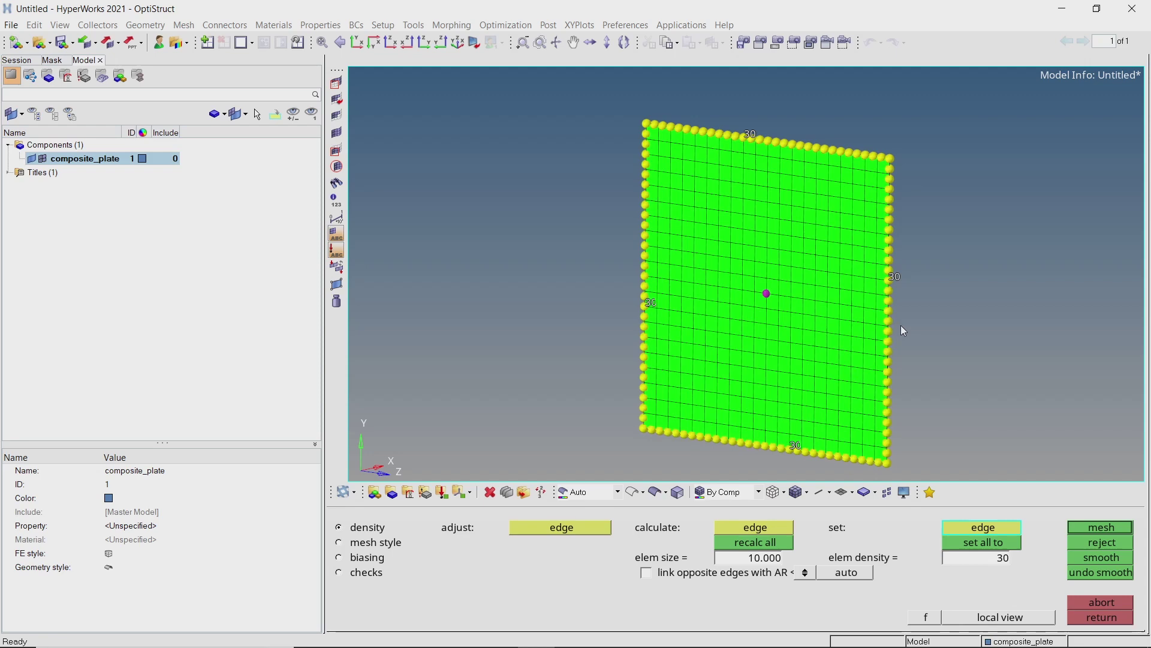
pyautogui.middleClick(901, 325)
pyautogui.middleClick(901, 325)
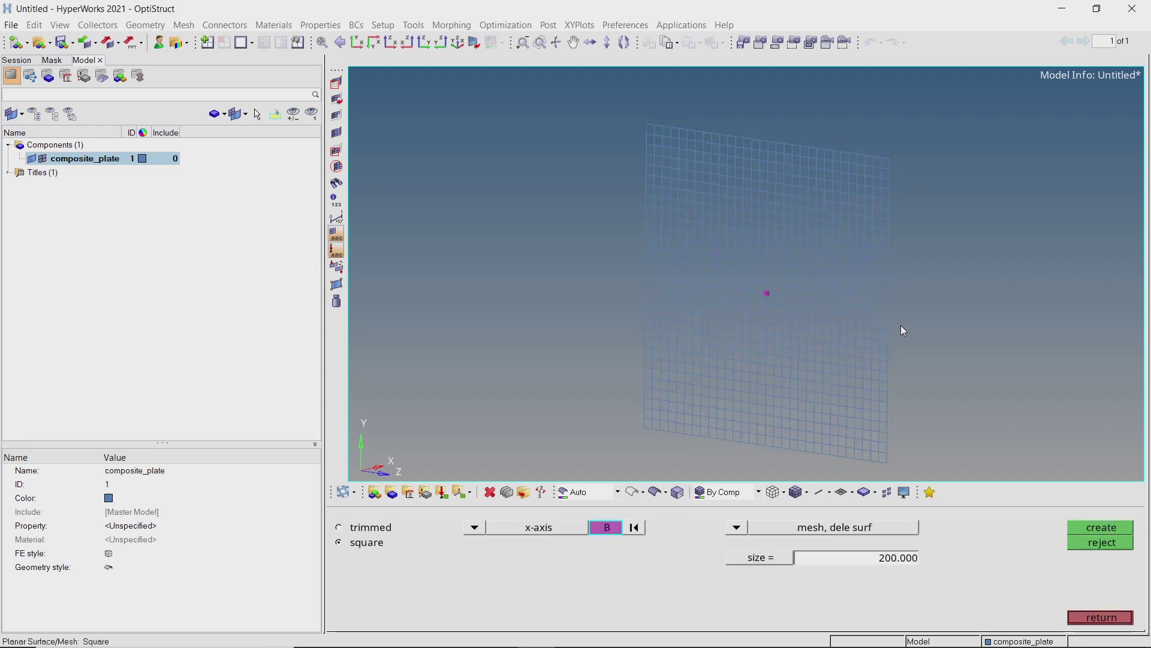
# - Show elements shaded with mesh lines and select the centre node for translation
pyautogui.click(798, 492)
pyautogui.press('Escape')
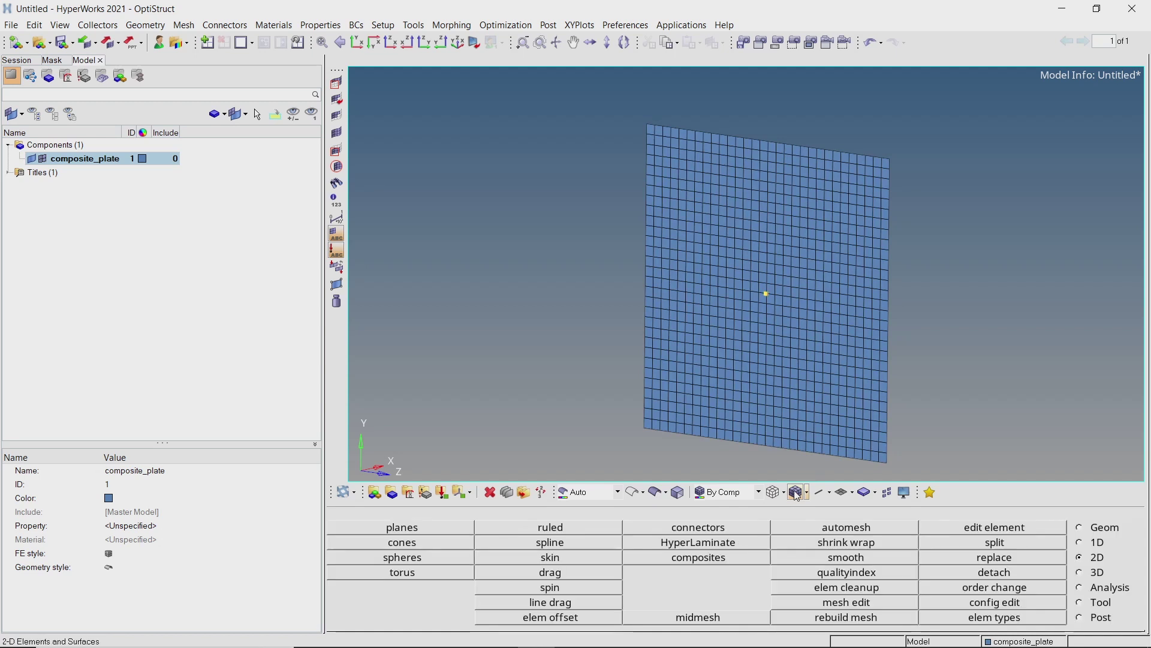
pyautogui.hotkey('shift', 'F4')
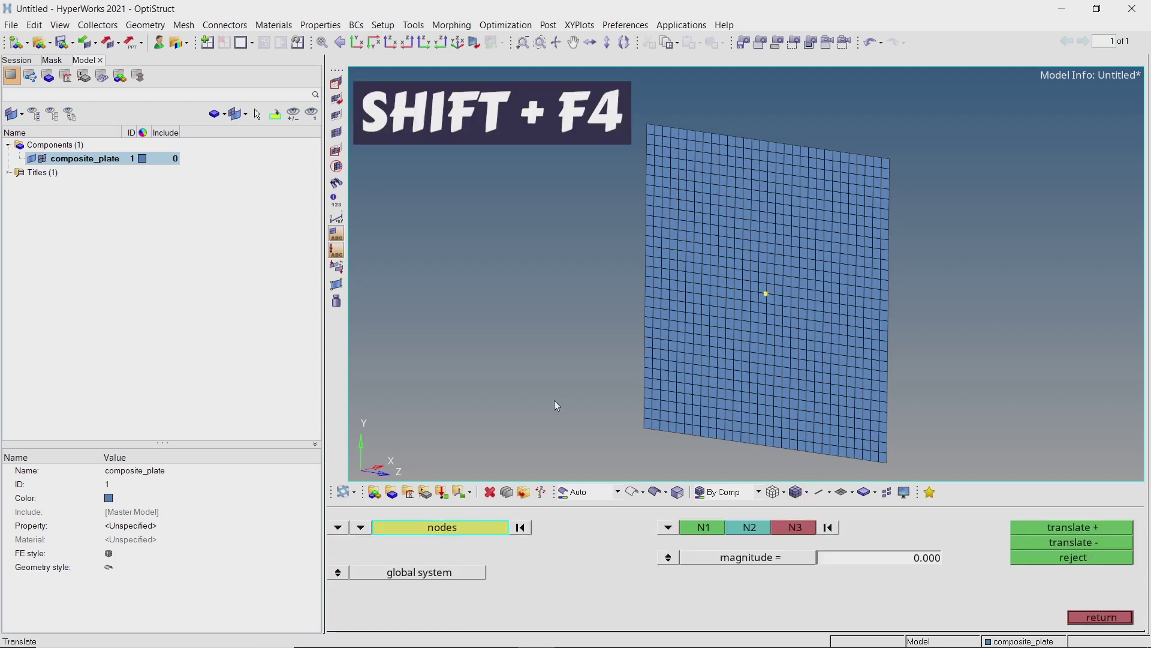
pyautogui.scroll(4, 779, 300)
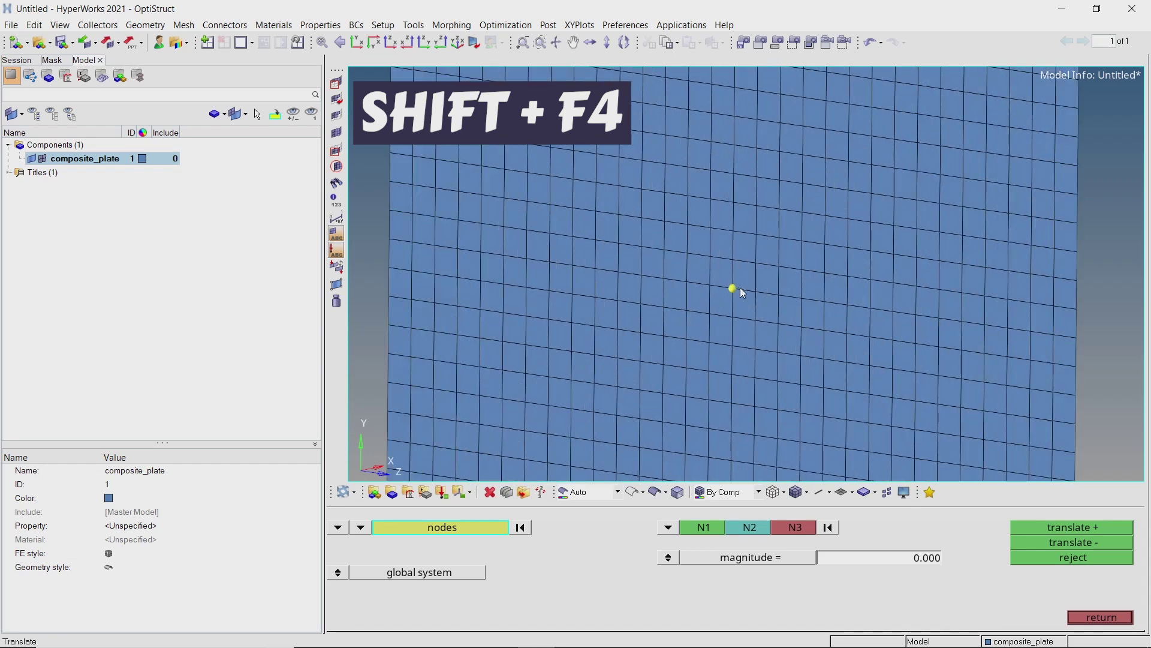
pyautogui.click(734, 291)
pyautogui.scroll(-5, 723, 303)
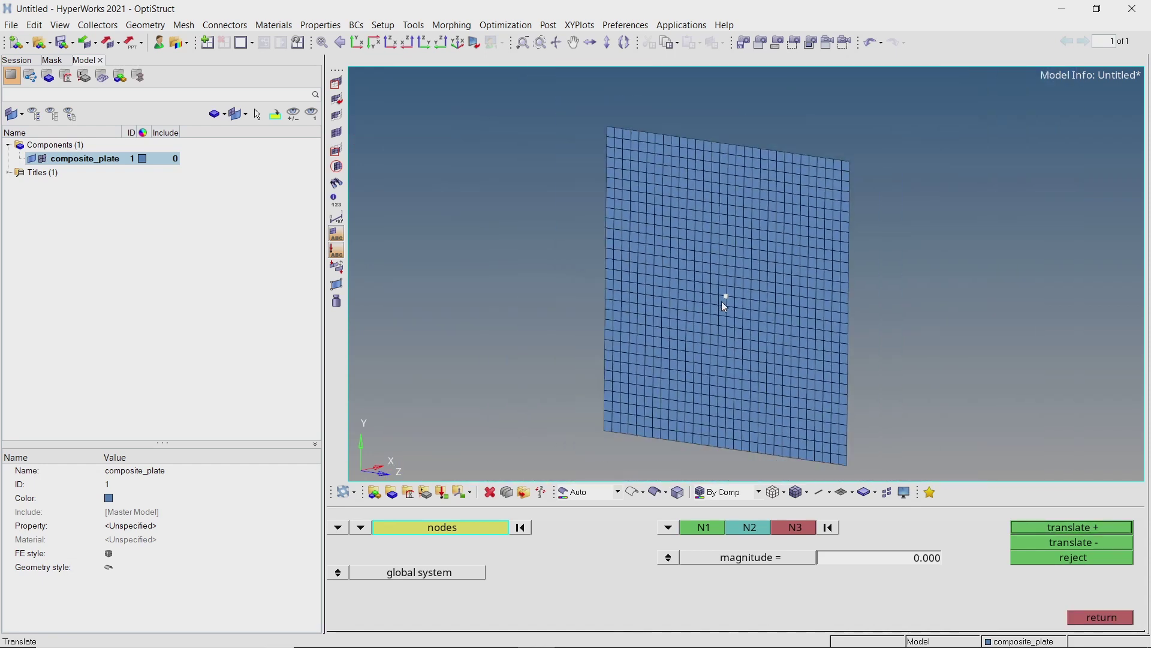
pyautogui.keyDown('ctrl'); pyautogui.moveTo(730, 316); pyautogui.dragTo(687, 320); pyautogui.keyUp('ctrl')
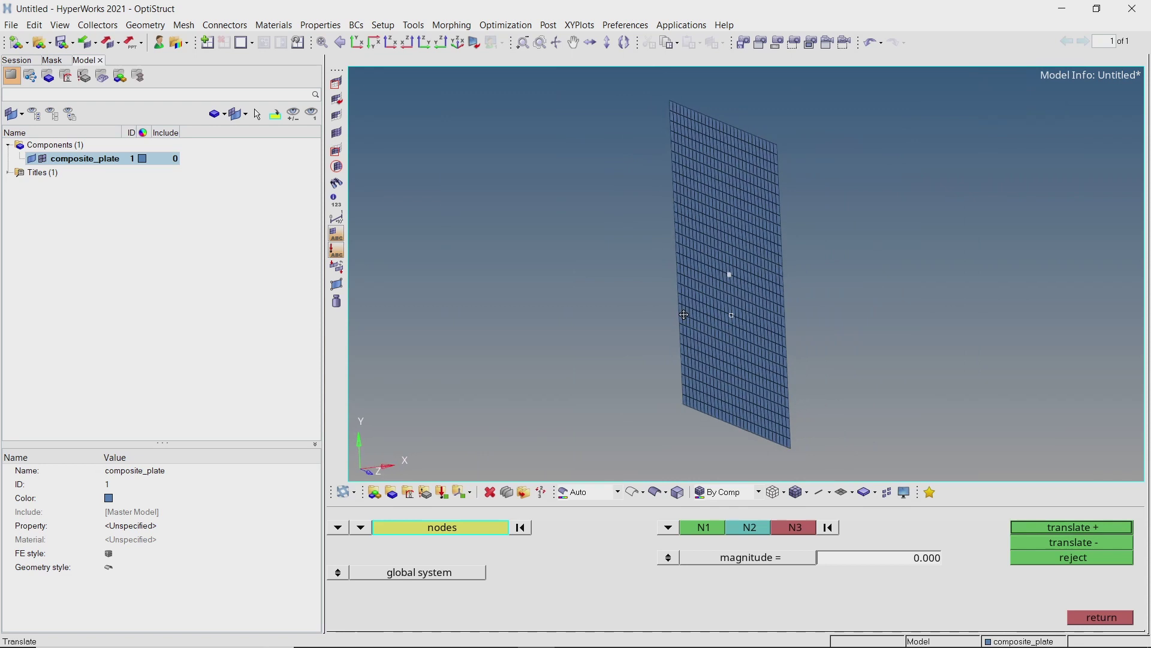
# - Translate the selected node 25 units along the x-axis
pyautogui.click(667, 528)
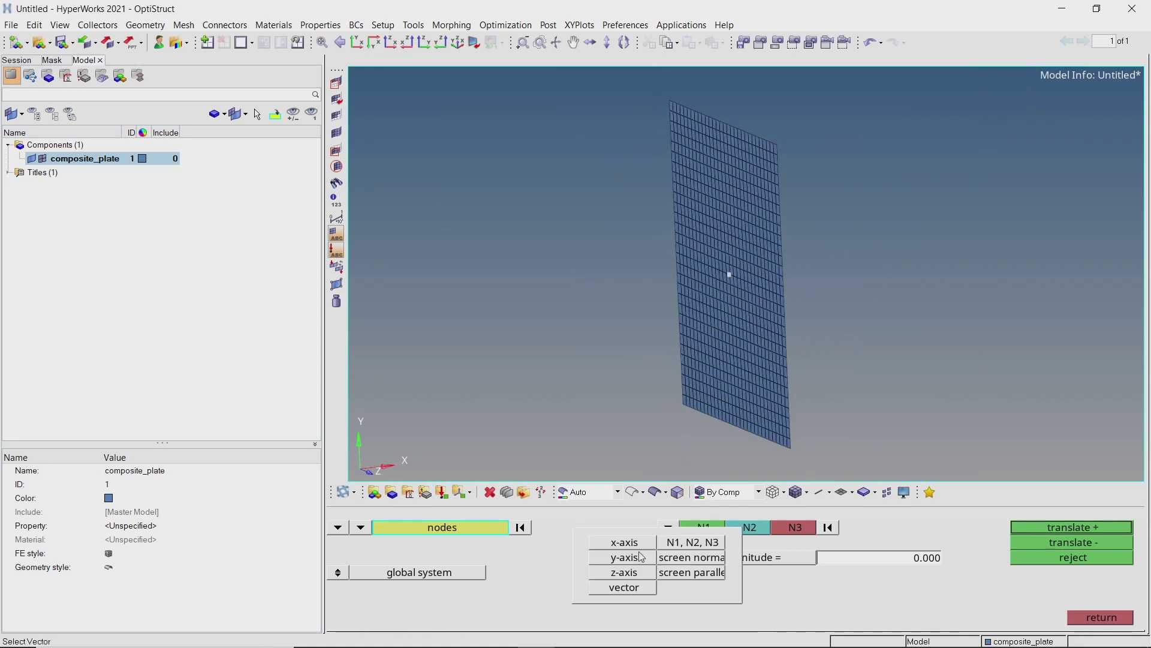
pyautogui.click(636, 545)
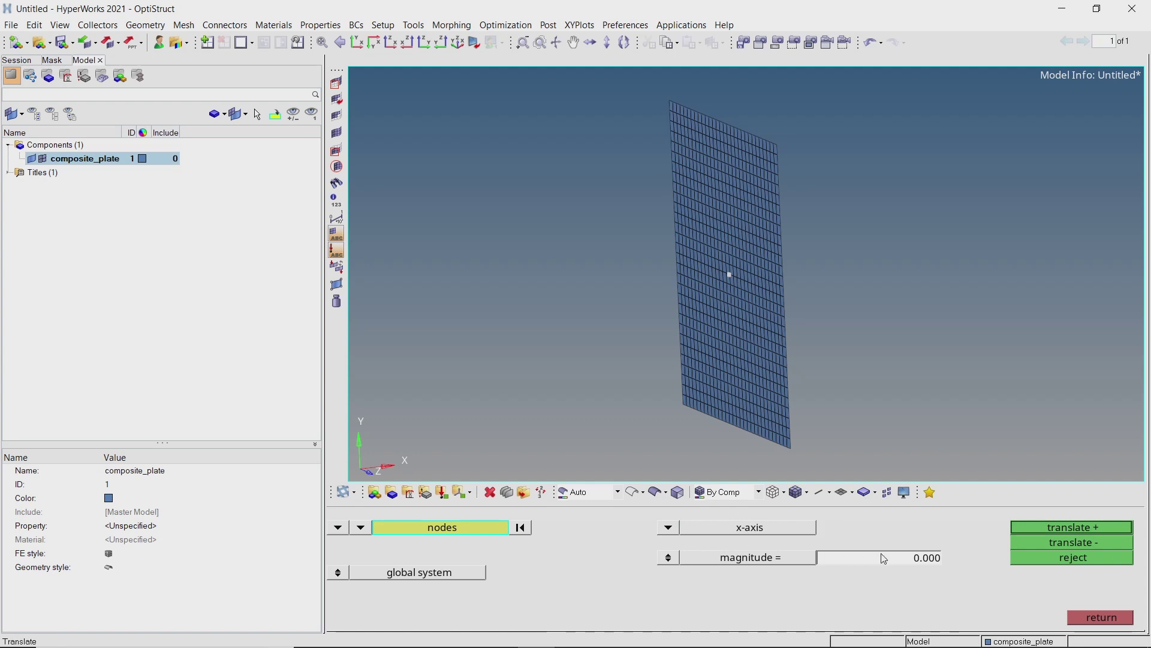
pyautogui.click(916, 561)
pyautogui.write('25')
pyautogui.press('Return')
pyautogui.click(1031, 541)
pyautogui.click(1096, 621)
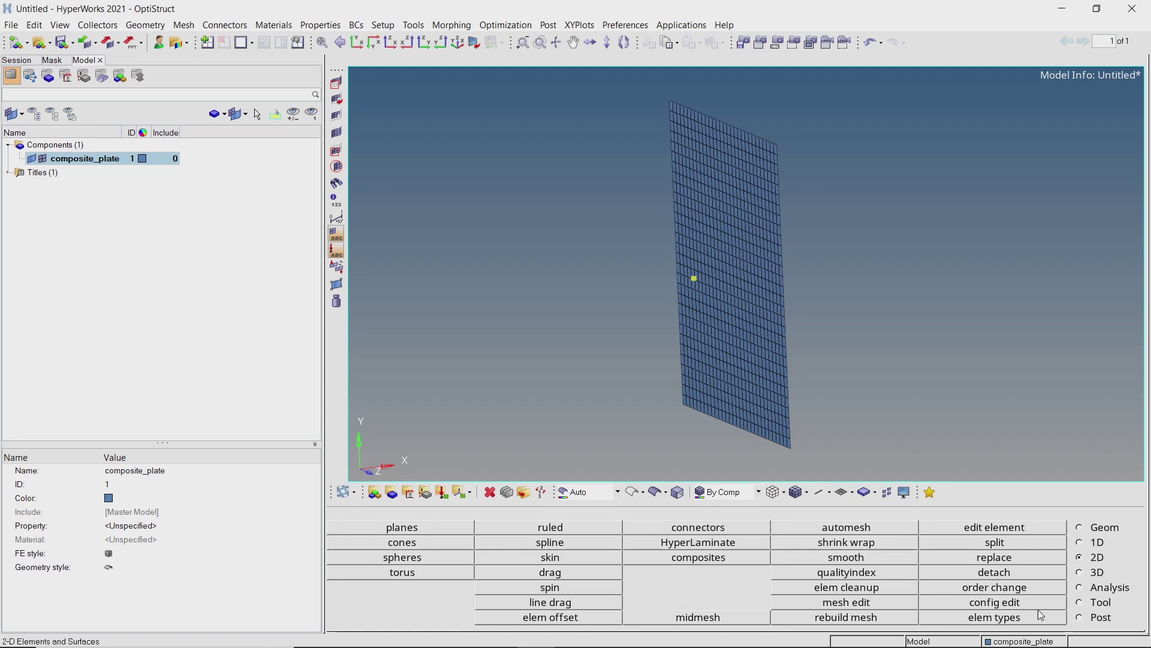
# - Start a sphere centred on the shifted node
pyautogui.click(403, 559)
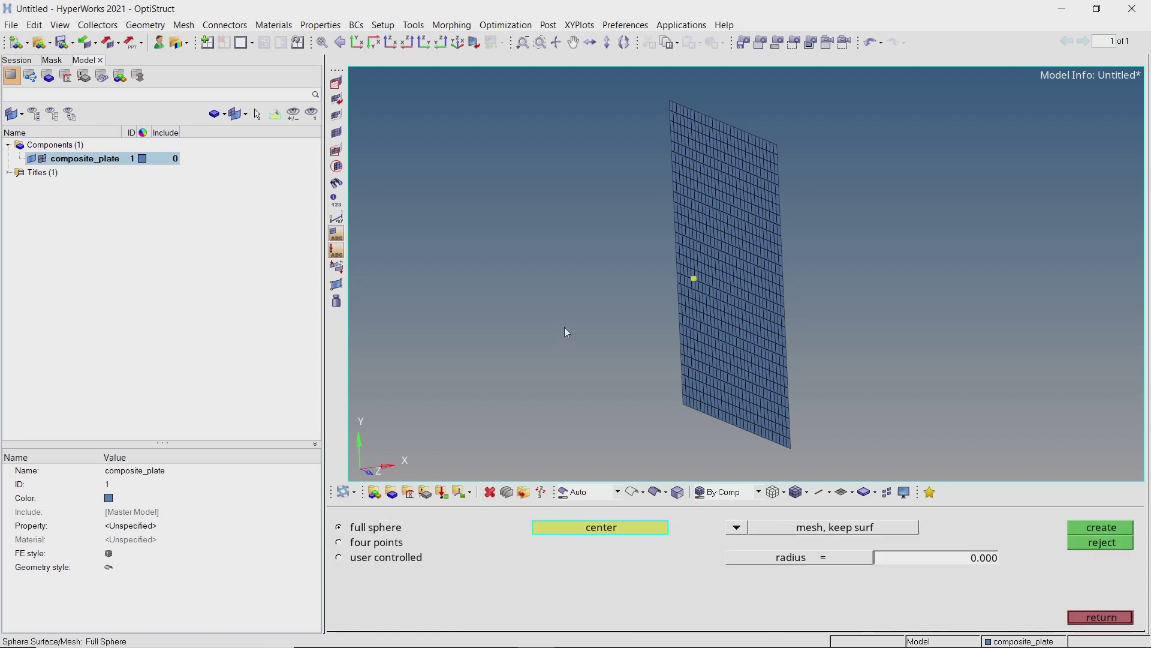
pyautogui.click(694, 278)
pyautogui.scroll(5, 693, 292)
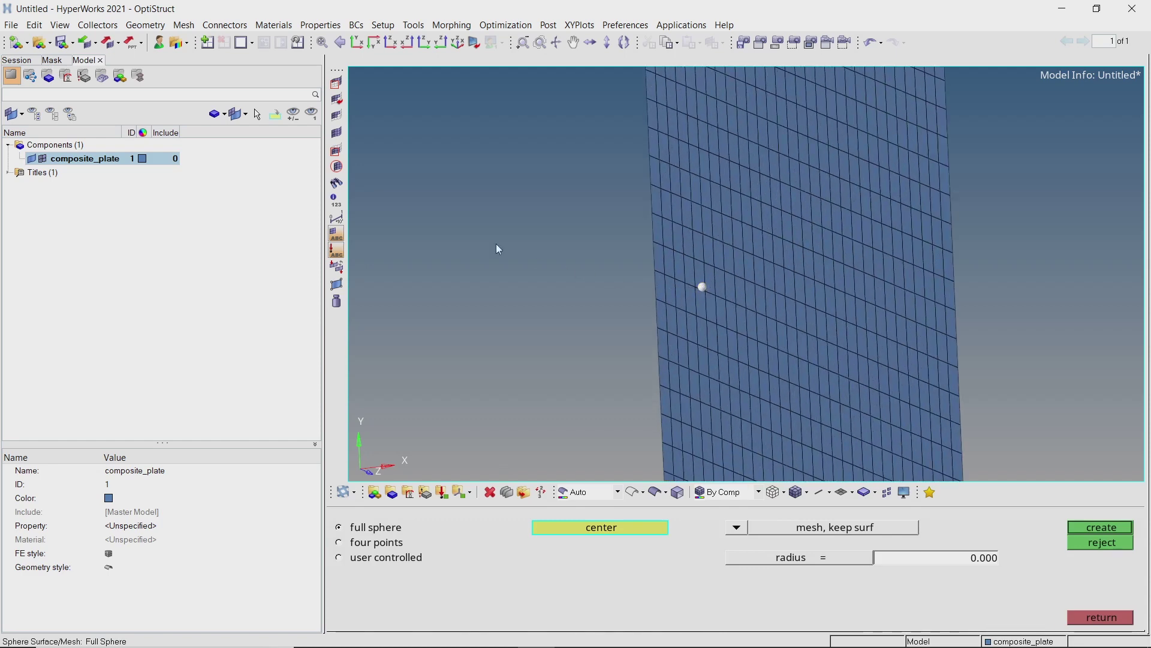
# - Create a dark red component named indentor
pyautogui.rightClick(250, 166)
pyautogui.moveTo(295, 172)
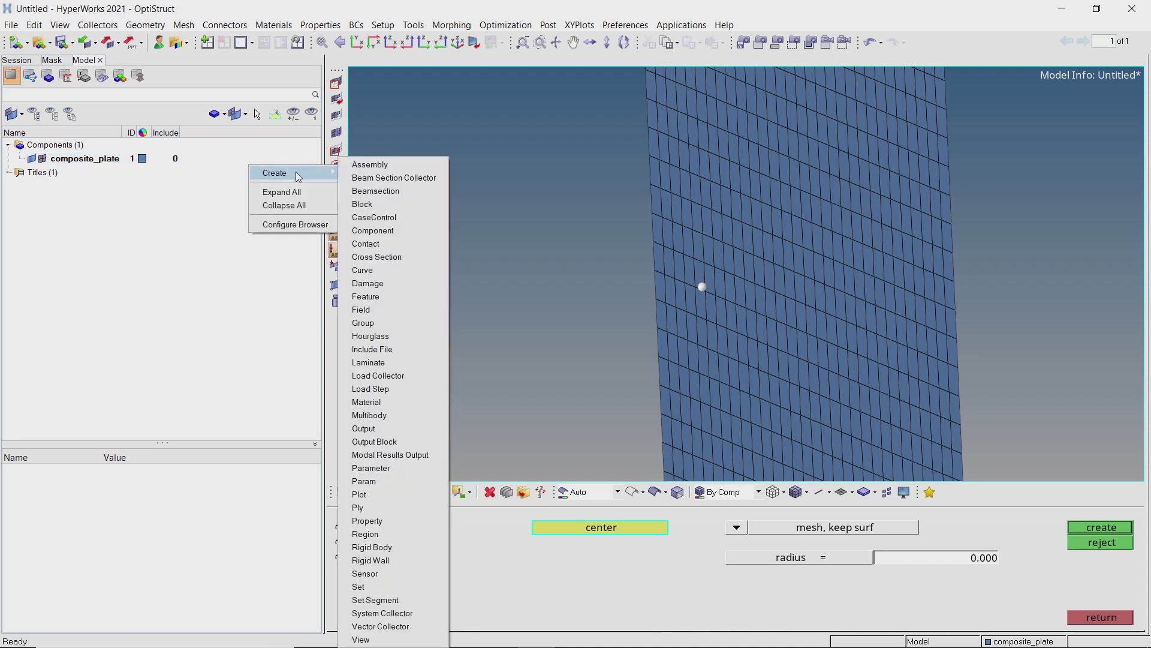
pyautogui.click(391, 232)
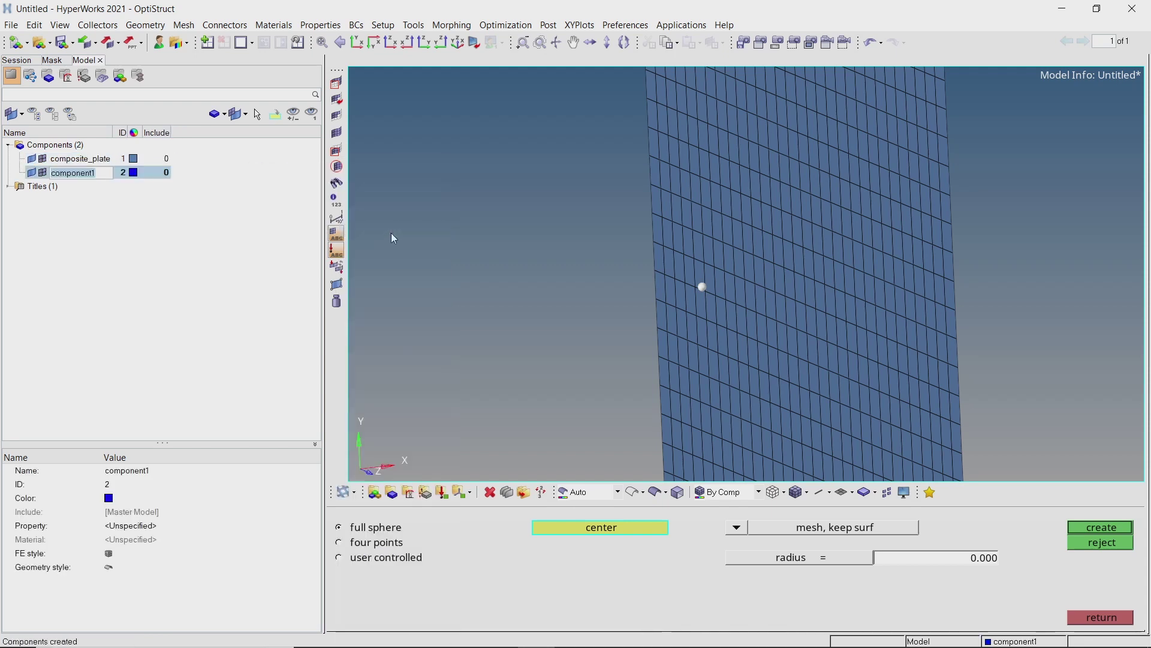
pyautogui.write('indentor')
pyautogui.press('Return')
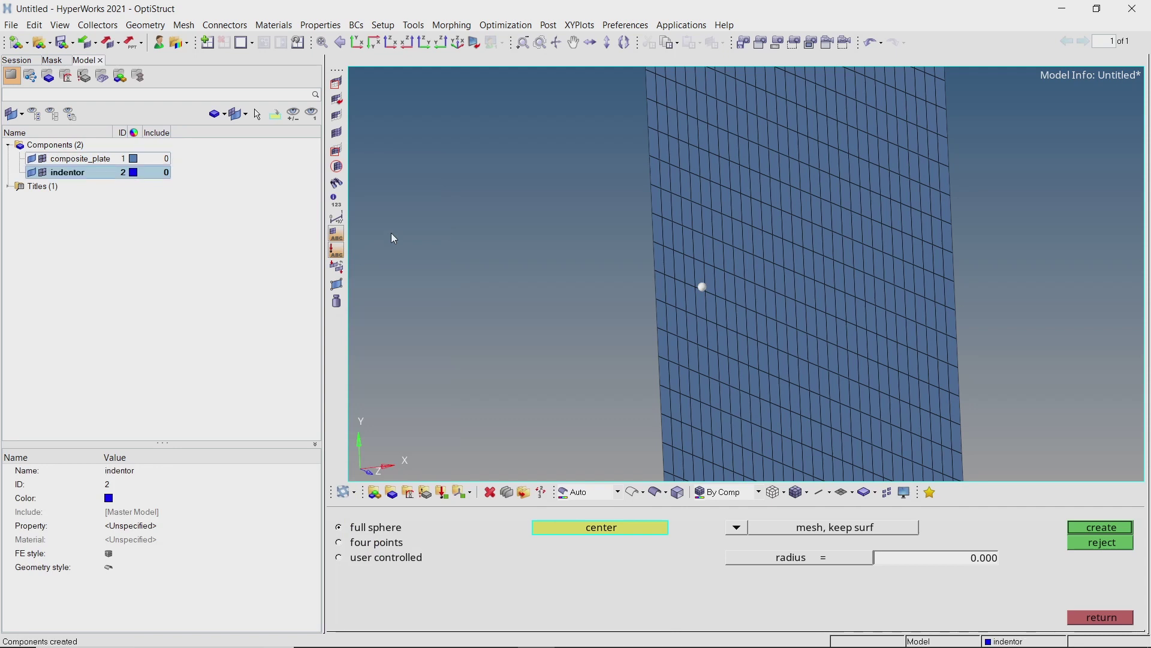
pyautogui.click(134, 173)
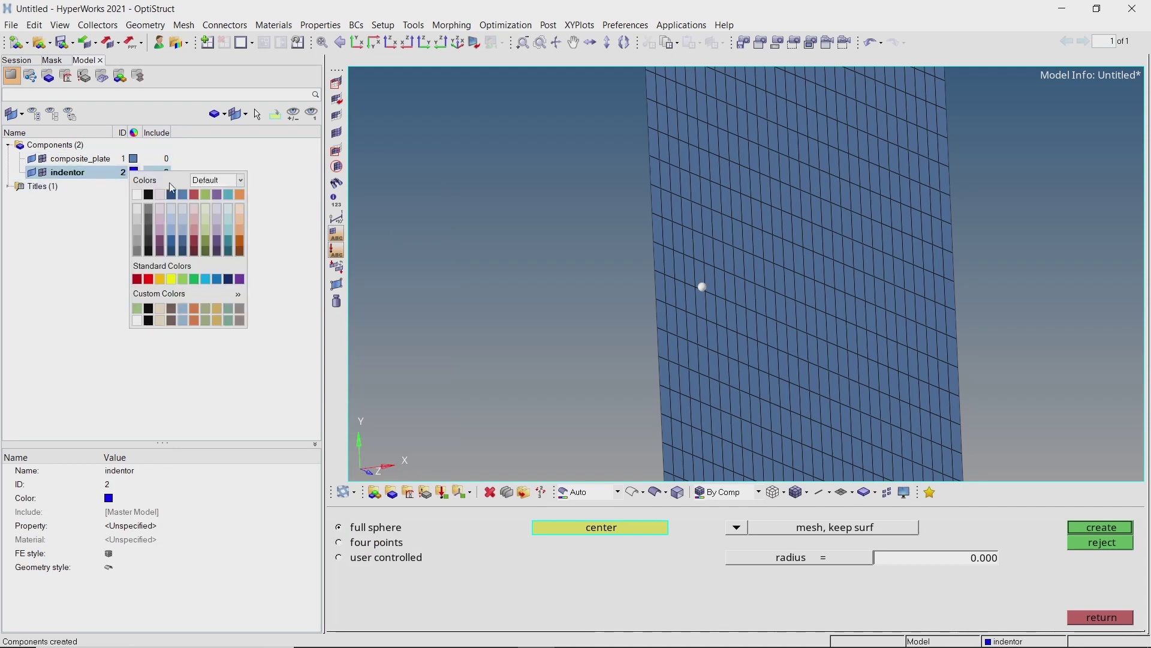
pyautogui.click(193, 195)
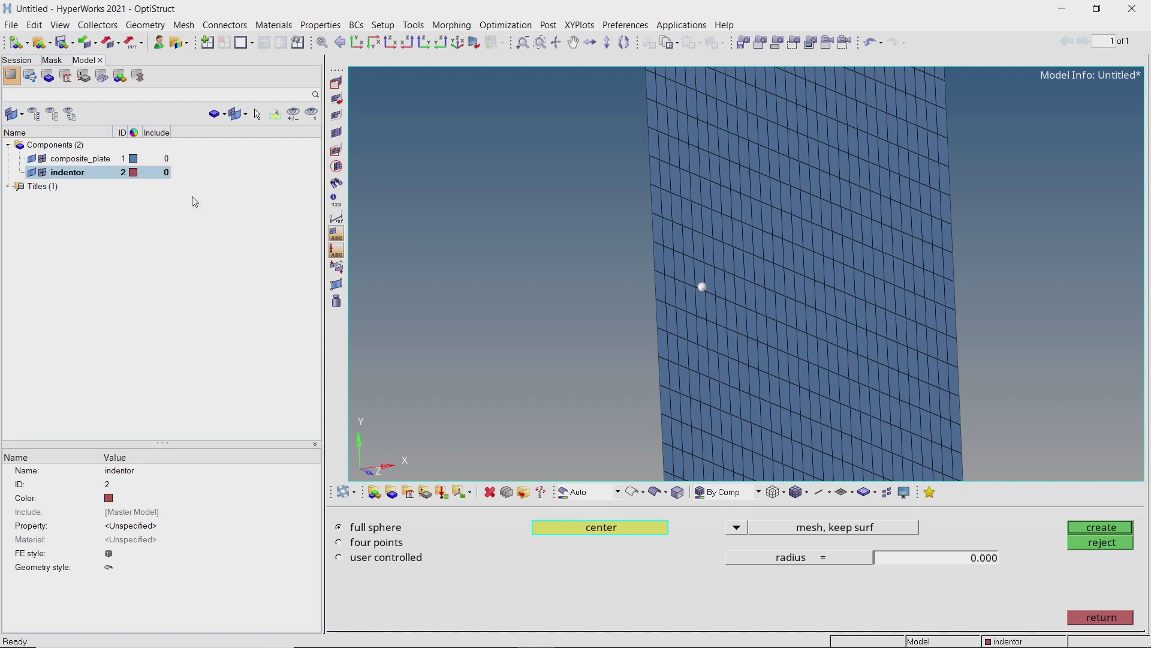
# - Give the sphere radius 20 and mesh it with the surface deleted
pyautogui.click(986, 558)
pyautogui.write('20')
pyautogui.press('Return')
pyautogui.click(737, 528)
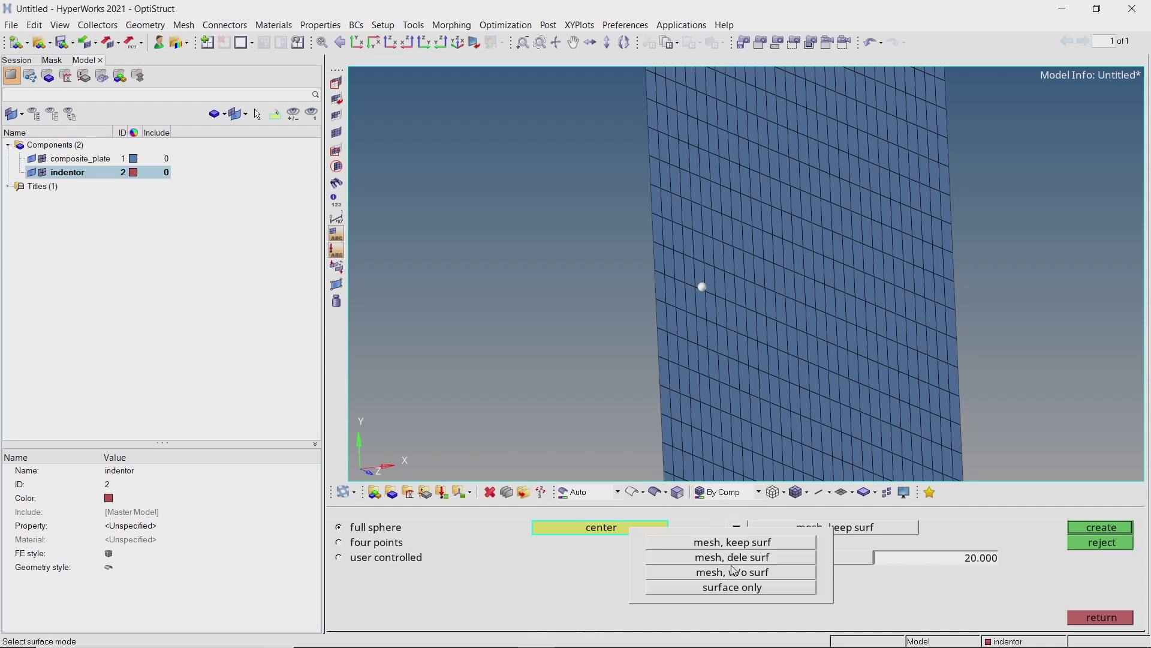
pyautogui.click(734, 561)
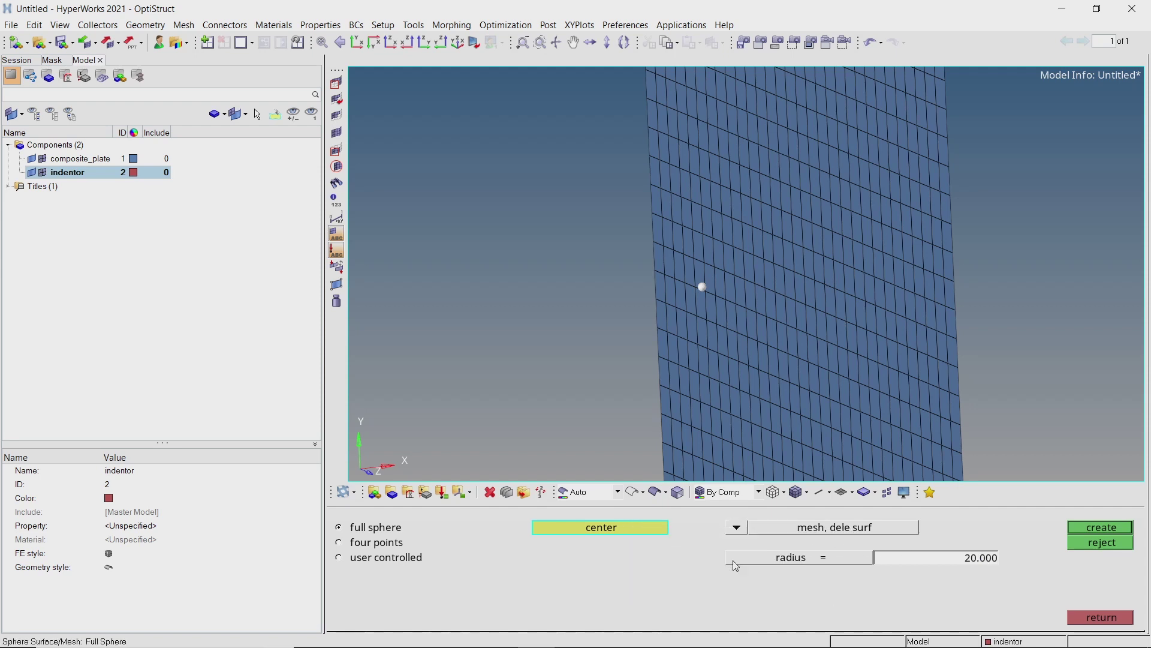
# - Mesh the indentor sphere at element size 5, accept it, and view it against the plate
pyautogui.click(1127, 536)
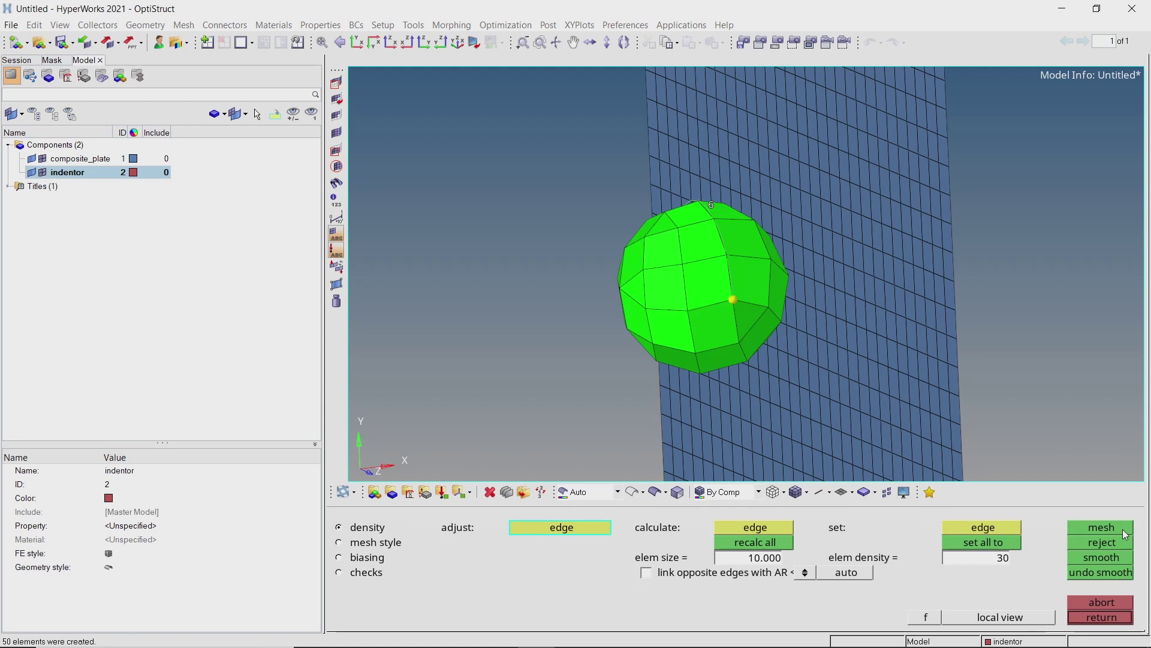
pyautogui.click(774, 564)
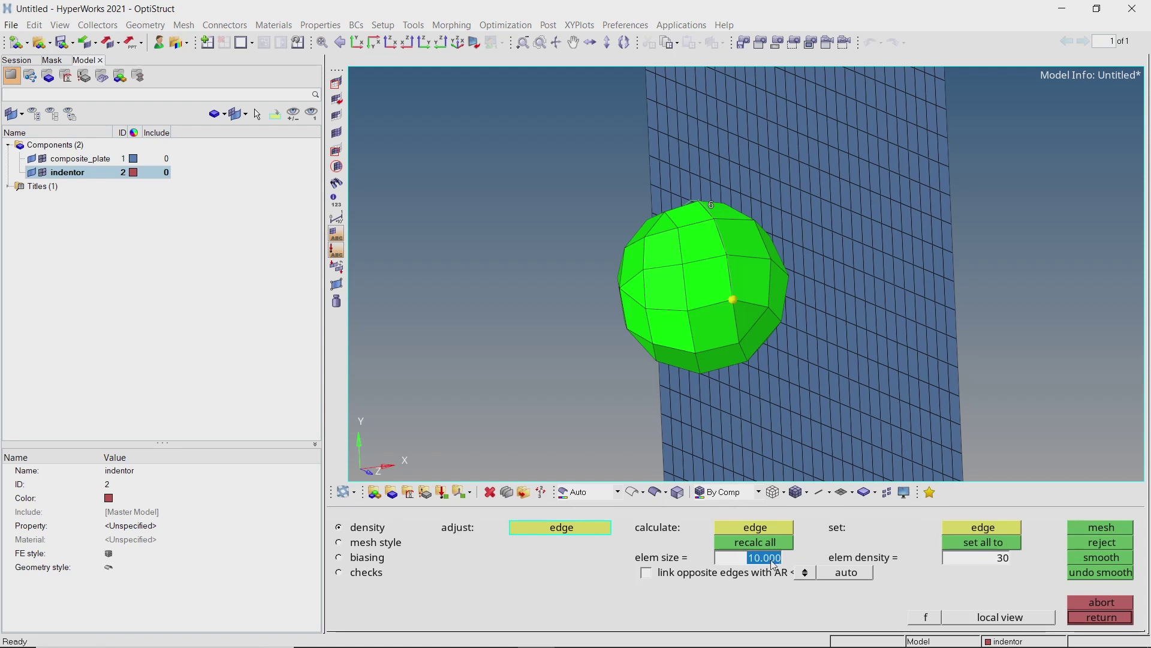
pyautogui.write('5')
pyautogui.press('Return')
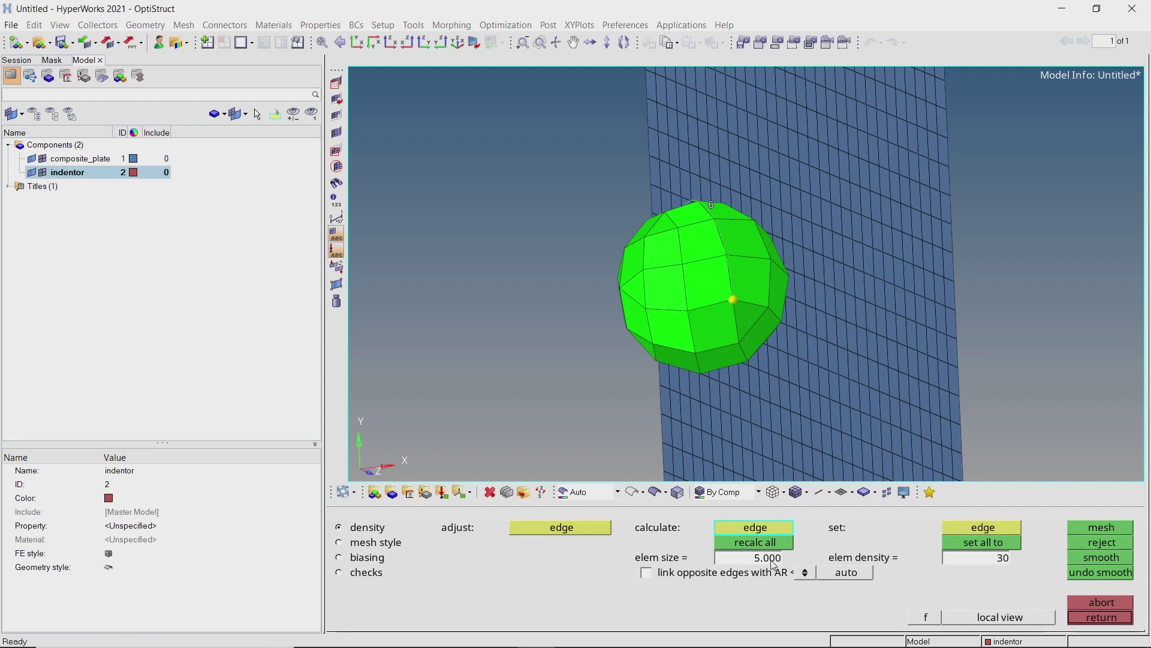
pyautogui.click(775, 544)
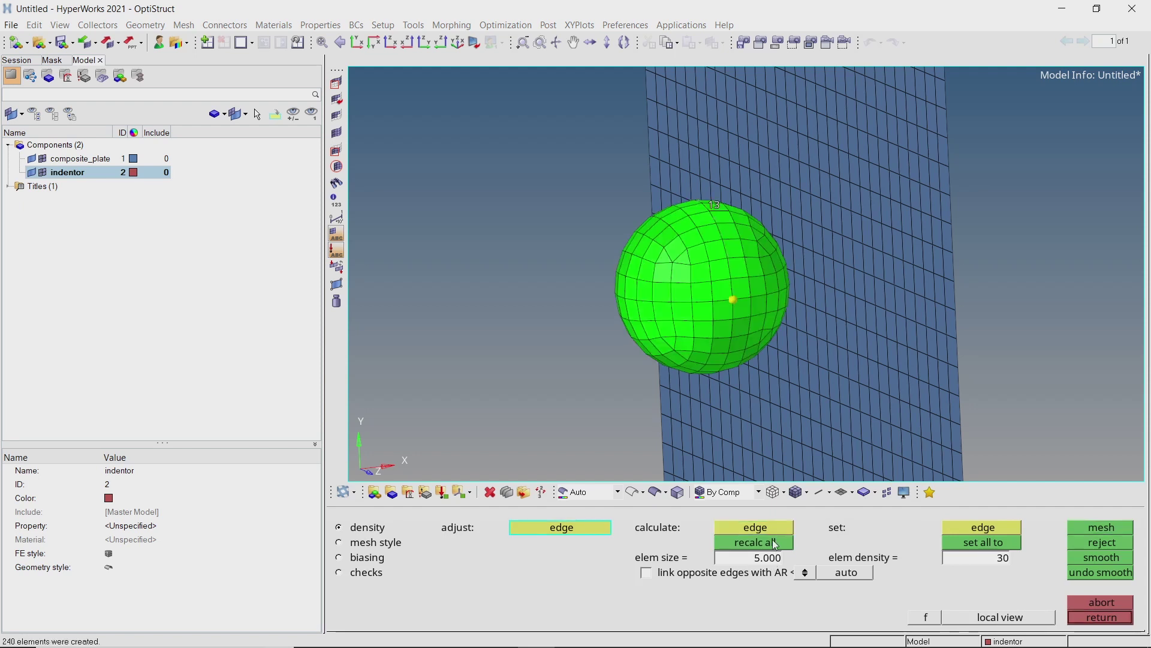
pyautogui.middleClick(776, 544)
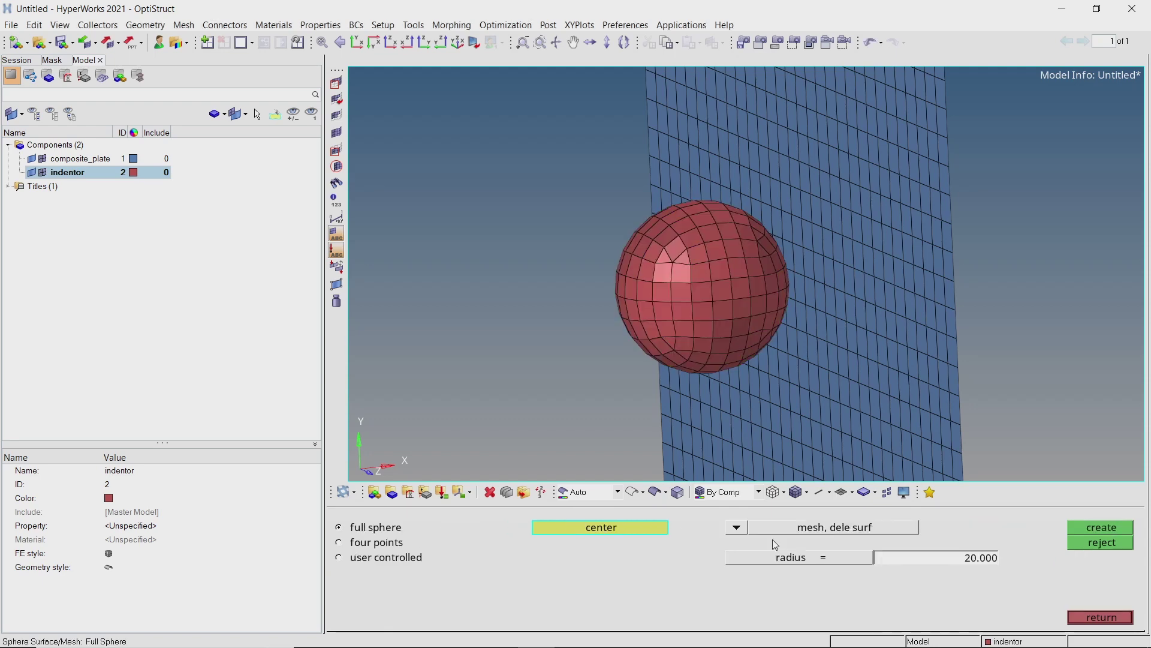
pyautogui.middleClick(775, 544)
pyautogui.scroll(-4, 816, 326)
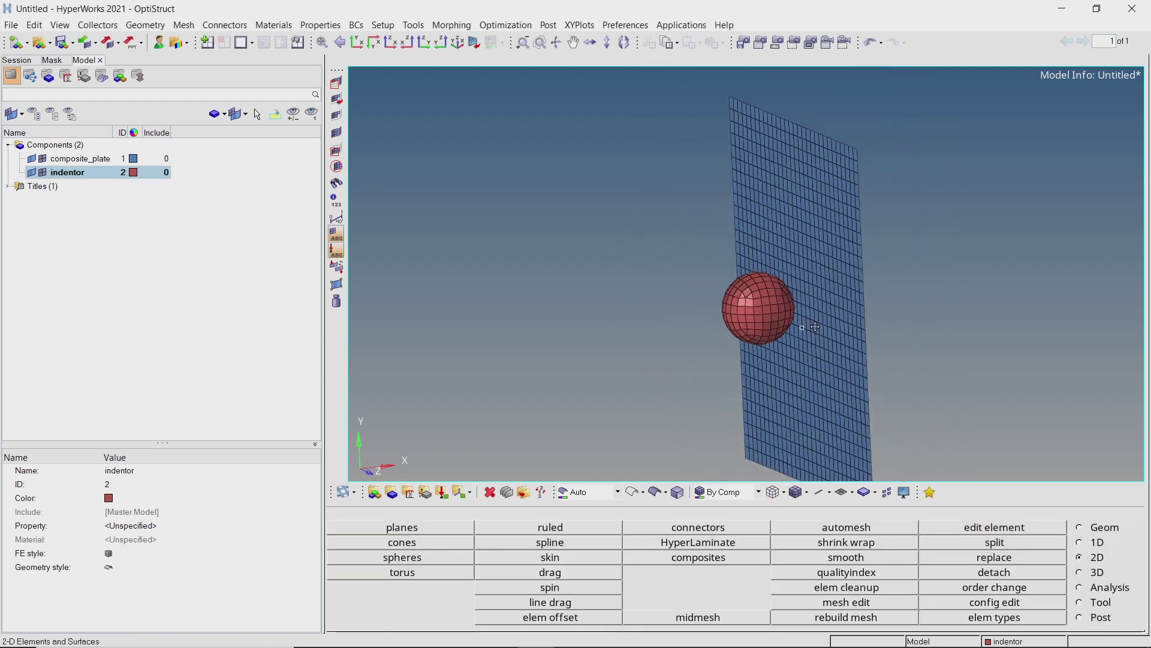
pyautogui.keyDown('ctrl'); pyautogui.moveTo(816, 327); pyautogui.dragTo(854, 326); pyautogui.keyUp('ctrl')
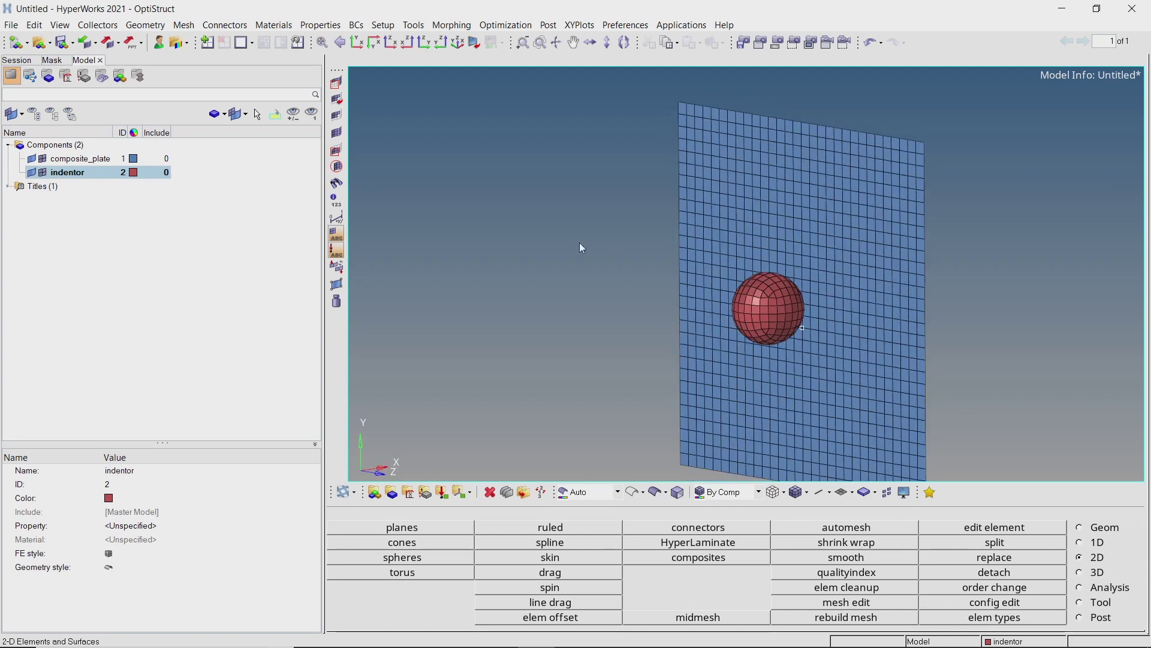
# - Create a new component named rigids
pyautogui.rightClick(266, 153)
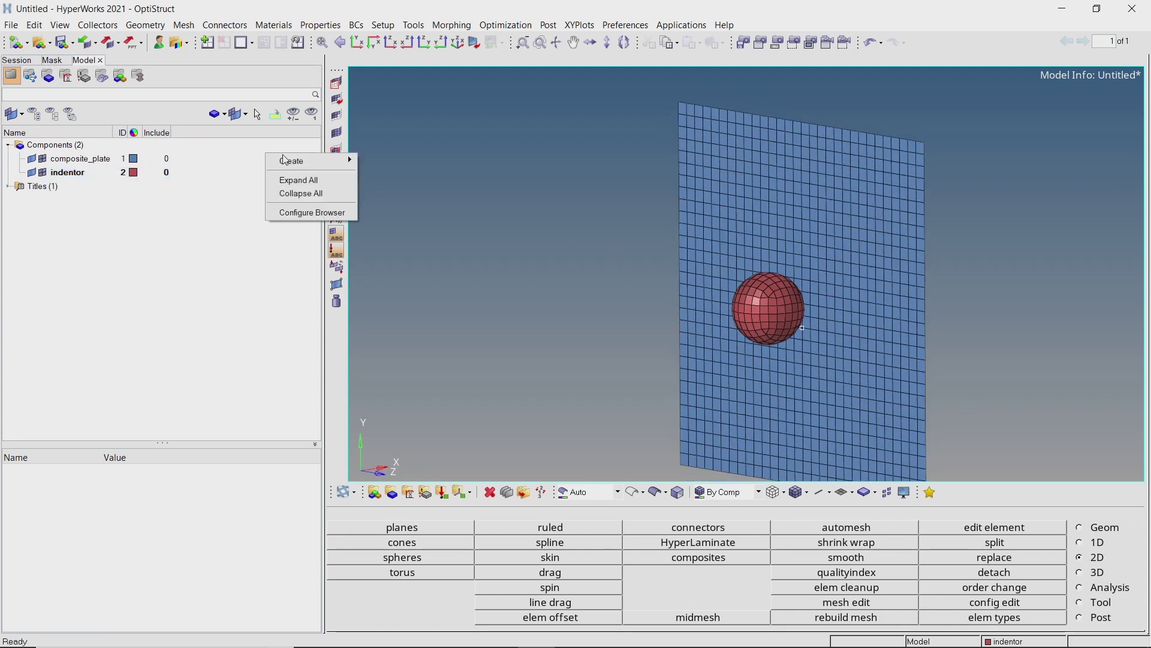
pyautogui.moveTo(286, 160)
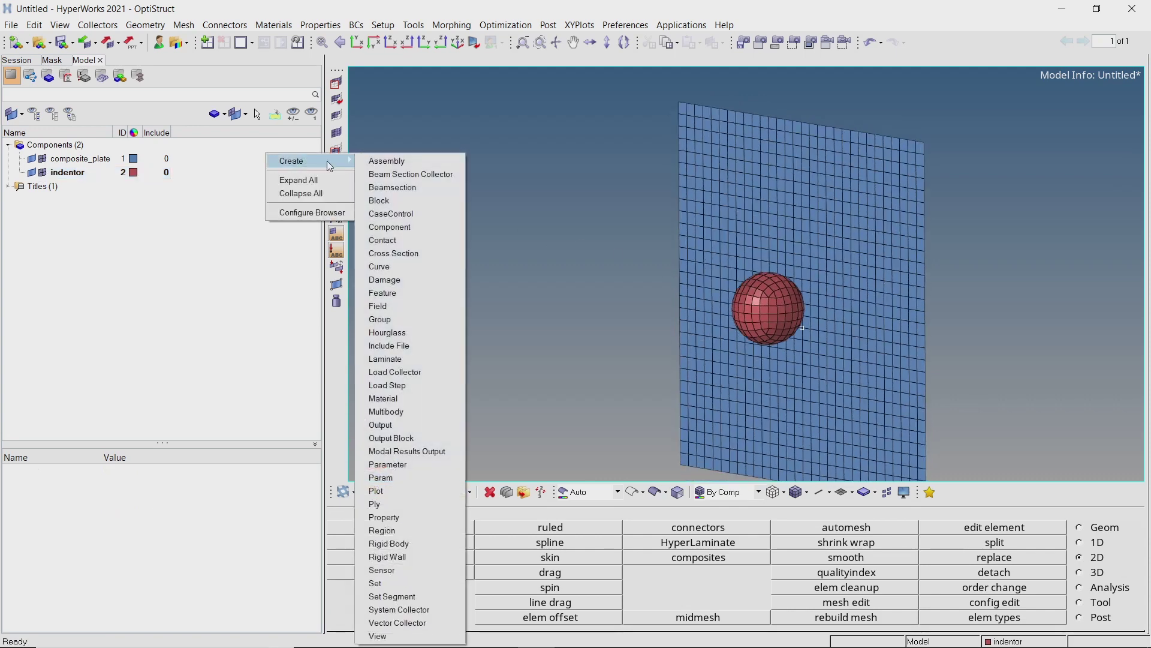
pyautogui.click(415, 227)
pyautogui.write('rig')
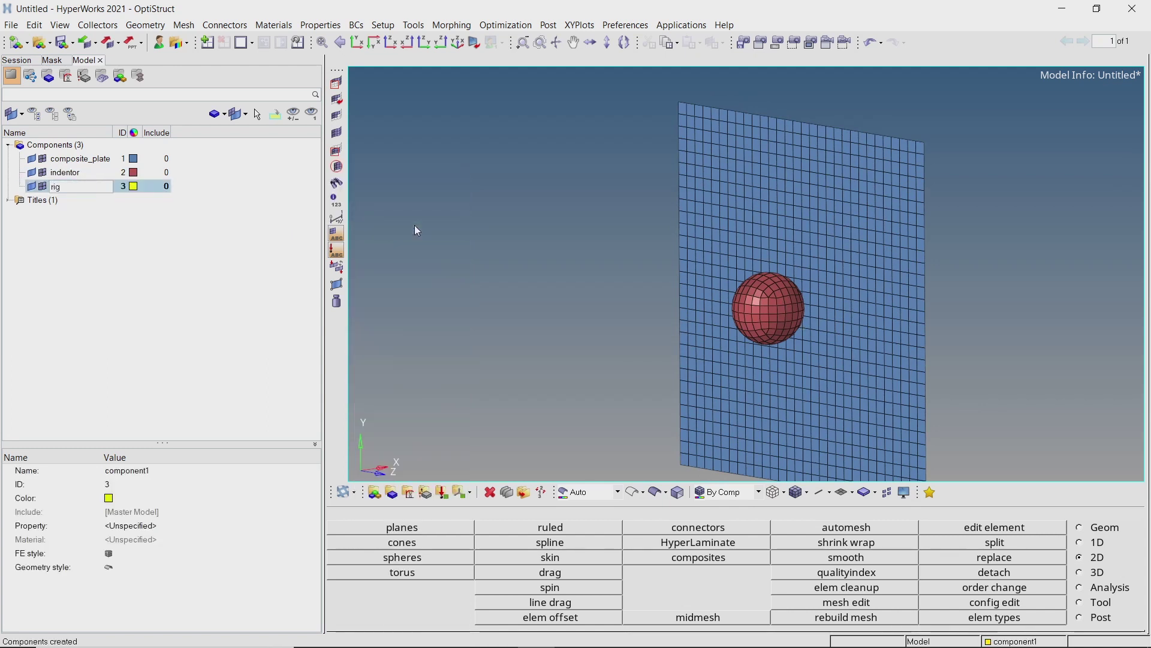
pyautogui.write('ids')
pyautogui.press('Return')
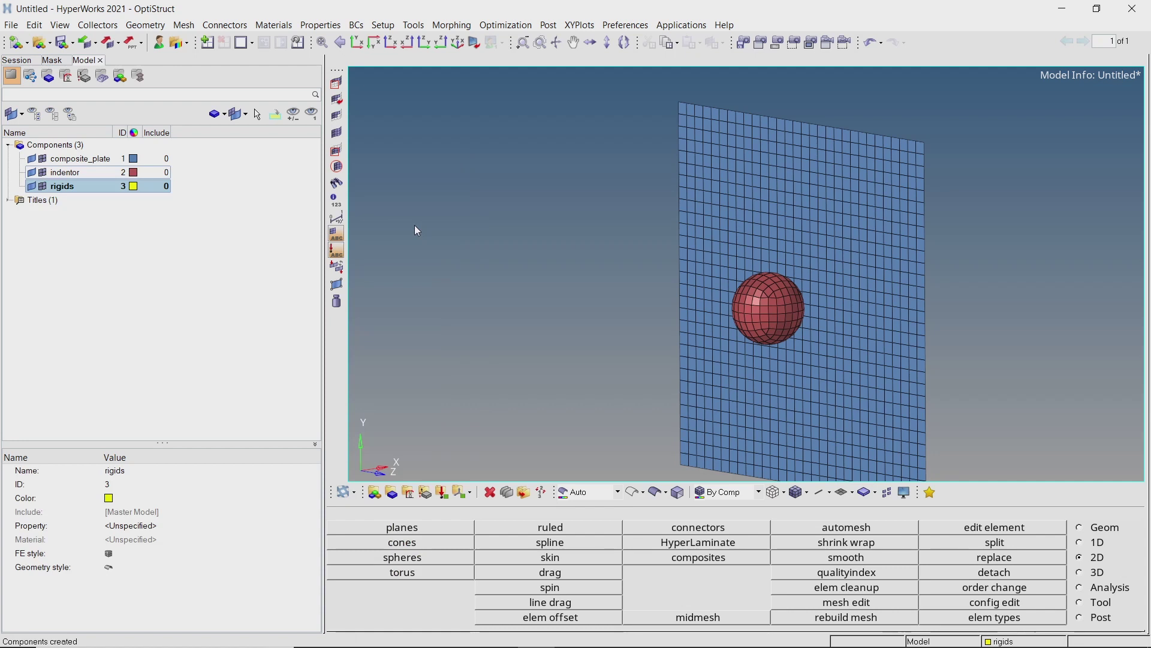
pyautogui.click(1095, 545)
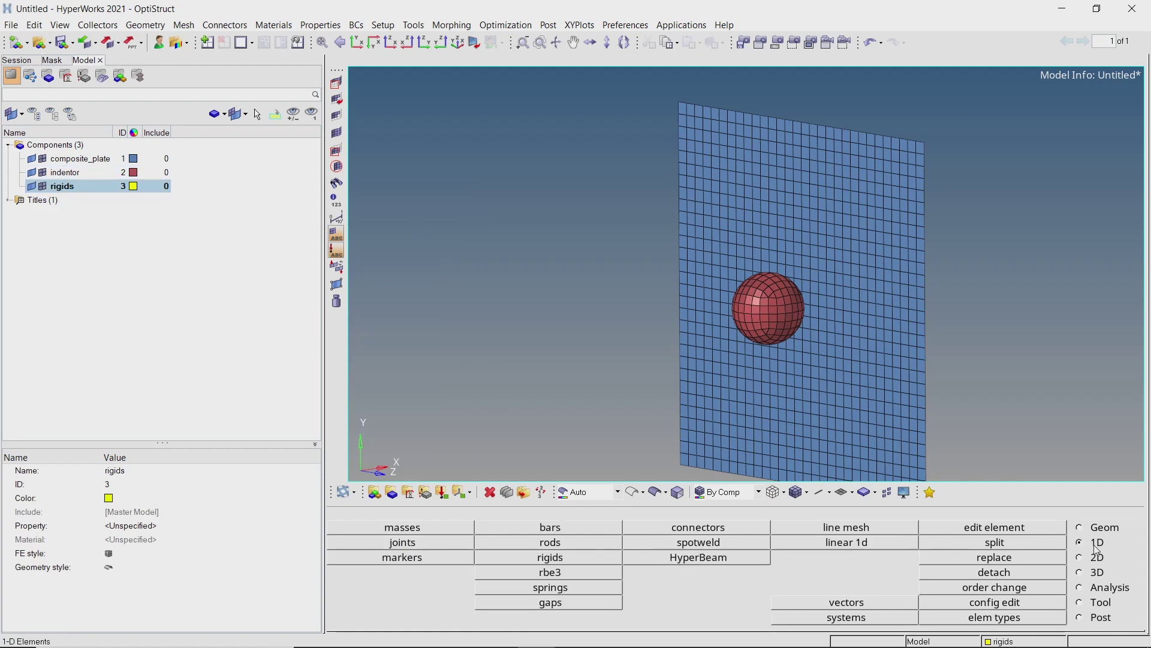
# - Create an RBE2 rigid tying all indentor nodes to an automatically calculated centre node
pyautogui.click(610, 558)
pyautogui.click(588, 543)
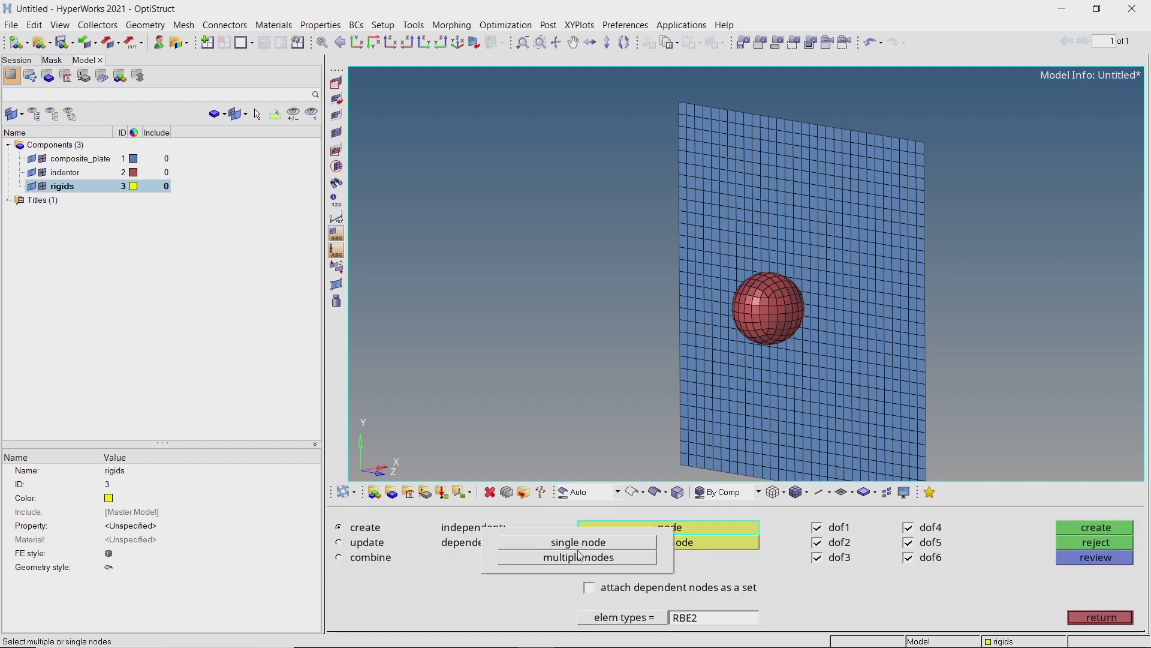
pyautogui.click(577, 558)
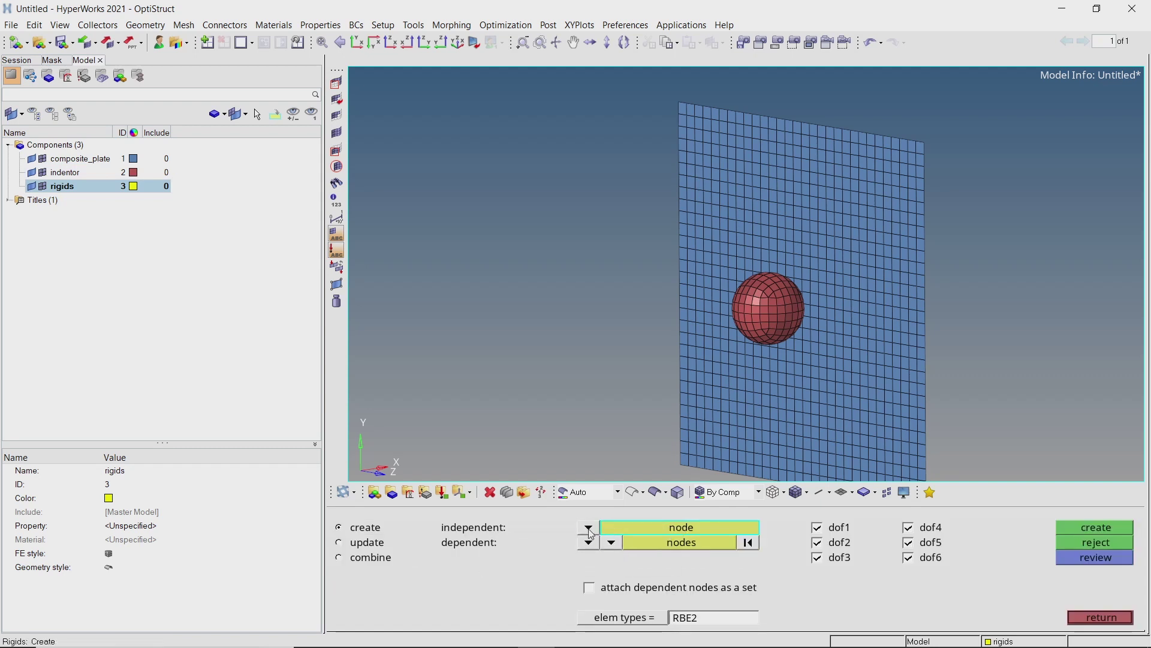
pyautogui.click(588, 527)
pyautogui.click(580, 559)
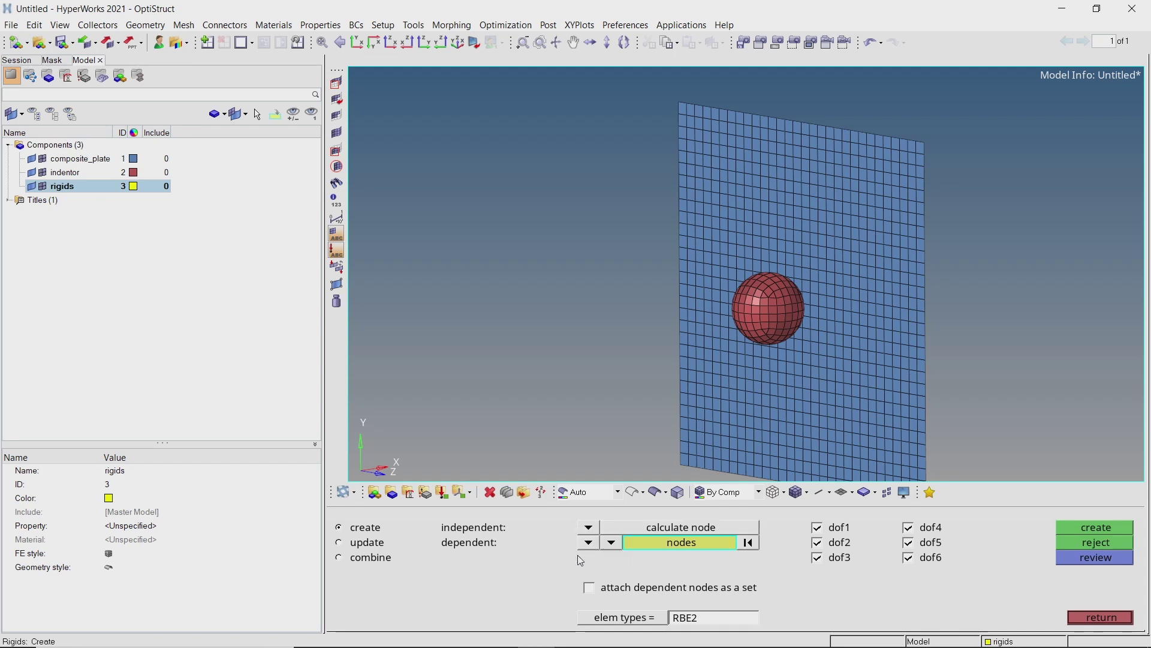
pyautogui.click(636, 544)
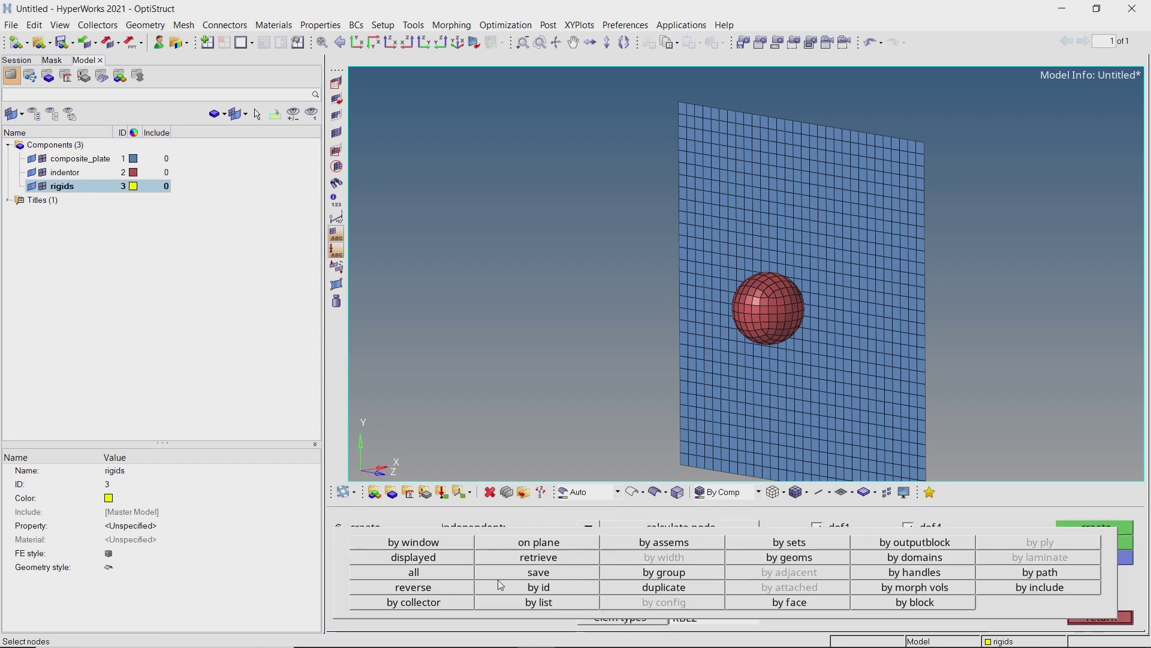
pyautogui.click(434, 600)
pyautogui.click(377, 544)
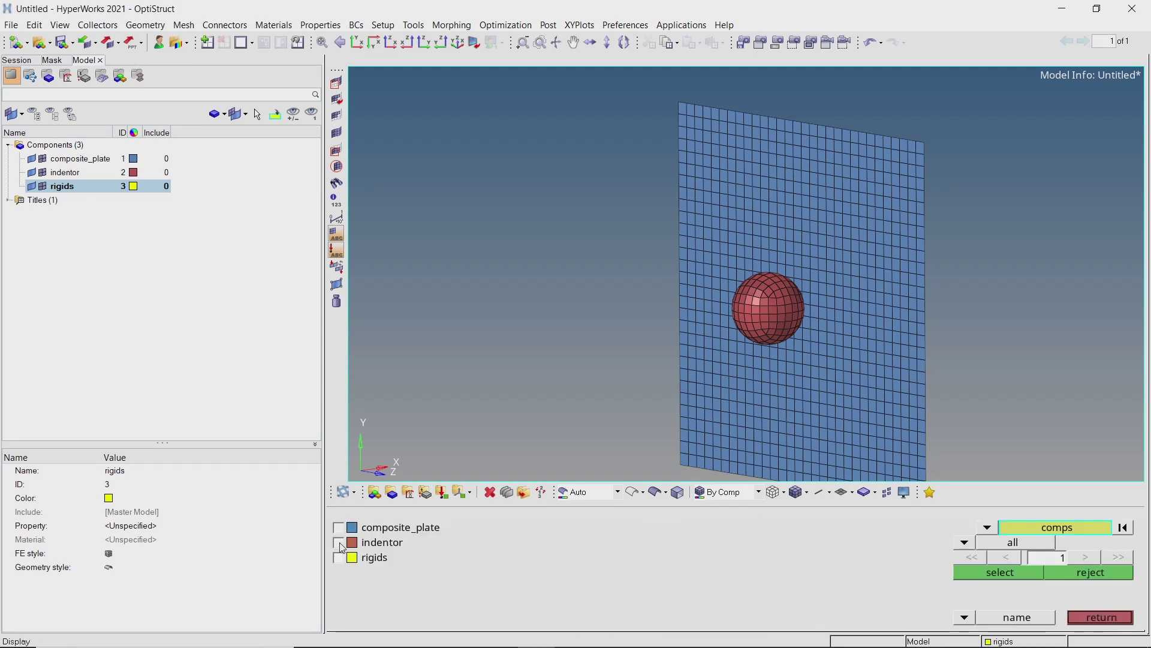
pyautogui.click(975, 574)
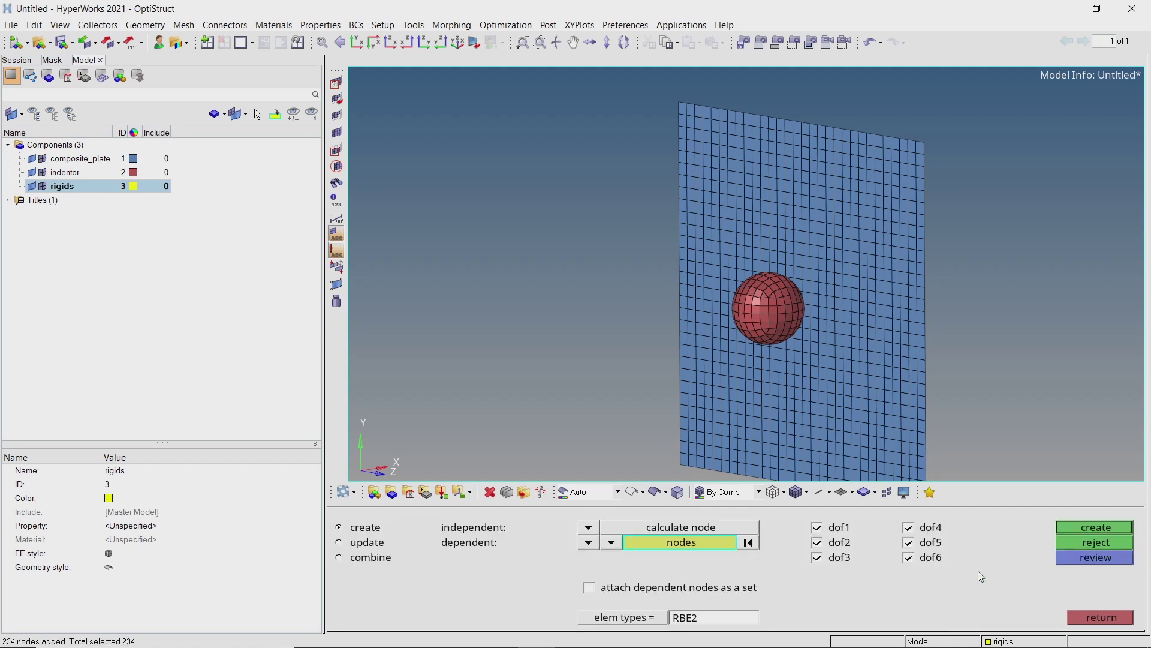
pyautogui.click(1093, 529)
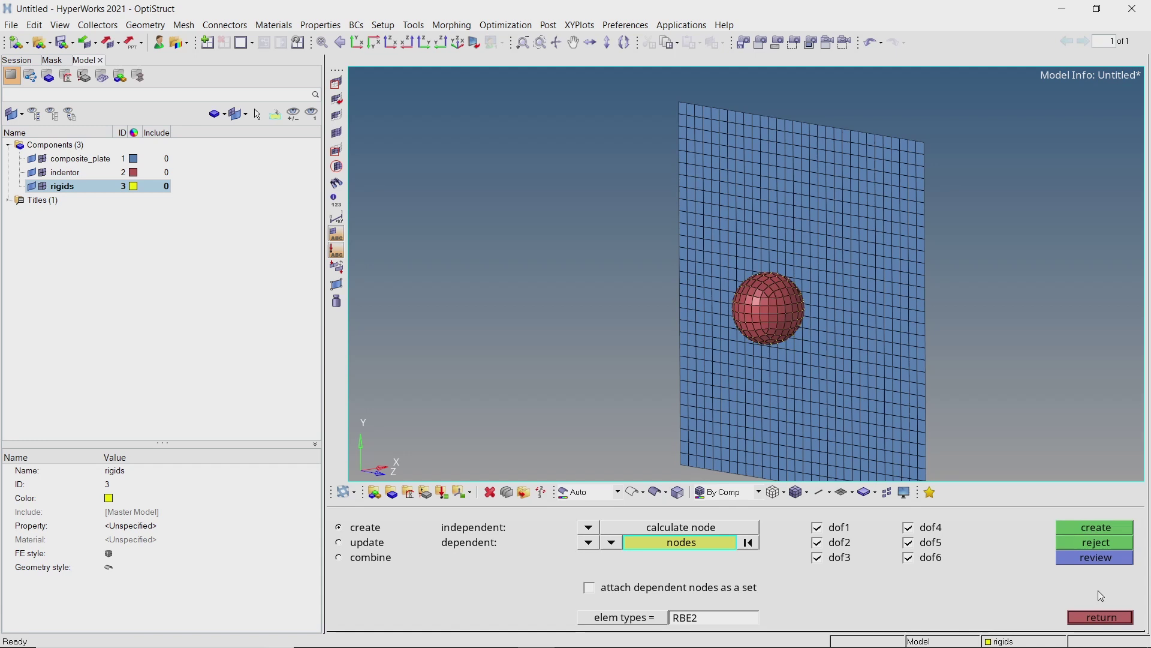
pyautogui.click(1096, 619)
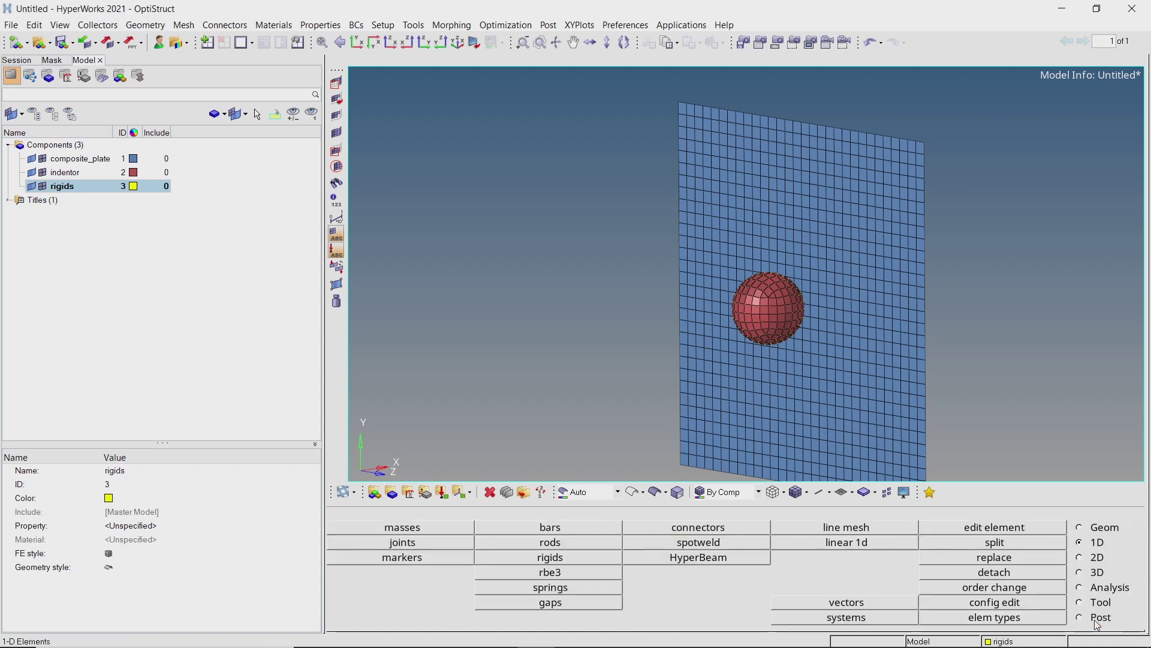
# - Create a new material named composite
pyautogui.rightClick(217, 182)
pyautogui.moveTo(258, 184)
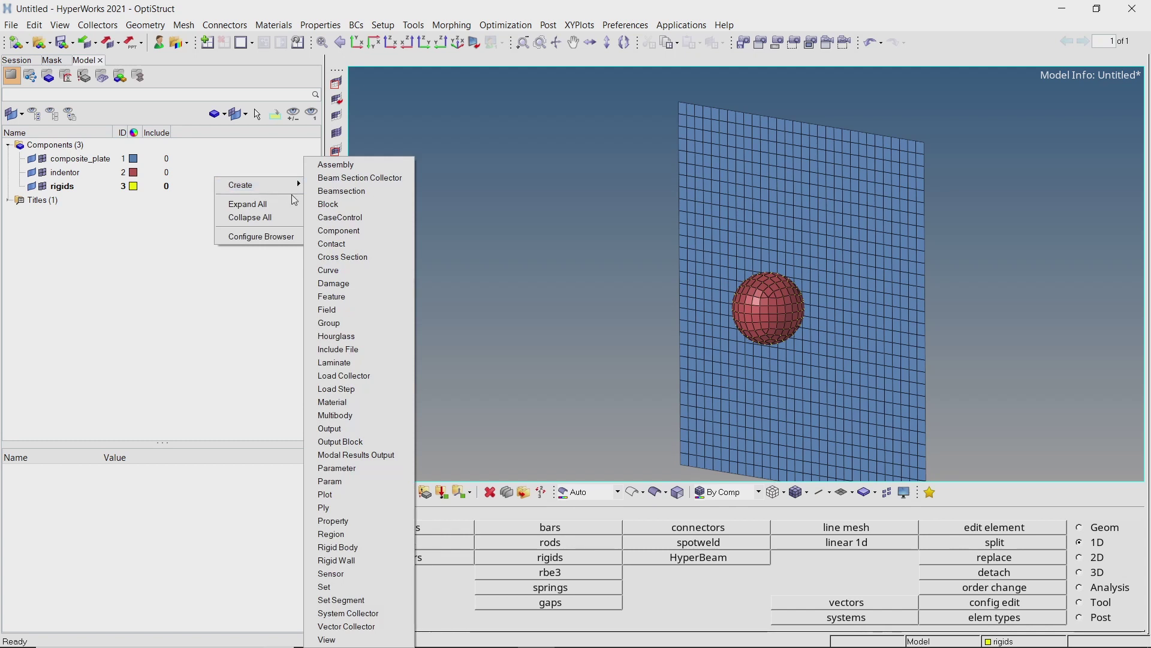
pyautogui.click(387, 402)
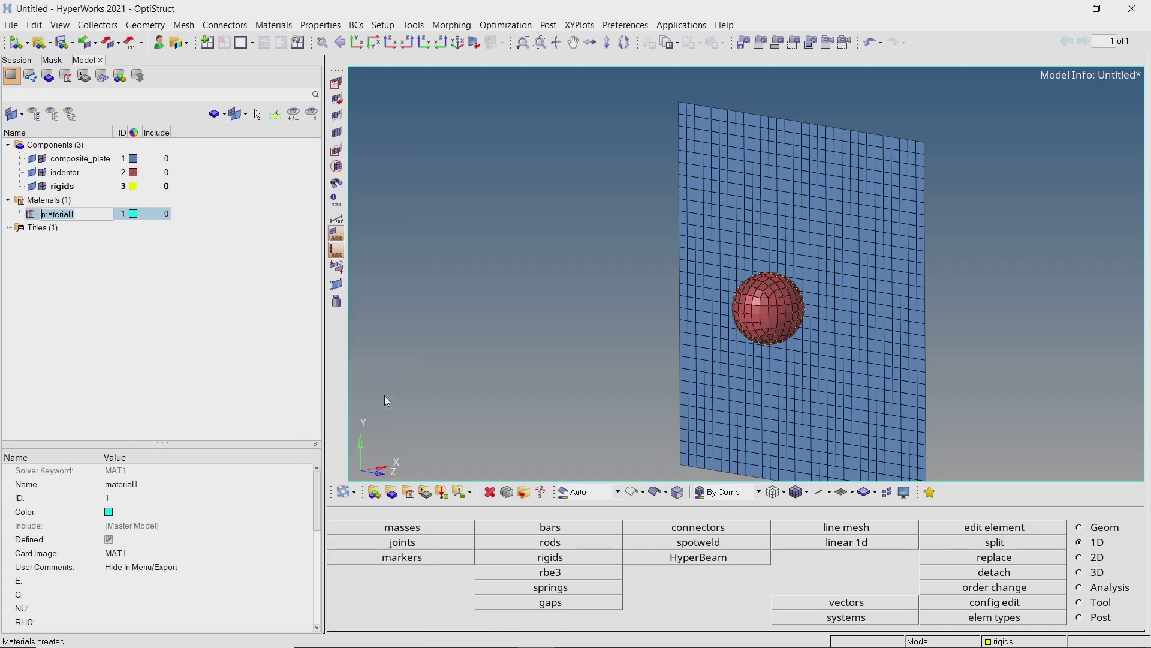
pyautogui.write('composite')
pyautogui.press('Return')
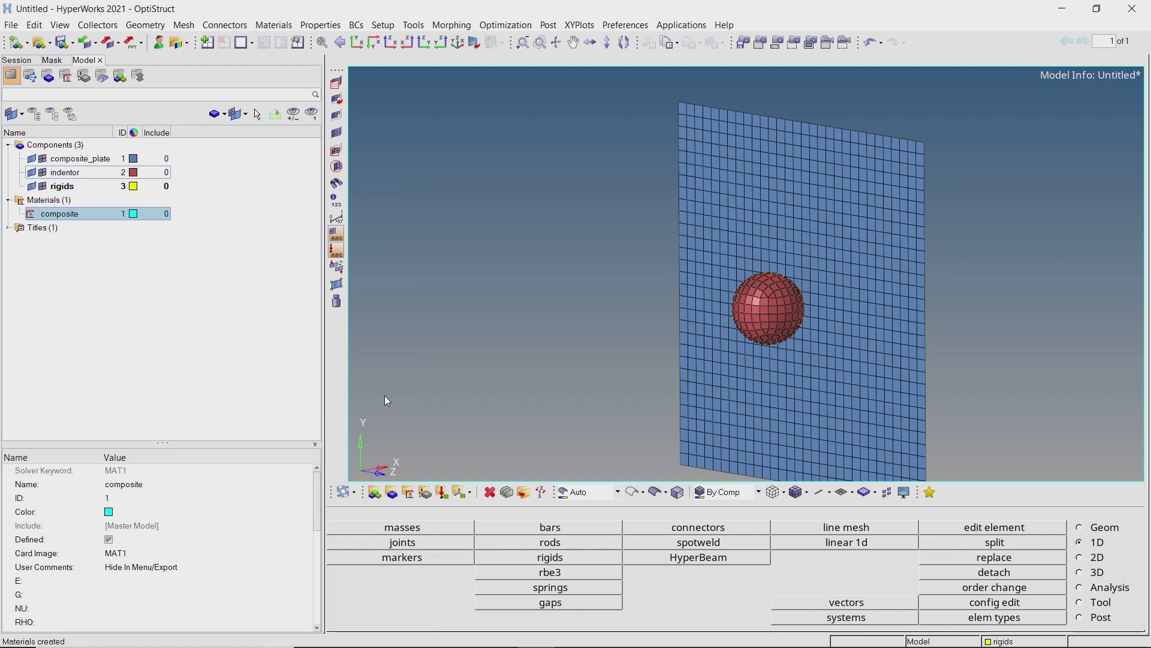
# - Switch the composite material's card image to MAT8
pyautogui.moveTo(167, 443); pyautogui.dragTo(185, 351)
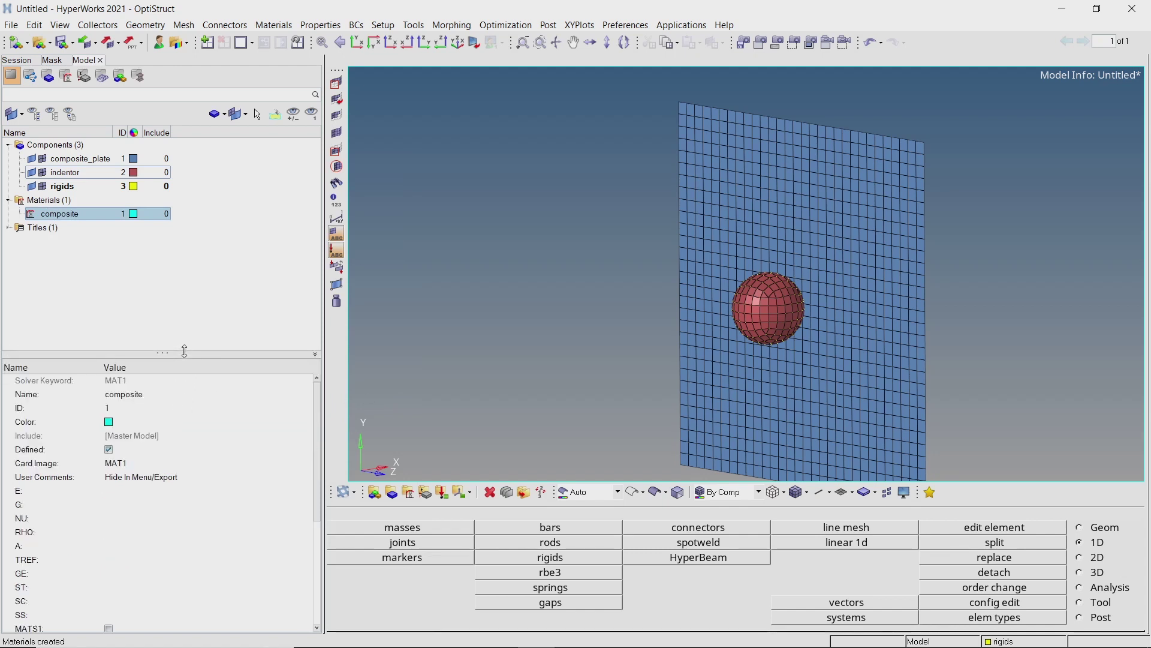
pyautogui.click(190, 464)
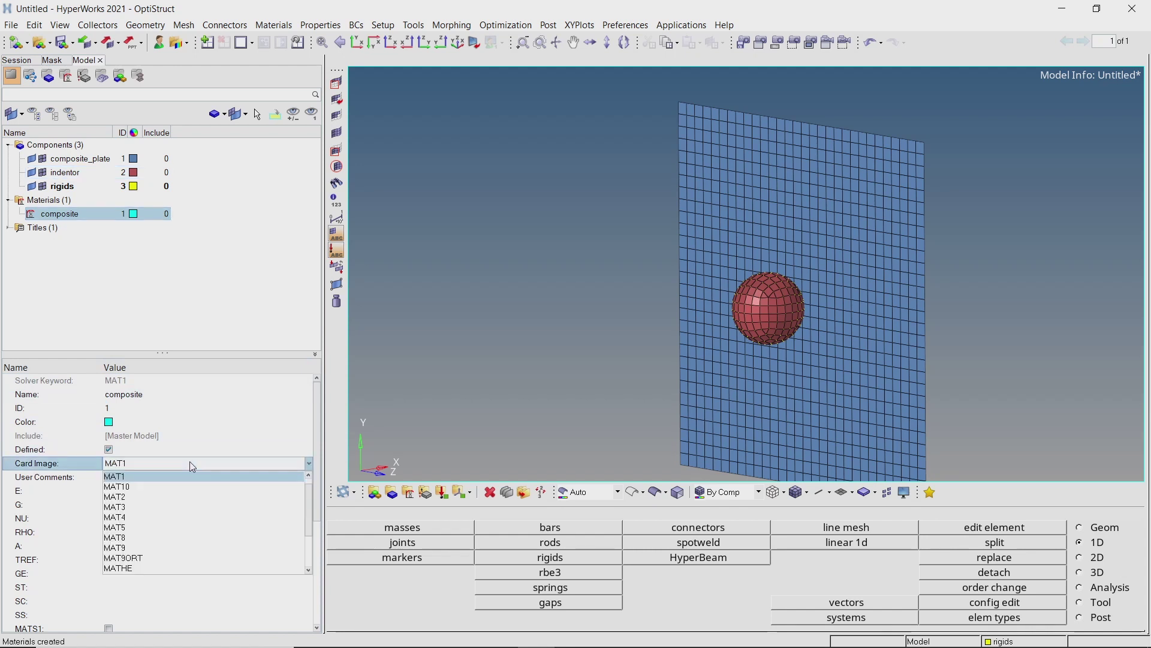
pyautogui.click(184, 537)
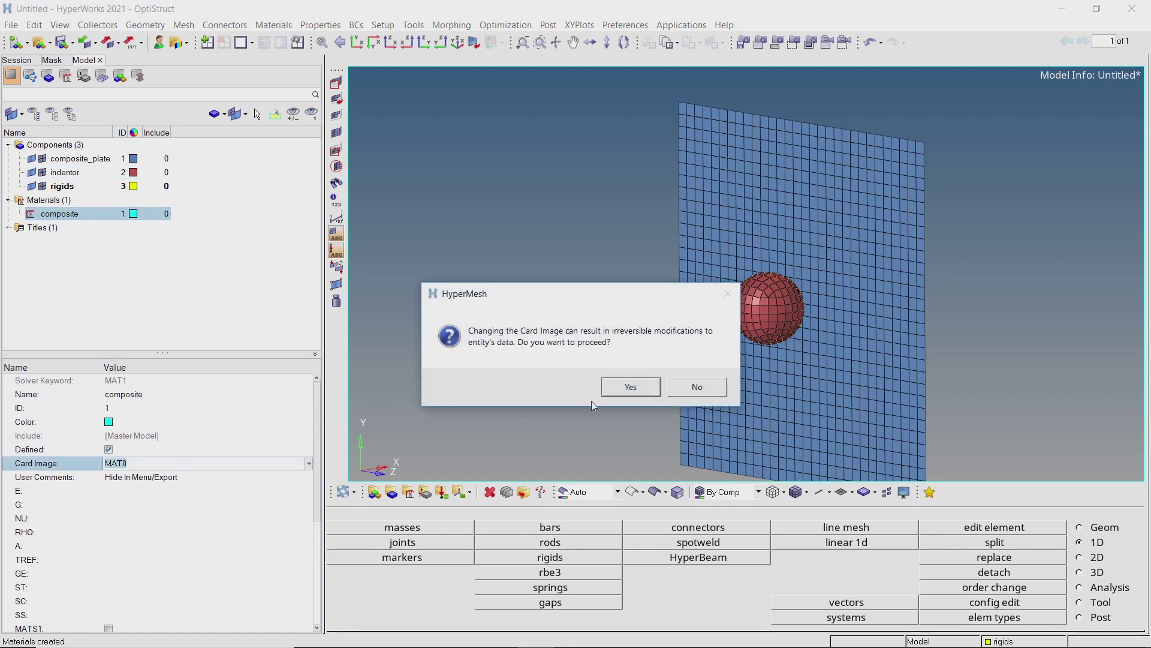
pyautogui.click(612, 396)
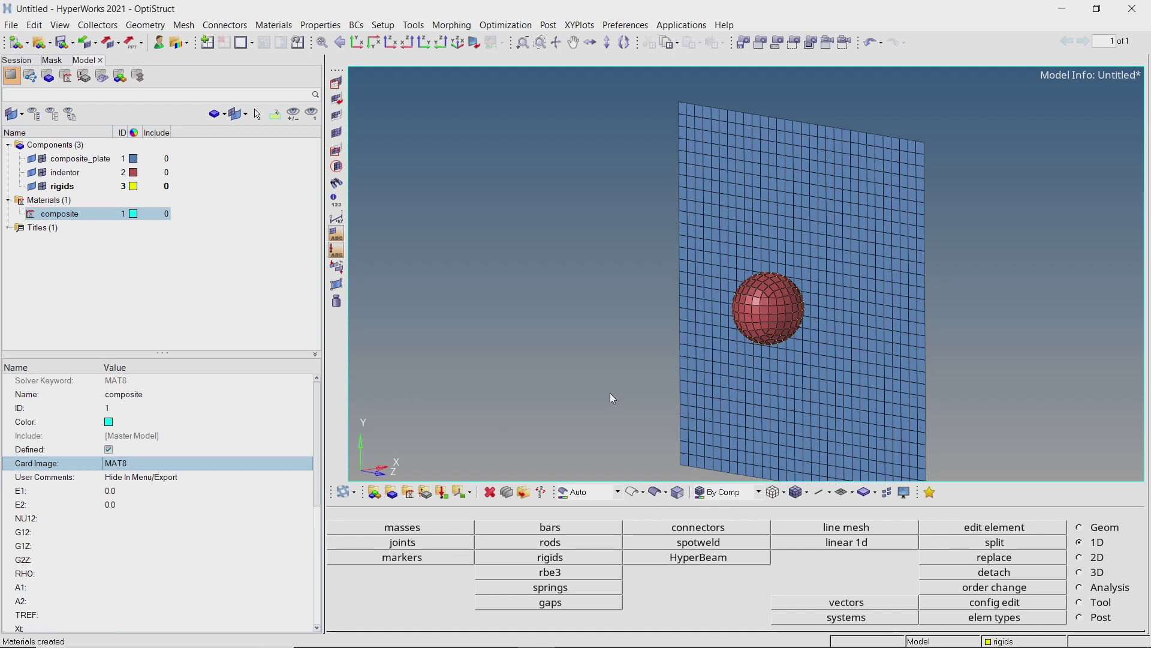
# - Enter E1 75000, E2 6000 and NU12 0.34 for the composite material
pyautogui.click(248, 491)
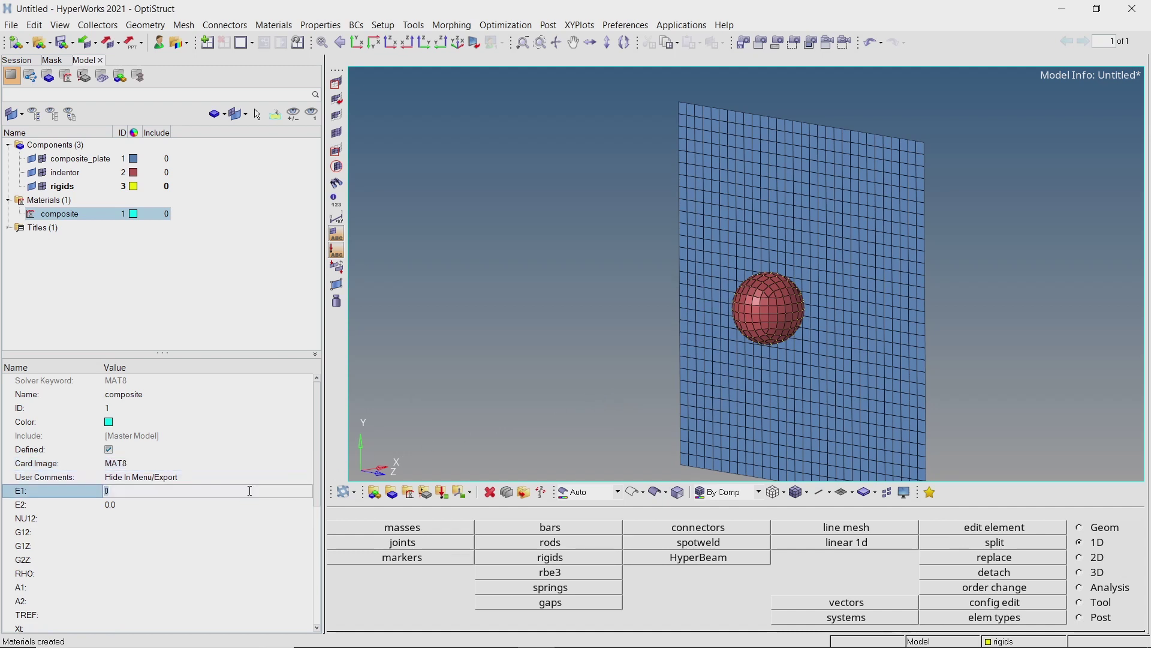
pyautogui.write('75000')
pyautogui.press('Return')
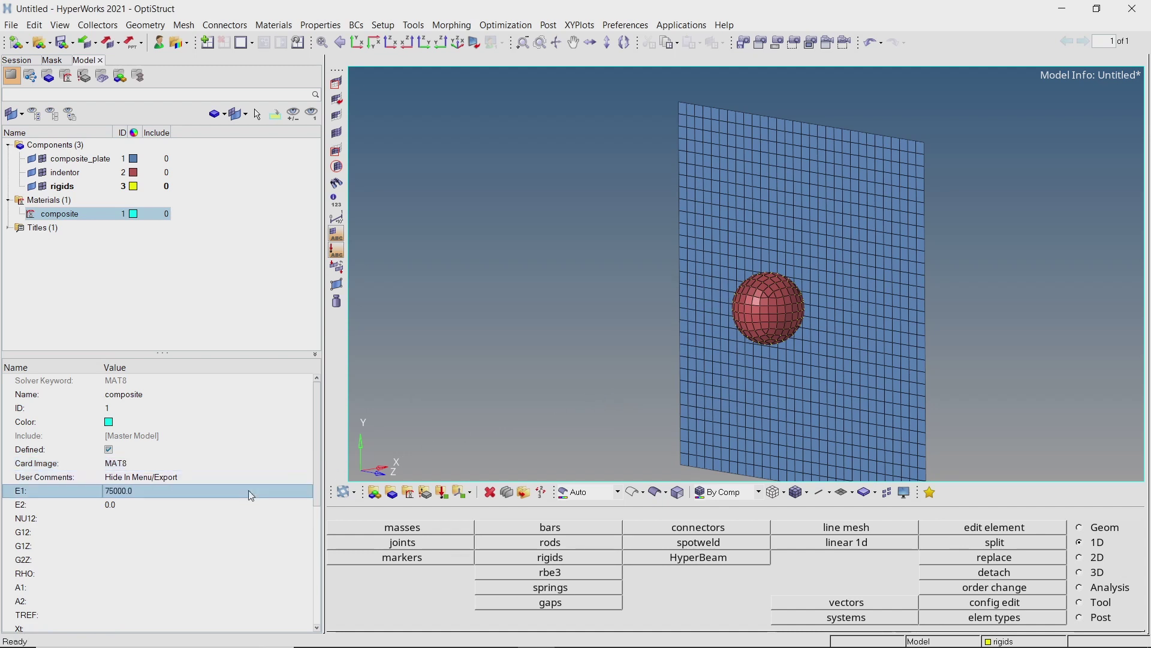
pyautogui.click(250, 504)
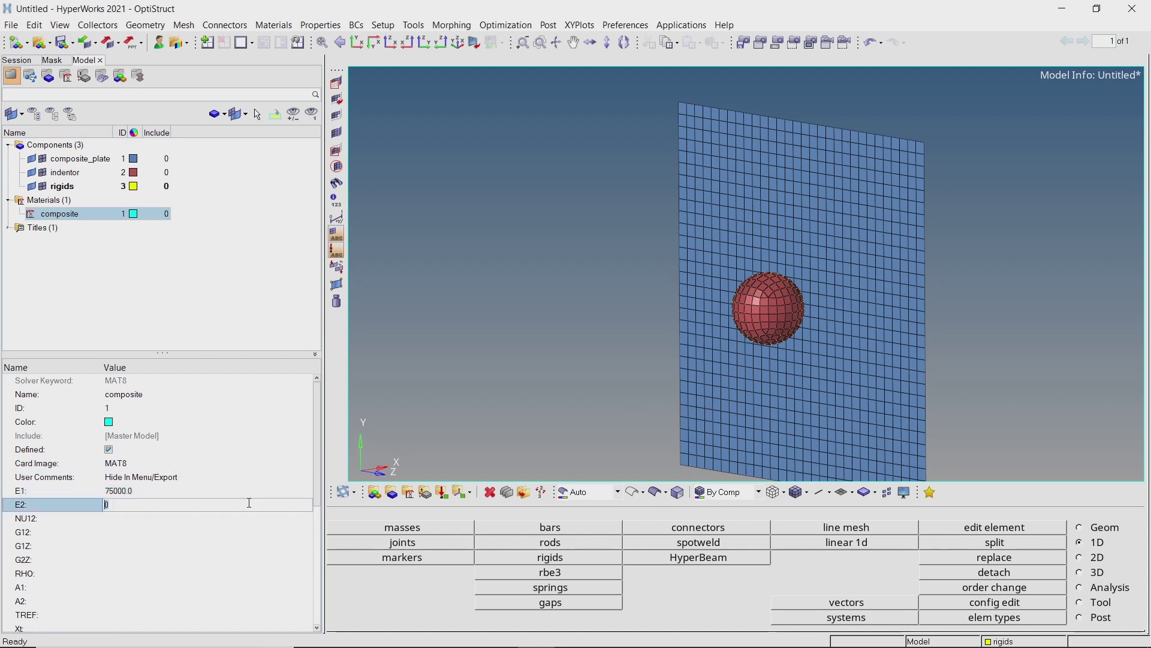
pyautogui.write('6000')
pyautogui.press('Return')
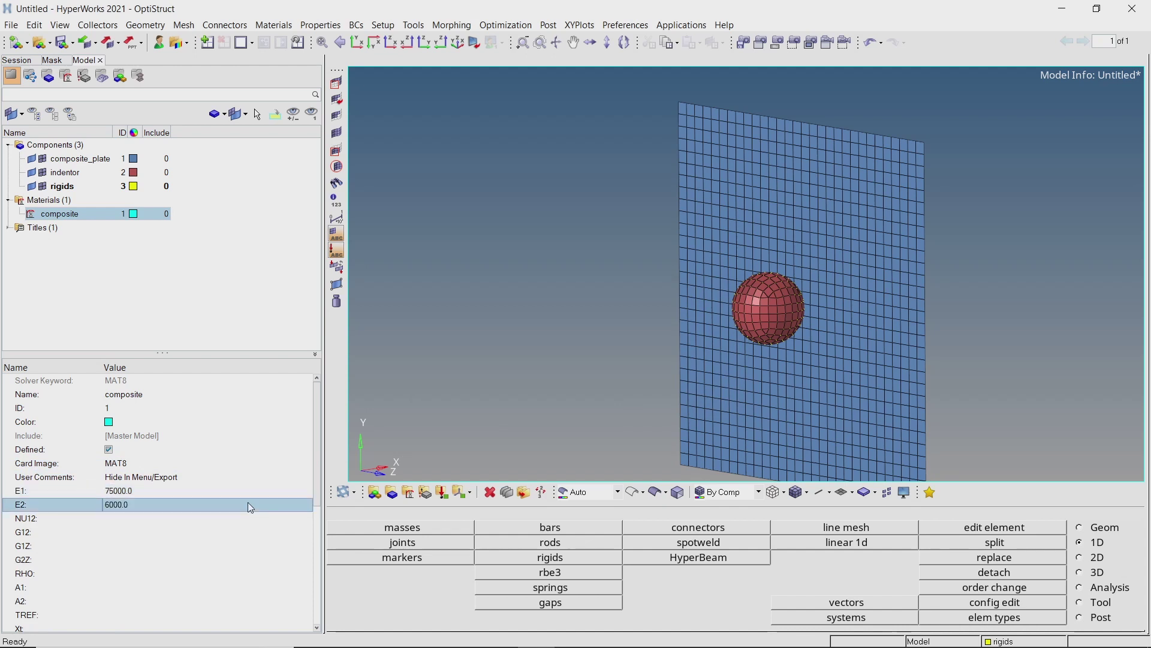
pyautogui.click(248, 515)
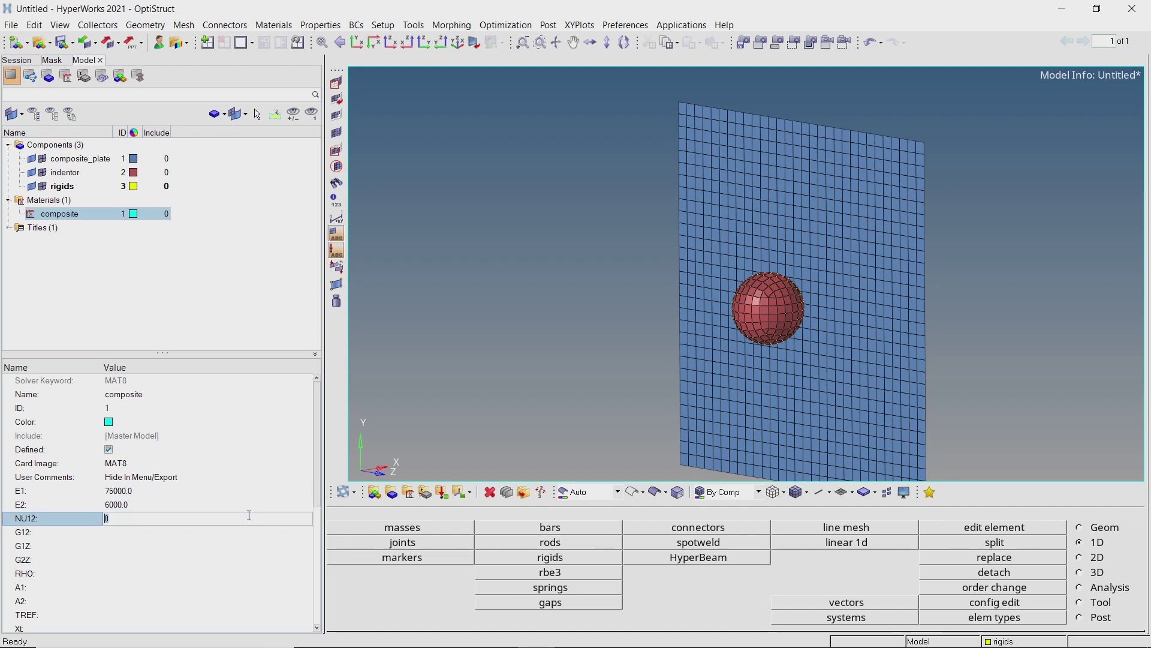
pyautogui.write('0.34')
pyautogui.press('Return')
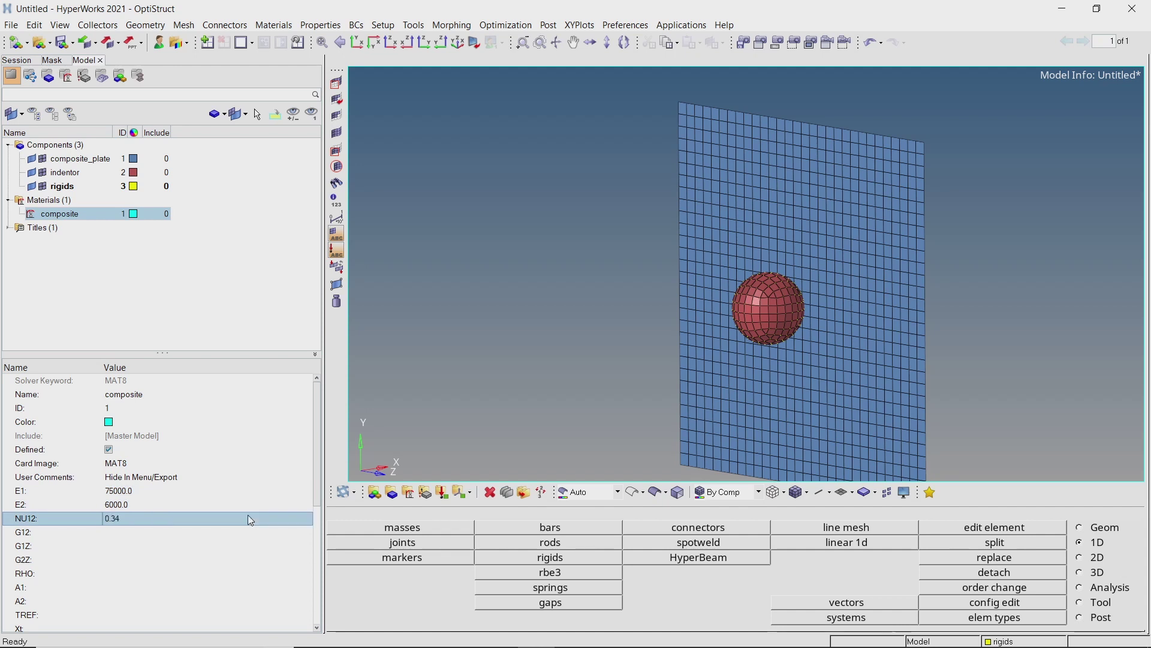
# - Set shear moduli G12, G1Z and G2Z to 2000, then select the RHO density field
pyautogui.click(249, 532)
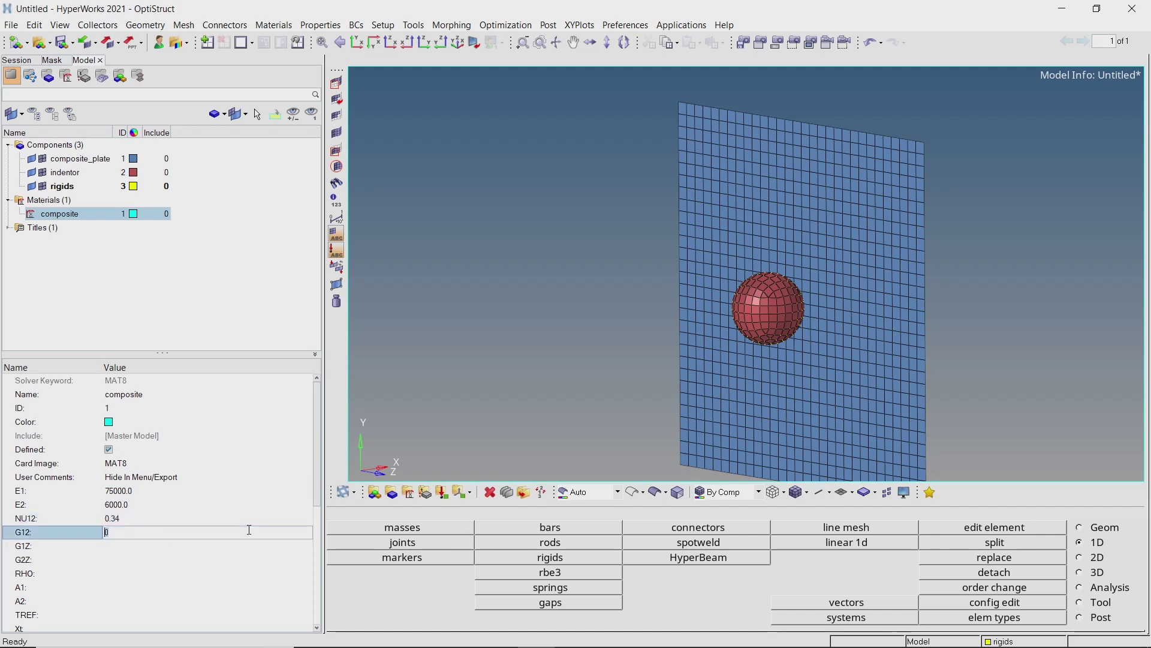
pyautogui.write('2000')
pyautogui.press('Return')
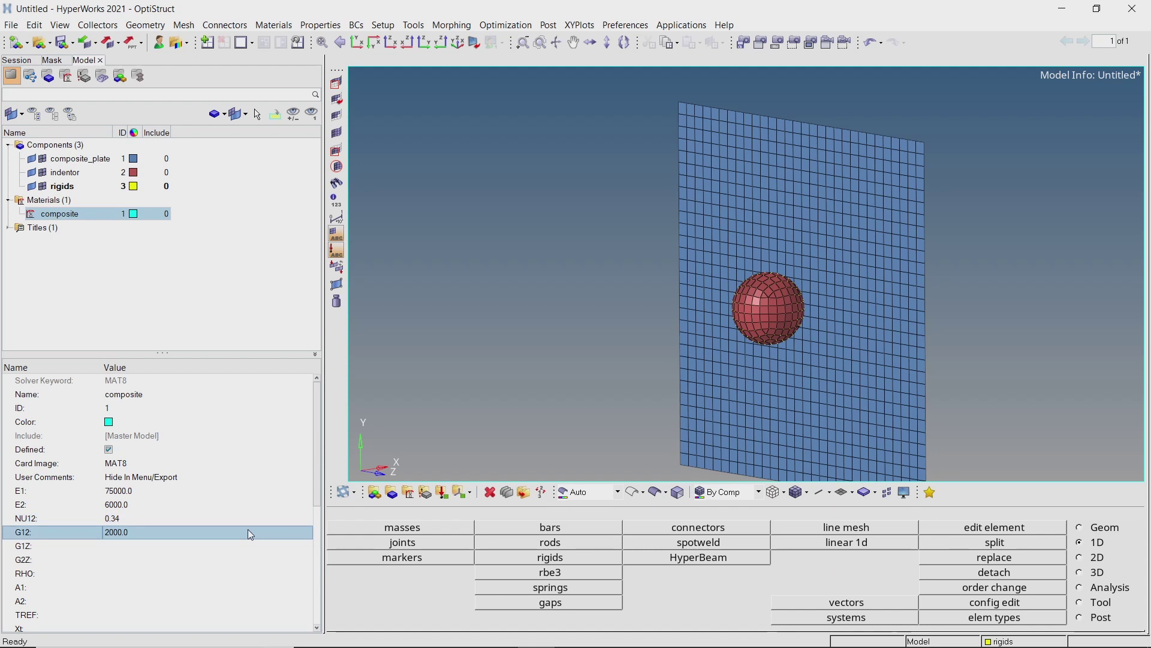
pyautogui.click(250, 545)
pyautogui.write('2')
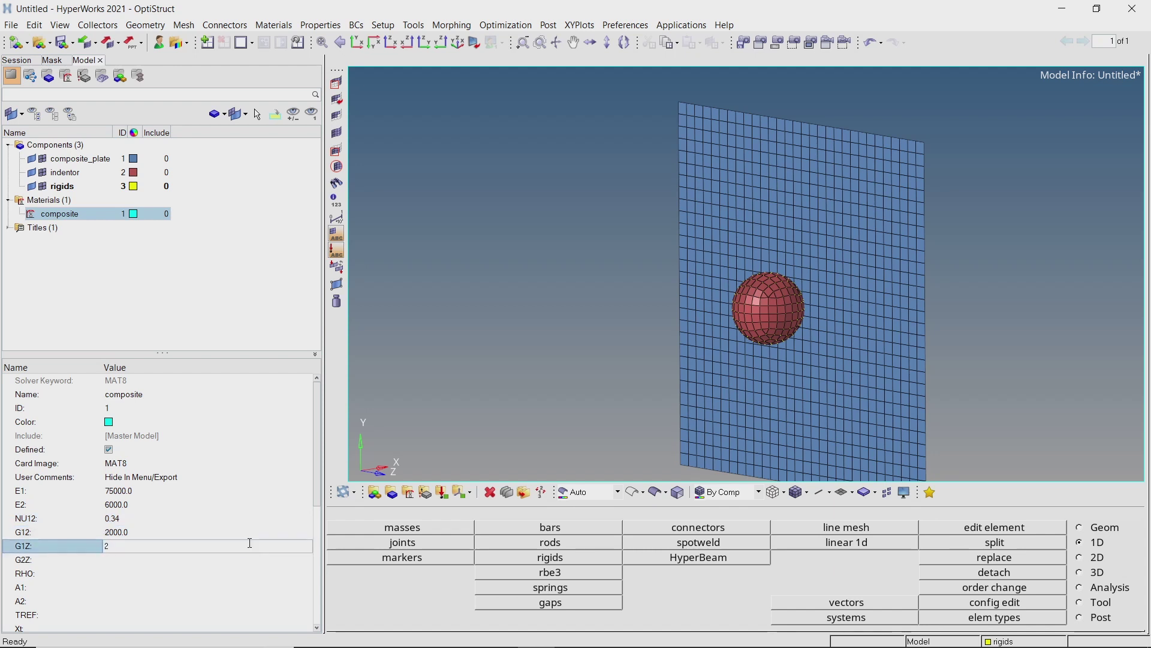
pyautogui.write('000')
pyautogui.press('Return')
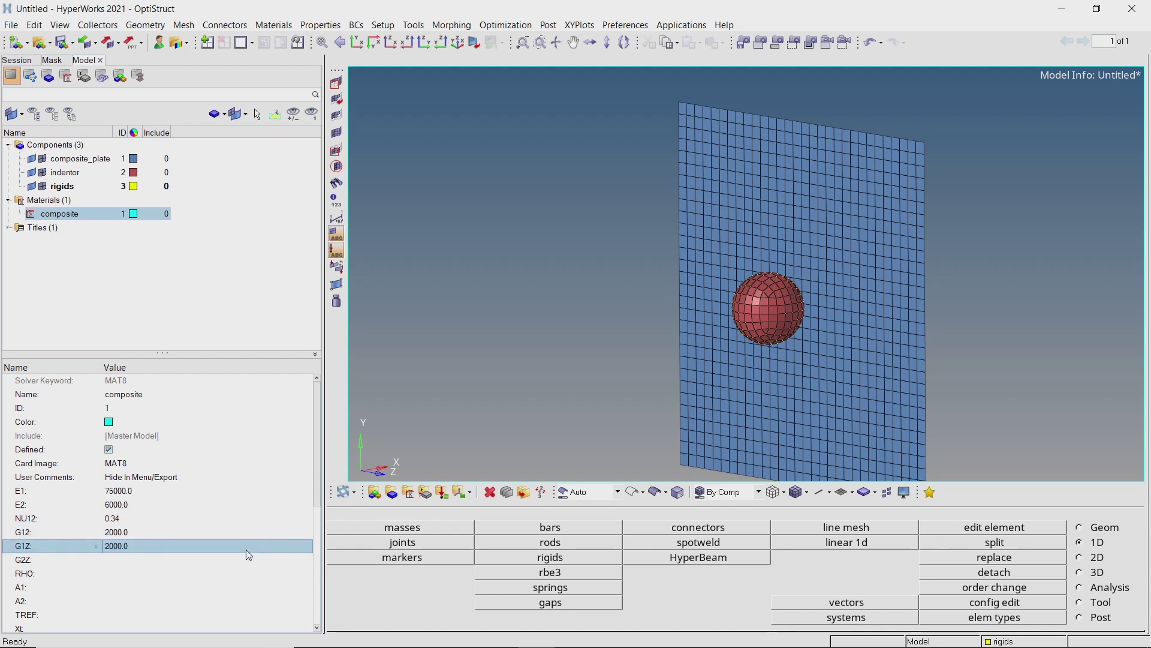
pyautogui.click(246, 557)
pyautogui.write('200')
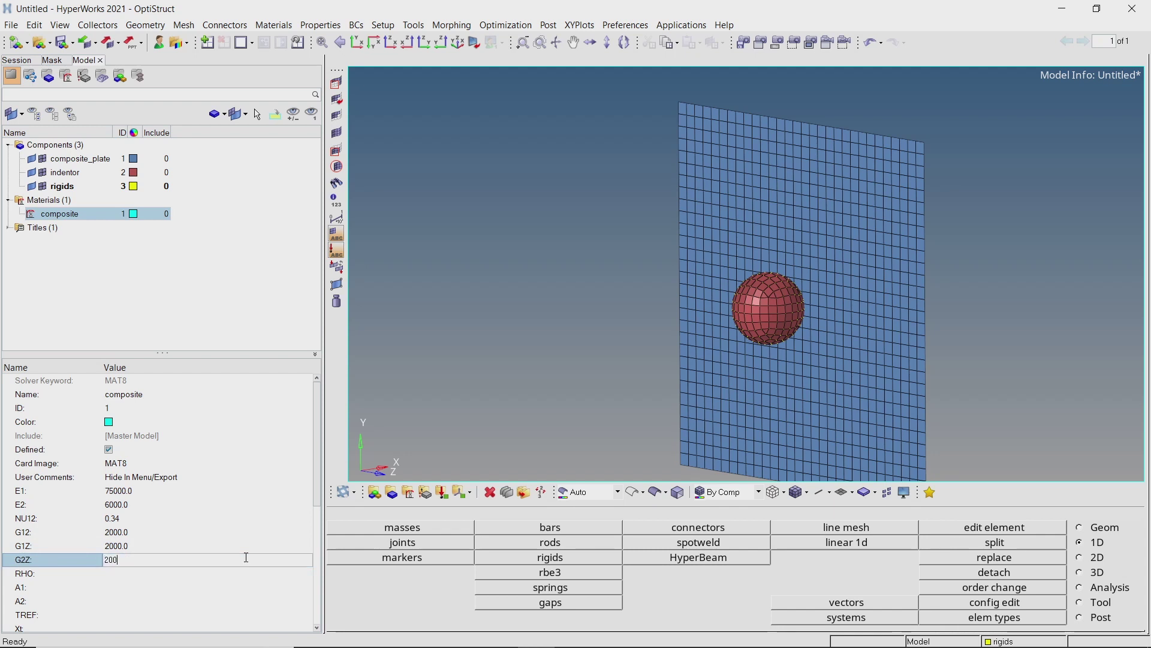
pyautogui.write('0')
pyautogui.press('Return')
pyautogui.click(246, 573)
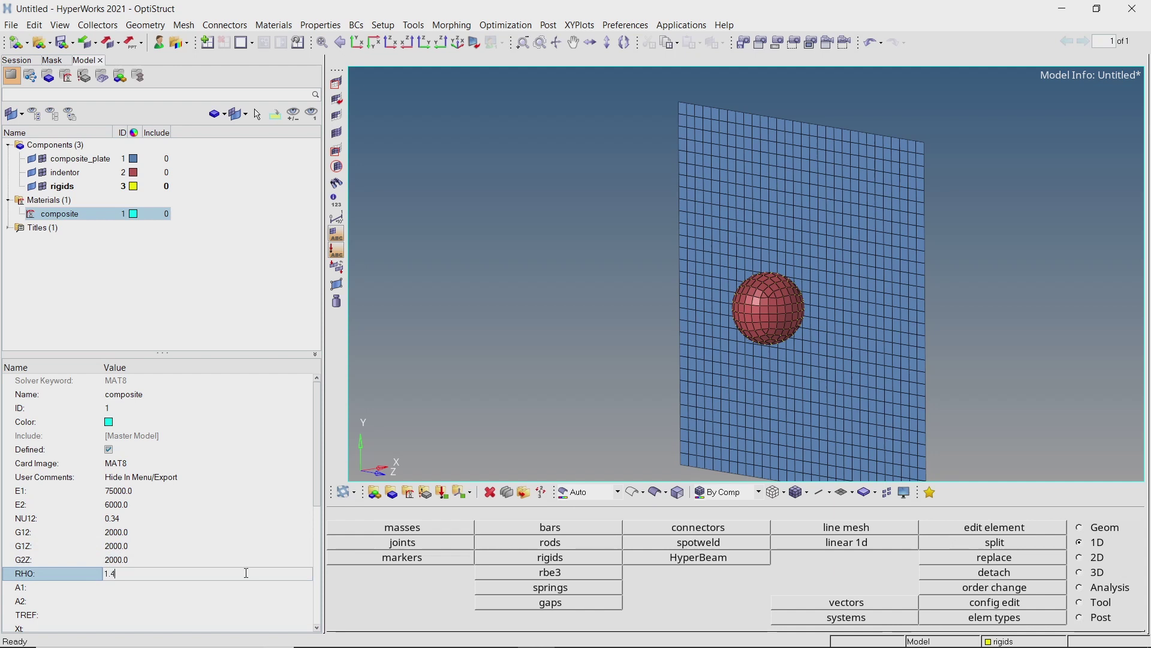
# - Commit the composite density as 1.4e-09, then set Xt to 1300 and Xc to 280
pyautogui.write('e-9')
pyautogui.press('Return')
pyautogui.scroll(-2, 245, 572)
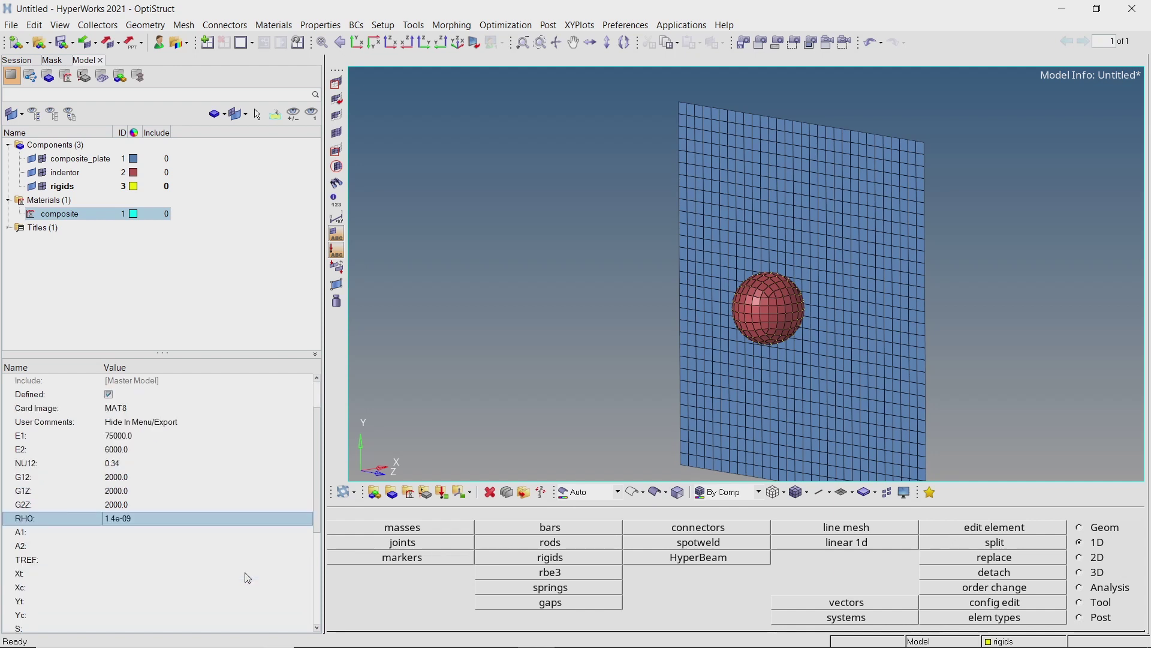
pyautogui.click(244, 567)
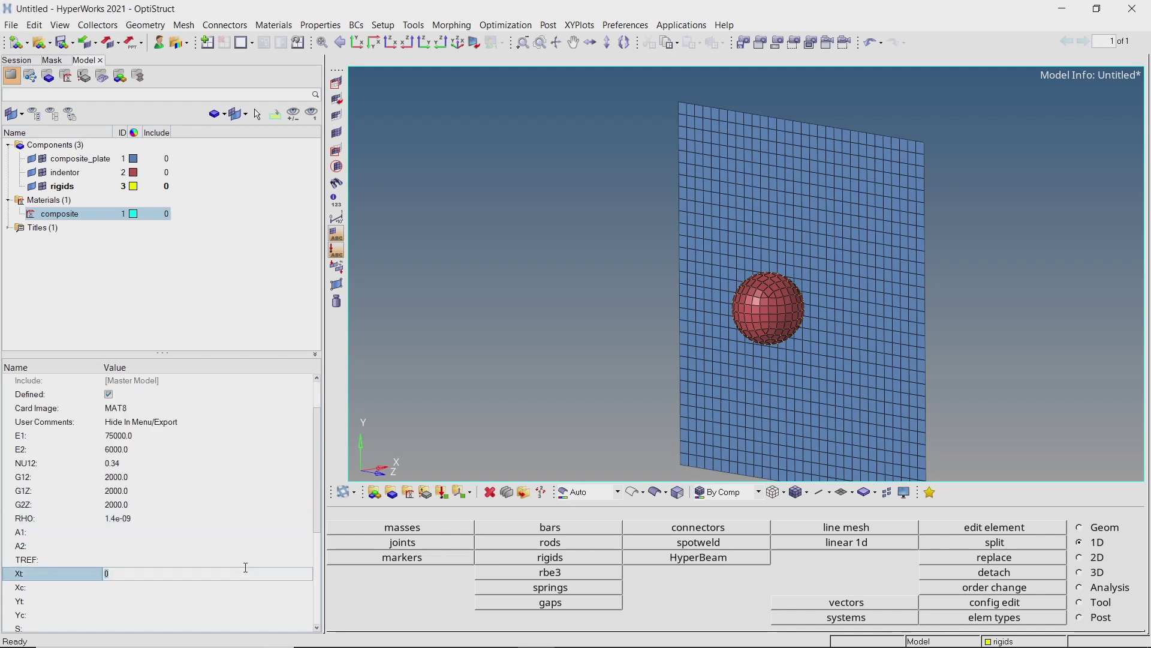
pyautogui.write('1300')
pyautogui.press('Return')
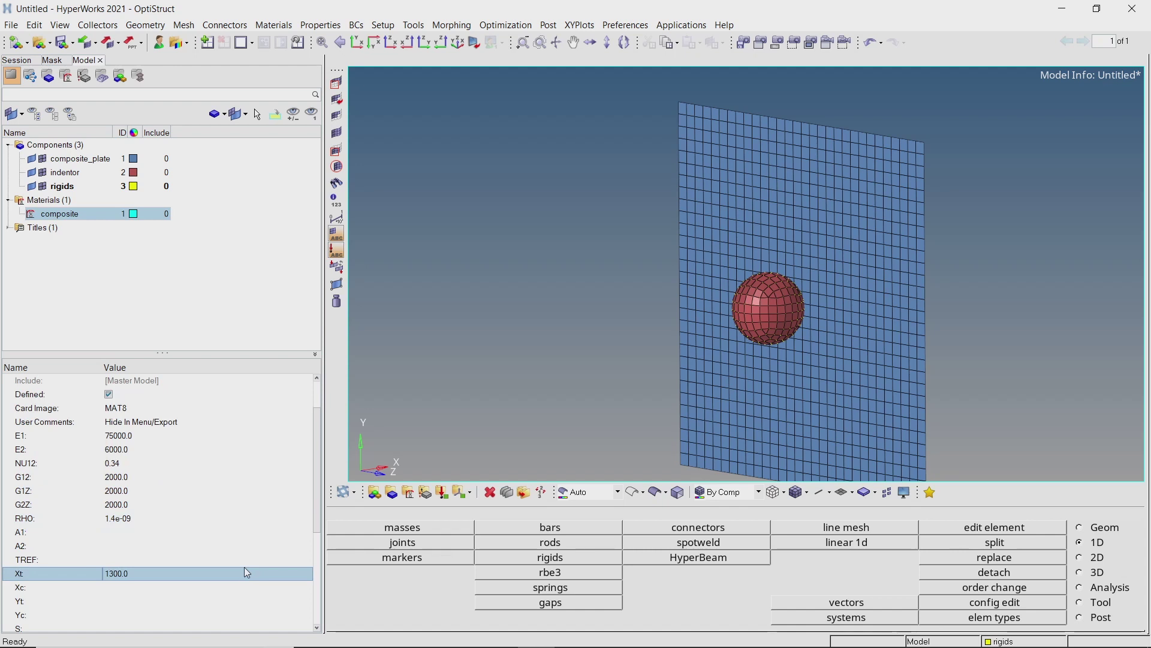
pyautogui.click(238, 588)
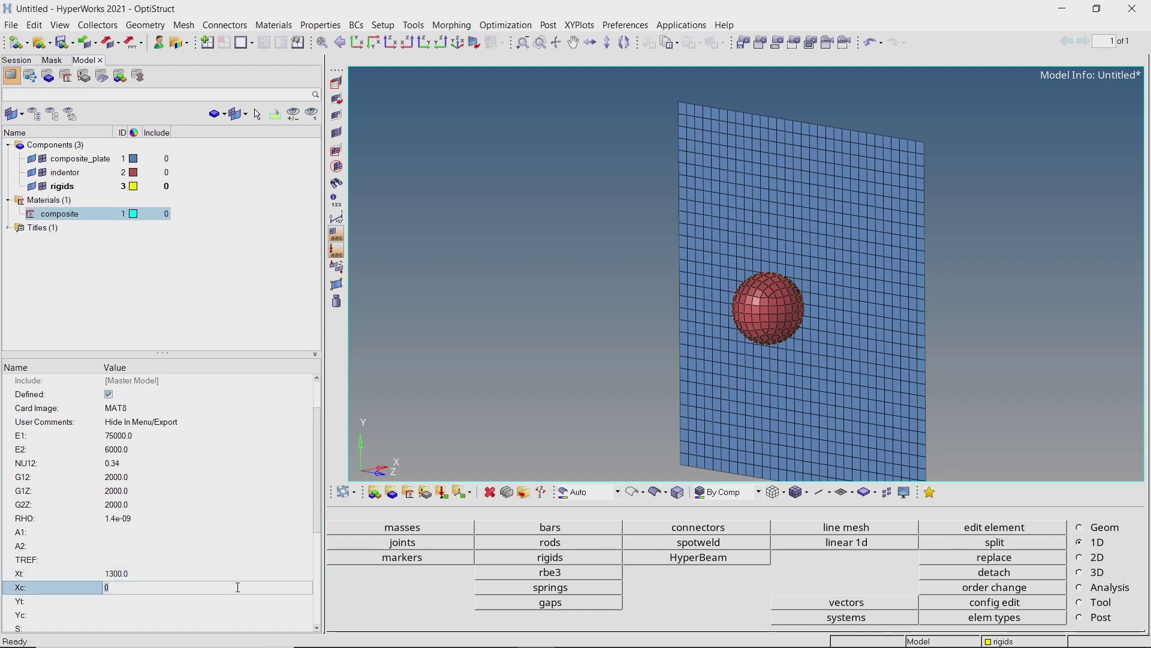
pyautogui.write('280')
pyautogui.press('Return')
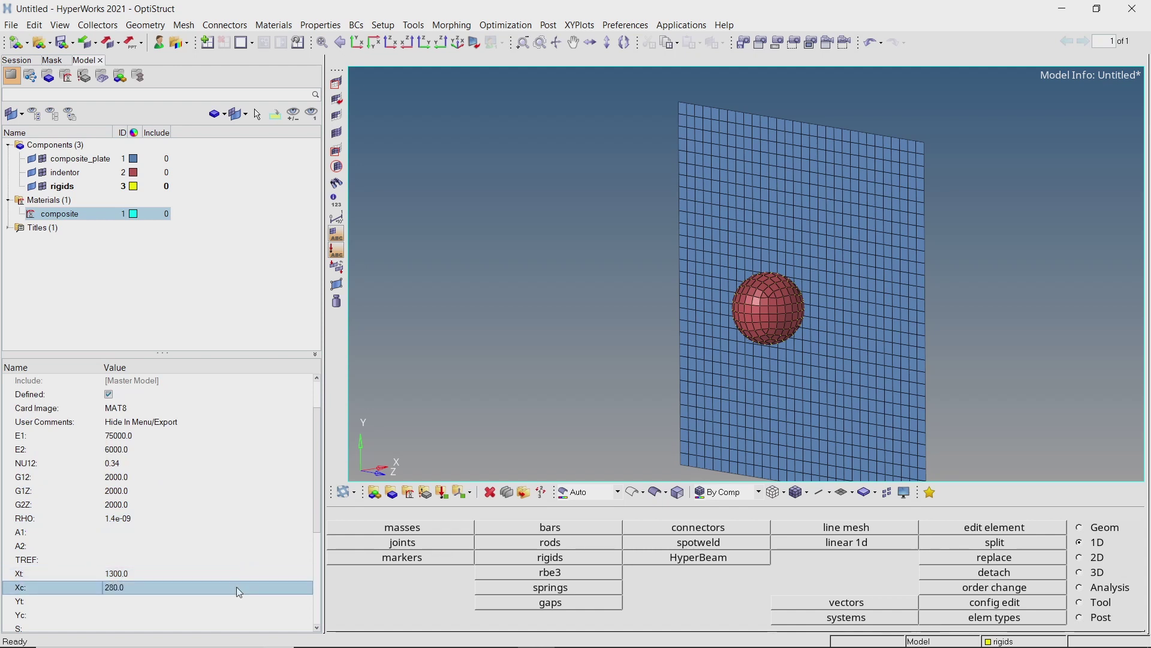
# - Set the transverse strengths Yt 30 and Yc 140 and the shear strength S 60
pyautogui.click(232, 600)
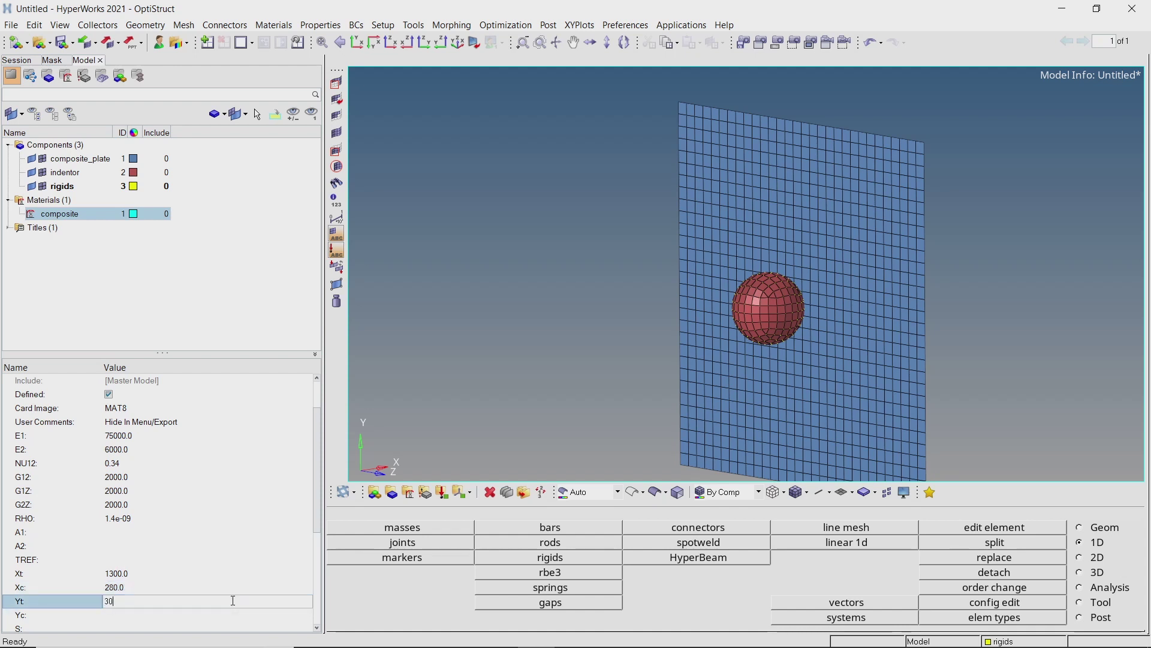
pyautogui.write('30')
pyautogui.press('Return')
pyautogui.scroll(-2, 234, 602)
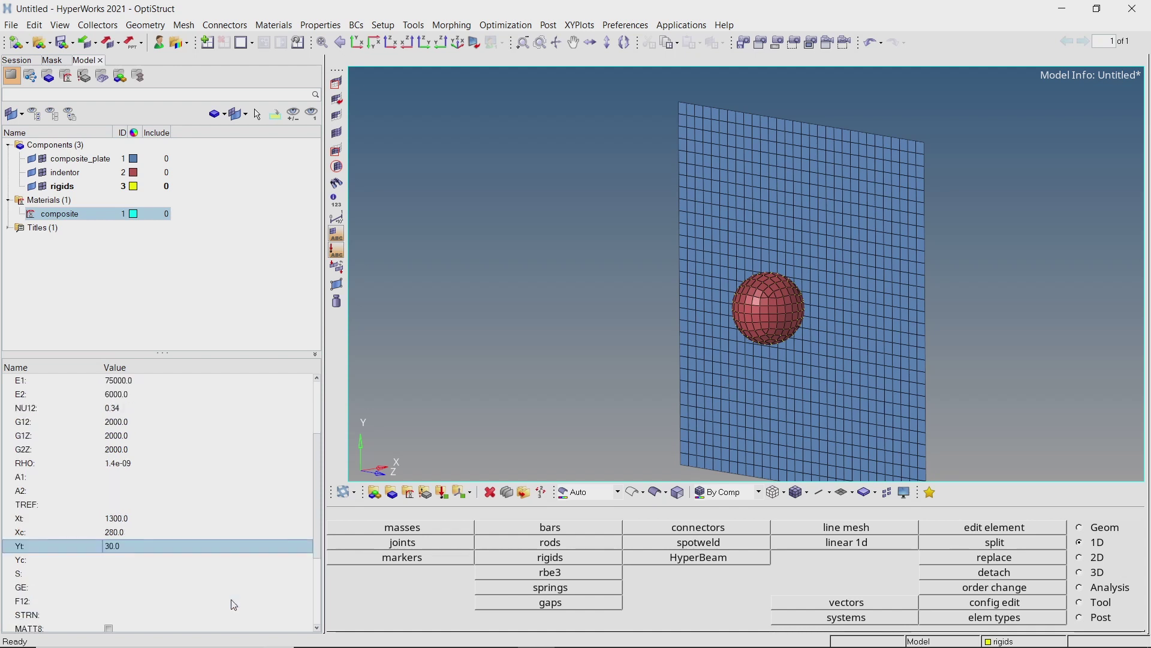
pyautogui.click(233, 560)
pyautogui.write('140')
pyautogui.press('Return')
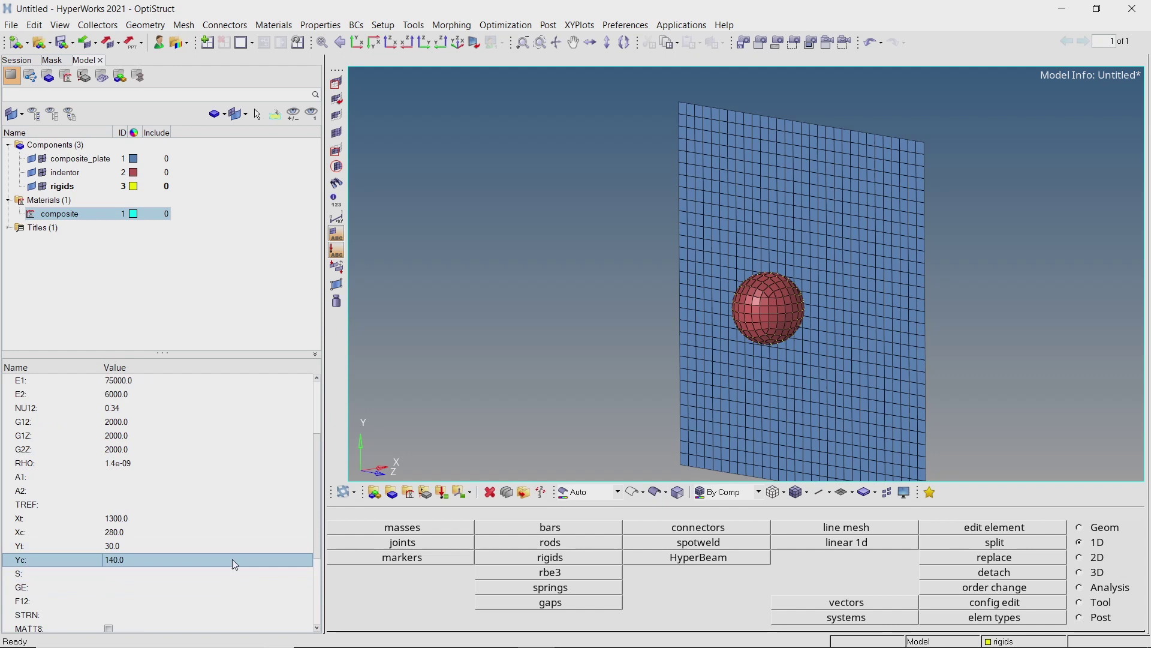
pyautogui.click(237, 574)
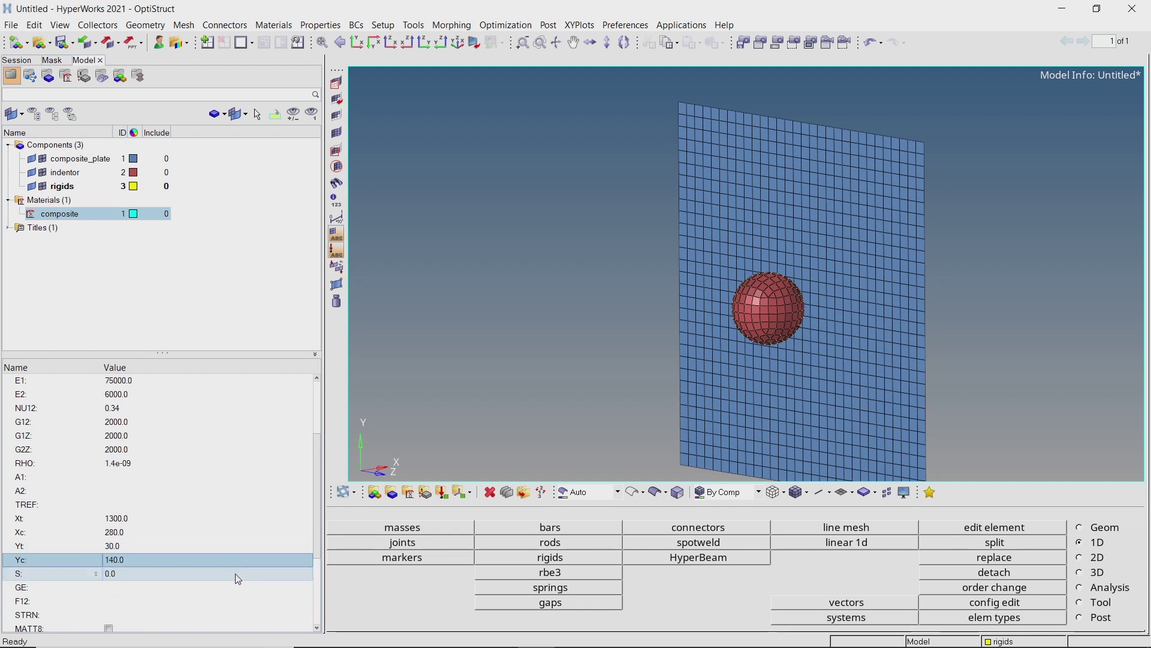
pyautogui.write('60')
pyautogui.press('Return')
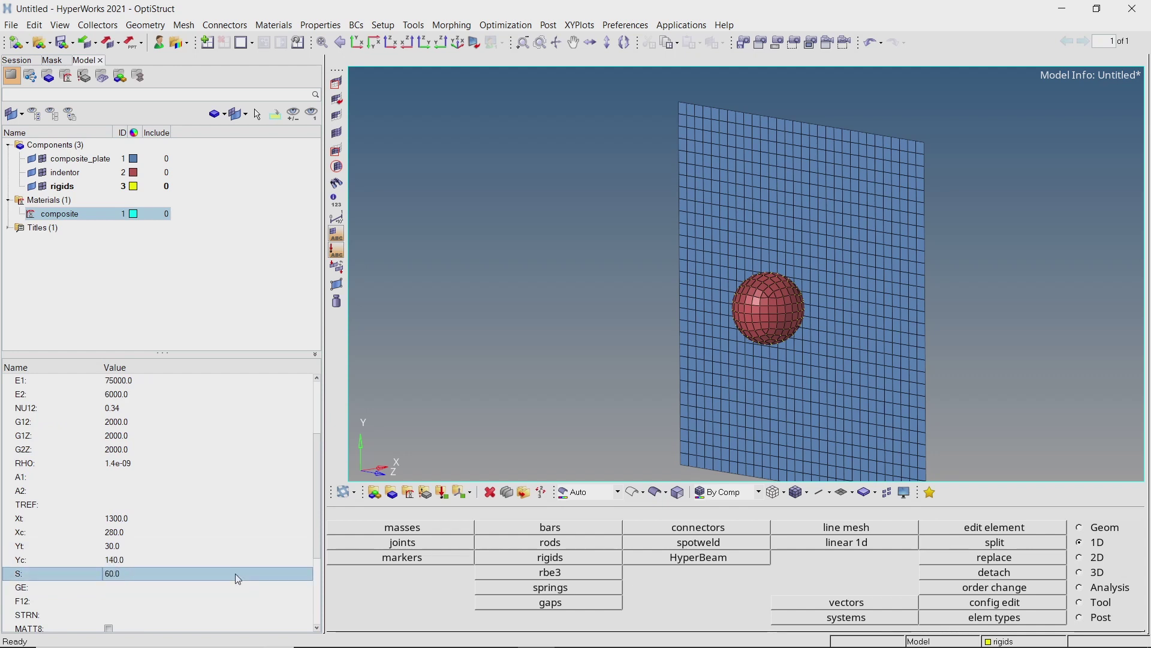
# - Create a new material named steel from the Model browser
pyautogui.rightClick(264, 162)
pyautogui.moveTo(296, 172)
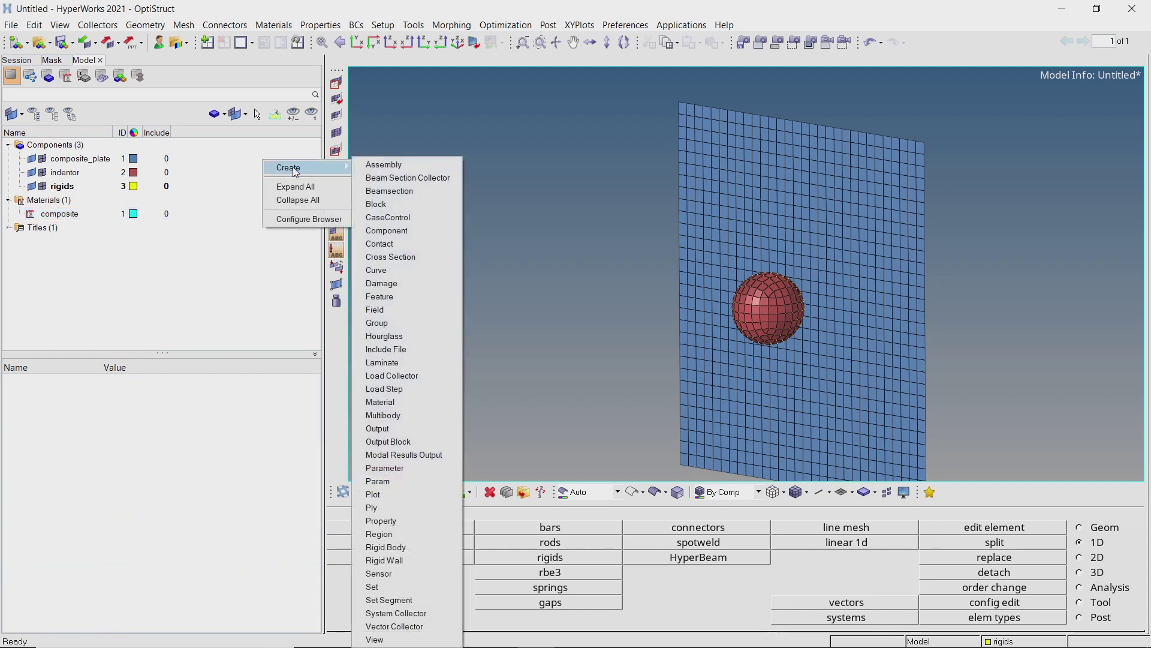
pyautogui.click(415, 402)
pyautogui.write('stee')
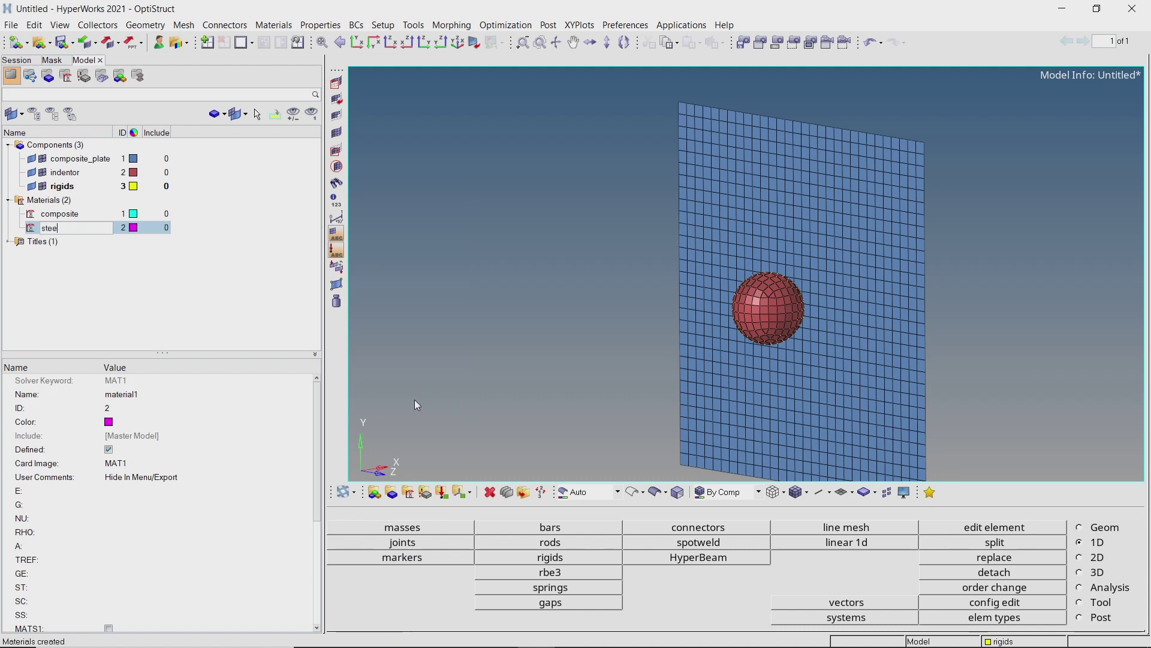
pyautogui.write('l')
pyautogui.press('Return')
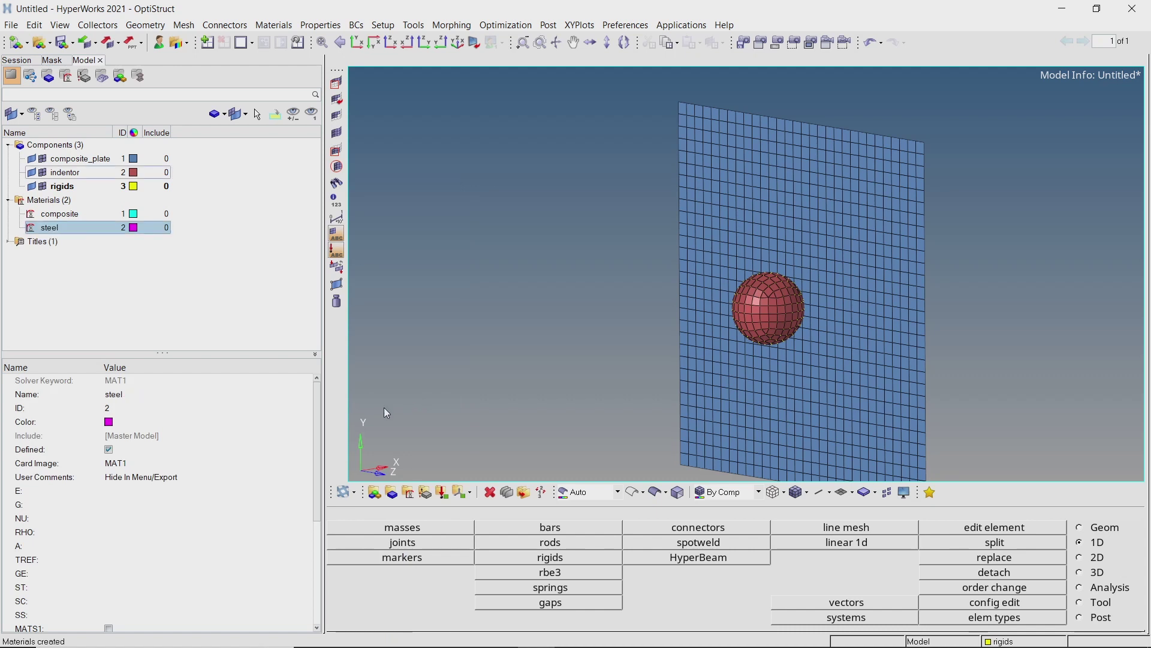
# - Give steel E 210000.0, G 80769.2, NU 0.3 and RHO 7.85e-09
pyautogui.click(243, 490)
pyautogui.write('210000.0')
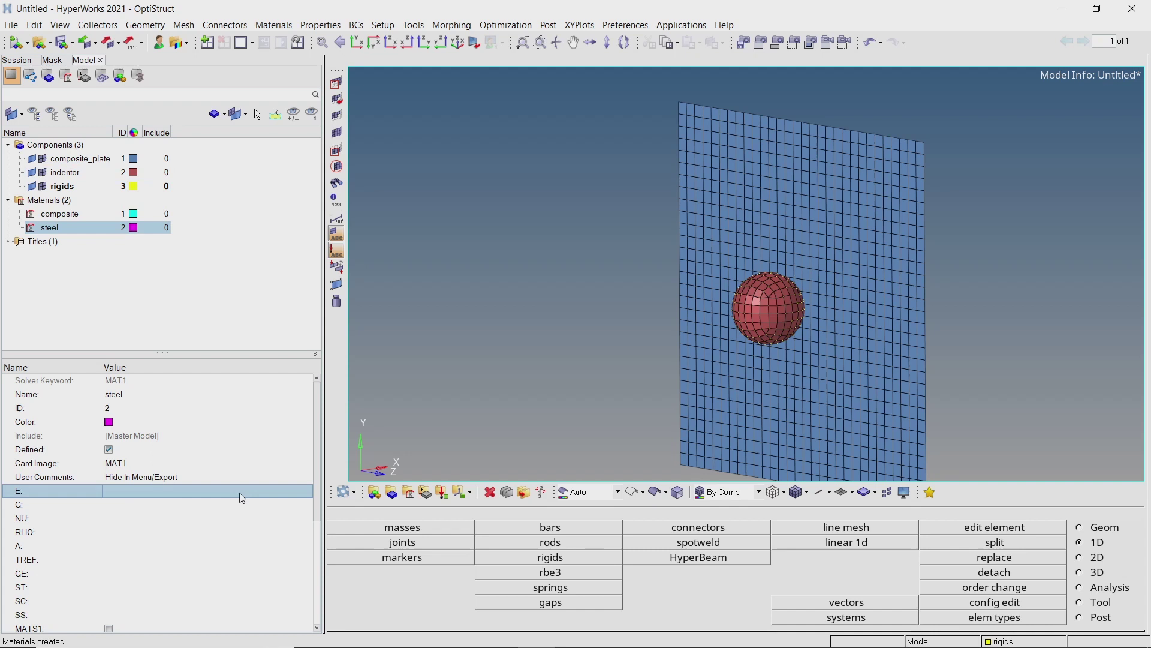
pyautogui.click(242, 505)
pyautogui.write('80769.2')
pyautogui.click(239, 518)
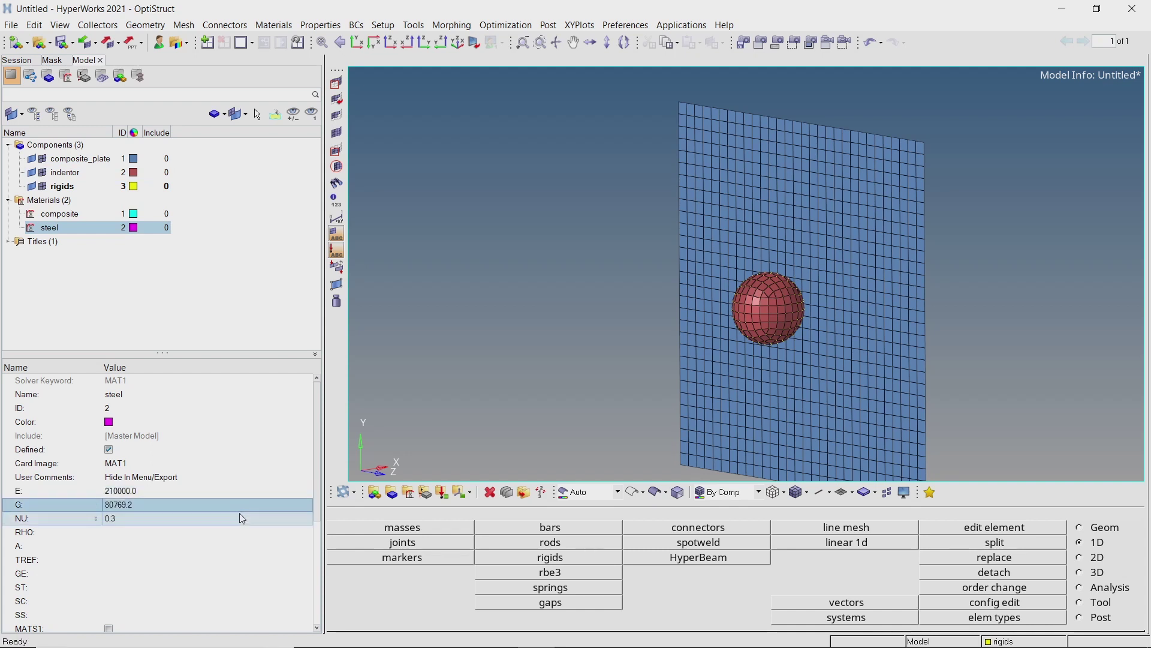
pyautogui.write('0.3')
pyautogui.click(239, 532)
pyautogui.write('7.85e-09')
pyautogui.press('Return')
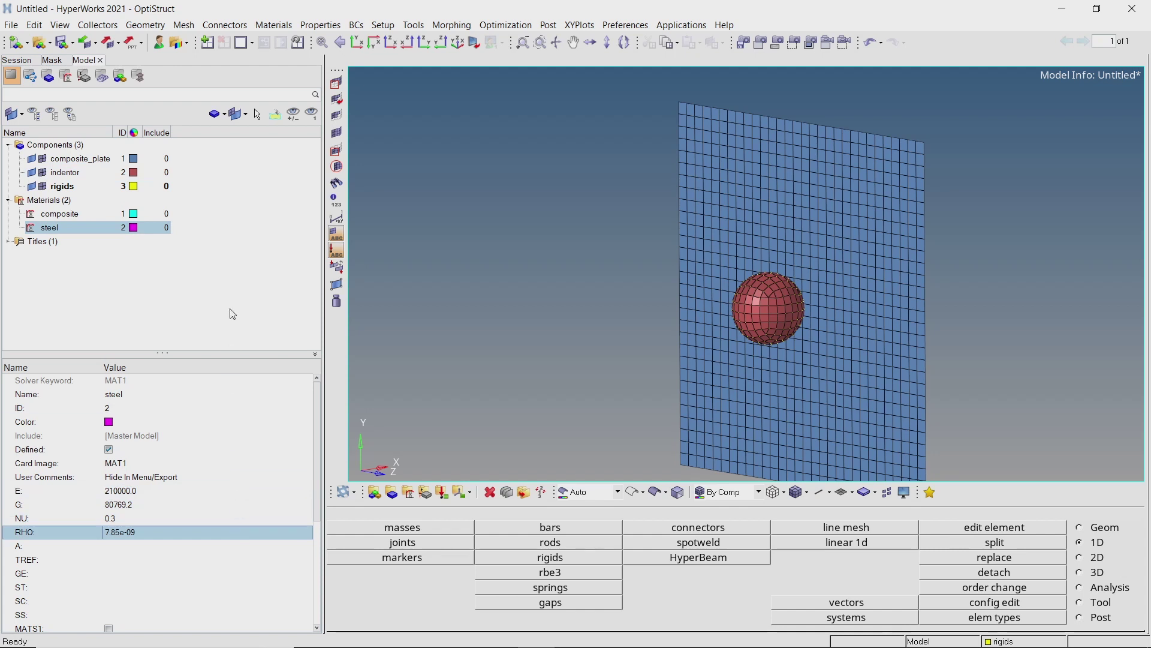
# - Create a new property named composite from the Model browser
pyautogui.rightClick(262, 158)
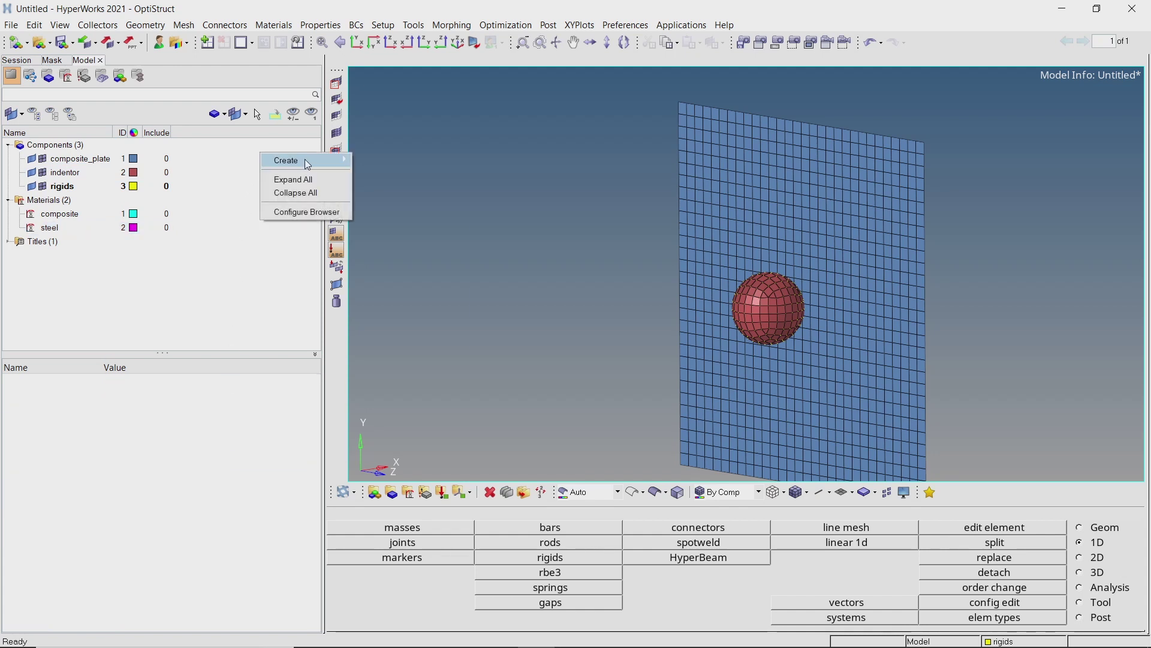
pyautogui.moveTo(308, 159)
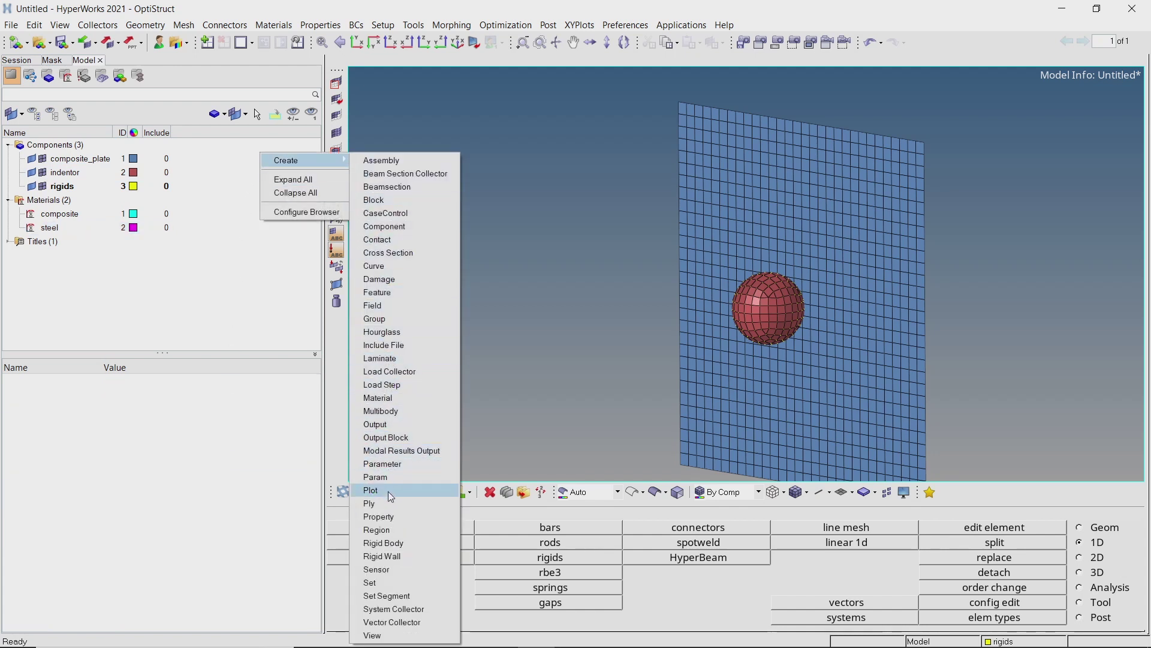
pyautogui.click(388, 517)
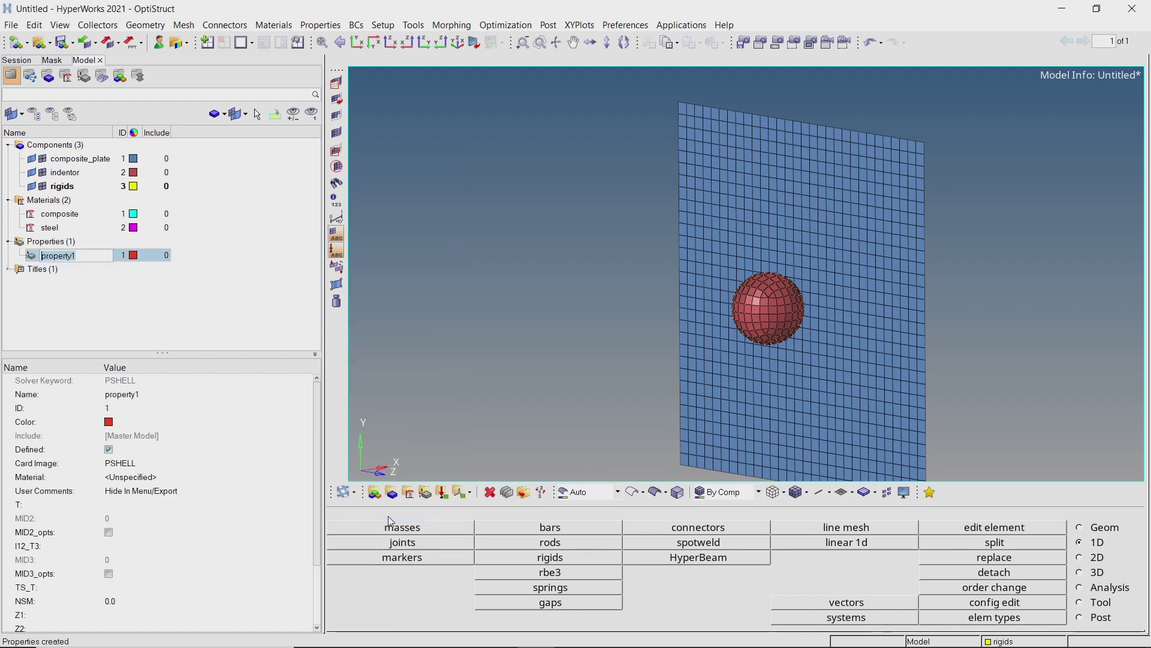
pyautogui.write('composite')
pyautogui.press('Return')
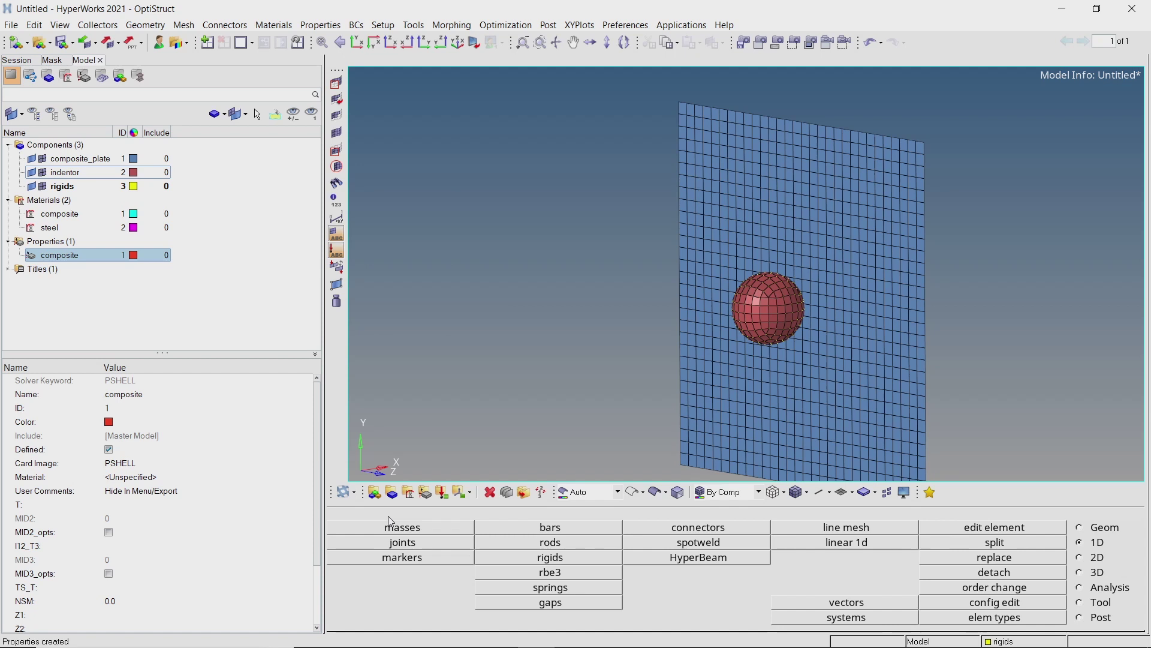
# - Switch the composite property's card image from PSHELL to PCOMPP, accepting the warning
pyautogui.click(214, 465)
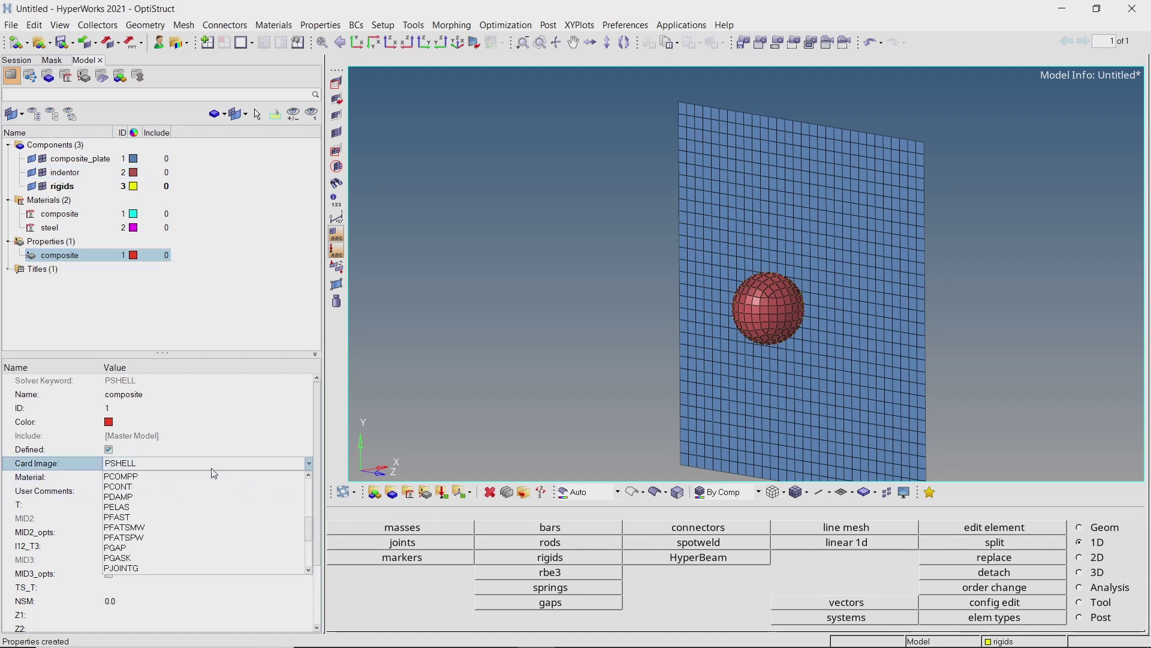
pyautogui.scroll(1, 213, 479)
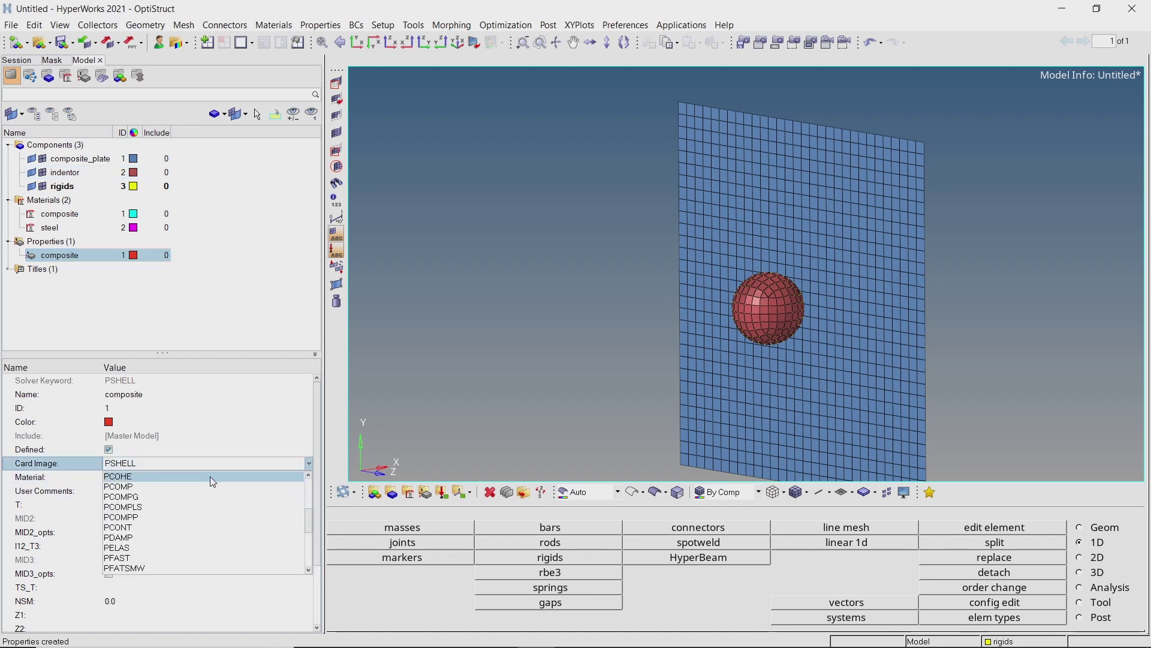
pyautogui.click(209, 515)
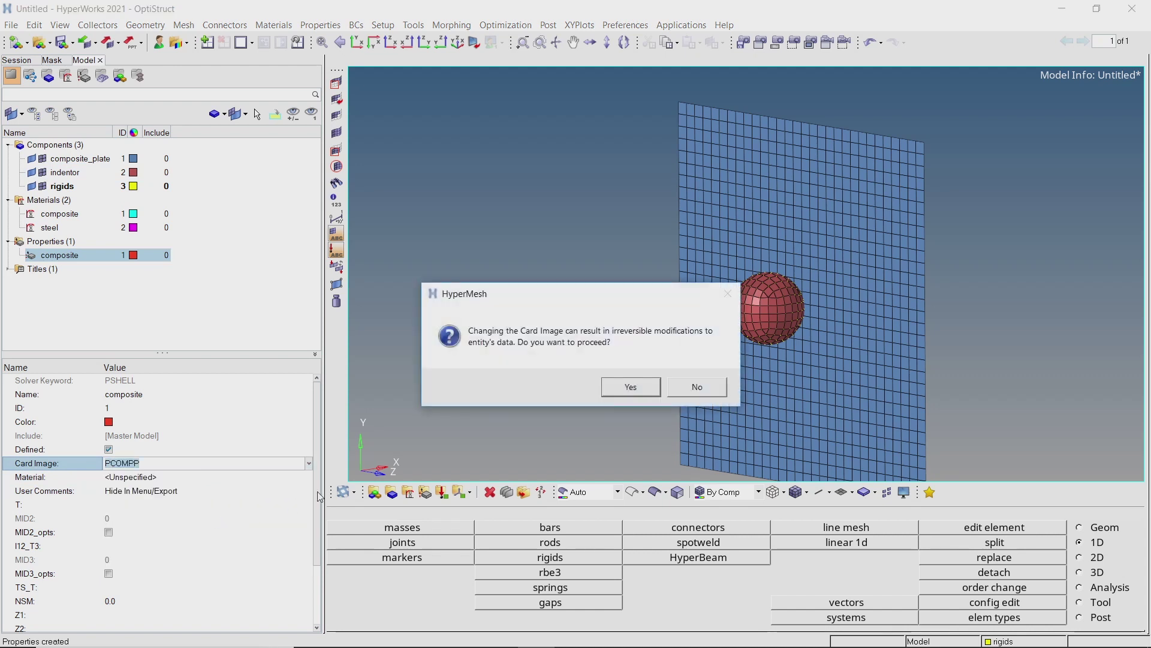
pyautogui.click(649, 392)
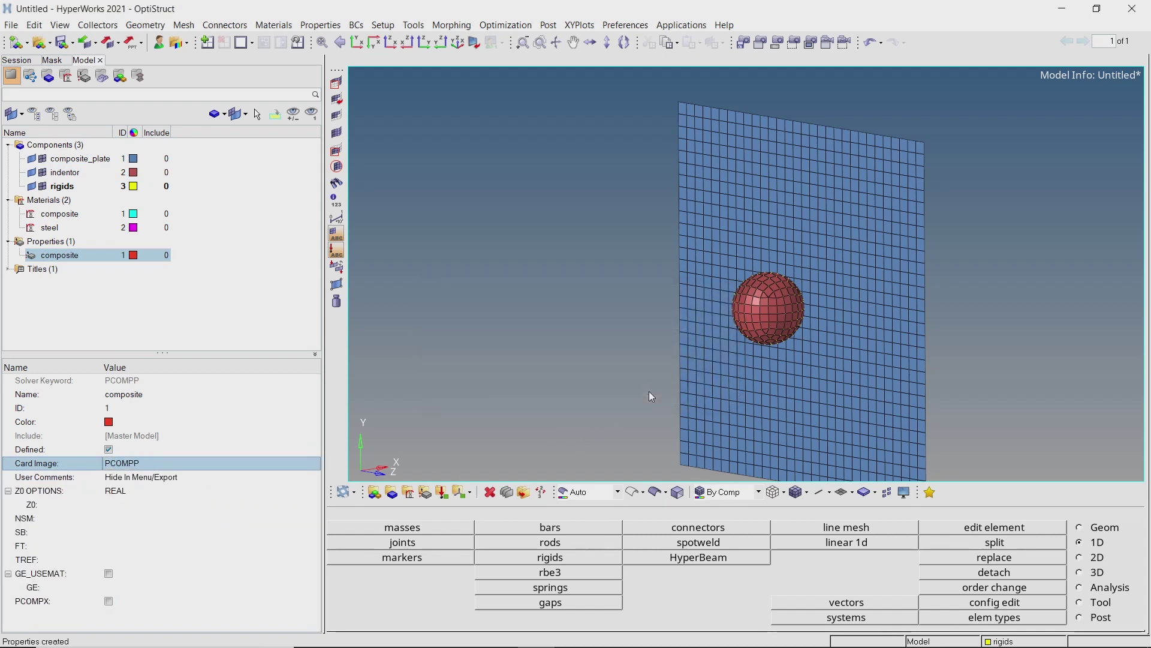
pyautogui.click(277, 508)
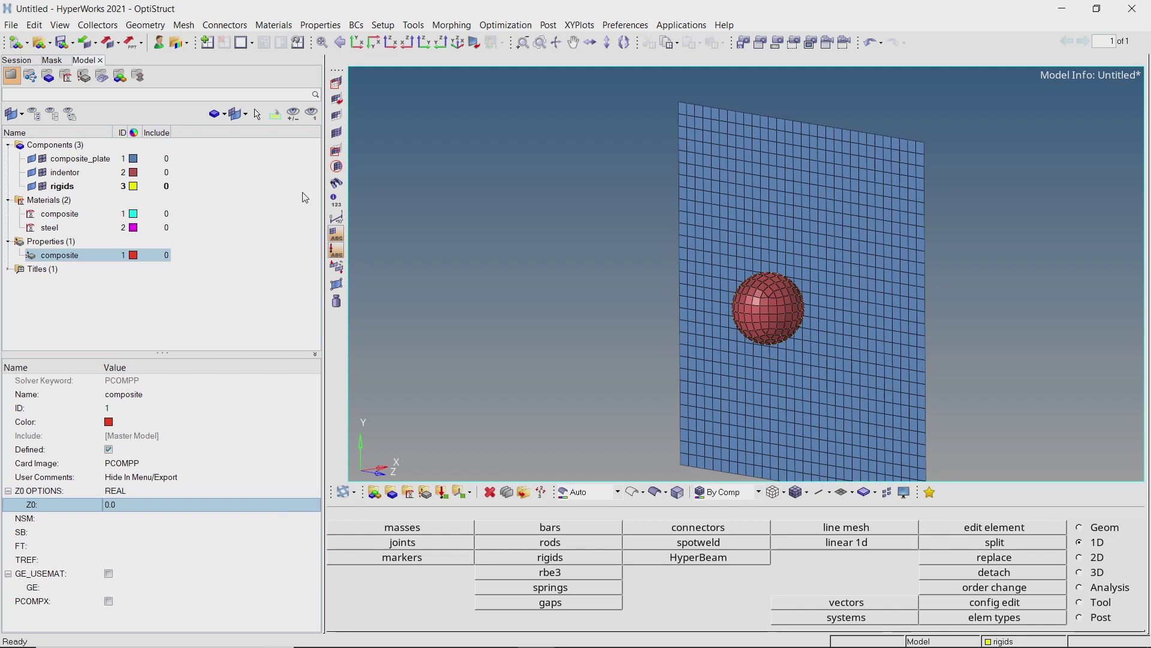
# - Create a second property named shell
pyautogui.rightClick(306, 170)
pyautogui.moveTo(348, 171)
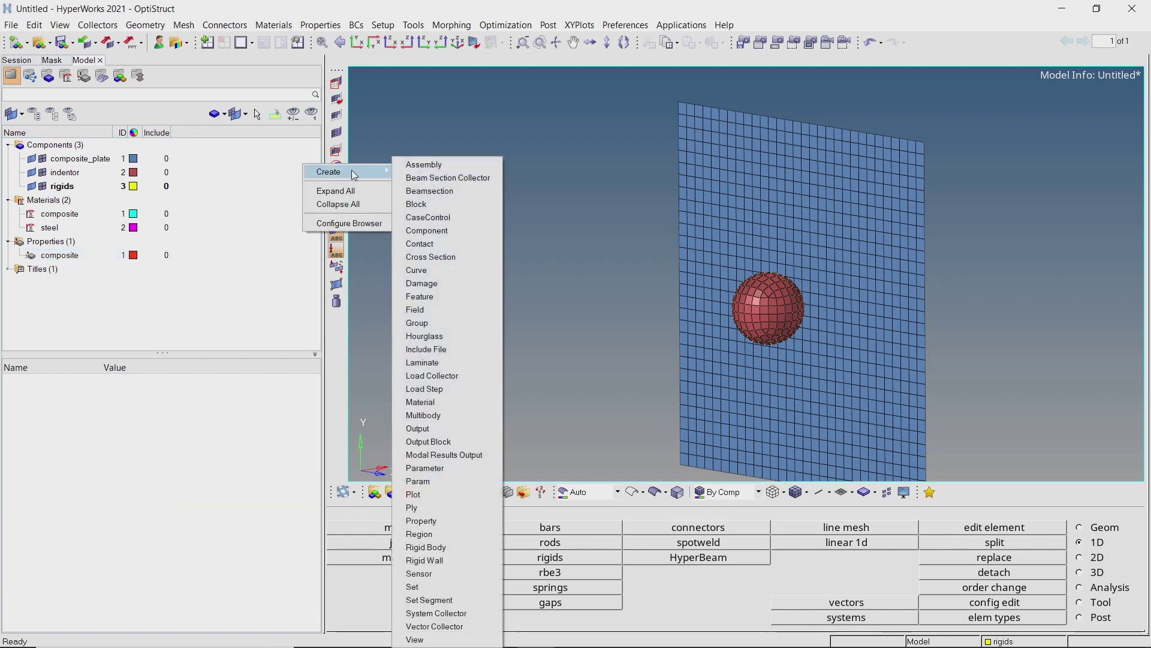
pyautogui.click(459, 520)
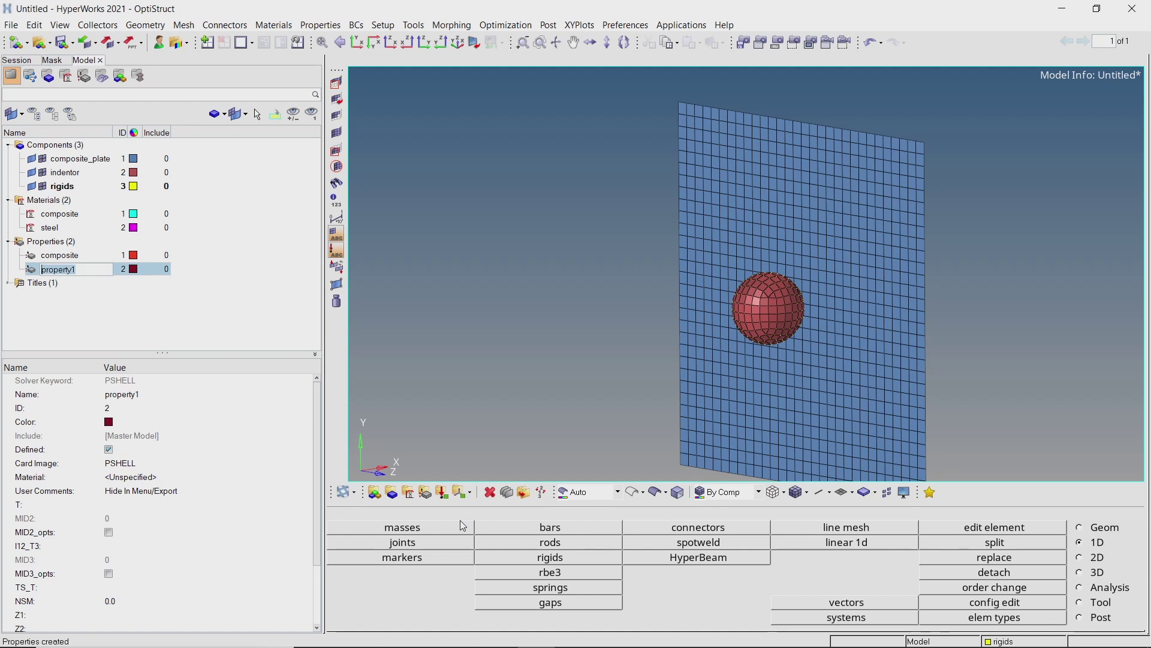
pyautogui.write('shell')
pyautogui.press('Return')
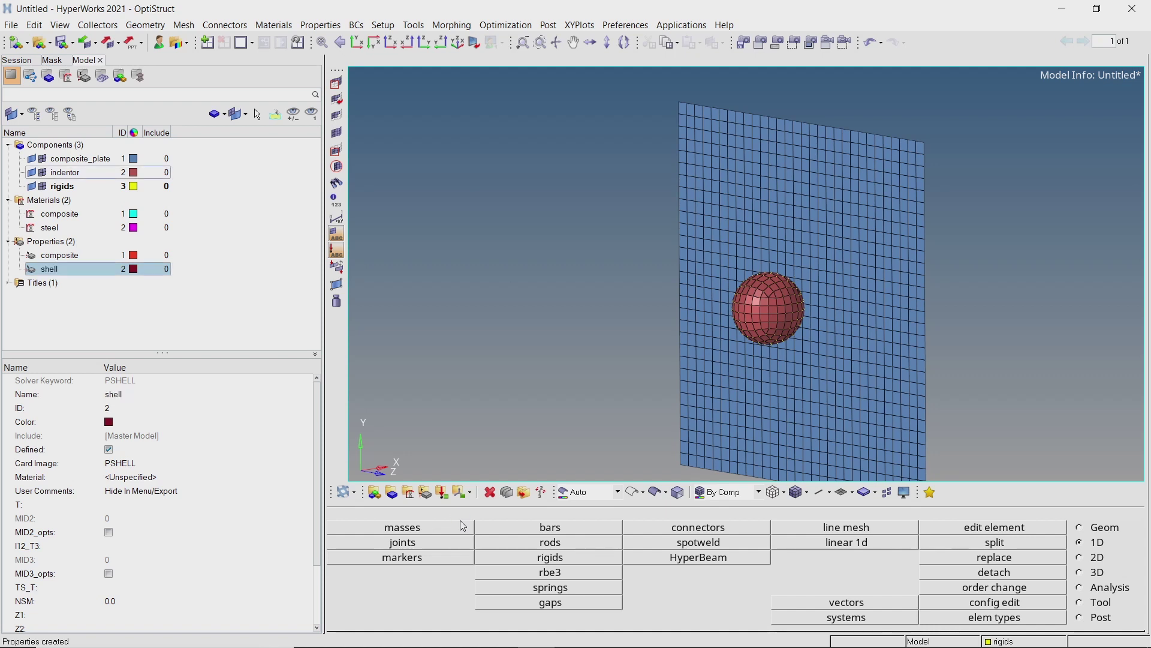
# - Assign the steel material to the shell property and set its thickness T to 1.0
pyautogui.click(198, 481)
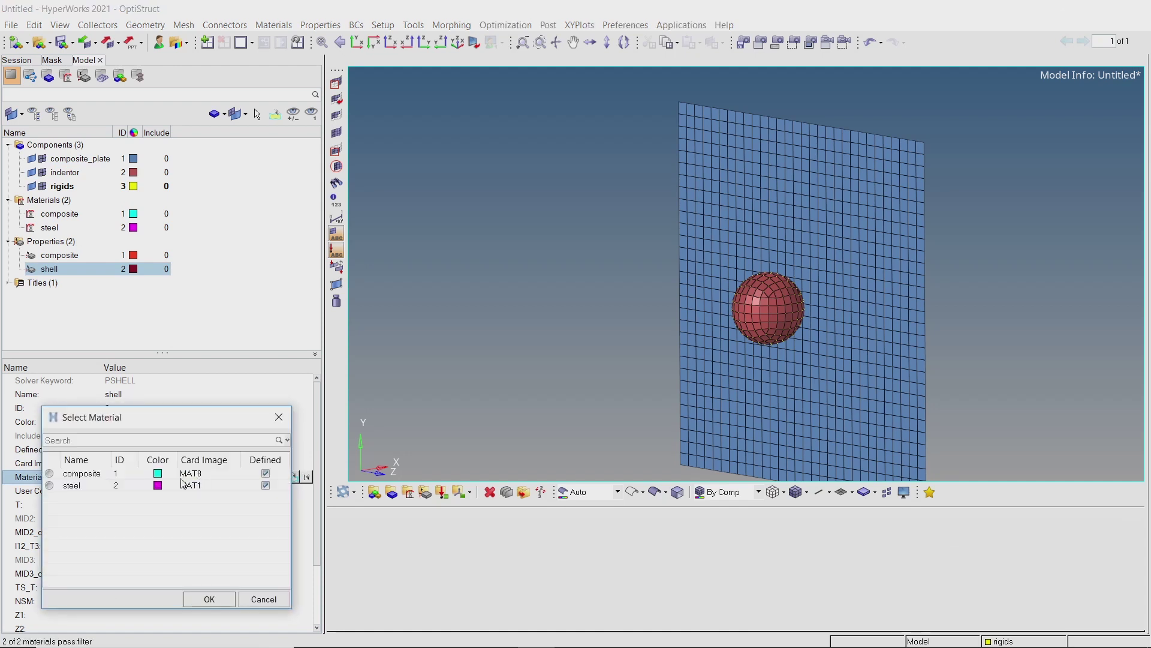
pyautogui.click(77, 486)
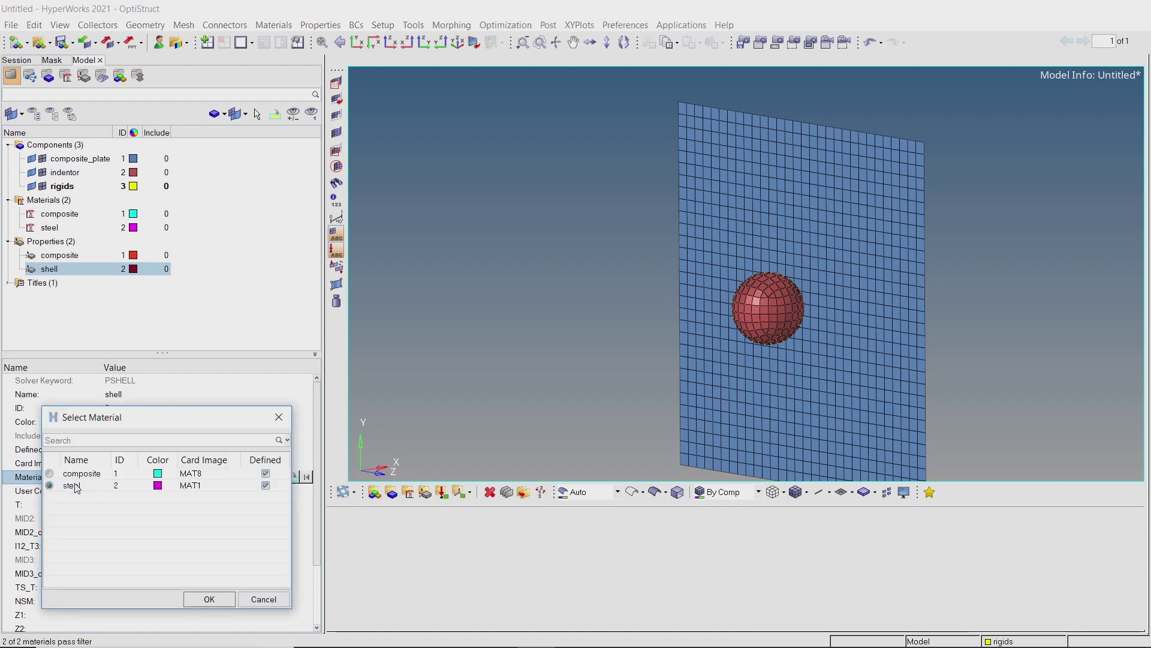
pyautogui.click(209, 599)
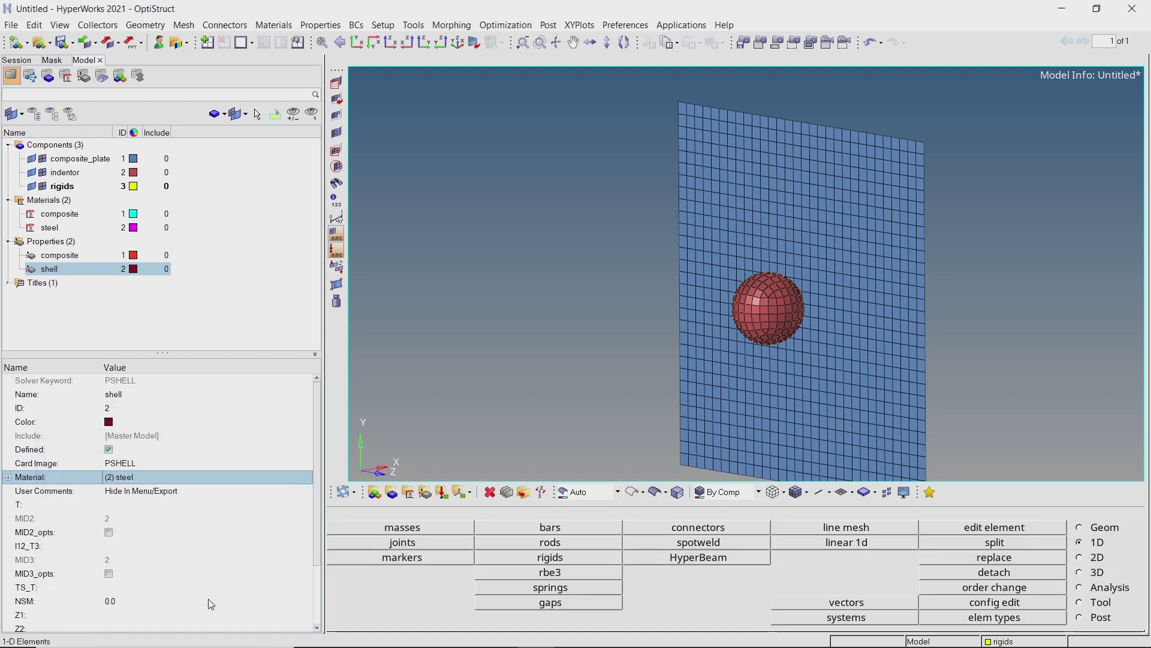
pyautogui.click(210, 505)
pyautogui.write('1')
pyautogui.press('Return')
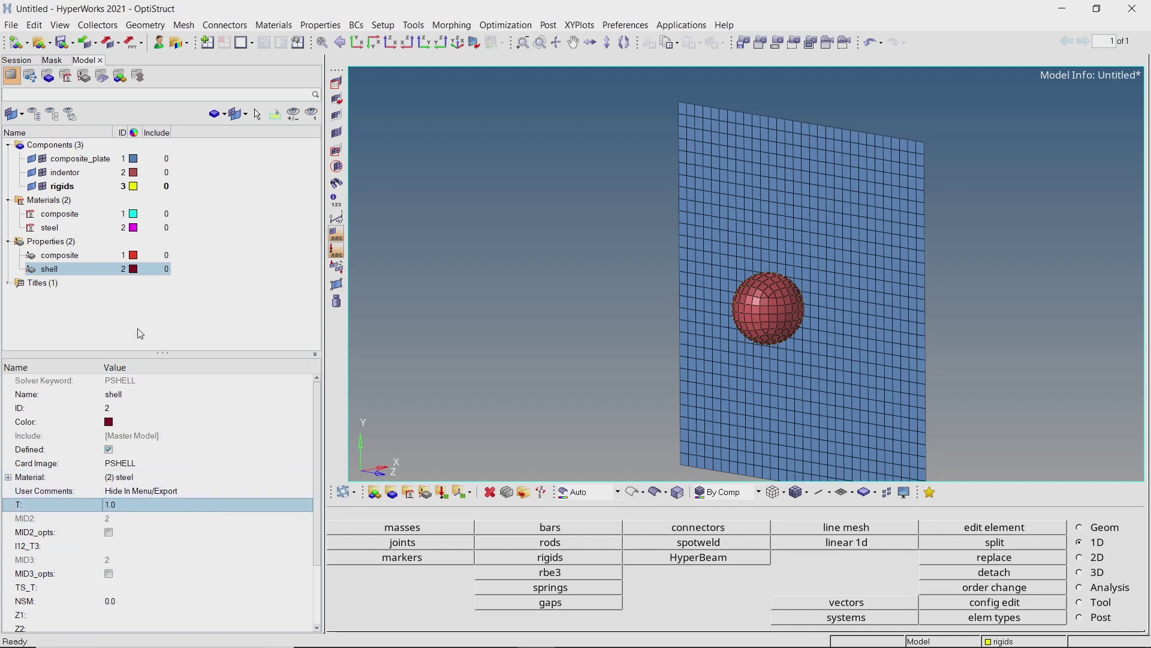
# - Assign the composite property and composite material to the composite_plate component
pyautogui.click(83, 161)
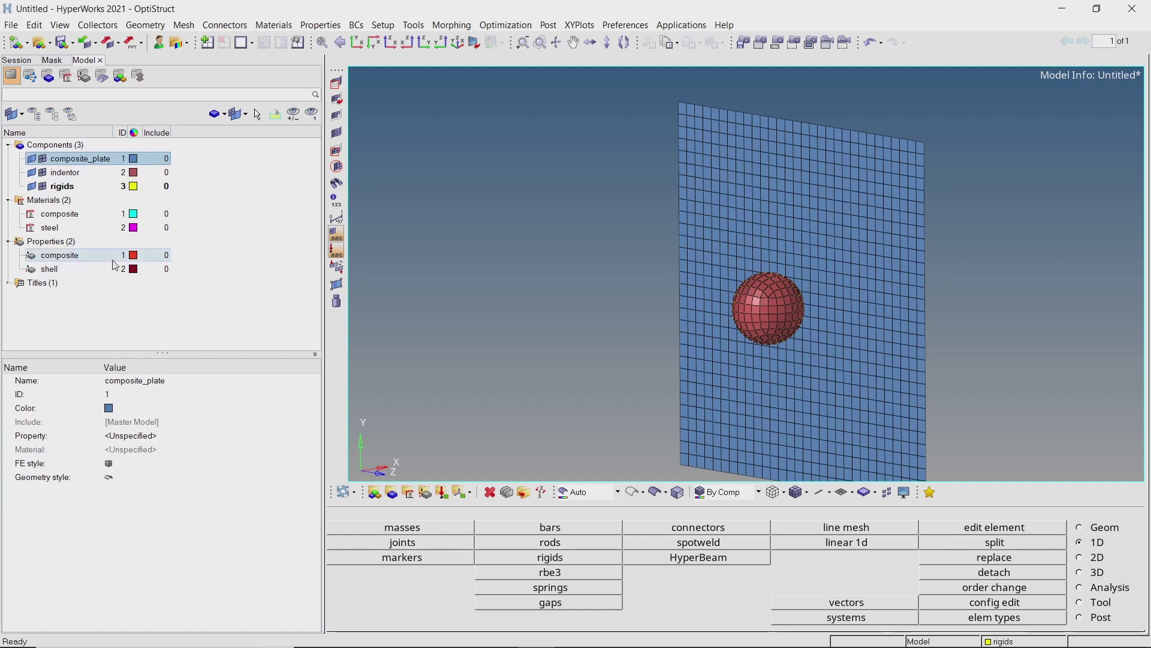
pyautogui.click(148, 437)
pyautogui.click(148, 442)
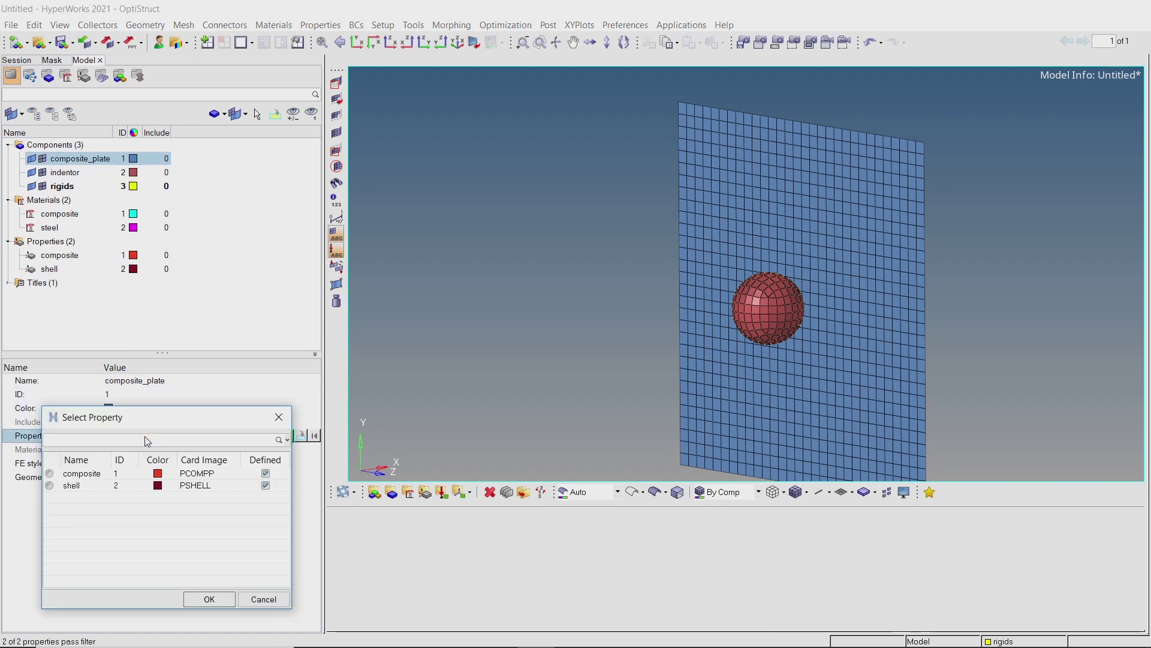
pyautogui.click(86, 475)
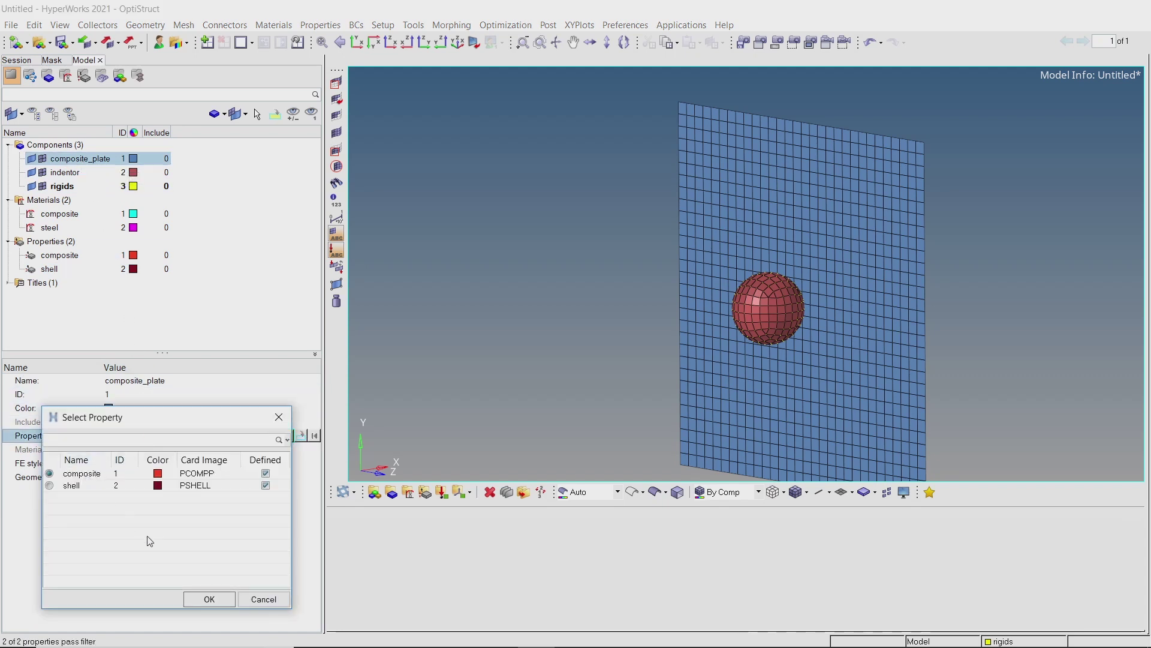
pyautogui.click(197, 600)
pyautogui.click(160, 451)
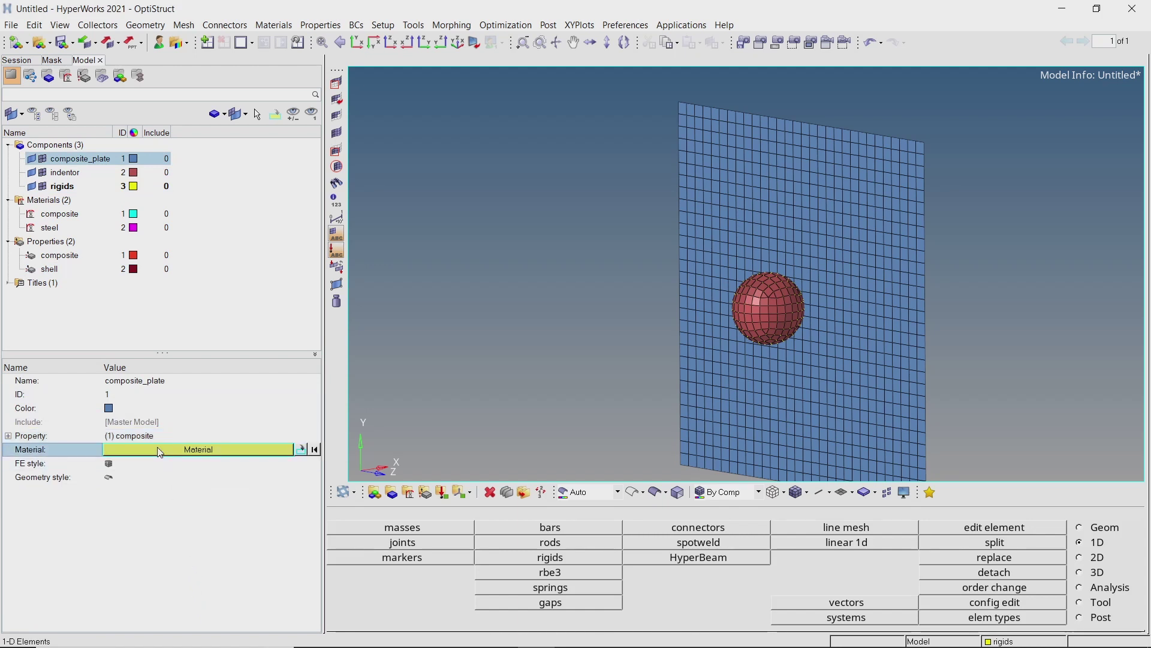
pyautogui.click(158, 449)
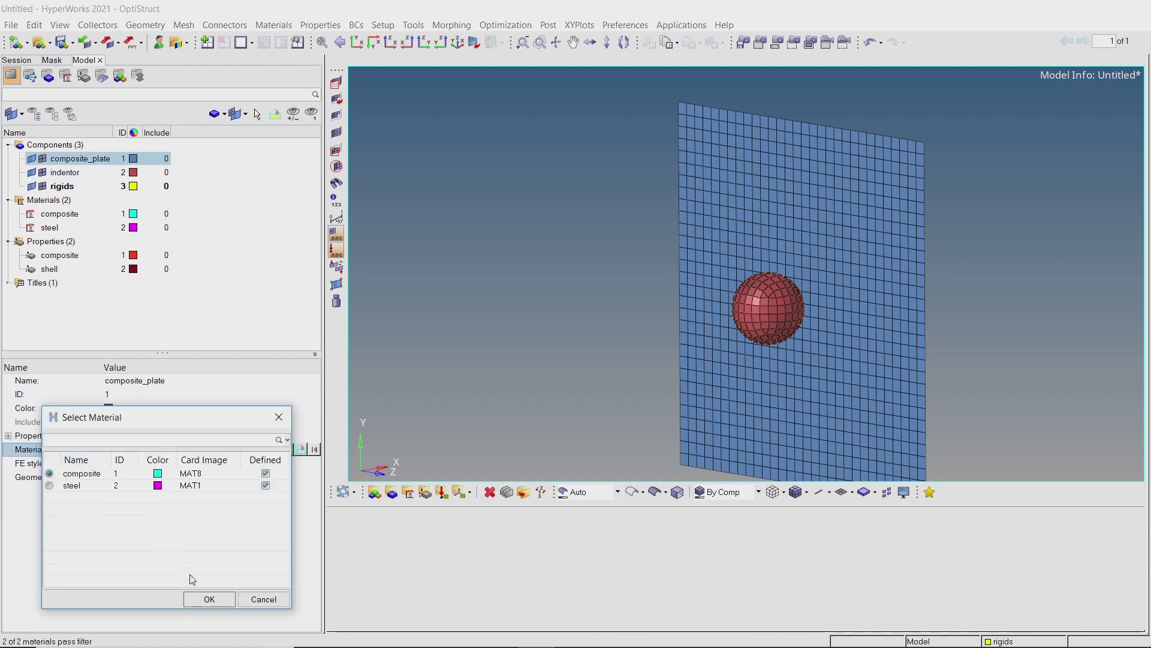
pyautogui.click(210, 599)
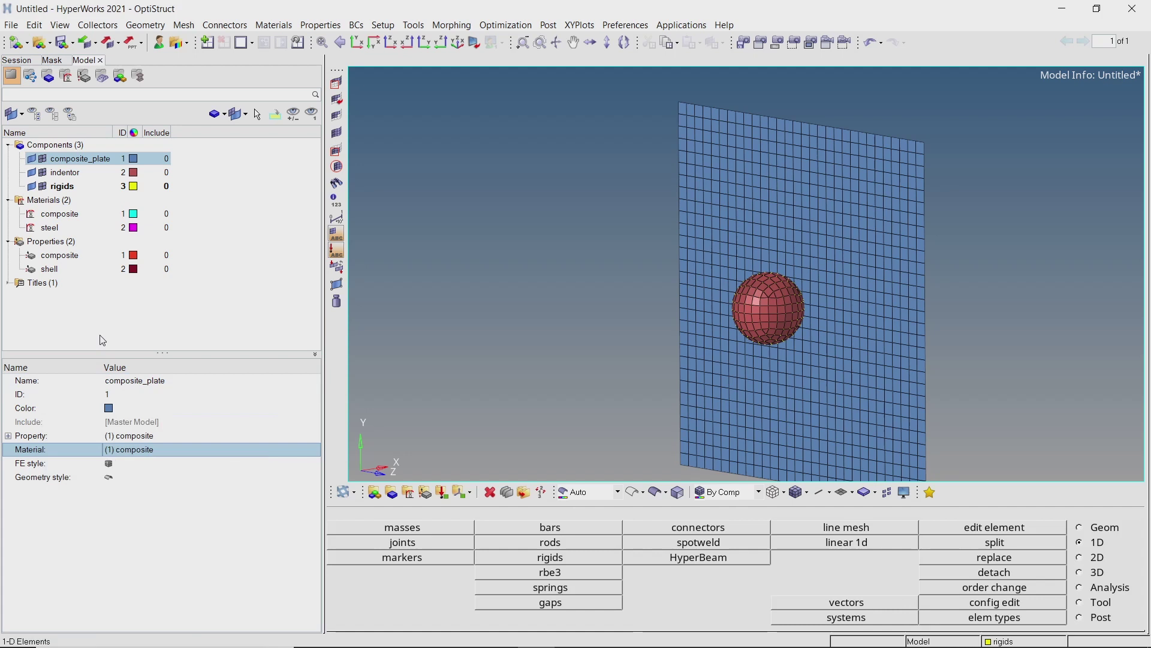
# - Give the indentor component the shell property, then collapse the Properties, Materials and Components branches
pyautogui.click(70, 173)
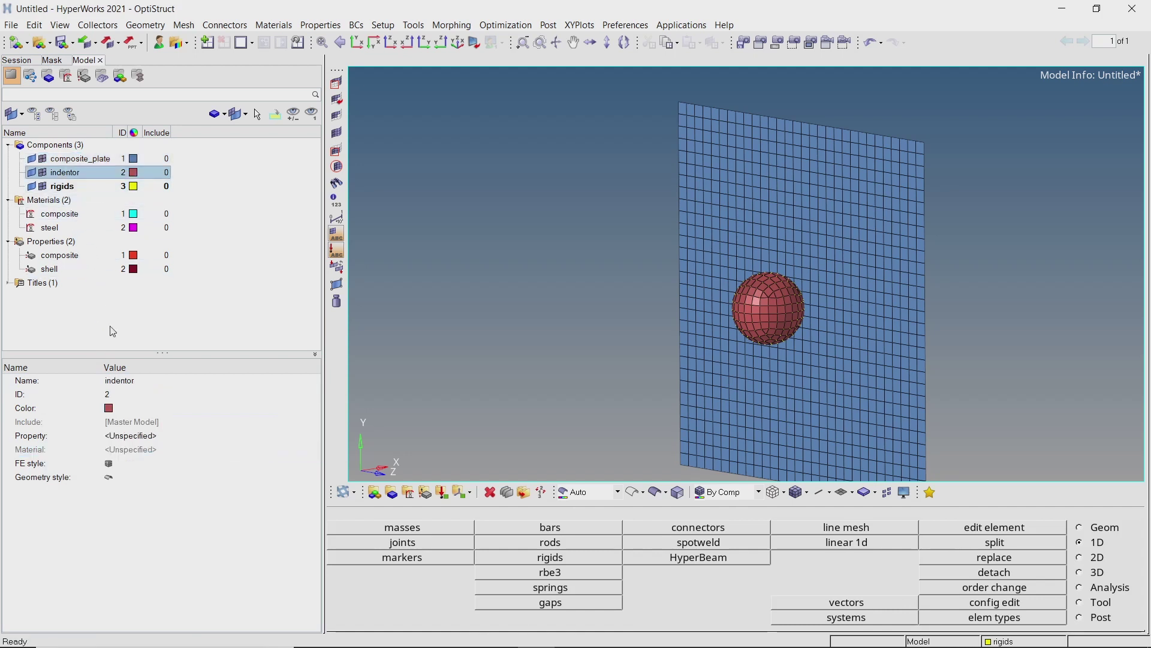
pyautogui.click(150, 438)
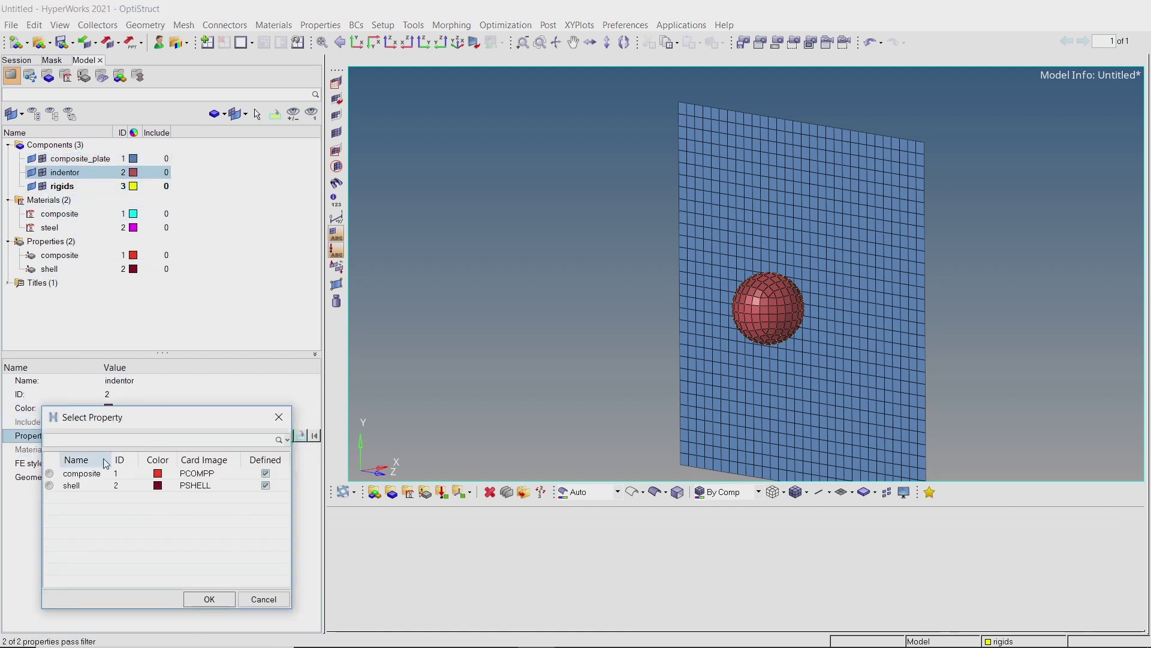
pyautogui.click(69, 487)
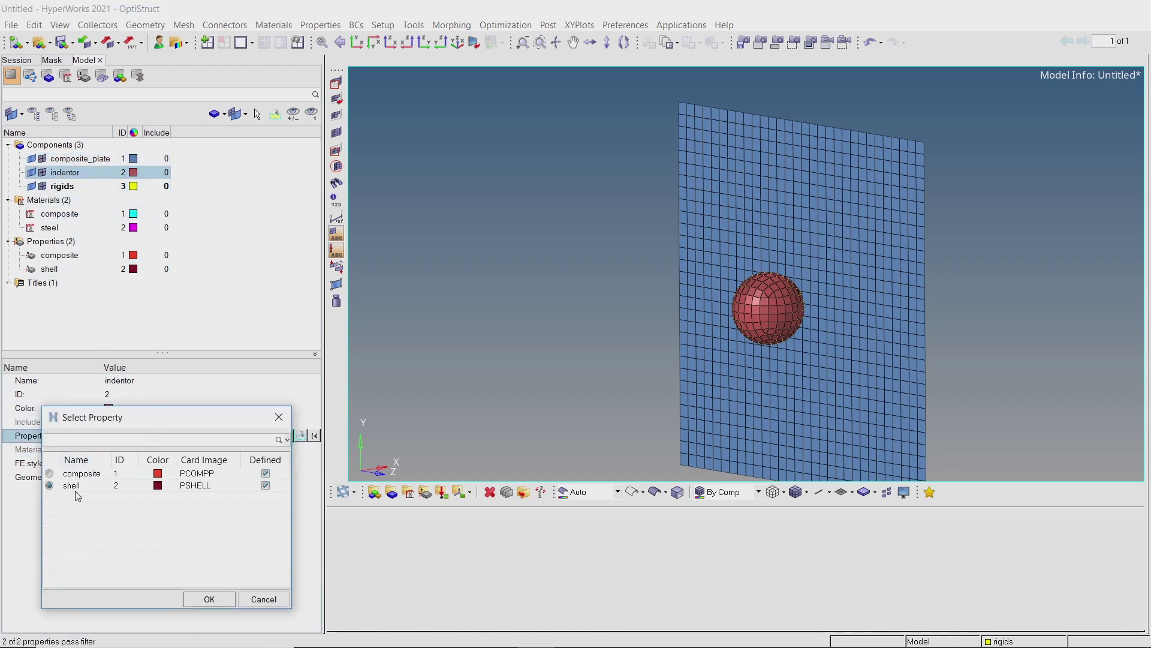
pyautogui.click(194, 598)
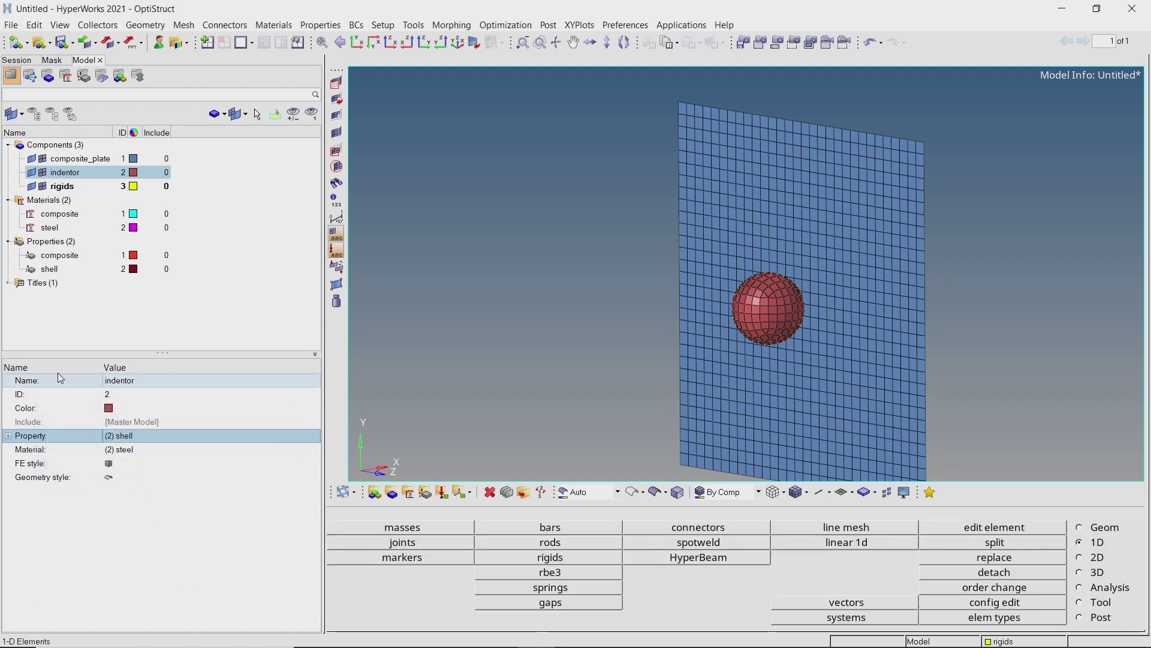
pyautogui.click(8, 241)
pyautogui.click(9, 200)
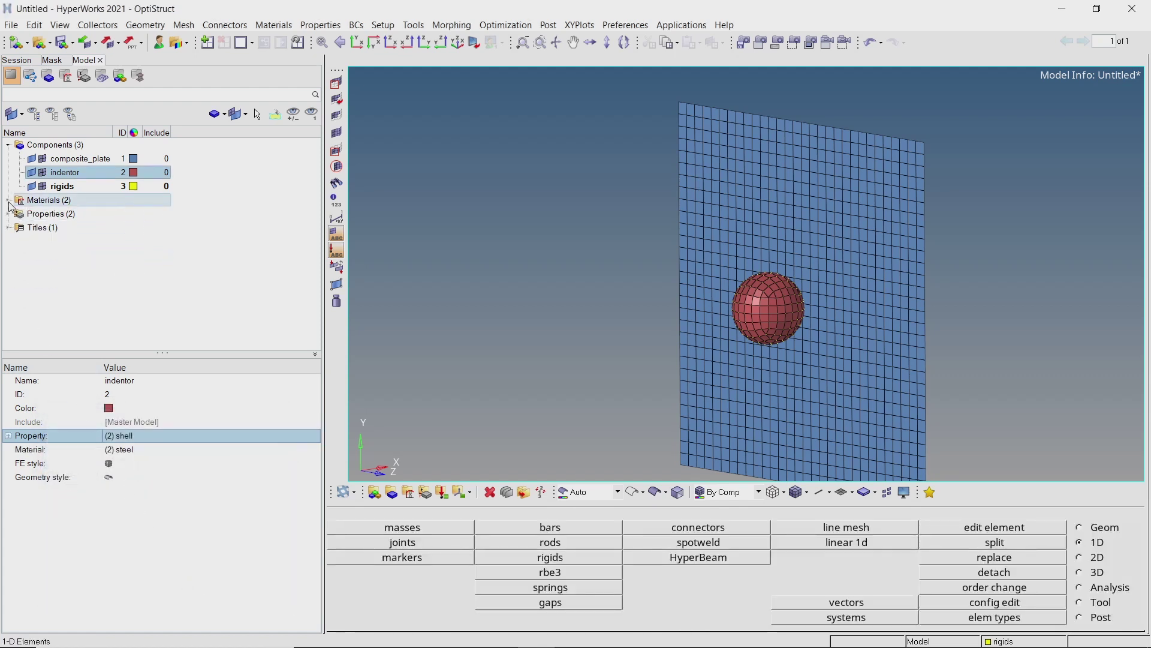
pyautogui.click(8, 145)
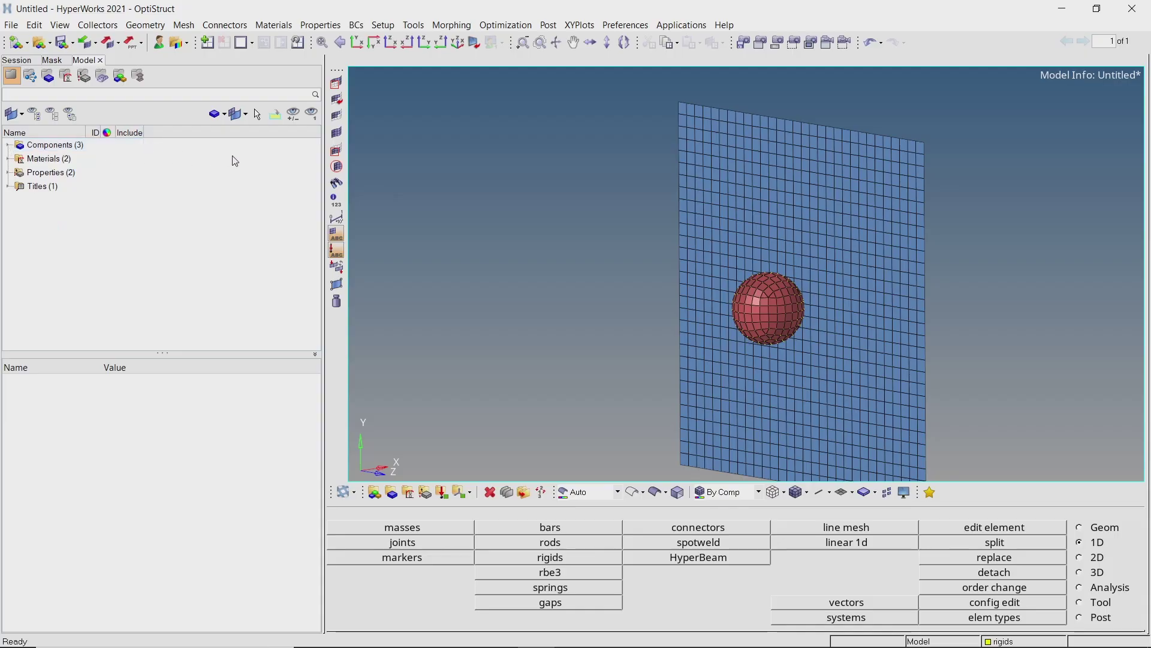
# - Create a new set named composite in the Model browser
pyautogui.rightClick(233, 158)
pyautogui.moveTo(292, 166)
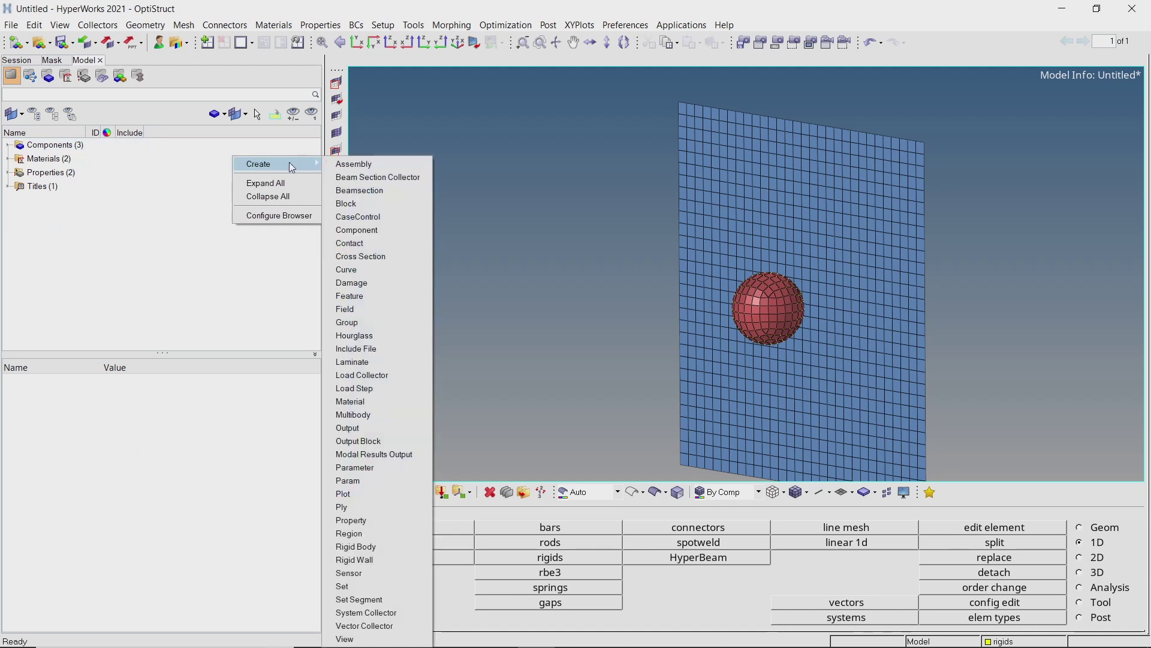
pyautogui.click(376, 585)
pyautogui.write('comp')
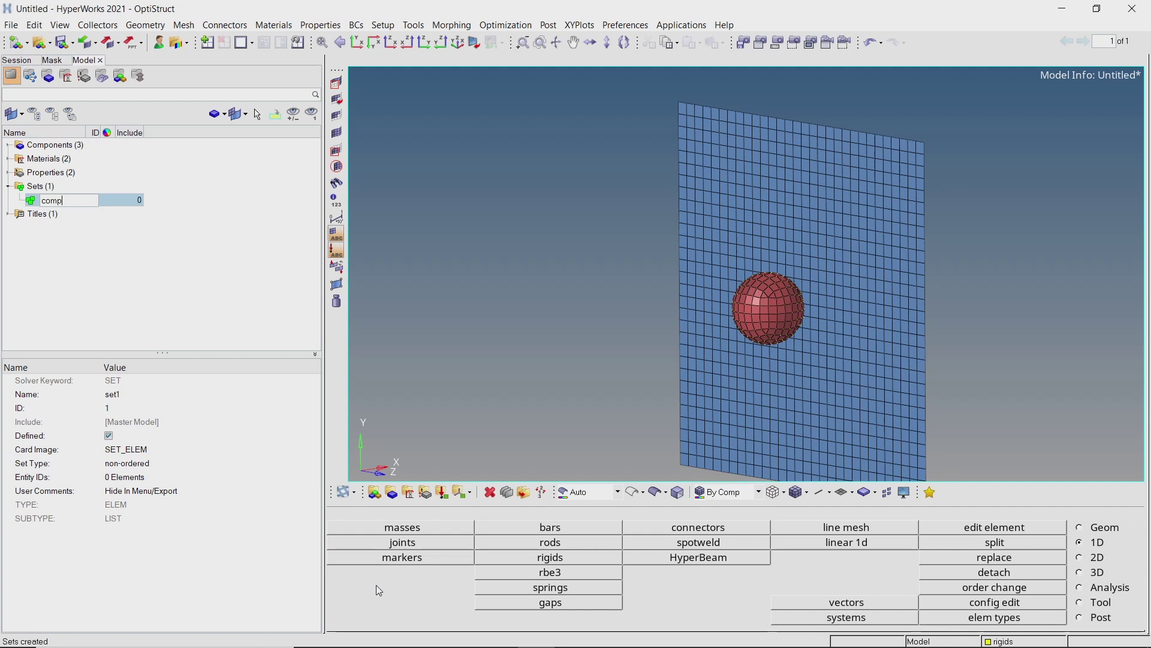
pyautogui.write('osite')
pyautogui.press('Return')
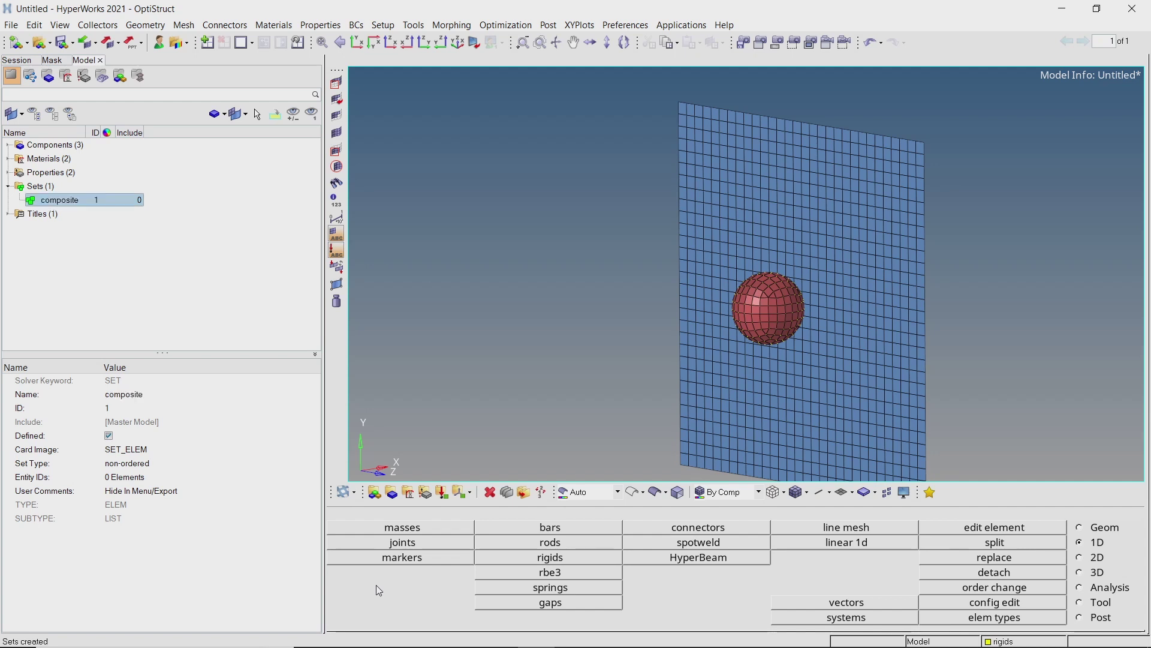
# - Fill the composite set with all 900 elements of the composite_plate component
pyautogui.click(175, 478)
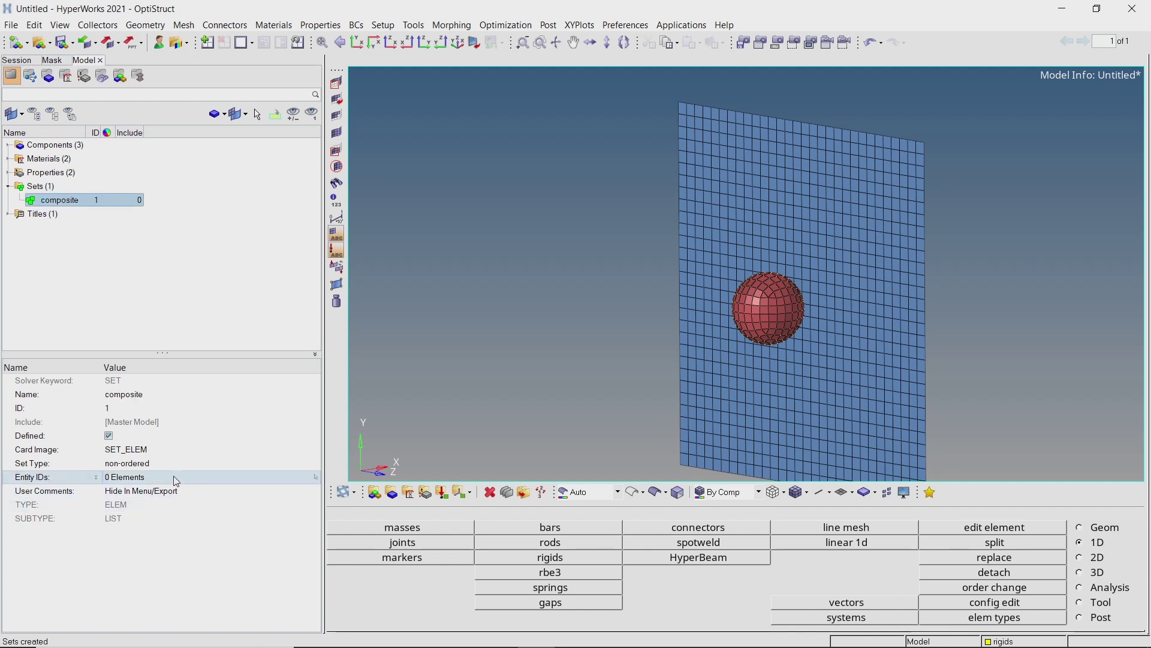
pyautogui.click(176, 478)
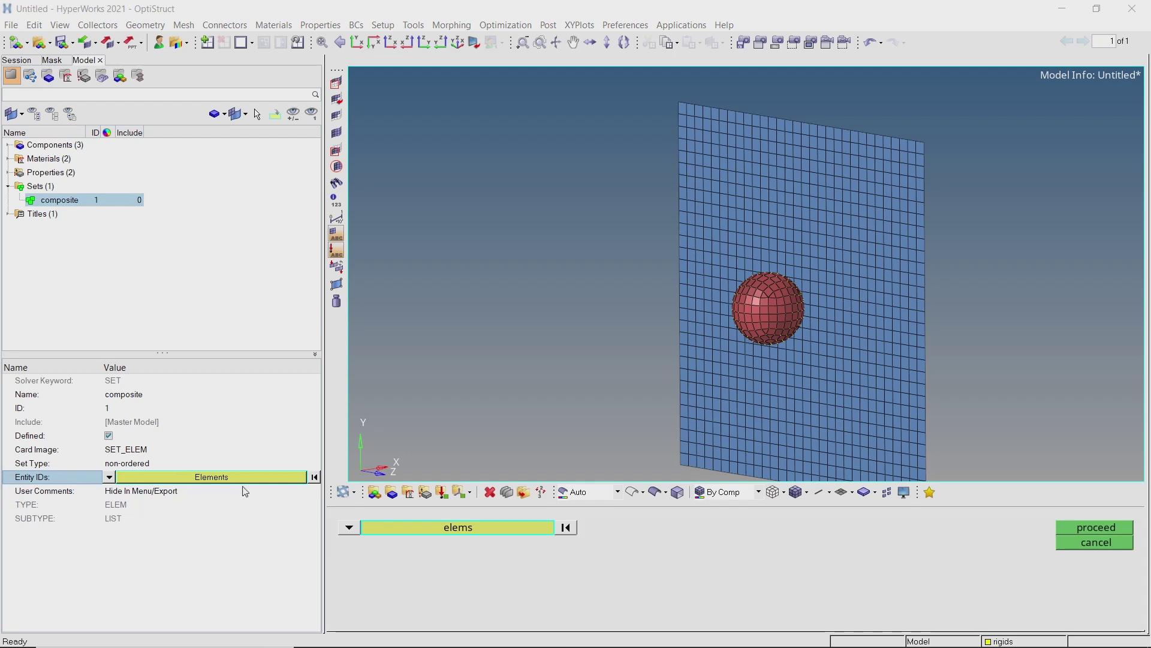
pyautogui.click(423, 526)
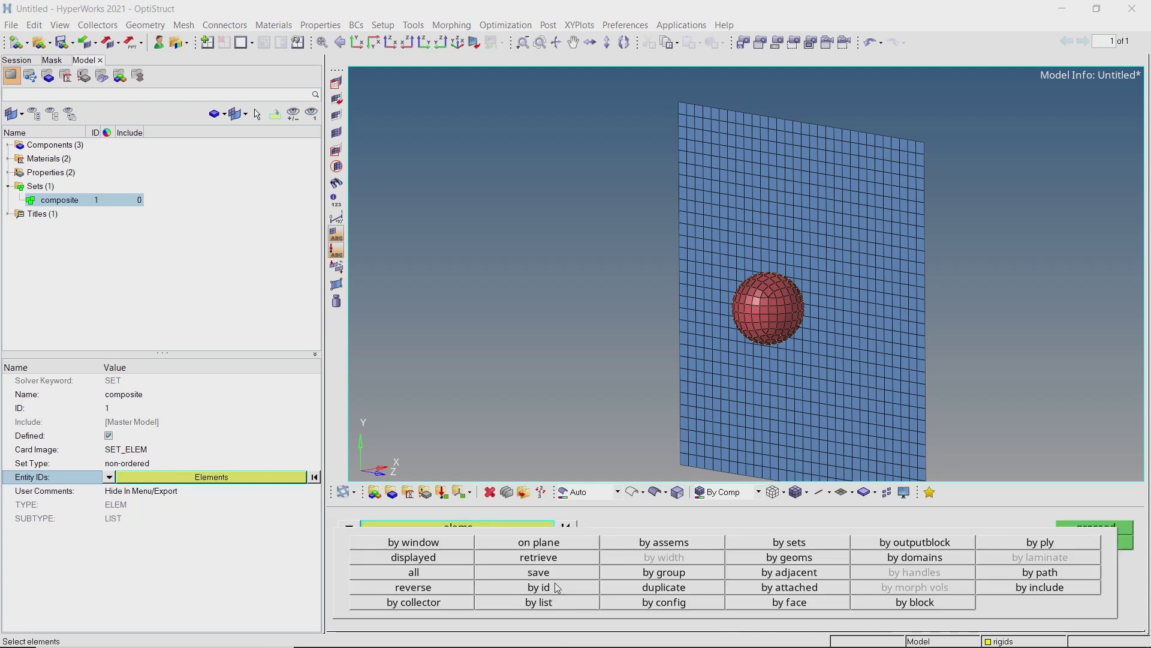
pyautogui.click(467, 604)
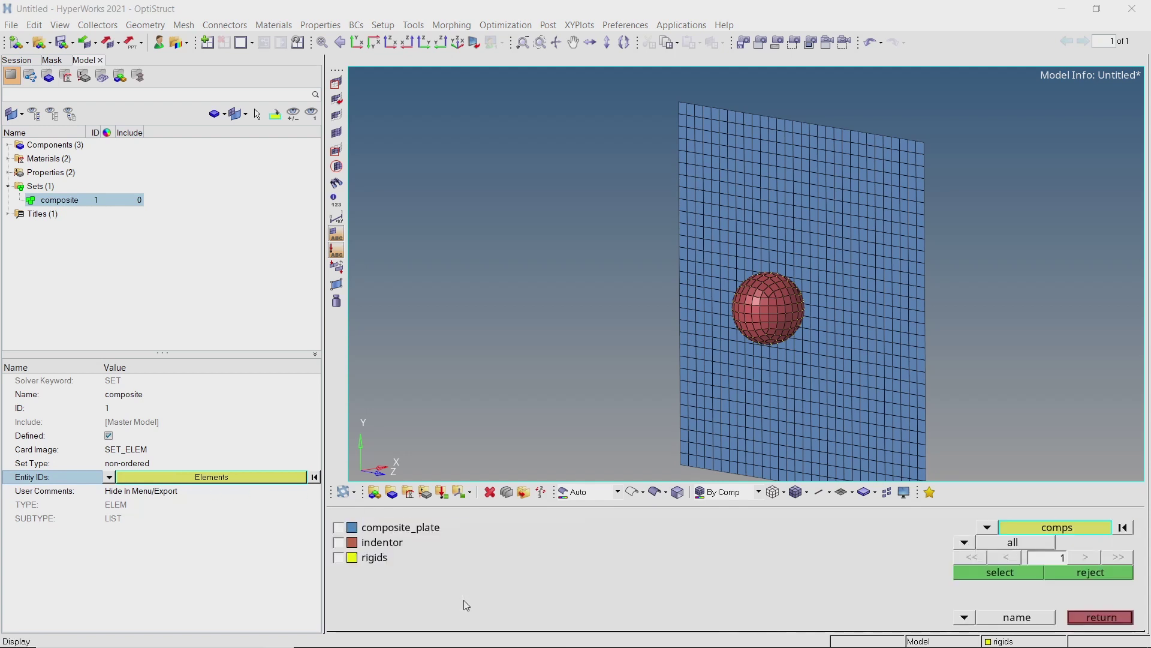
pyautogui.click(351, 533)
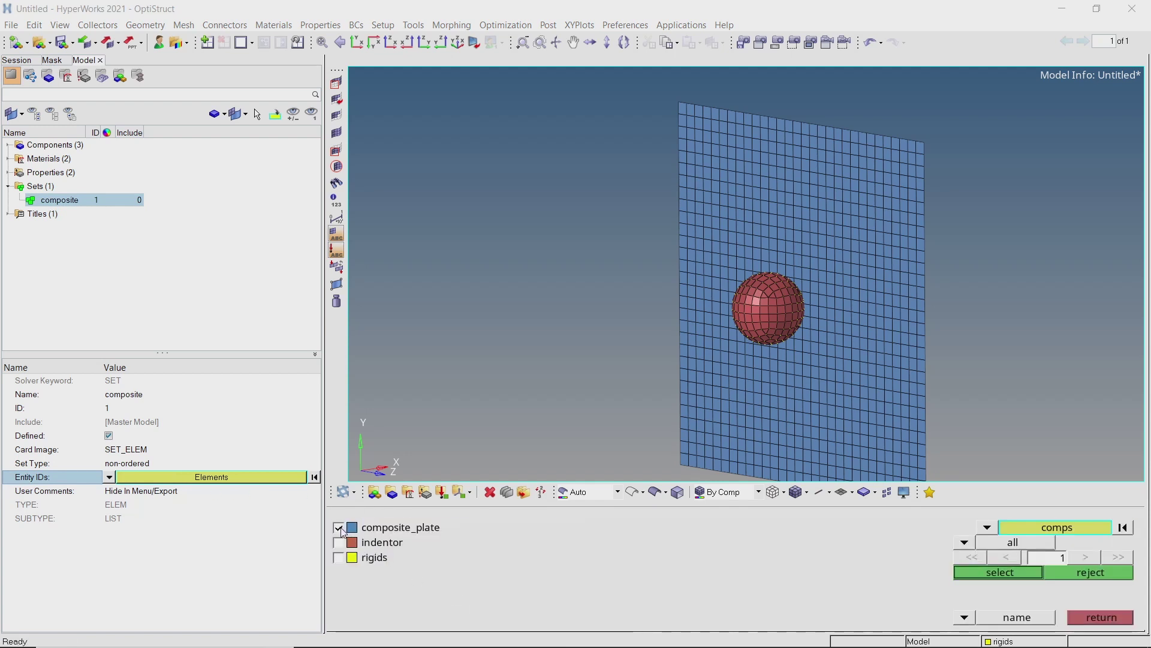
pyautogui.click(969, 573)
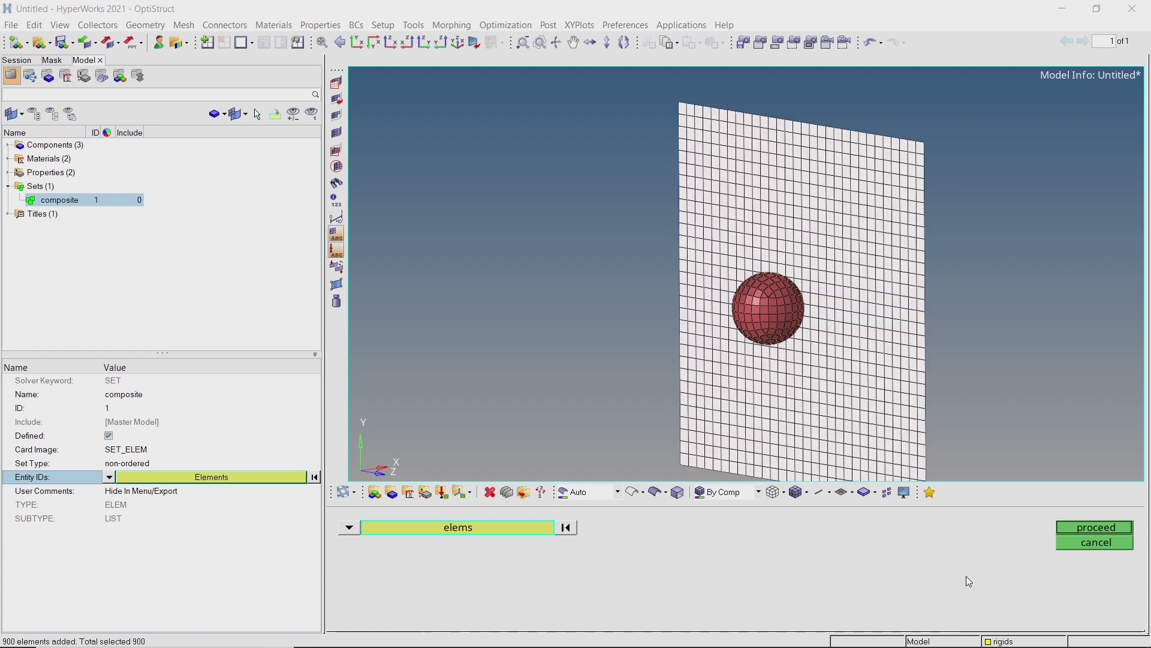
pyautogui.click(1077, 527)
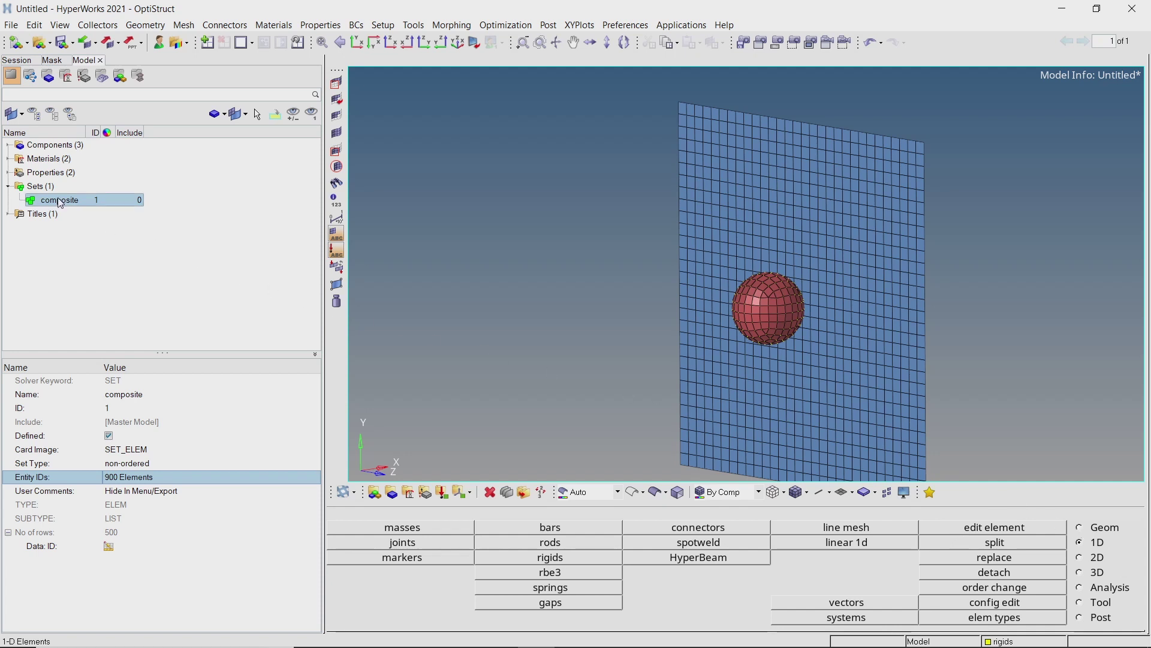
# - Create a second set named indentor
pyautogui.rightClick(214, 168)
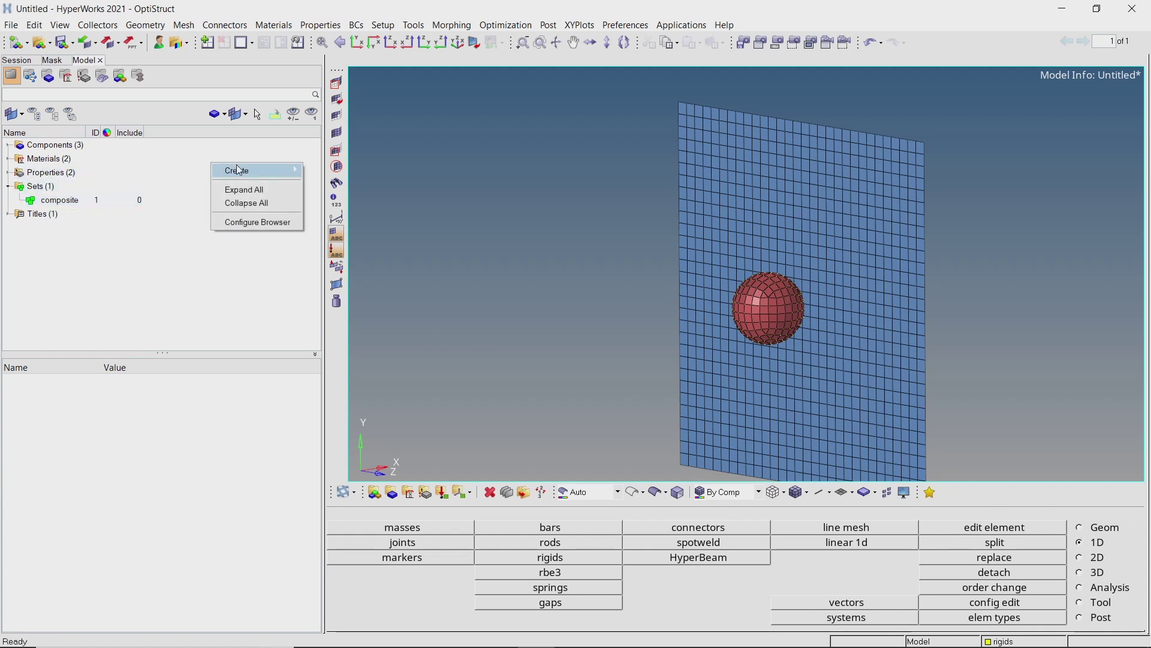
pyautogui.moveTo(275, 174)
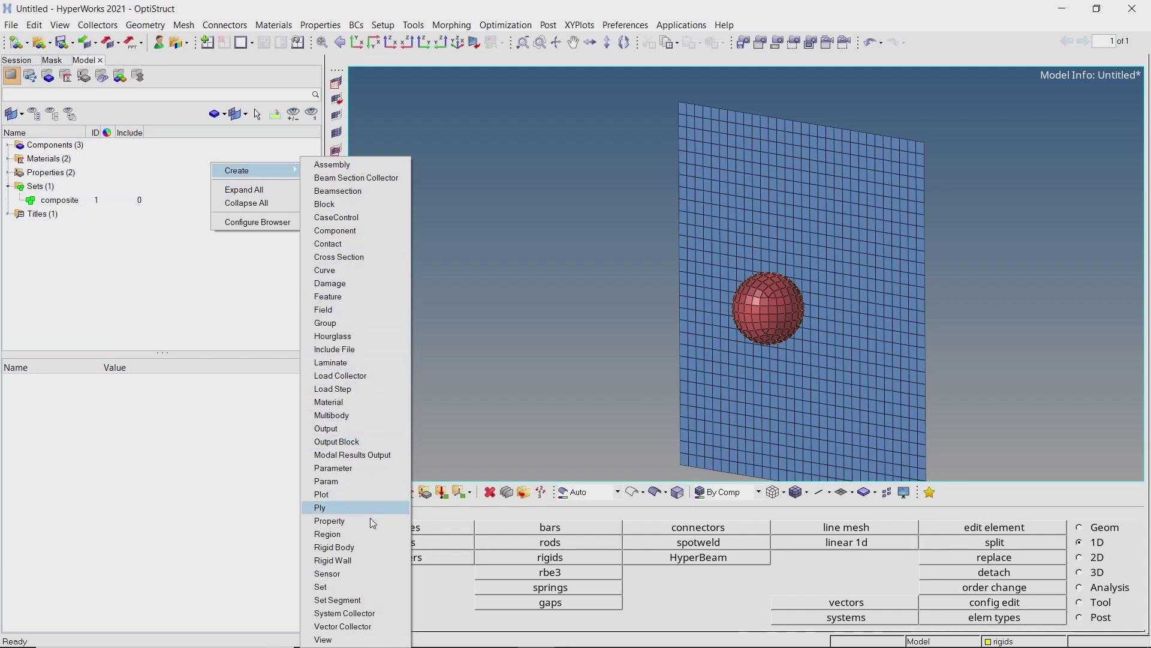
pyautogui.click(382, 587)
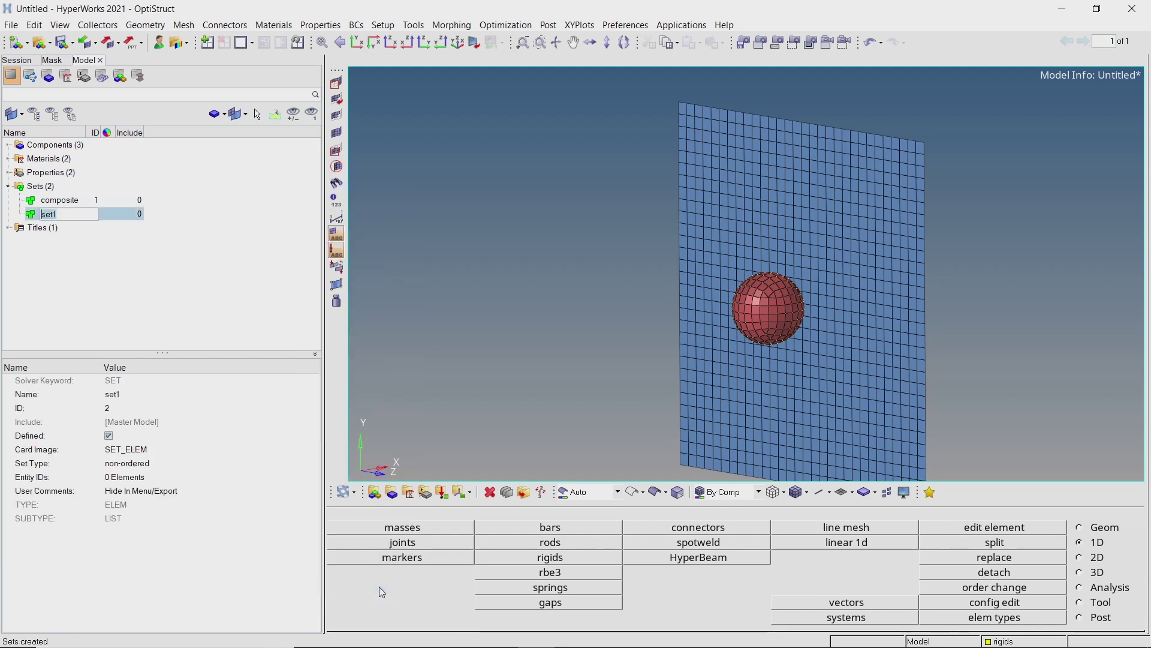
pyautogui.write('indentor')
pyautogui.press('Return')
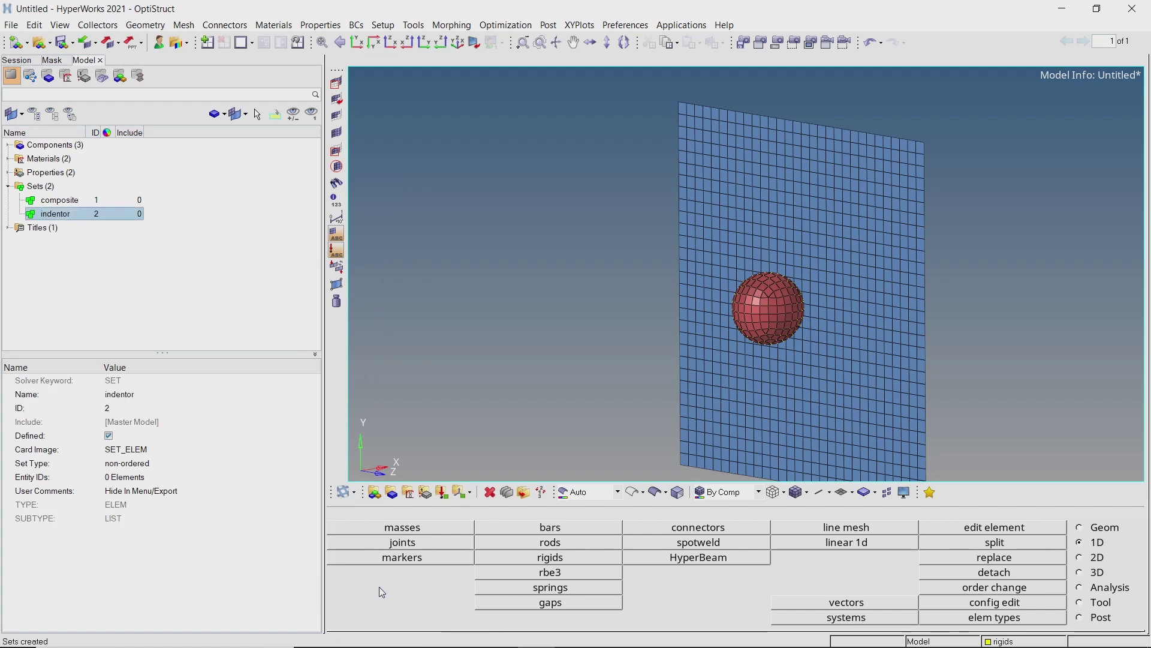
# - Fill the indentor set with all 240 elements of the indentor component
pyautogui.click(202, 476)
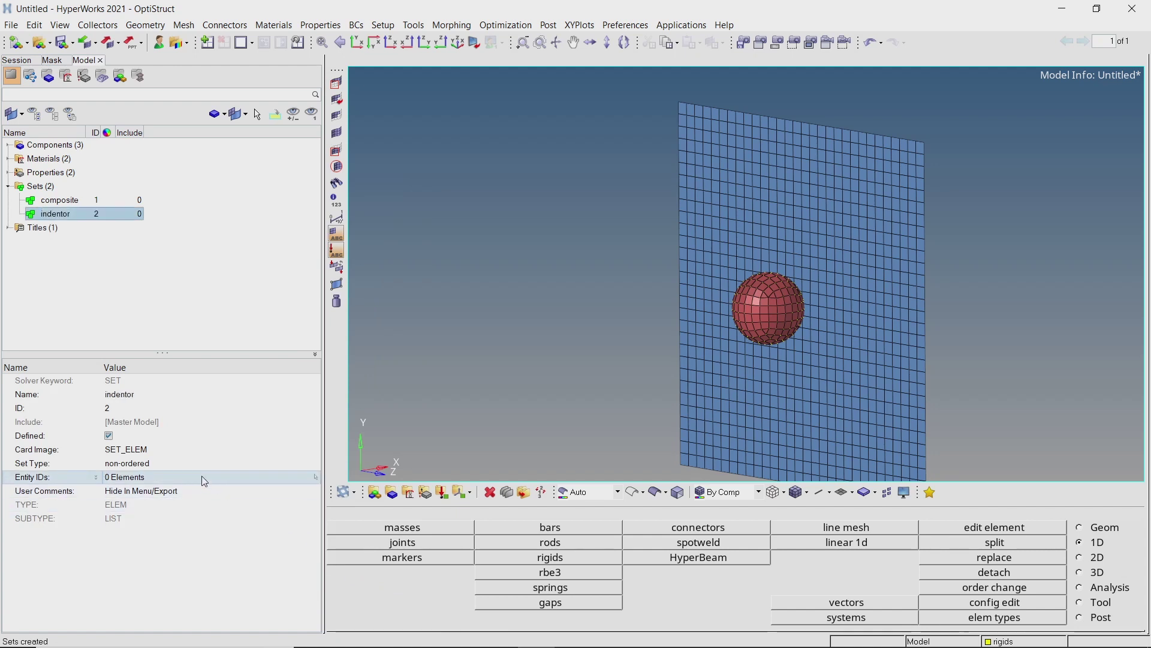
pyautogui.click(204, 477)
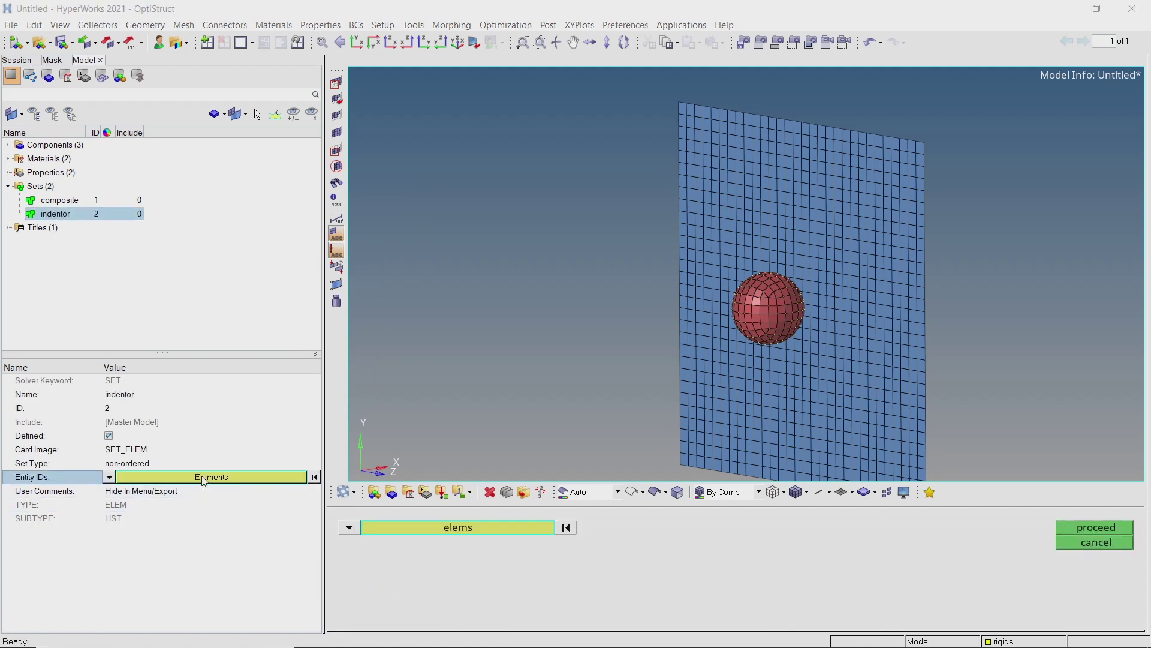
pyautogui.click(395, 531)
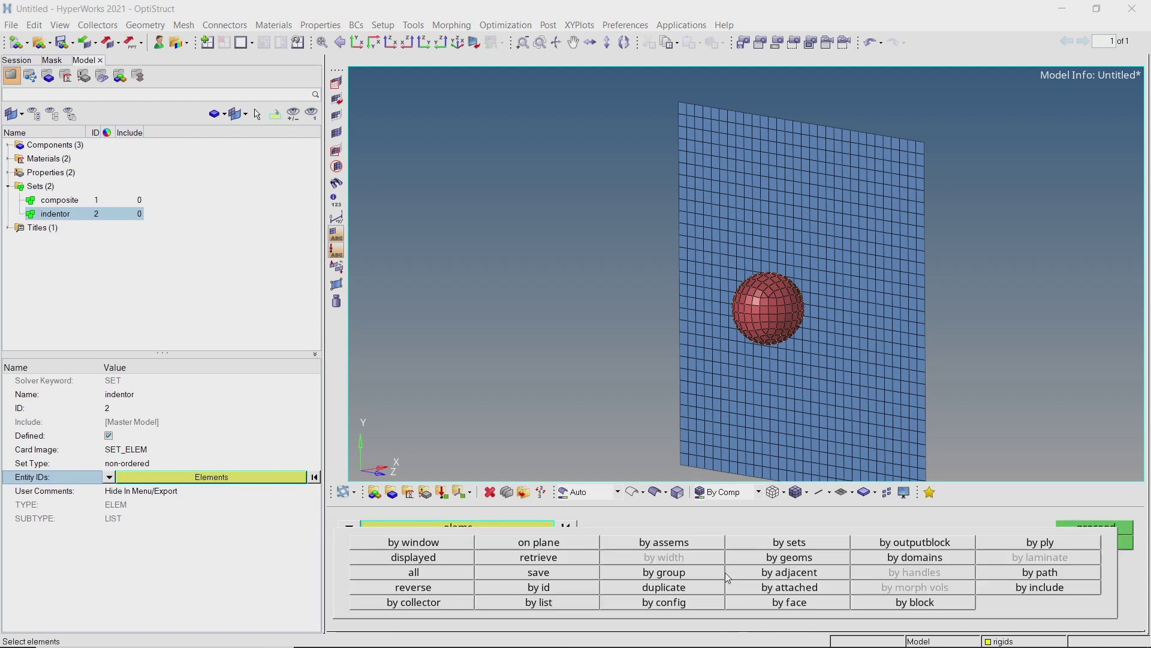
pyautogui.click(449, 603)
pyautogui.click(338, 544)
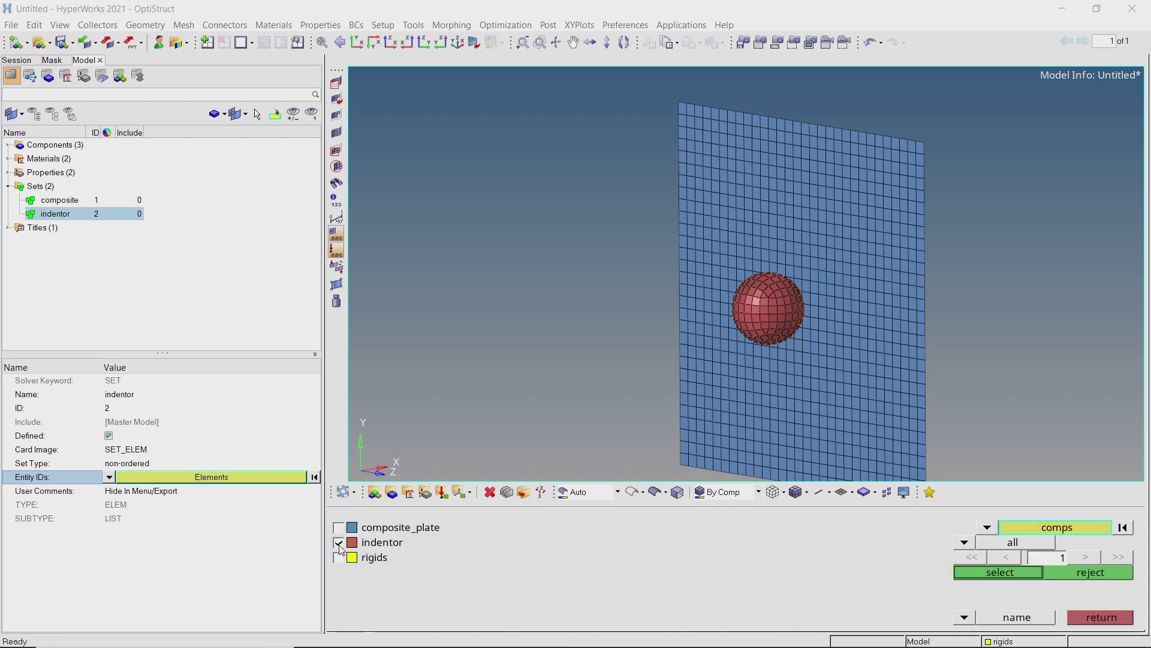
pyautogui.click(974, 575)
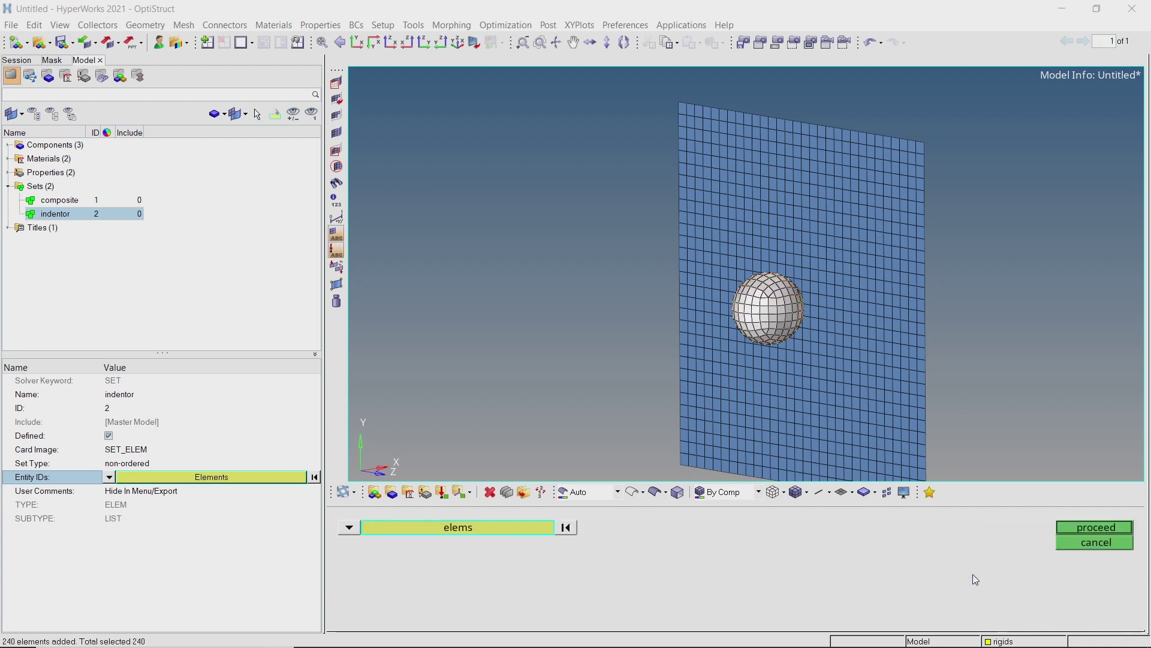
pyautogui.click(1093, 528)
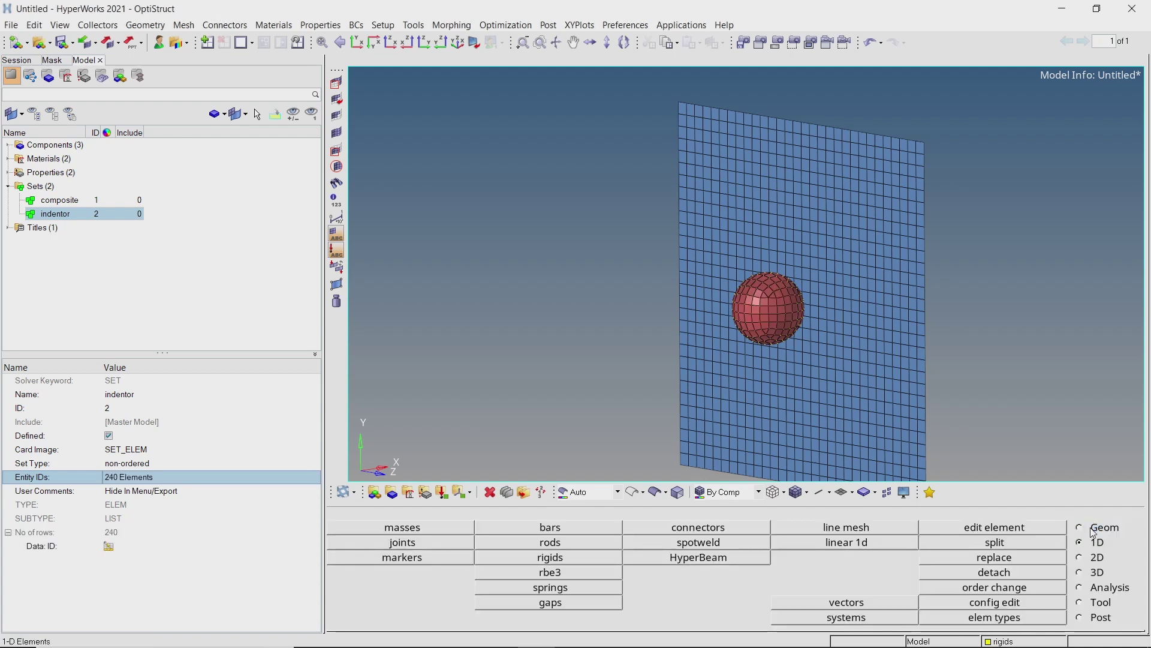
# - Collapse the Sets branch and create a contact group named contact
pyautogui.click(7, 187)
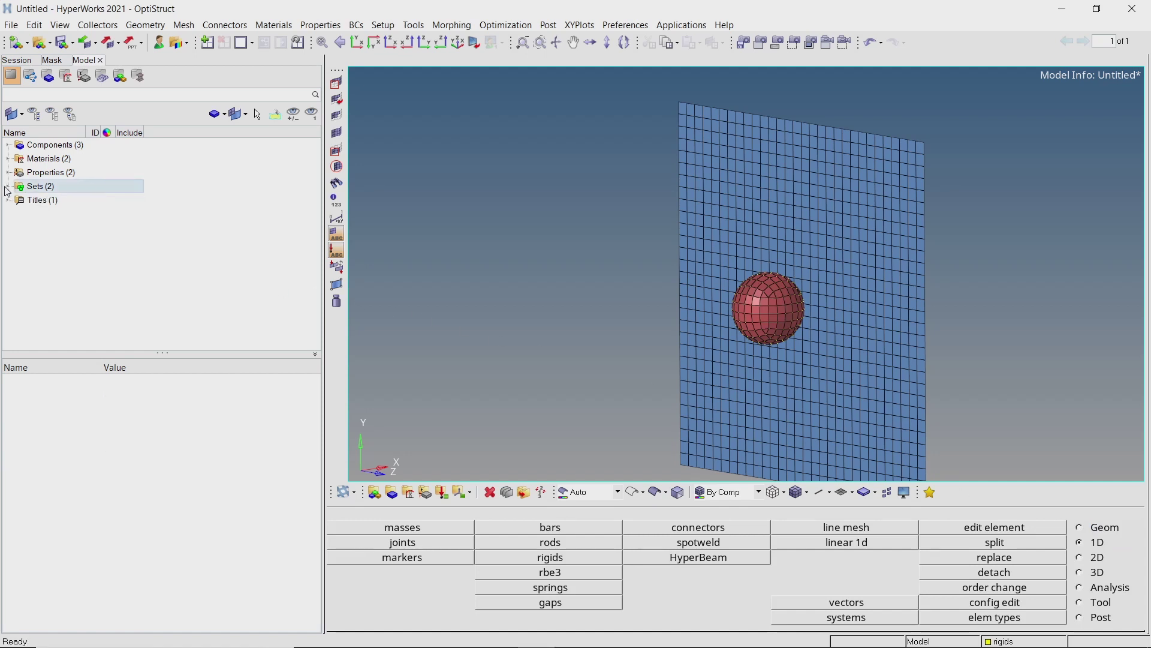
pyautogui.rightClick(261, 157)
pyautogui.moveTo(333, 168)
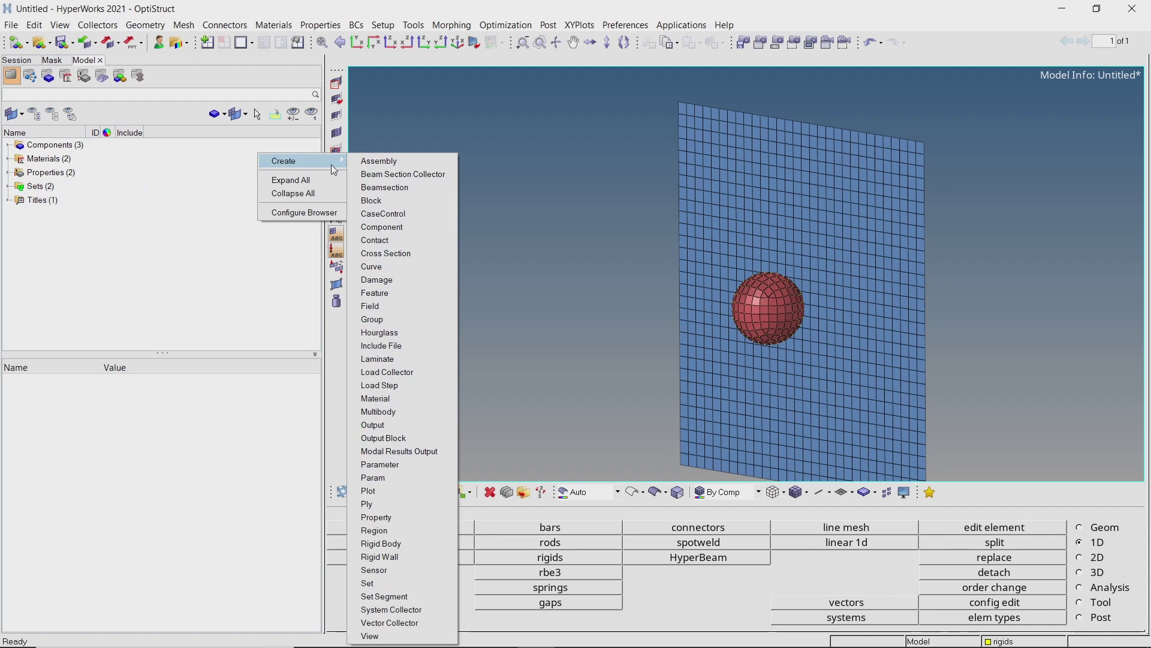
pyautogui.click(404, 239)
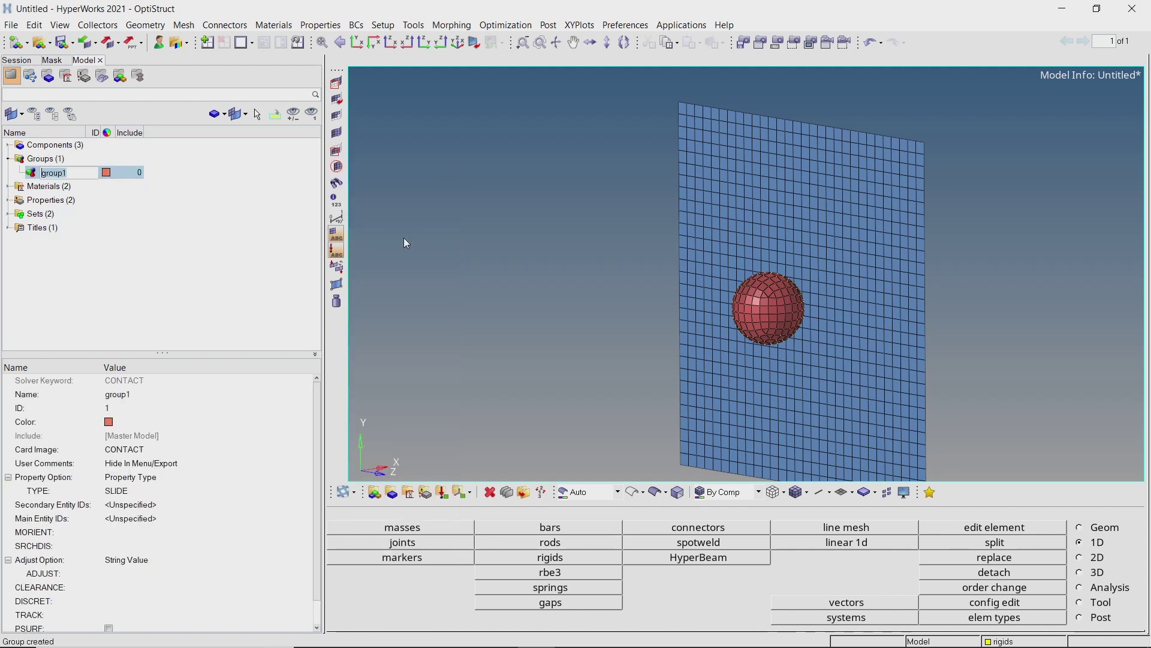
pyautogui.write('contact')
pyautogui.press('Return')
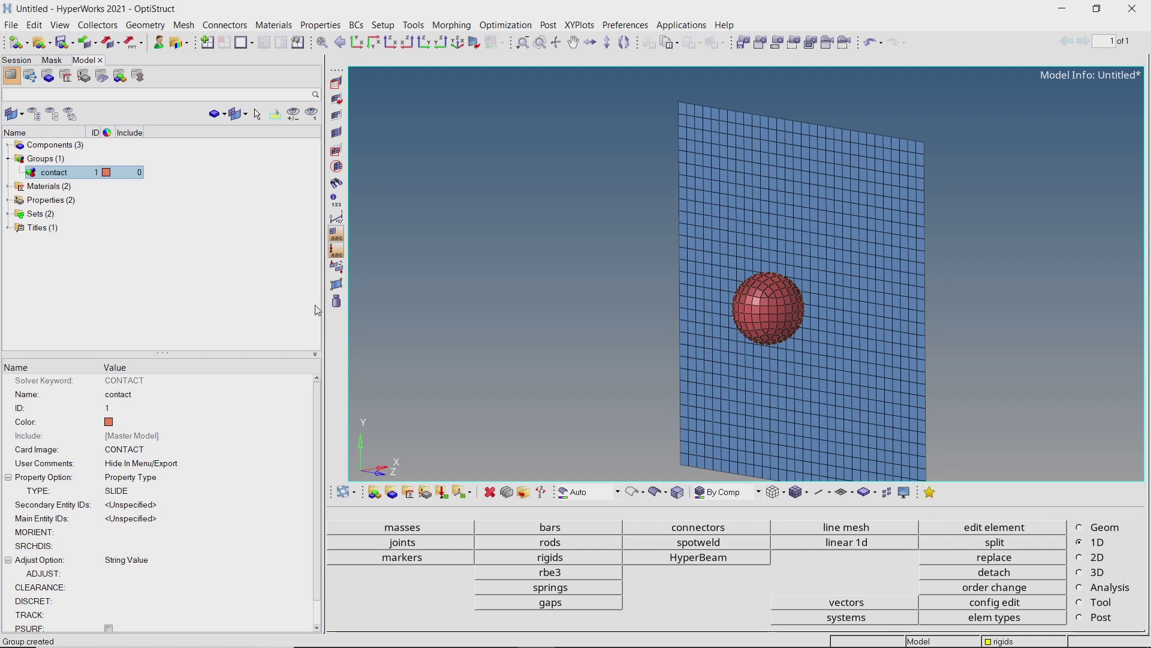
# - Set the contact's secondary side to the composite set and main side to indentor
pyautogui.click(175, 508)
pyautogui.click(177, 507)
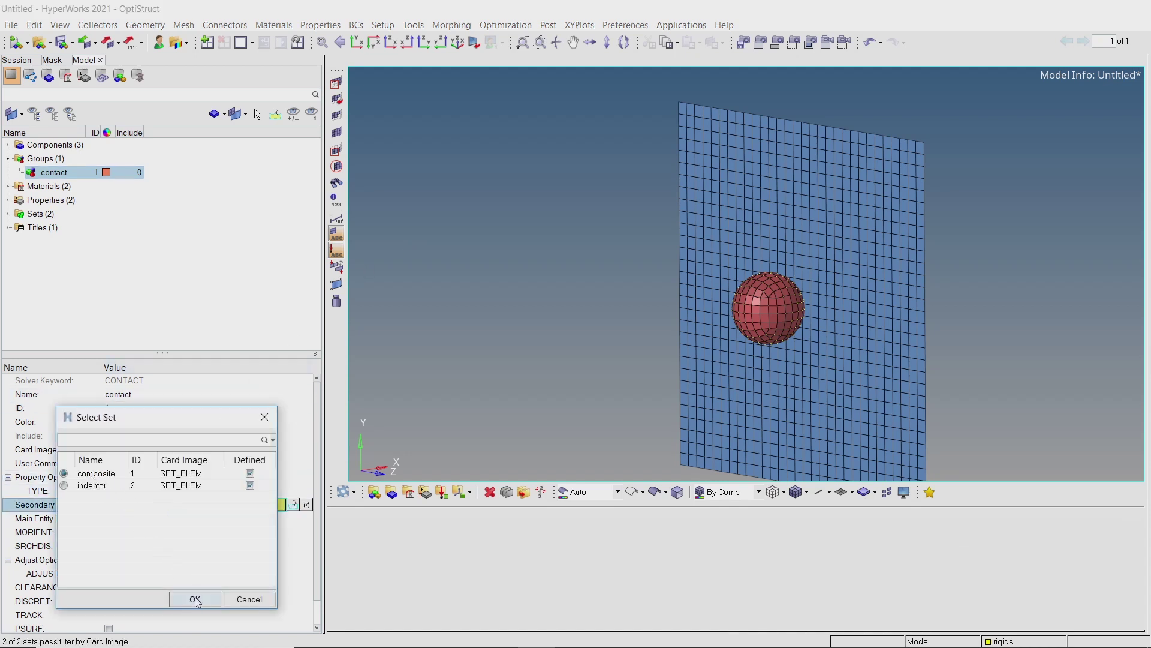
pyautogui.click(195, 599)
pyautogui.click(172, 524)
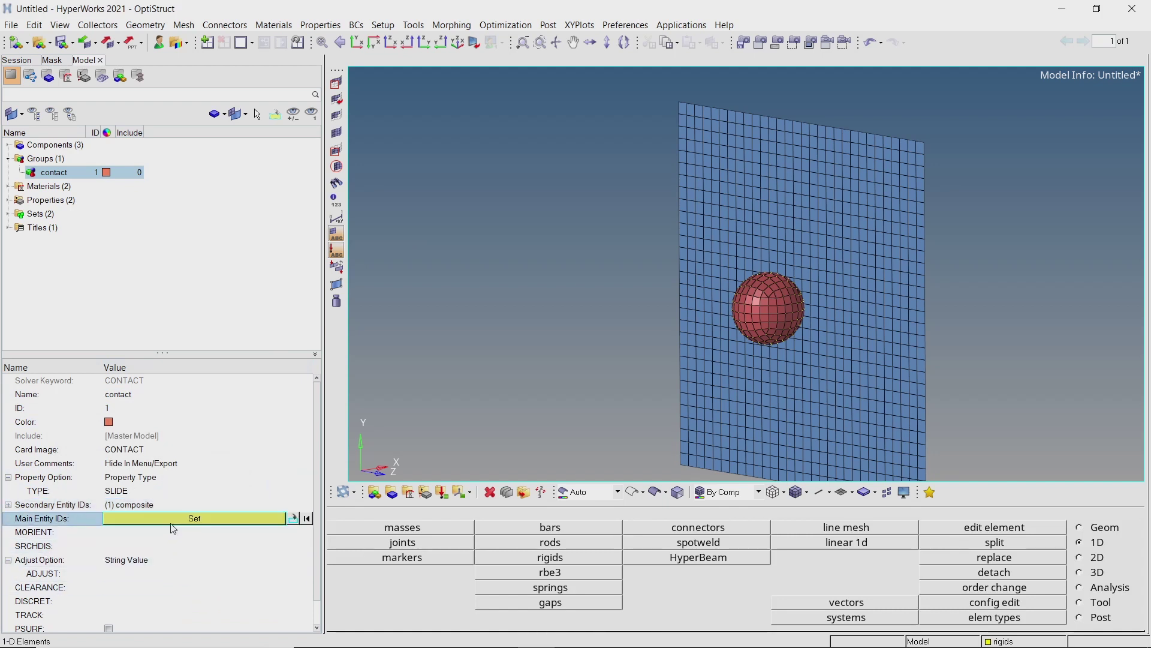
pyautogui.click(172, 525)
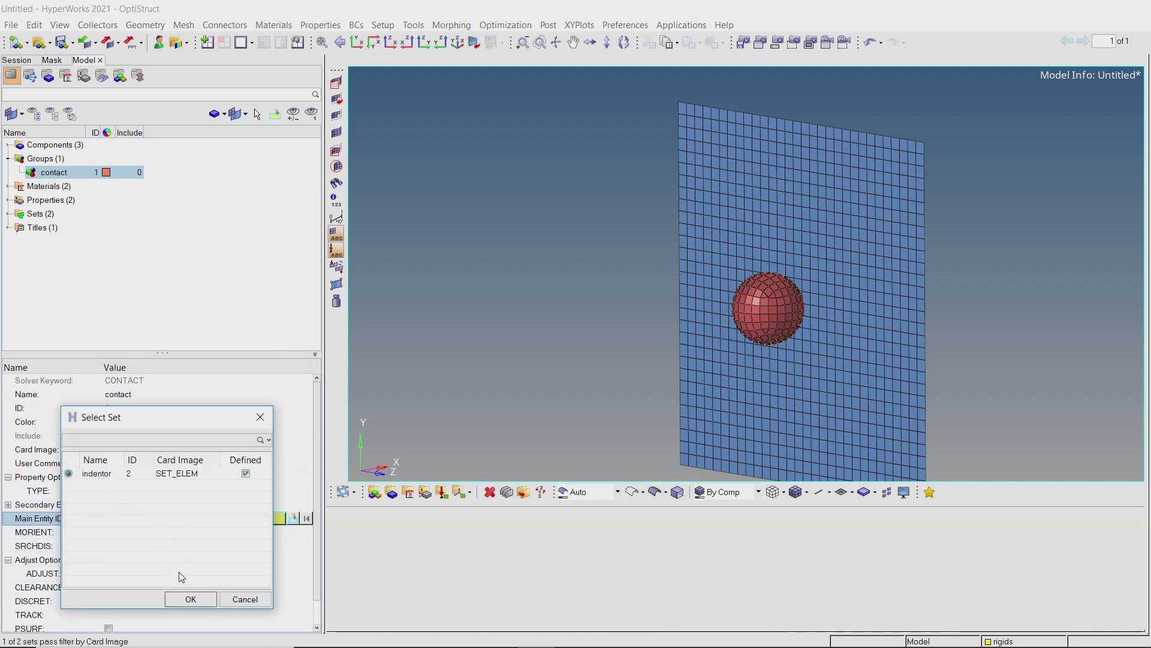
pyautogui.click(190, 599)
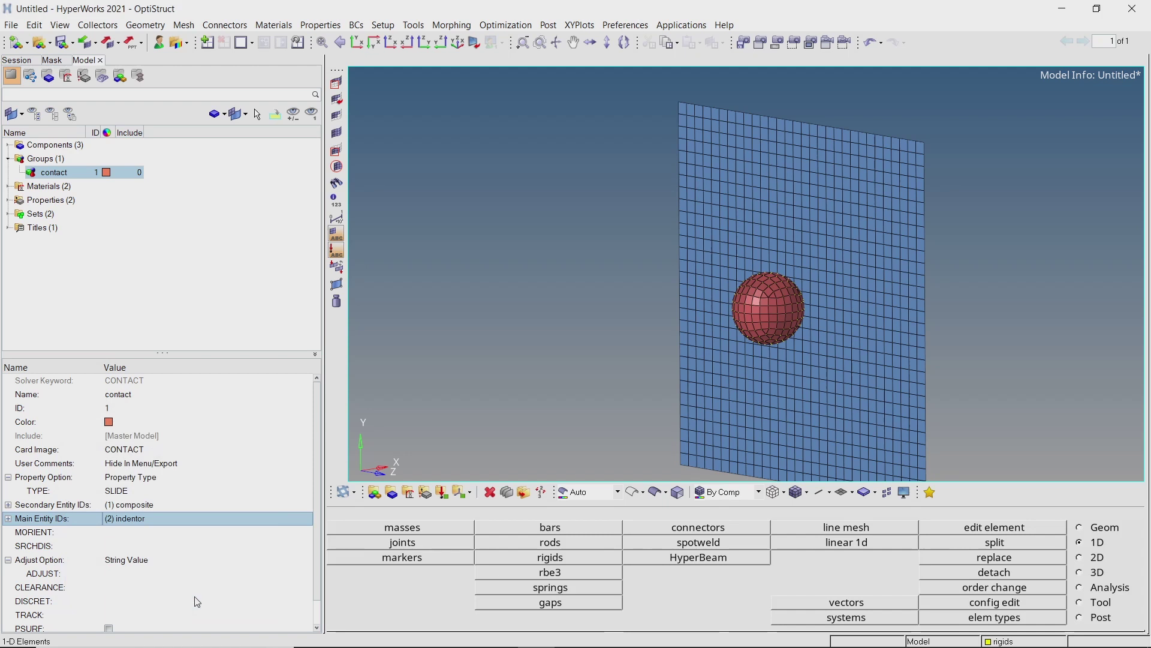
# - Set DISCRET to S2S and TRACK to FINITE, then review and clear the contact surfaces
pyautogui.click(198, 602)
pyautogui.click(198, 602)
pyautogui.click(196, 637)
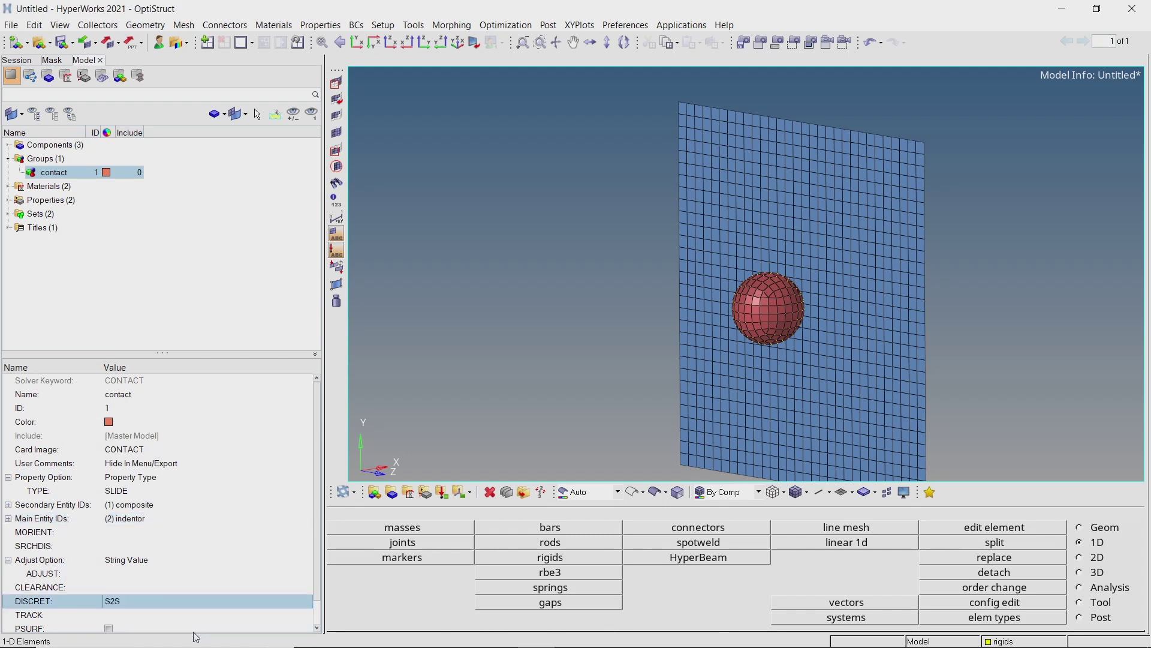
pyautogui.scroll(-1, 198, 588)
pyautogui.click(206, 576)
pyautogui.click(207, 576)
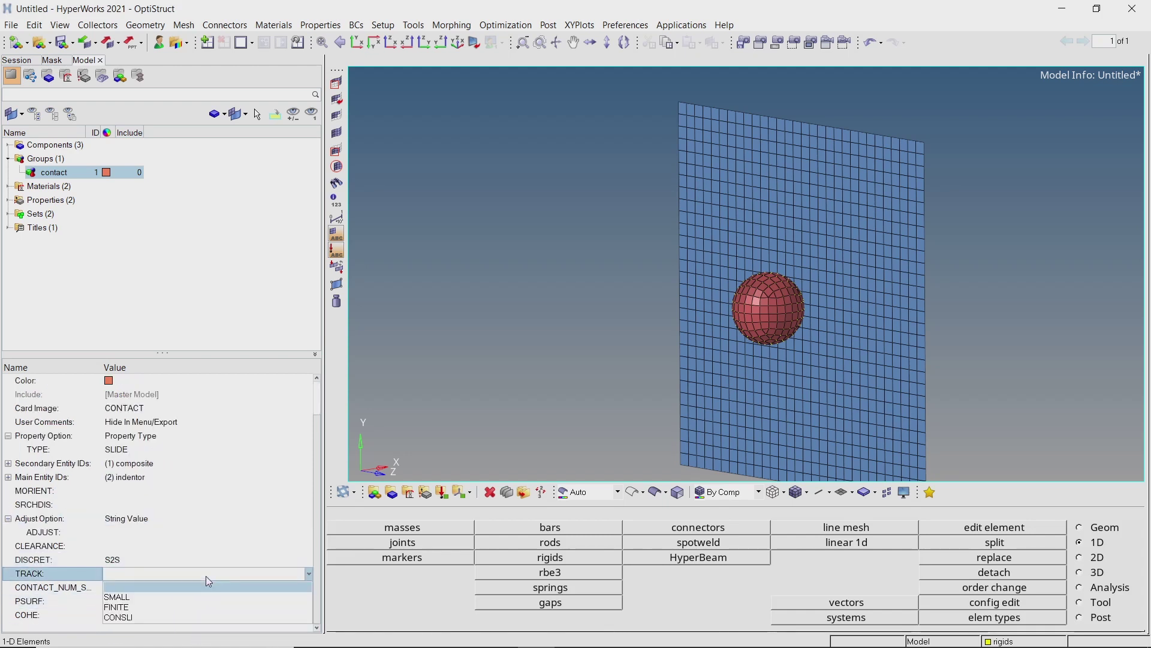
pyautogui.click(207, 607)
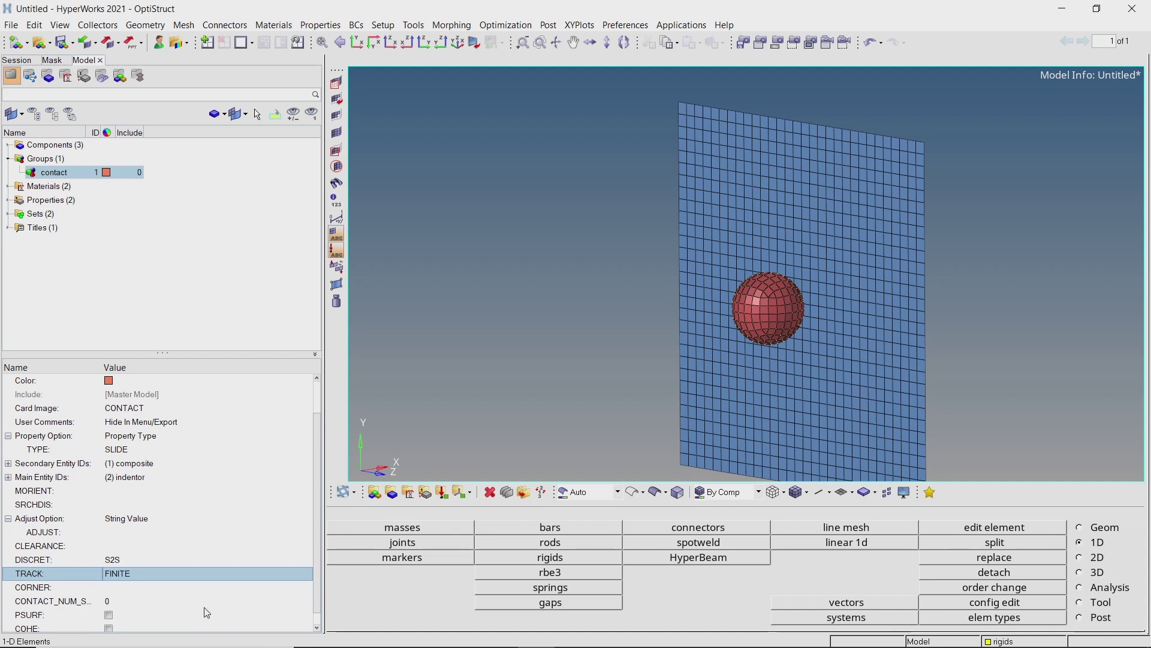
pyautogui.rightClick(48, 175)
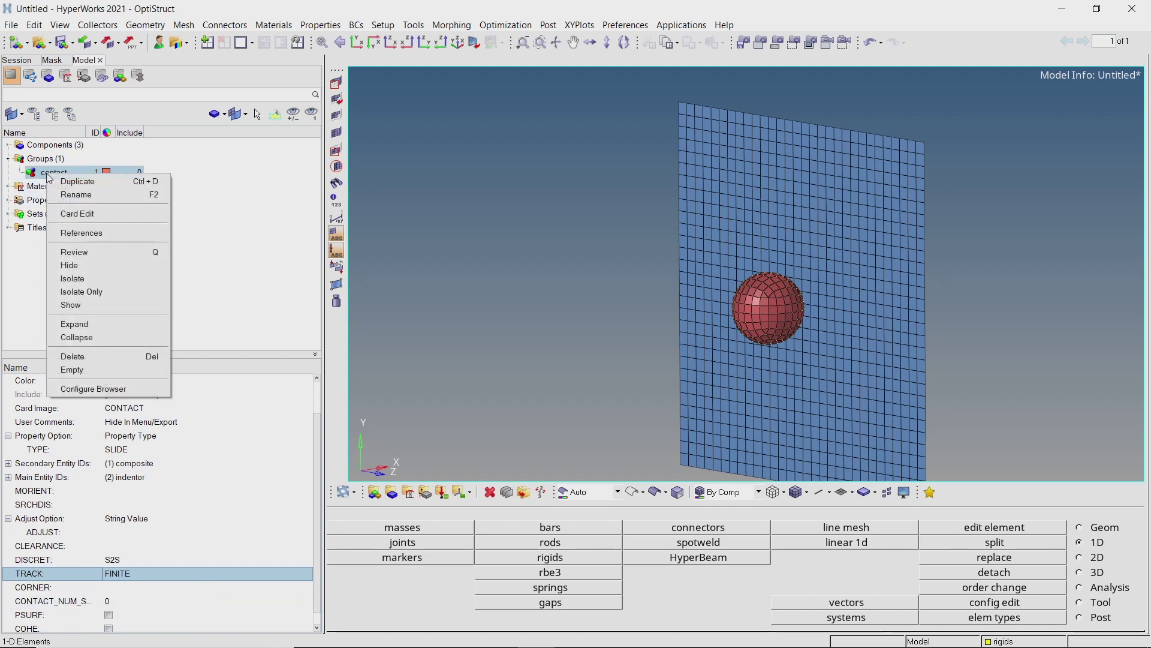
pyautogui.click(96, 252)
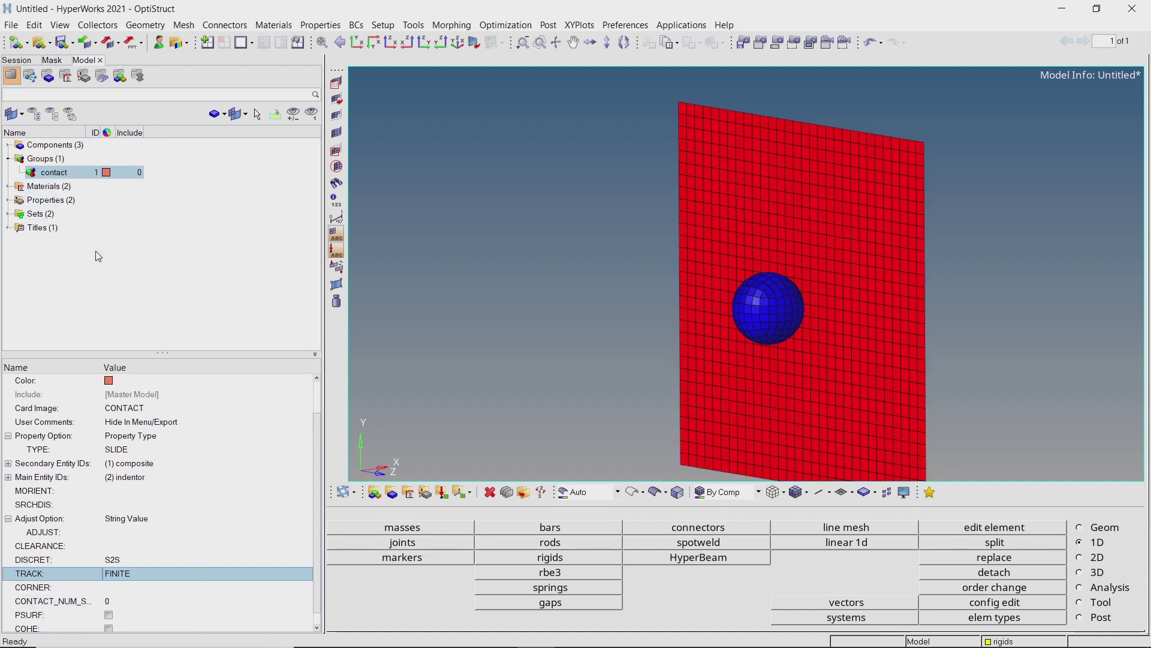
pyautogui.click(396, 286)
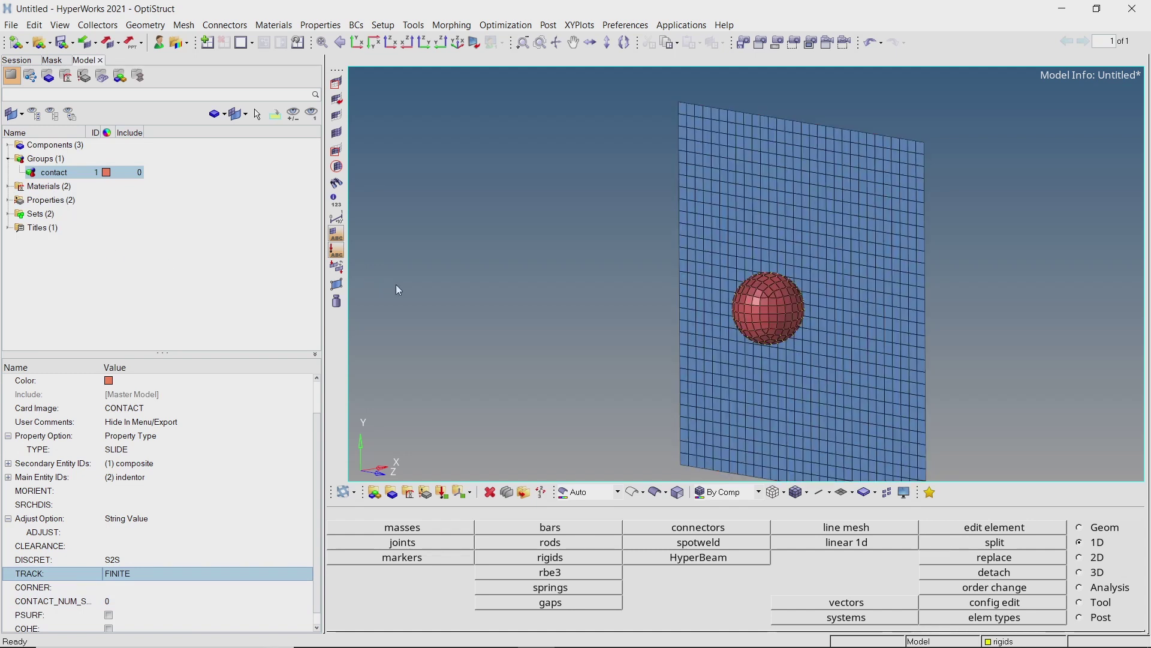
# - Collapse the Groups branch to deselect the contact group
pyautogui.click(8, 159)
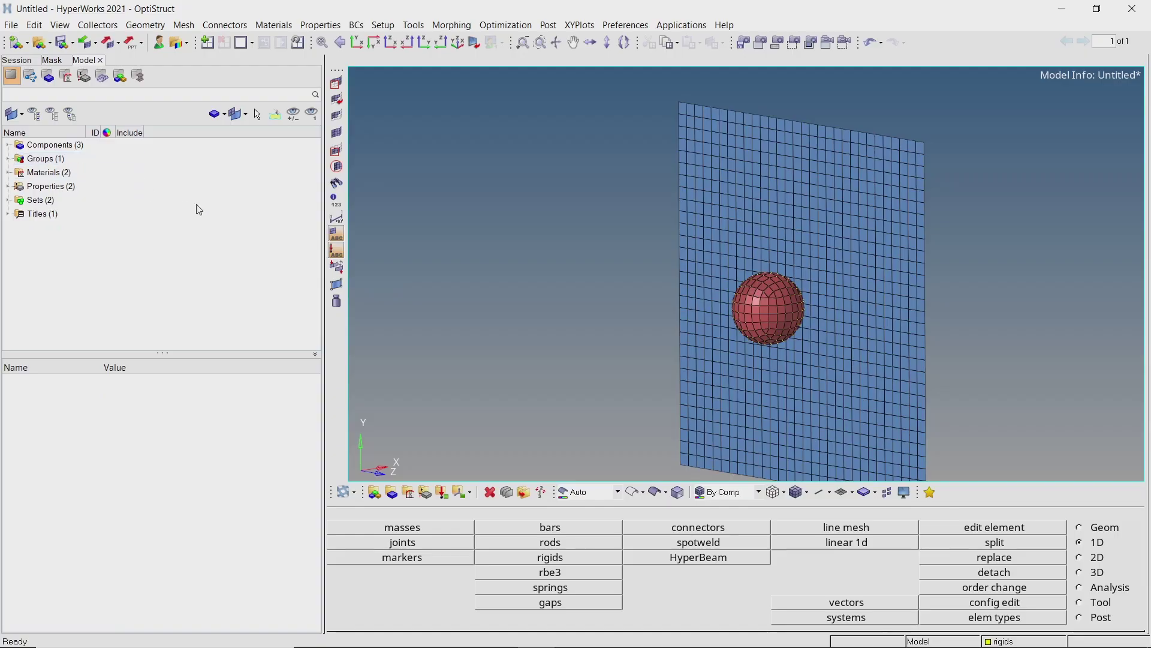
# - Hide the indentor component so only the composite plate mesh shows, and clear temporary nodes
pyautogui.click(7, 145)
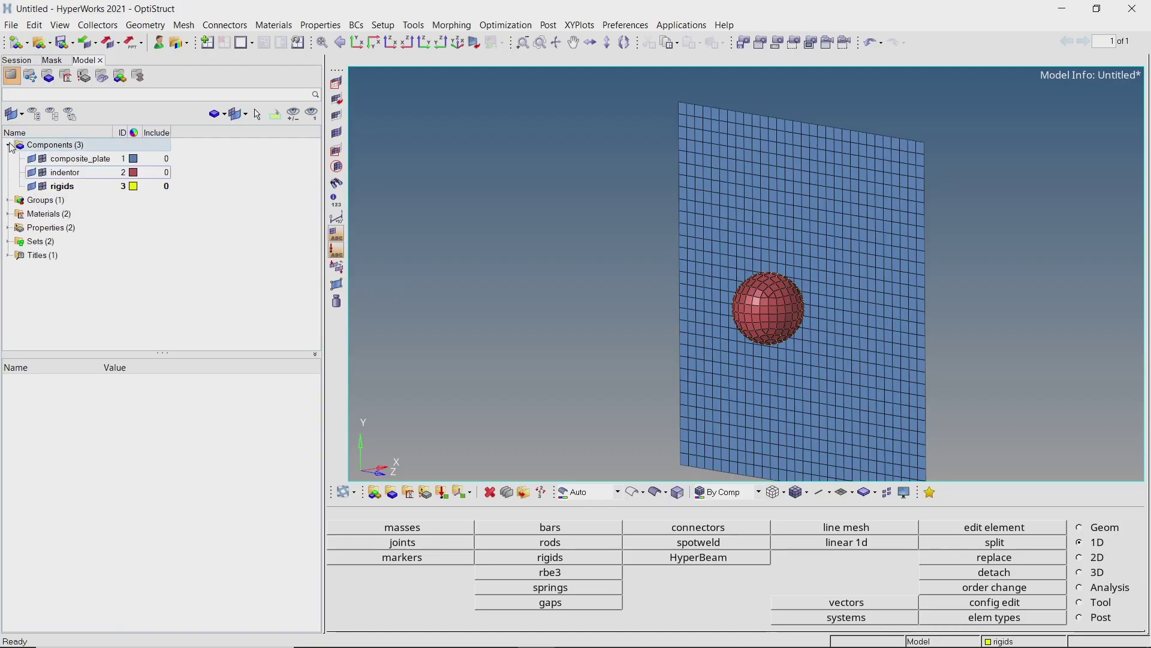
pyautogui.click(43, 173)
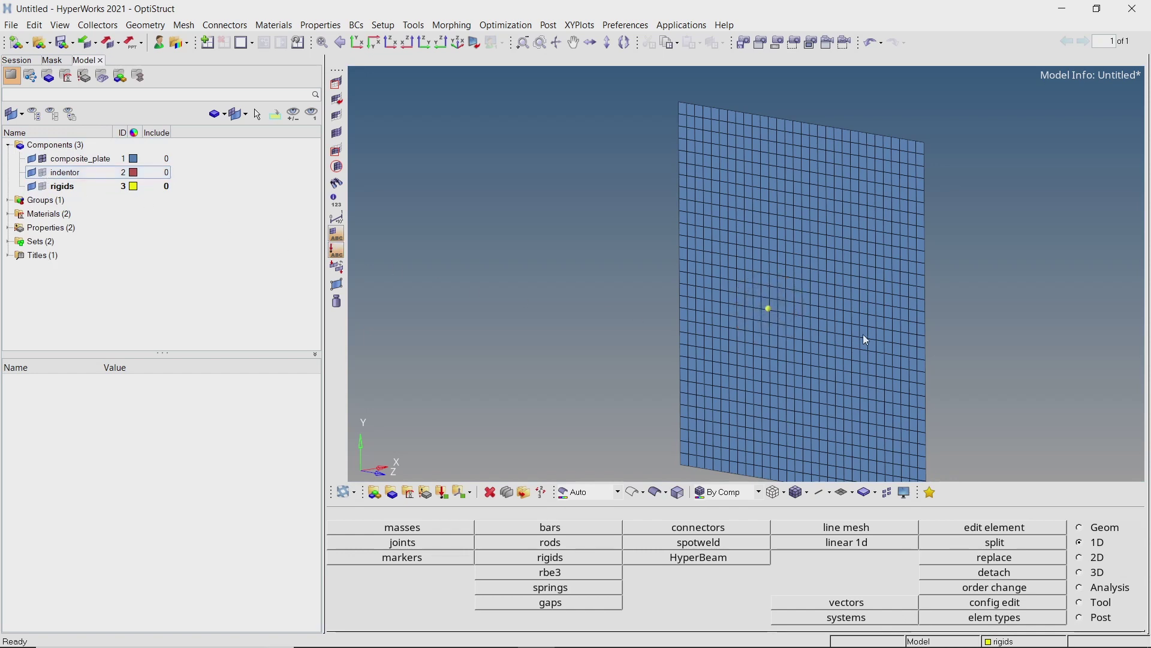
pyautogui.keyDown('ctrl'); pyautogui.moveTo(862, 333); pyautogui.dragTo(755, 294, button='right'); pyautogui.keyUp('ctrl')
pyautogui.keyDown('ctrl'); pyautogui.moveTo(755, 294); pyautogui.dragTo(763, 308); pyautogui.keyUp('ctrl')
pyautogui.hotkey('shift', 'F2')
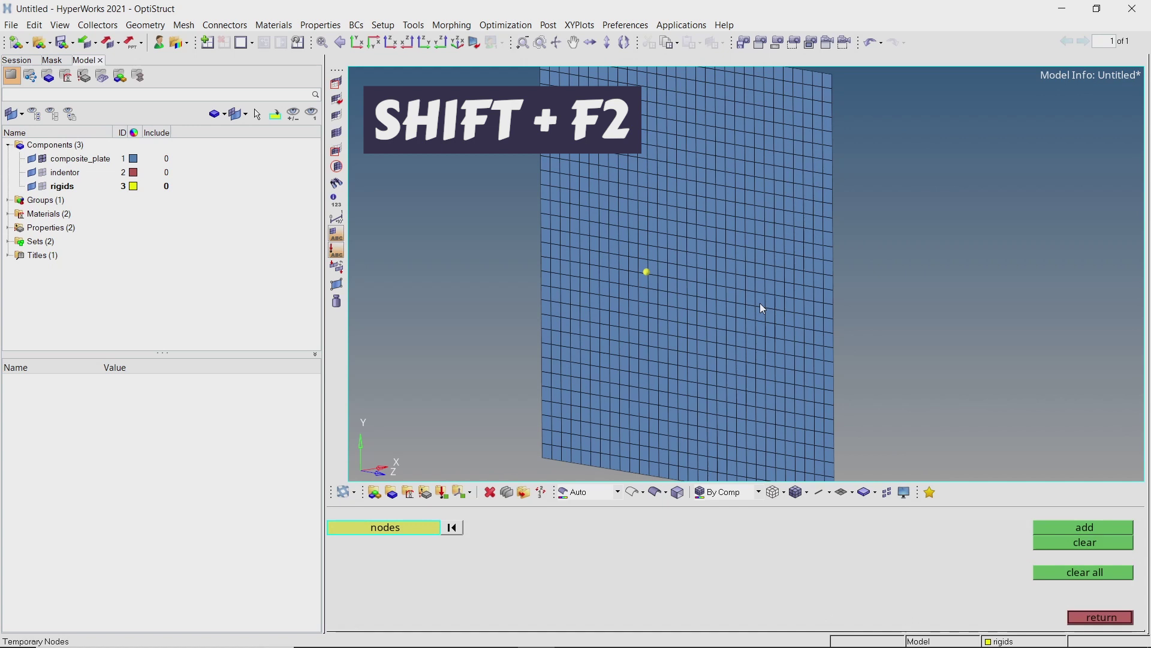
pyautogui.click(1099, 619)
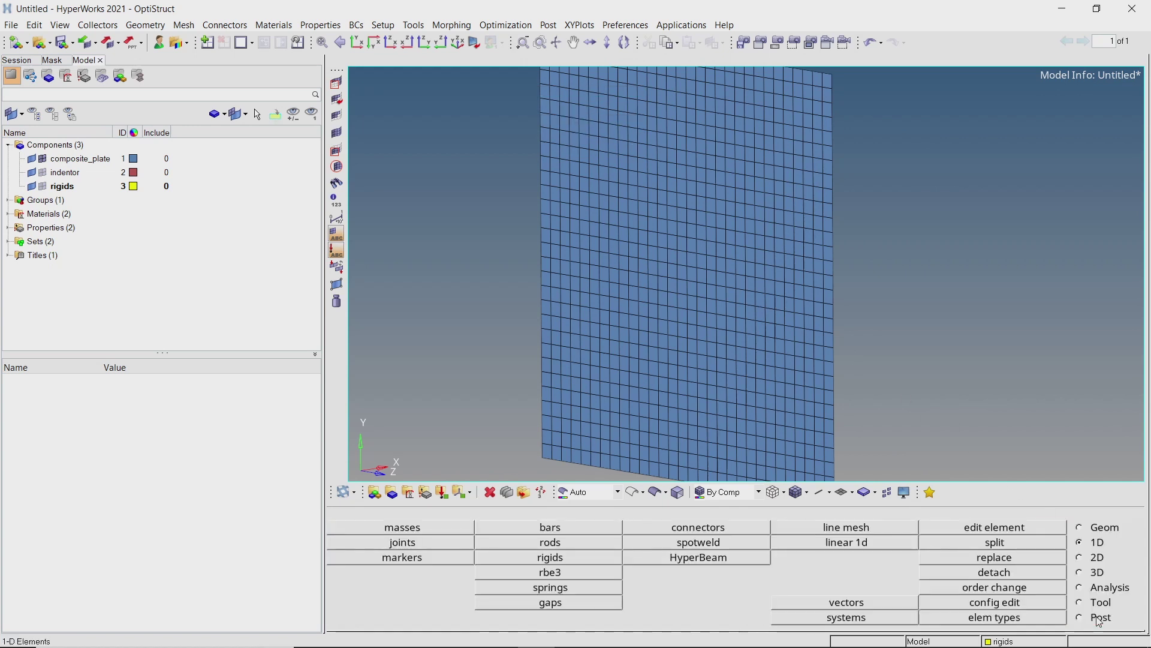
# - Display the plate's element normals as vector arrows of size 1.000
pyautogui.click(1100, 559)
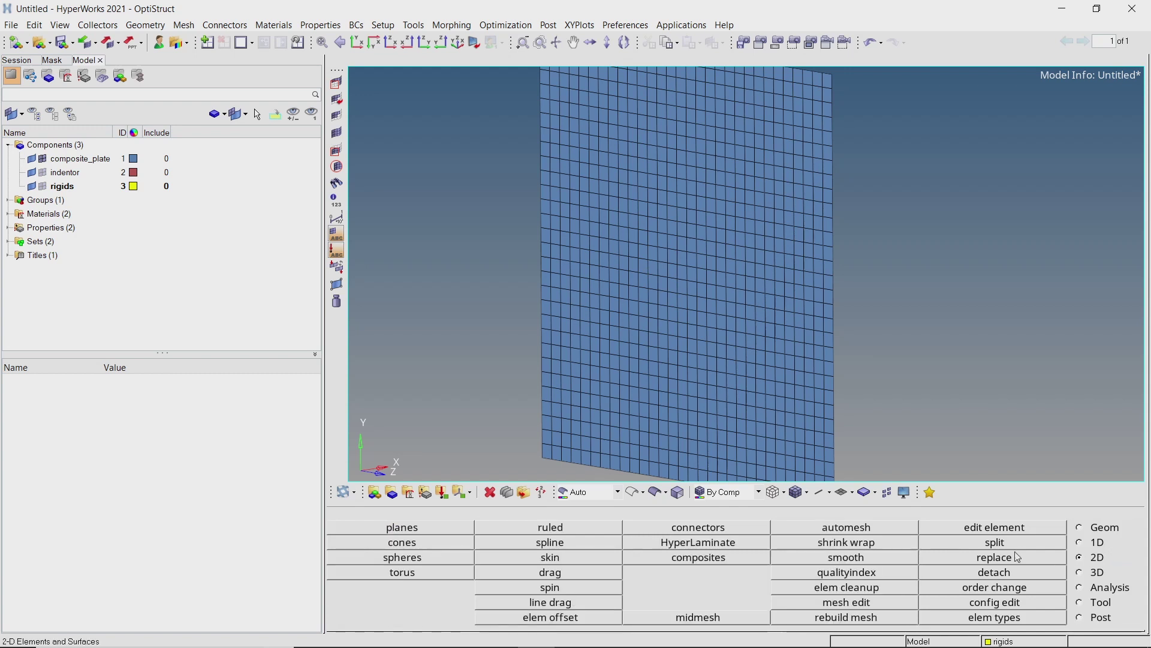
pyautogui.click(711, 561)
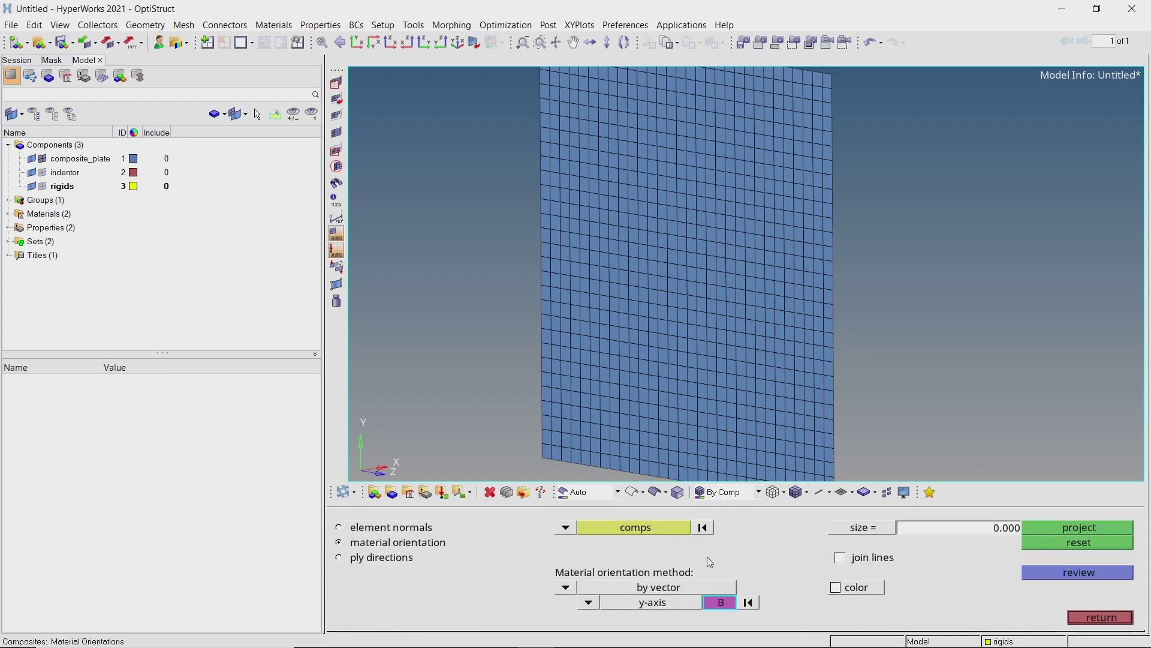
pyautogui.click(426, 528)
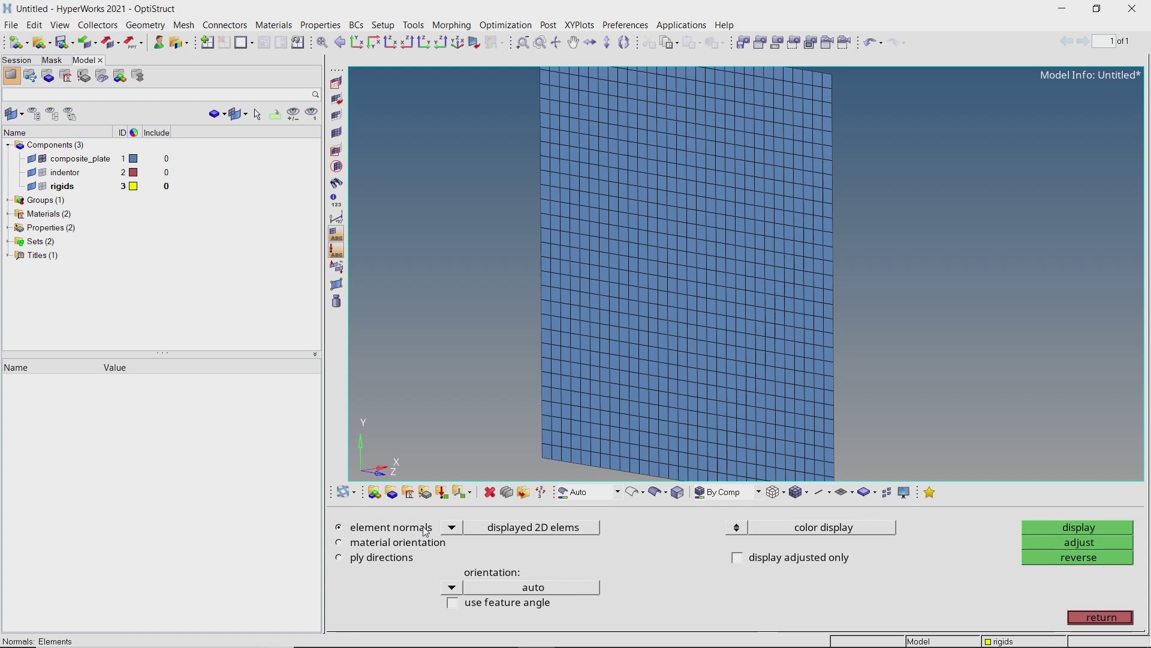
pyautogui.click(738, 530)
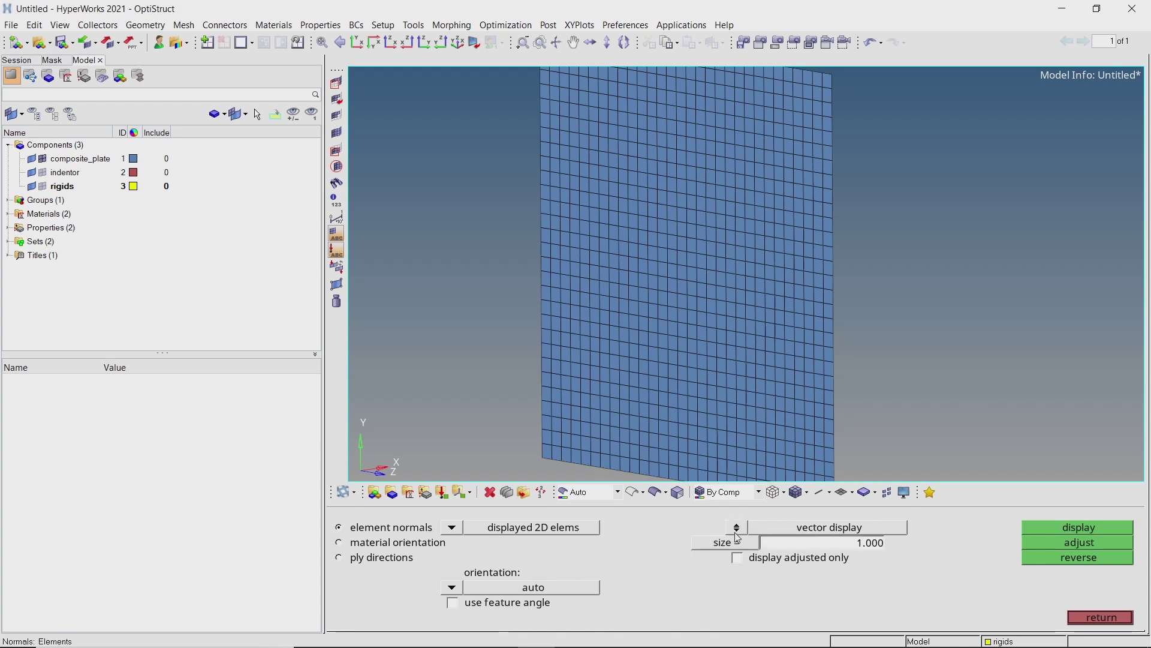
pyautogui.click(868, 547)
pyautogui.click(868, 547)
pyautogui.click(1040, 531)
# - Rotate the plate to inspect the normal arrows across the mesh
pyautogui.scroll(5, 808, 341)
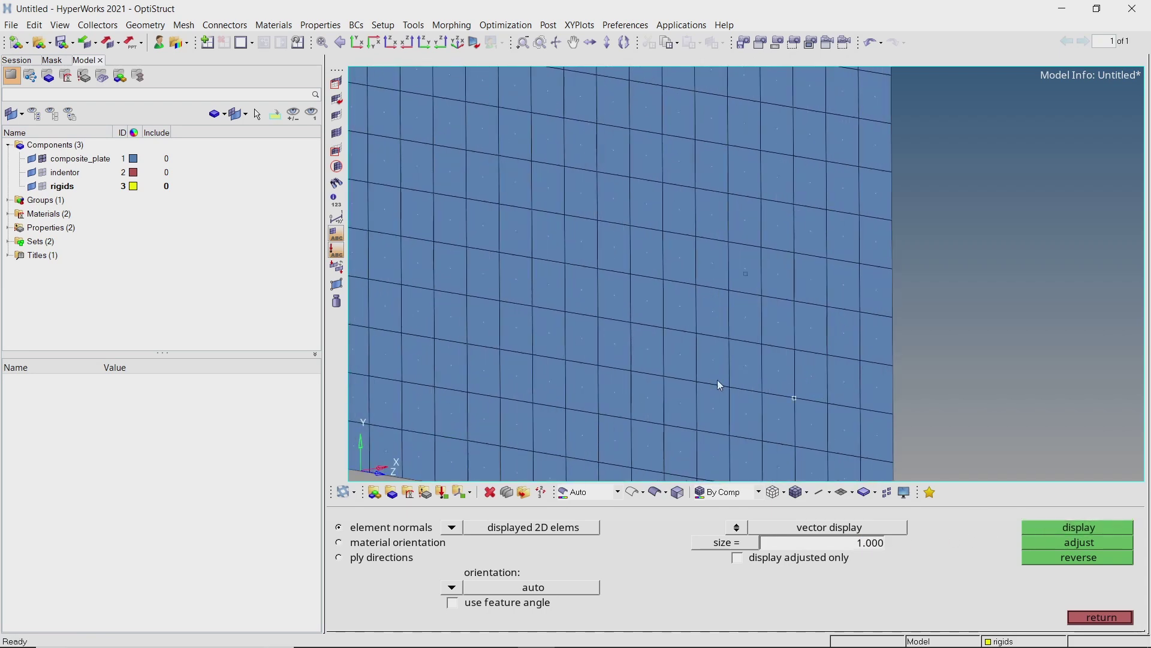
pyautogui.keyDown('ctrl'); pyautogui.moveTo(717, 380); pyautogui.dragTo(776, 333); pyautogui.keyUp('ctrl')
pyautogui.scroll(-5, 846, 249)
pyautogui.keyDown('ctrl'); pyautogui.moveTo(845, 249); pyautogui.dragTo(811, 336); pyautogui.keyUp('ctrl')
pyautogui.scroll(5, 813, 318)
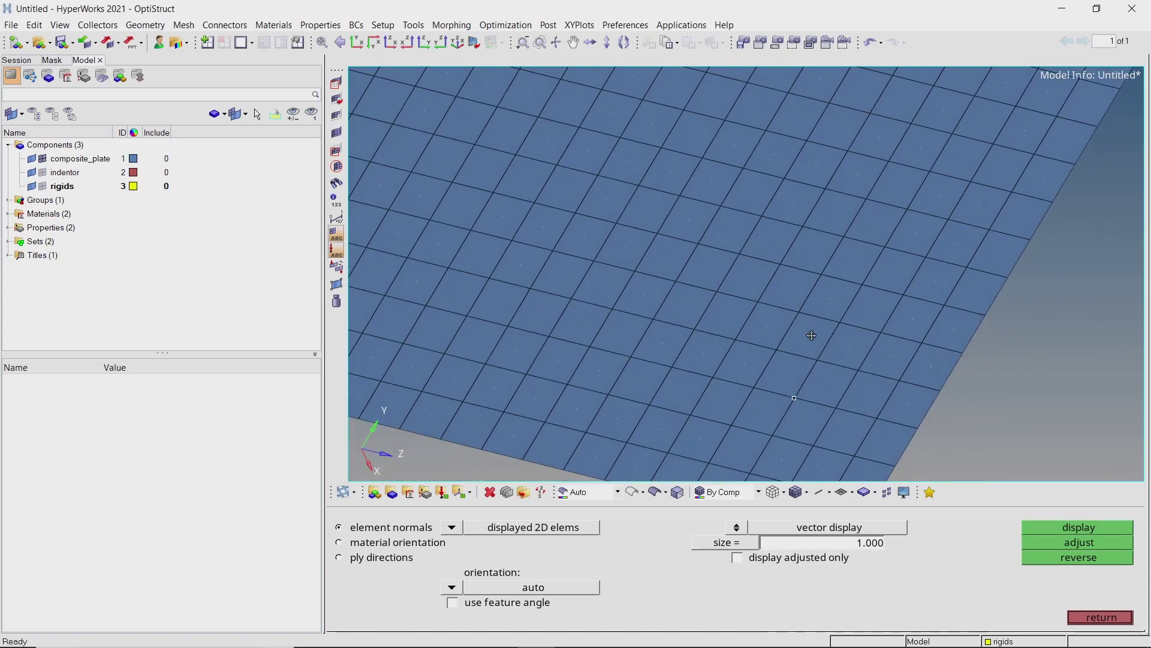
pyautogui.click(1083, 557)
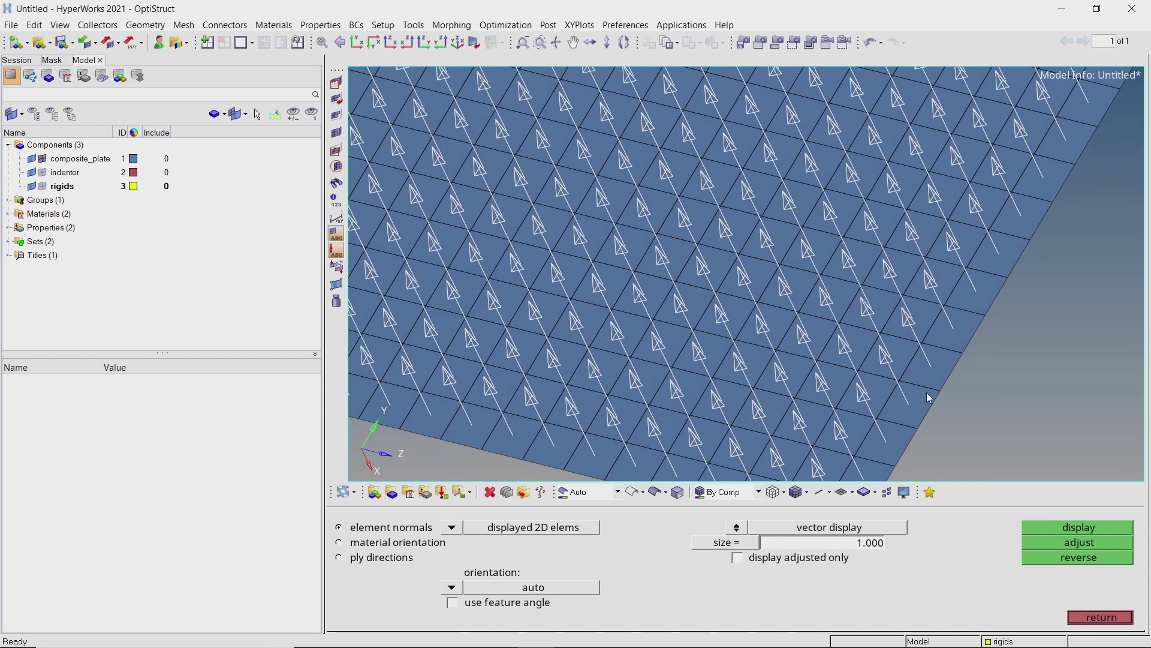
pyautogui.scroll(-3, 790, 377)
pyautogui.keyDown('ctrl'); pyautogui.moveTo(790, 377); pyautogui.dragTo(813, 386); pyautogui.keyUp('ctrl')
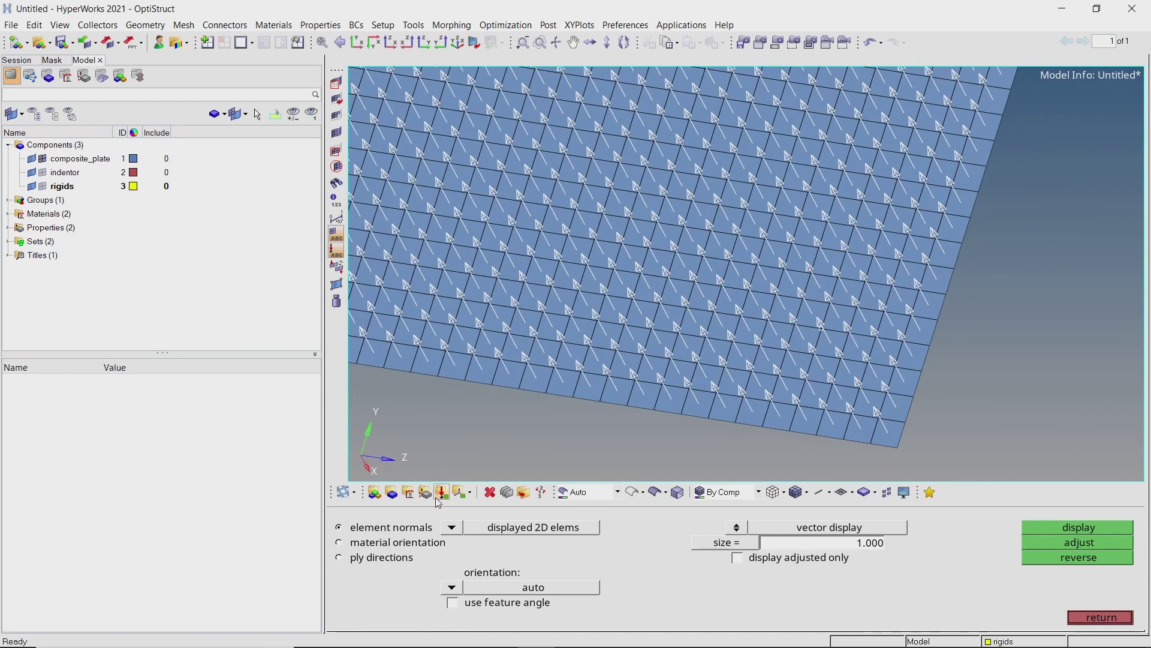
# - Start a material orientation on the composite_plate component
pyautogui.click(395, 543)
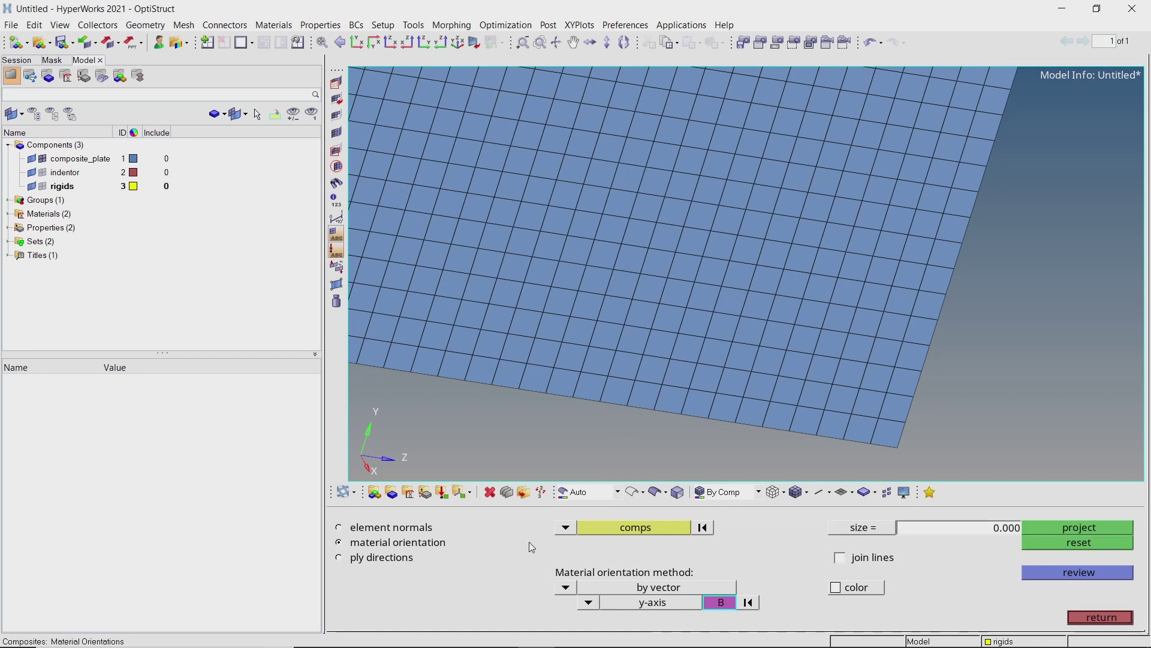
pyautogui.click(622, 531)
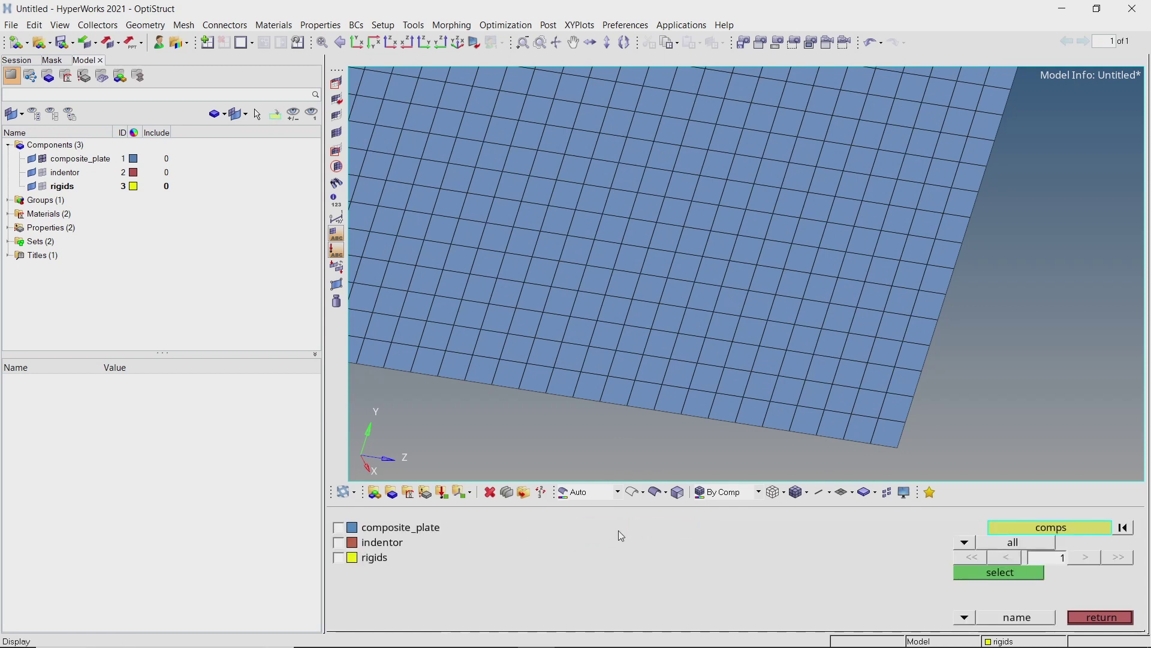
pyautogui.click(400, 530)
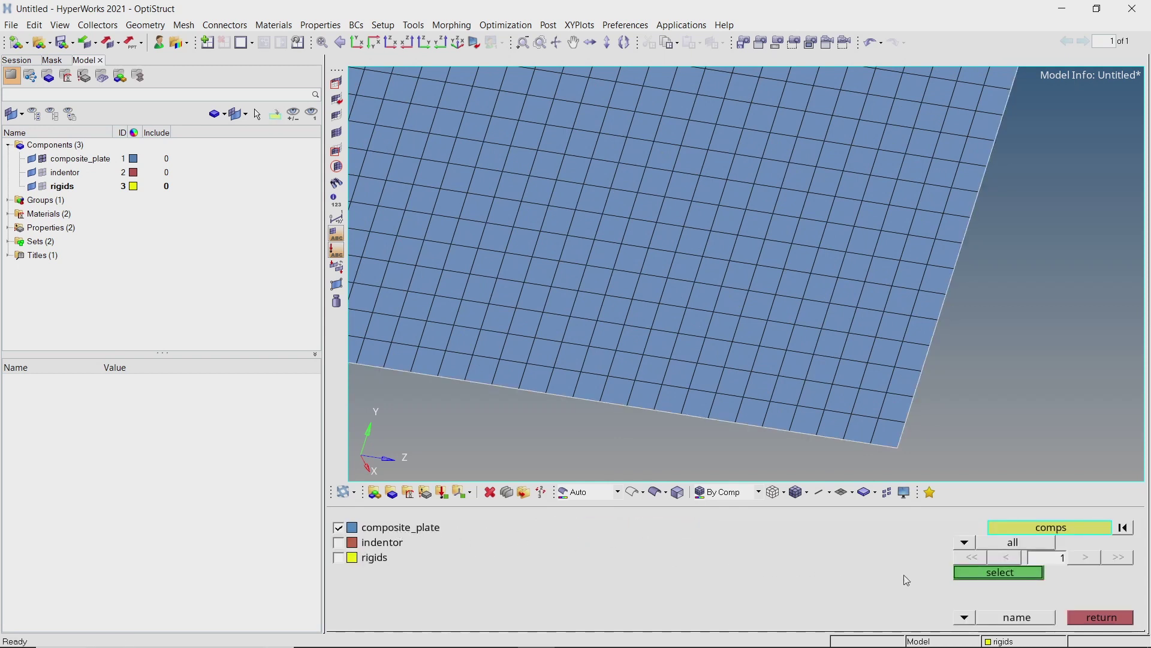
pyautogui.click(972, 576)
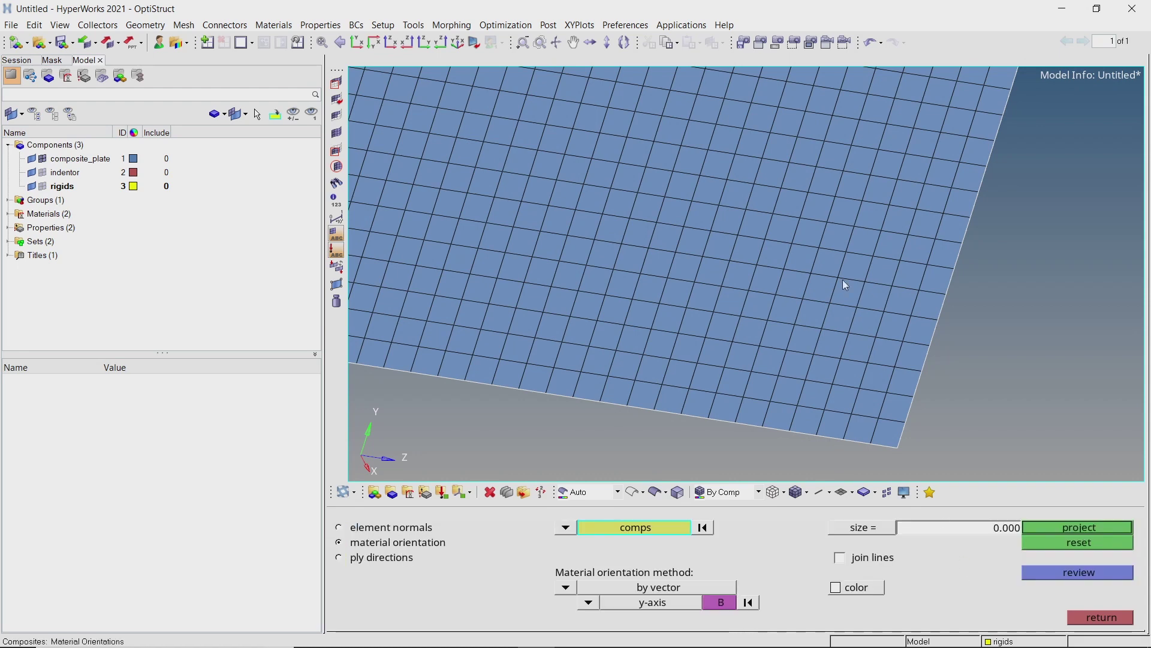
# - Project the y-axis by vector onto the plate elements and turn the view to check
pyautogui.scroll(-5, 834, 369)
pyautogui.scroll(5, 815, 348)
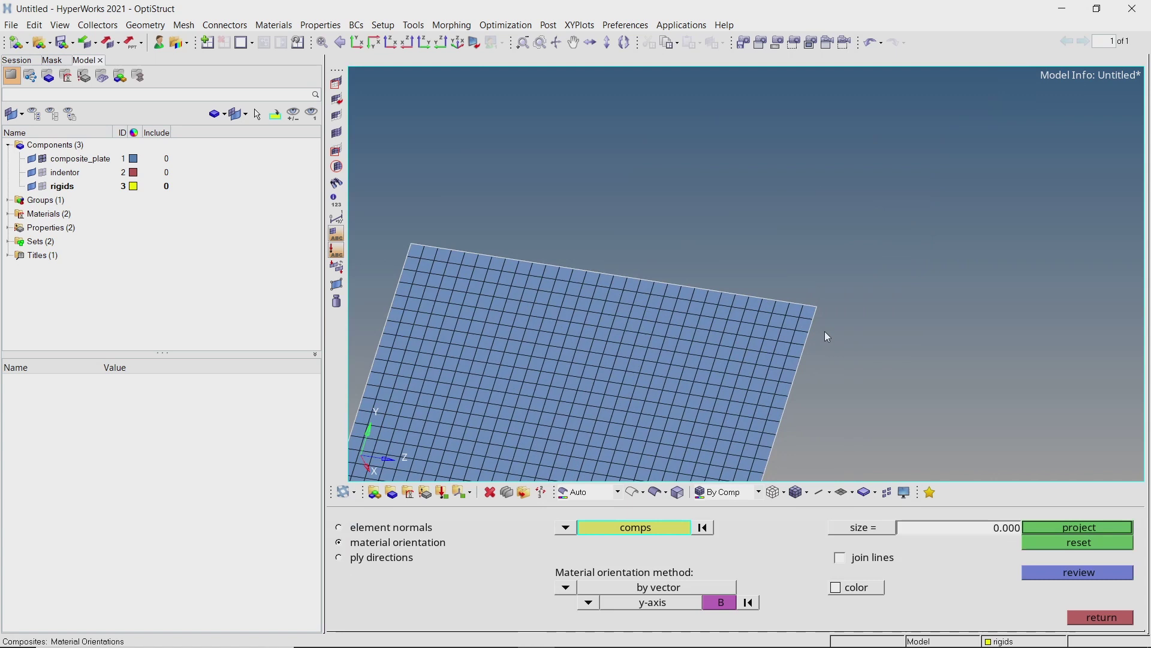
pyautogui.click(587, 602)
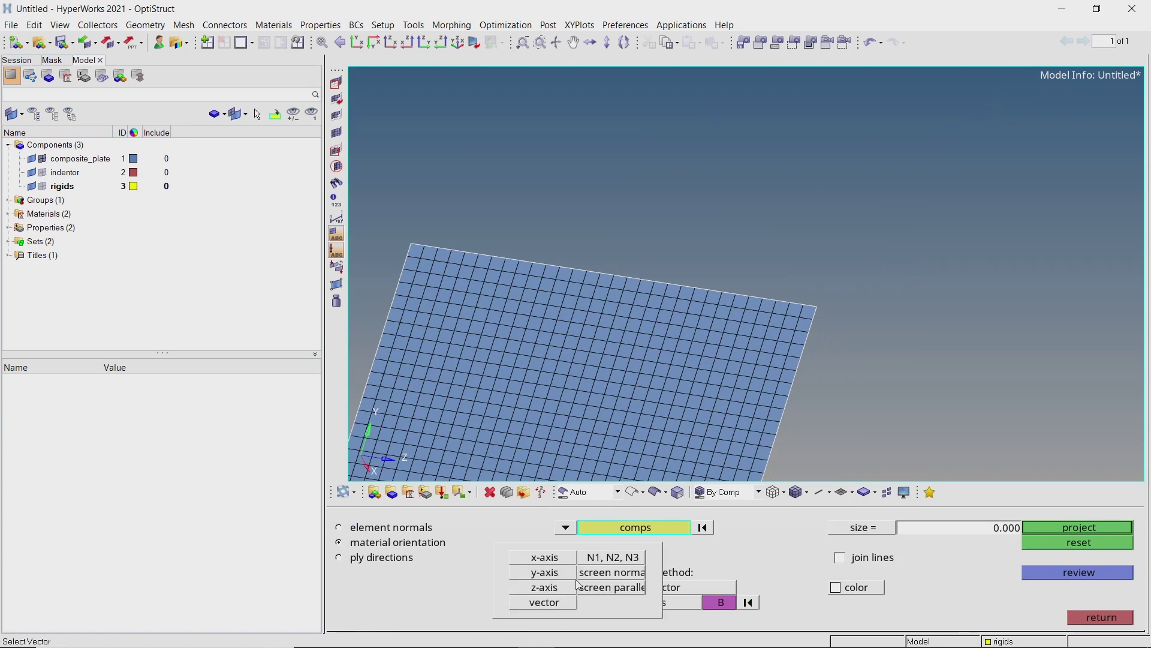
pyautogui.click(557, 575)
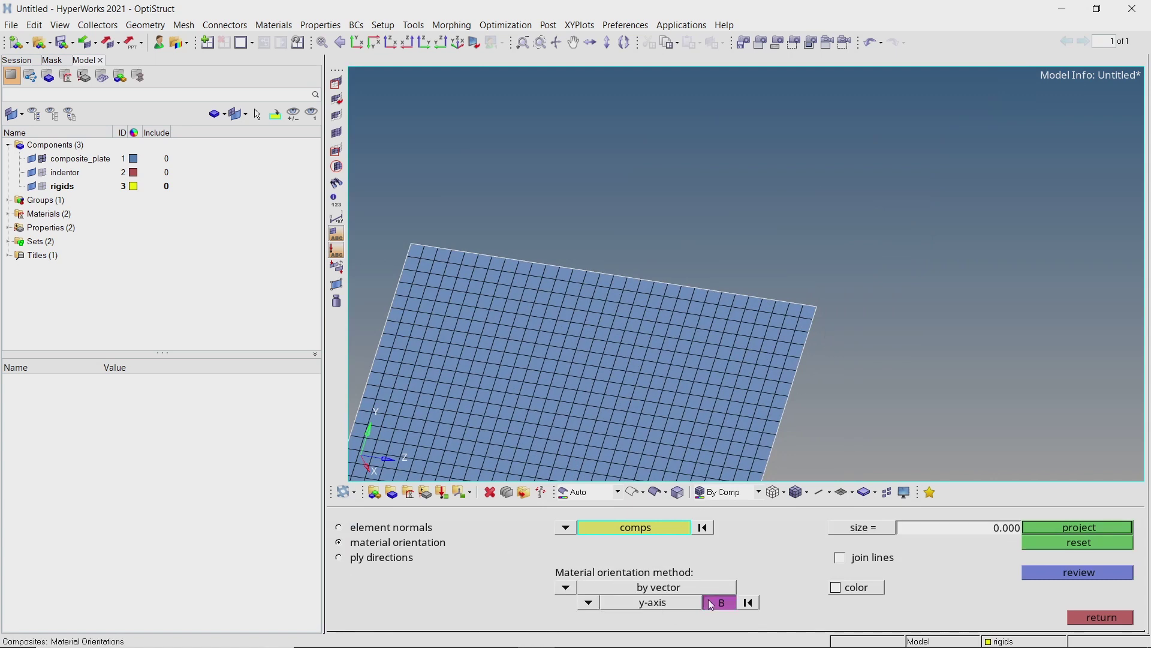
pyautogui.scroll(2, 819, 303)
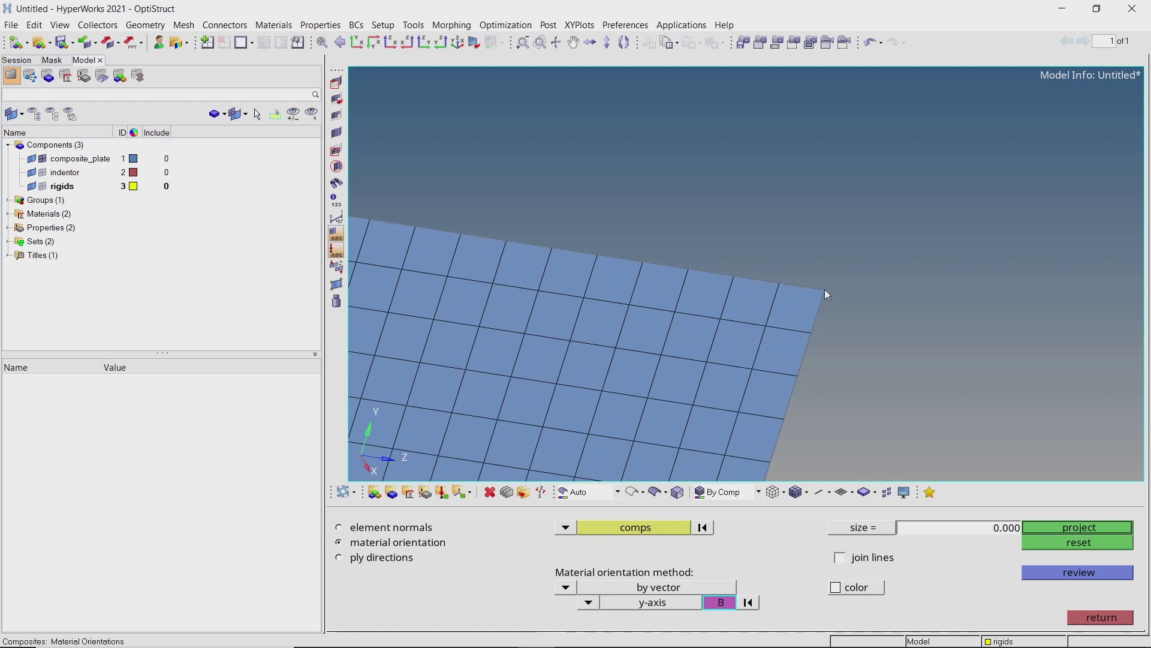
pyautogui.click(1066, 530)
pyautogui.scroll(-4, 768, 322)
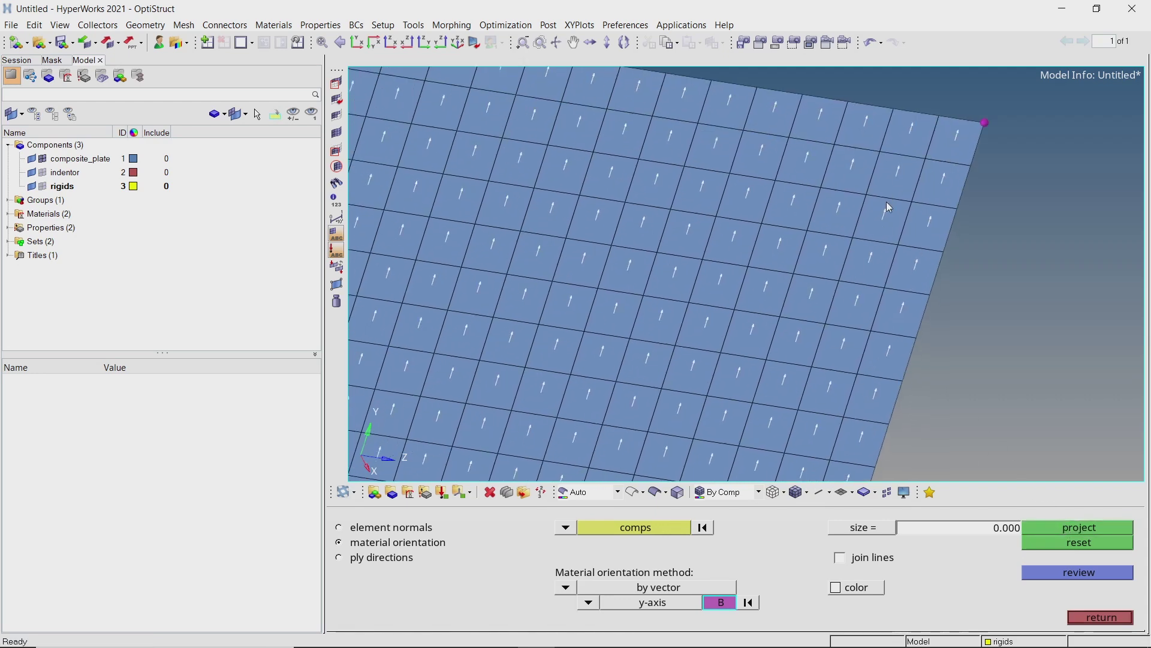
pyautogui.scroll(-2, 886, 214)
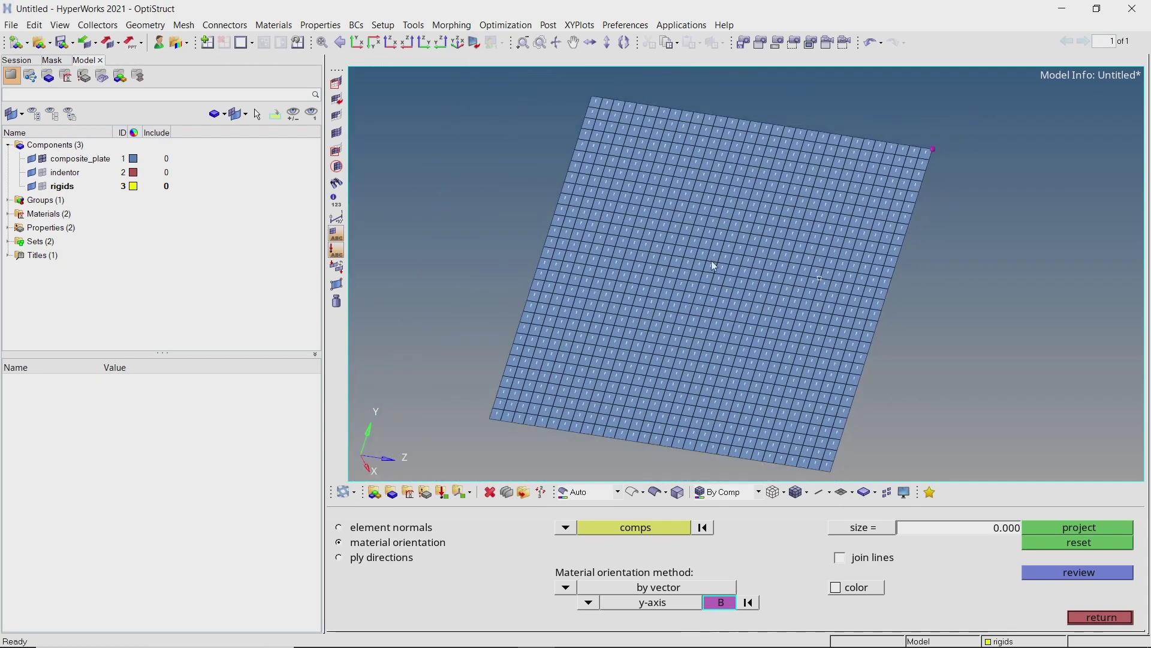
pyautogui.keyDown('ctrl'); pyautogui.moveTo(714, 265); pyautogui.dragTo(756, 293); pyautogui.keyUp('ctrl')
# - Exit the material orientation tool and bring up the Composite browser
pyautogui.press('q')
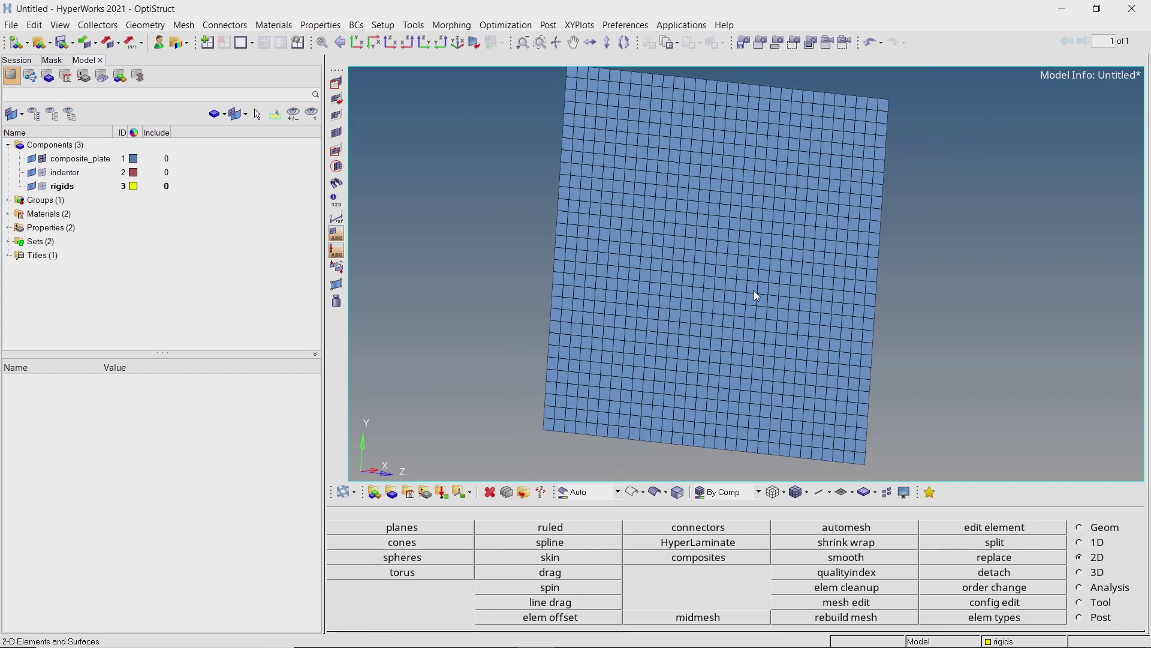
pyautogui.click(66, 30)
pyautogui.moveTo(90, 44)
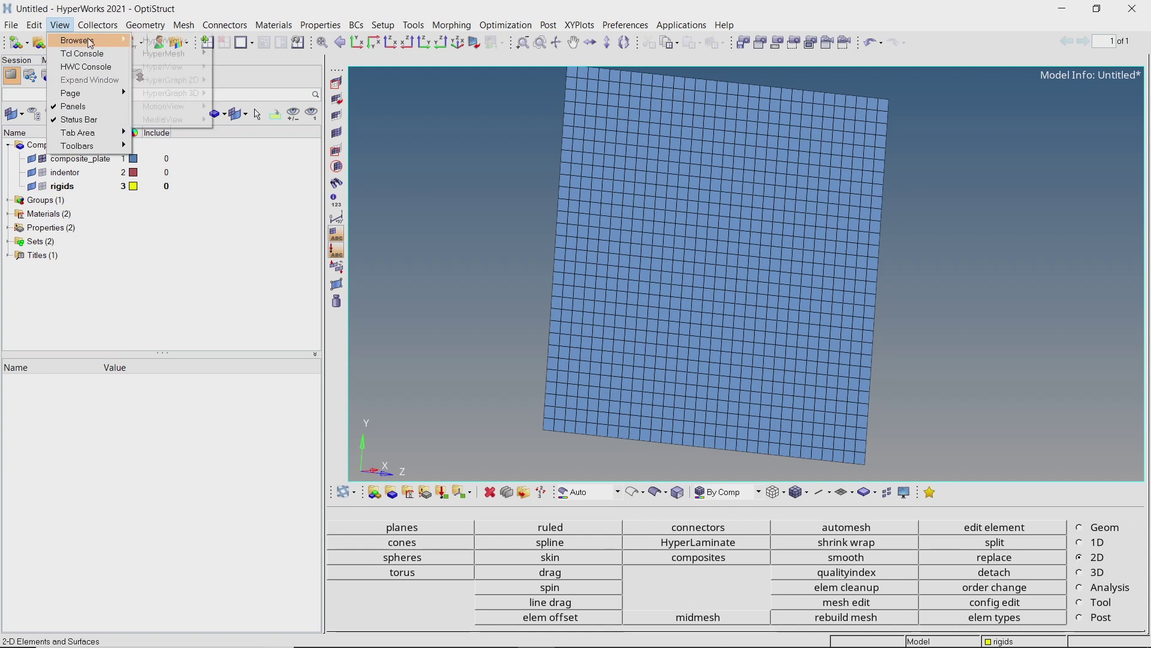
pyautogui.moveTo(171, 53)
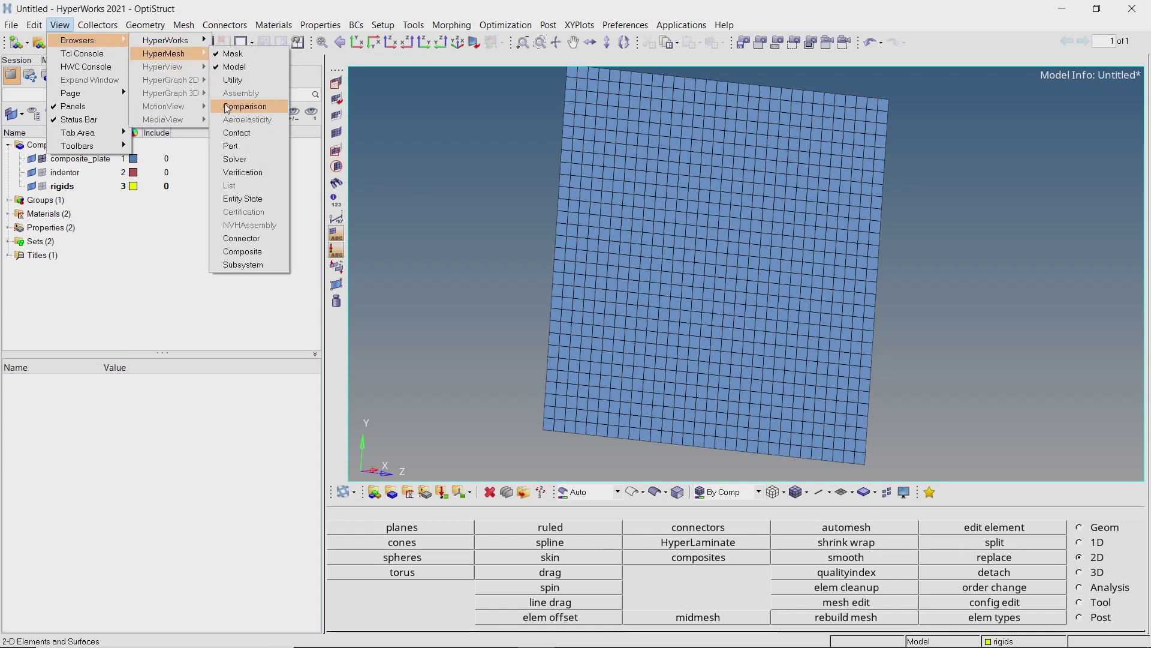
pyautogui.click(253, 252)
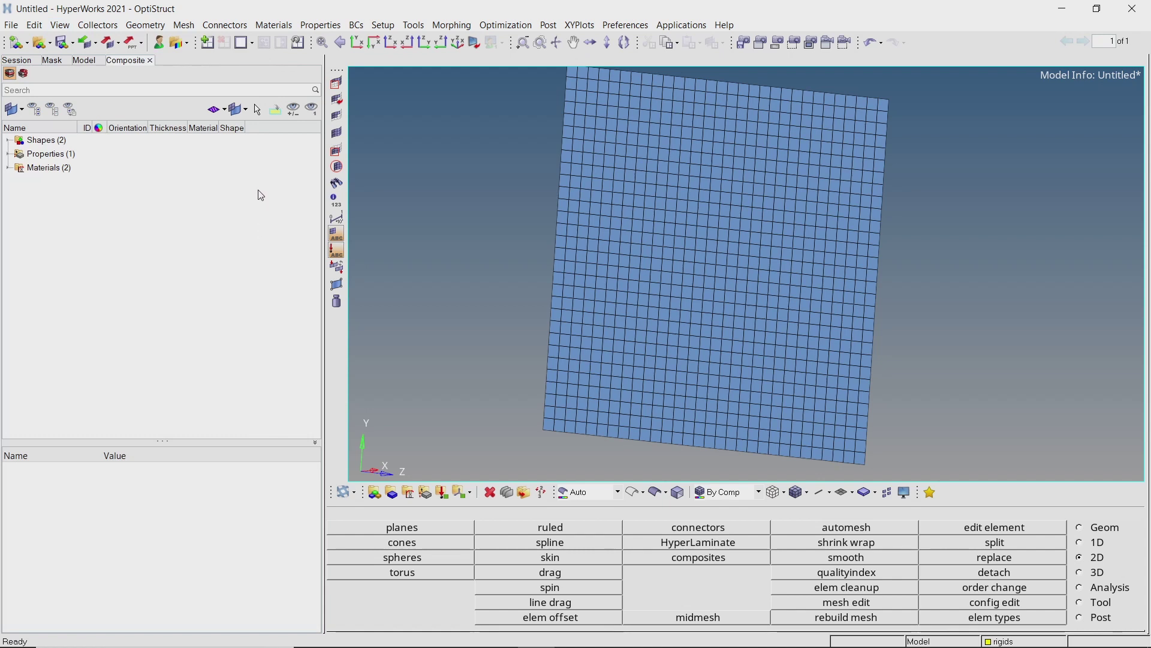
# - Create laminate1 and add a new ply, ply1, to it
pyautogui.rightClick(261, 195)
pyautogui.moveTo(284, 198)
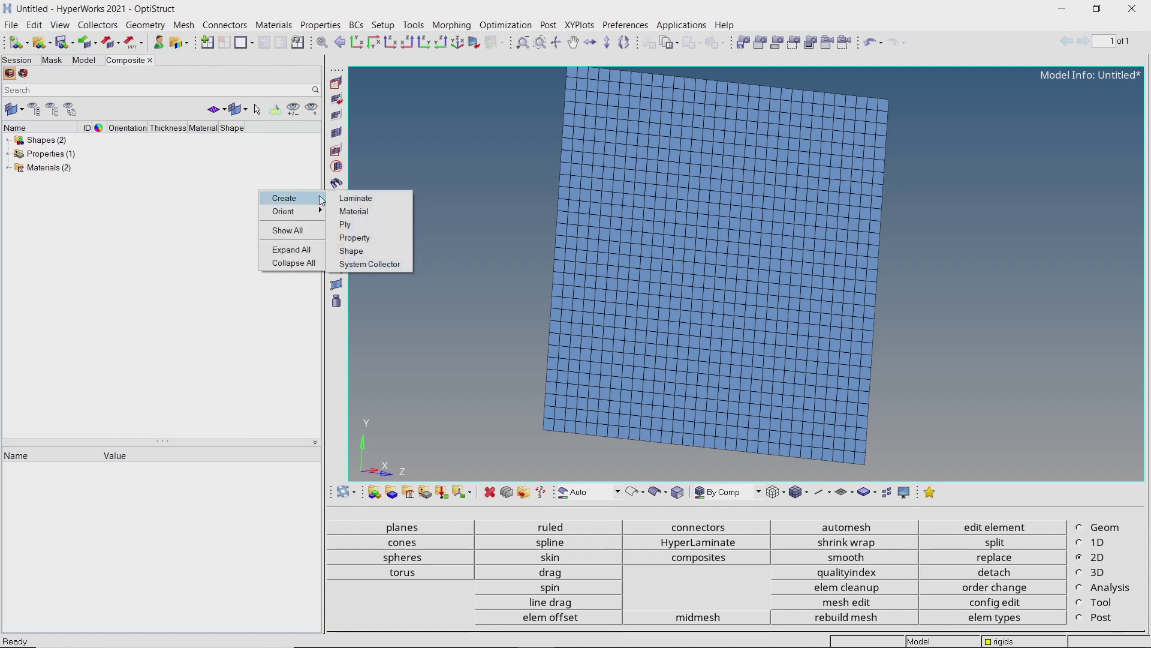
pyautogui.click(351, 199)
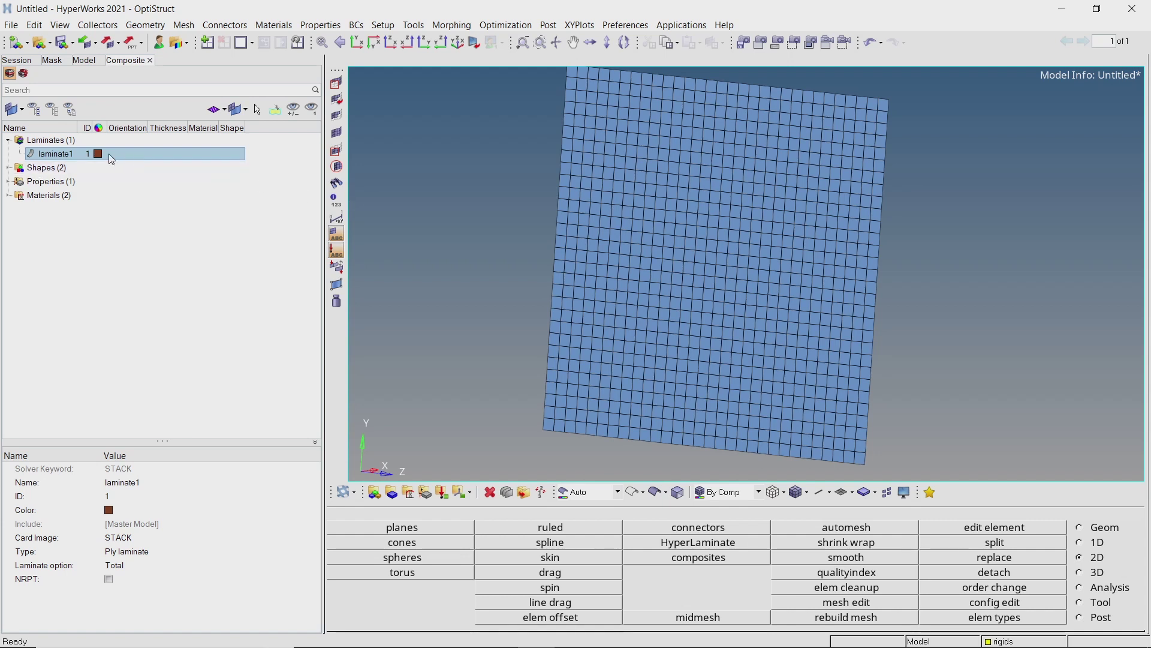
pyautogui.rightClick(52, 153)
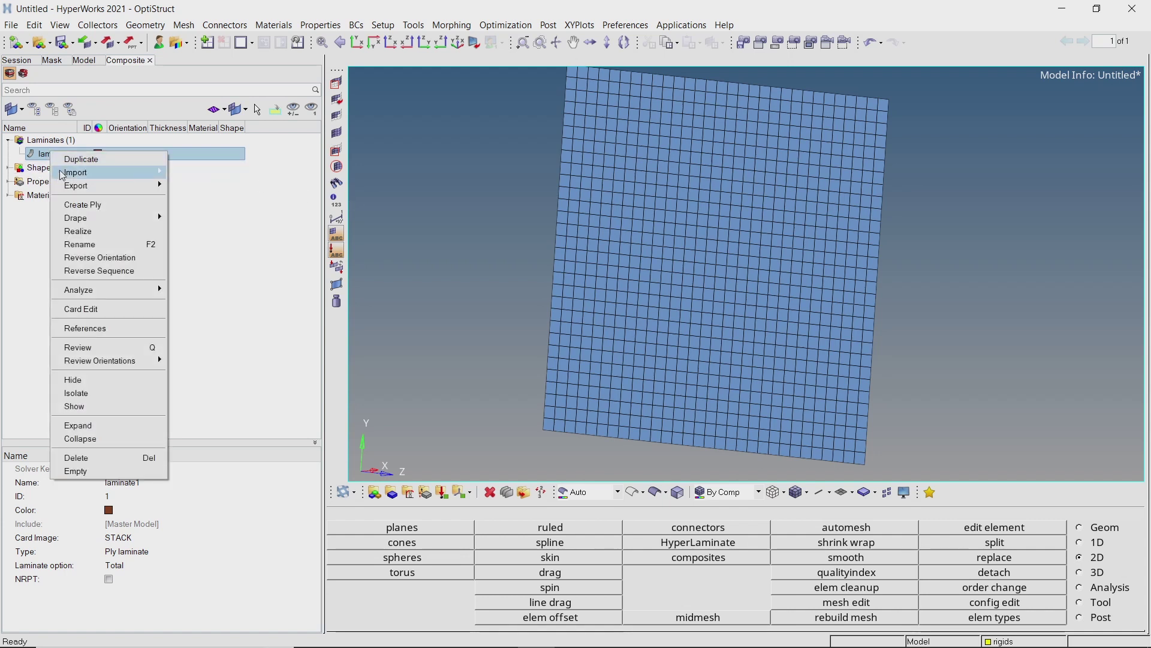
pyautogui.click(87, 205)
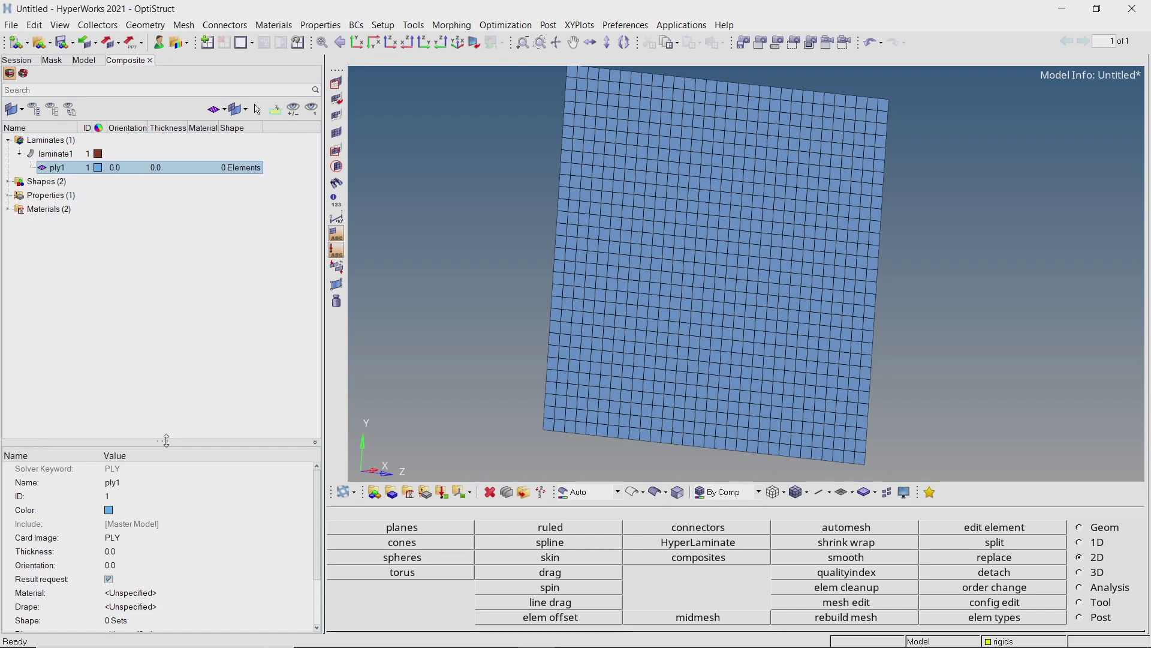
# - Set ply1's thickness to 0.2
pyautogui.moveTo(167, 440); pyautogui.dragTo(185, 341)
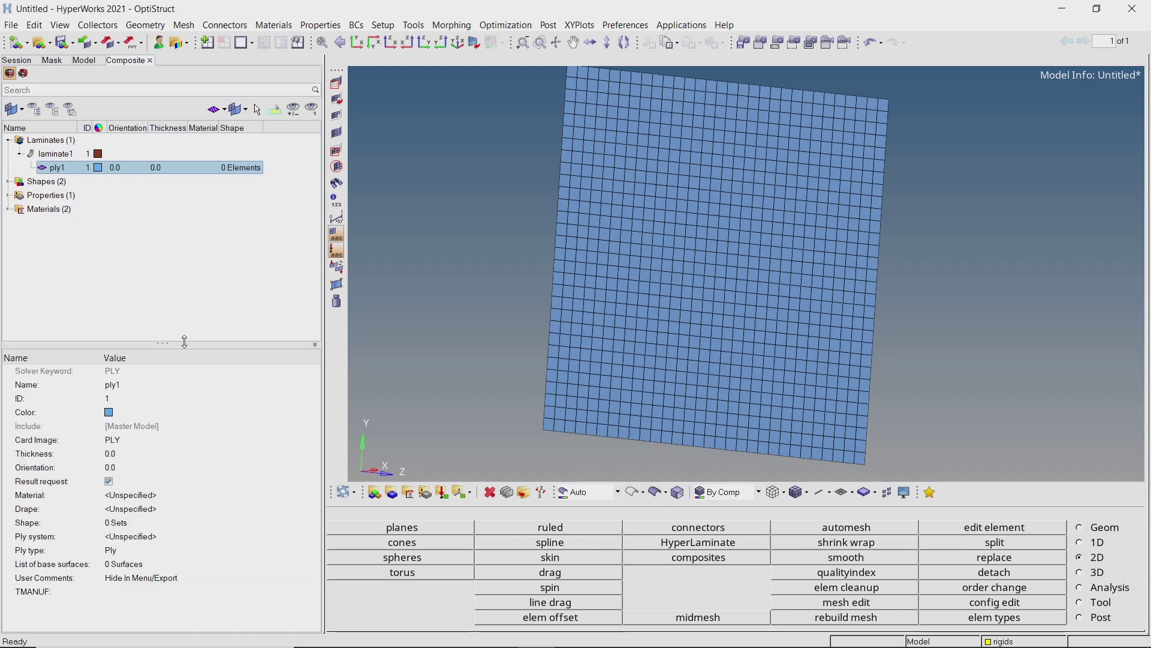
pyautogui.click(196, 454)
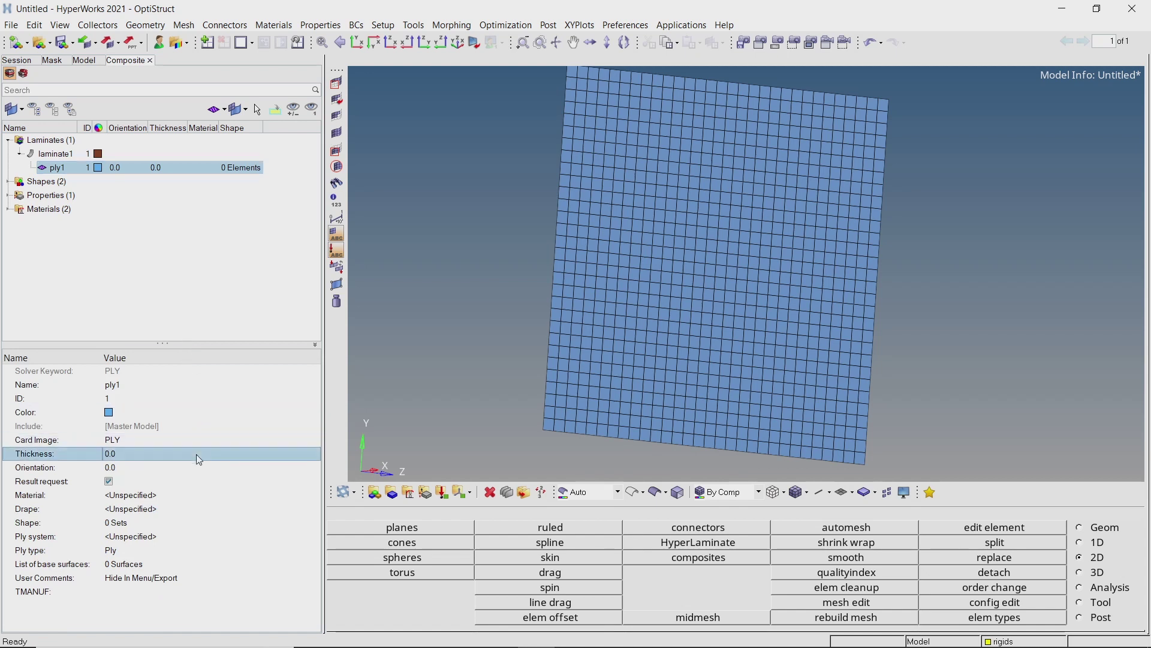
pyautogui.write('0.2')
pyautogui.press('Return')
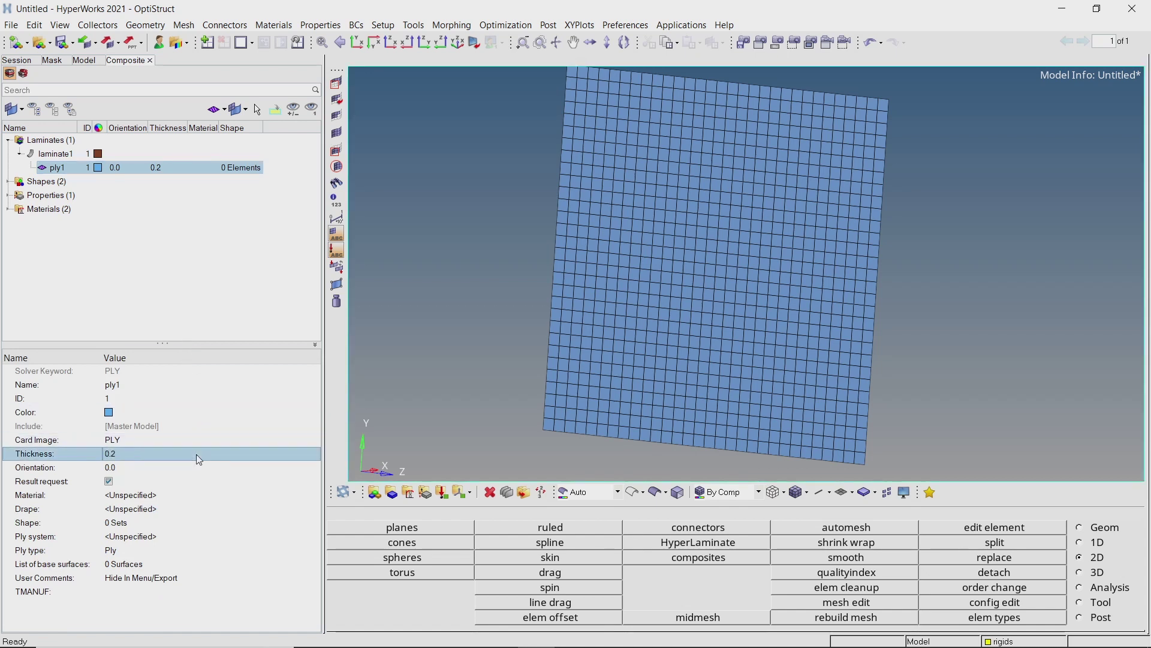
# - Assign ply1 the composite material and the composite element set as its shape
pyautogui.click(184, 495)
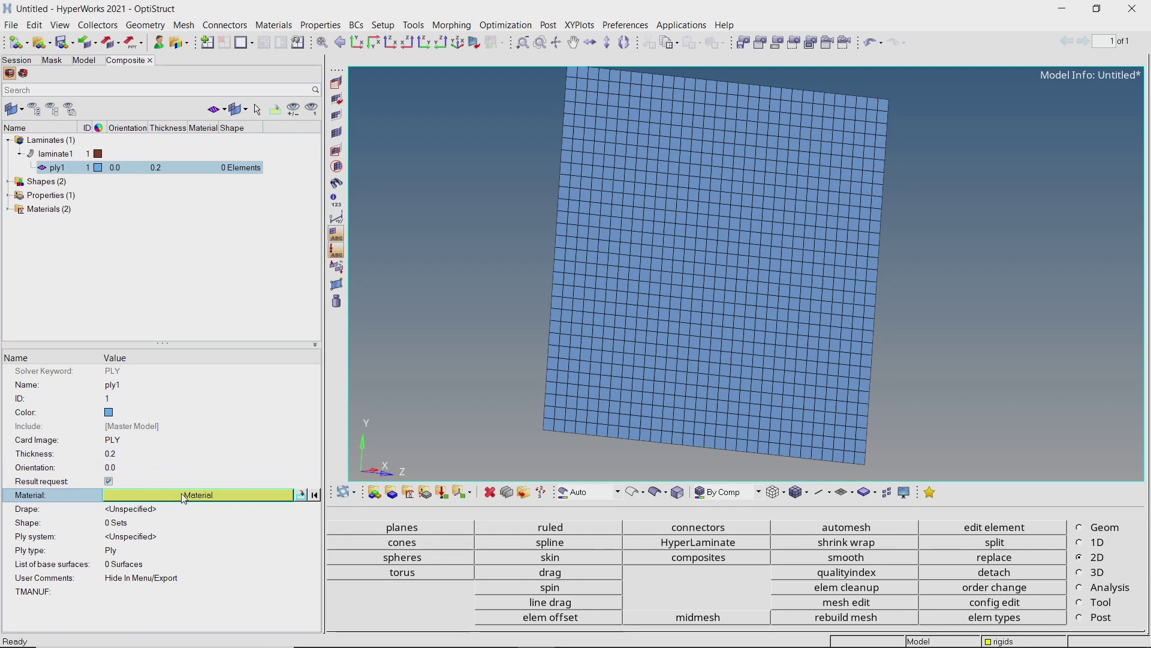
pyautogui.click(184, 495)
pyautogui.click(71, 470)
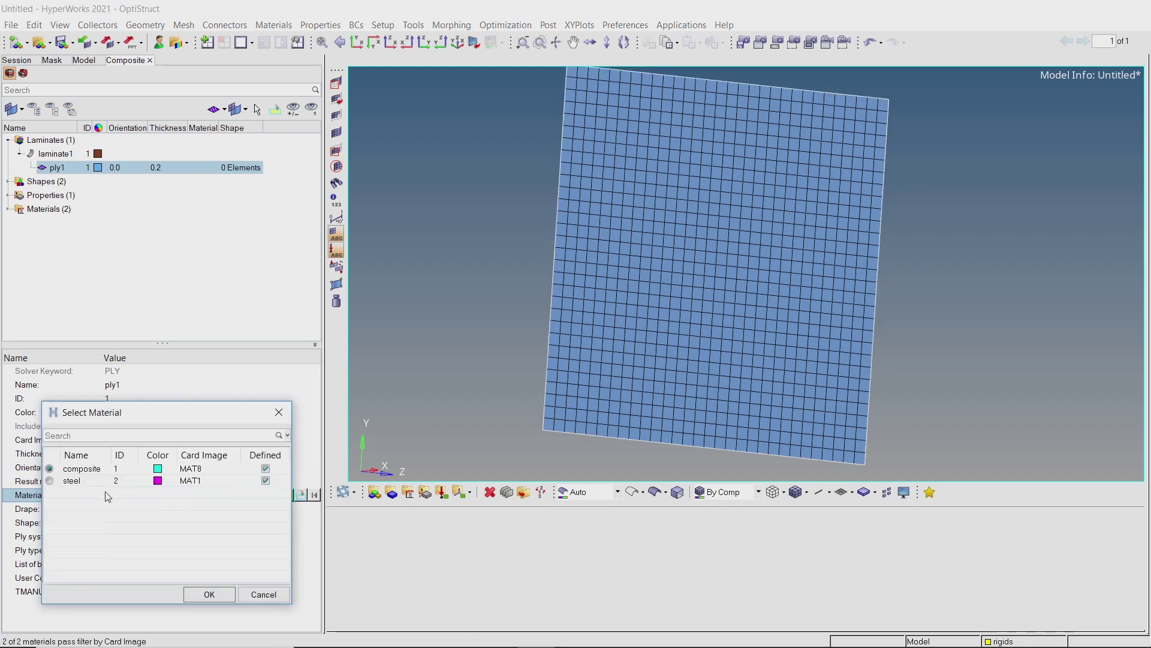
pyautogui.click(213, 595)
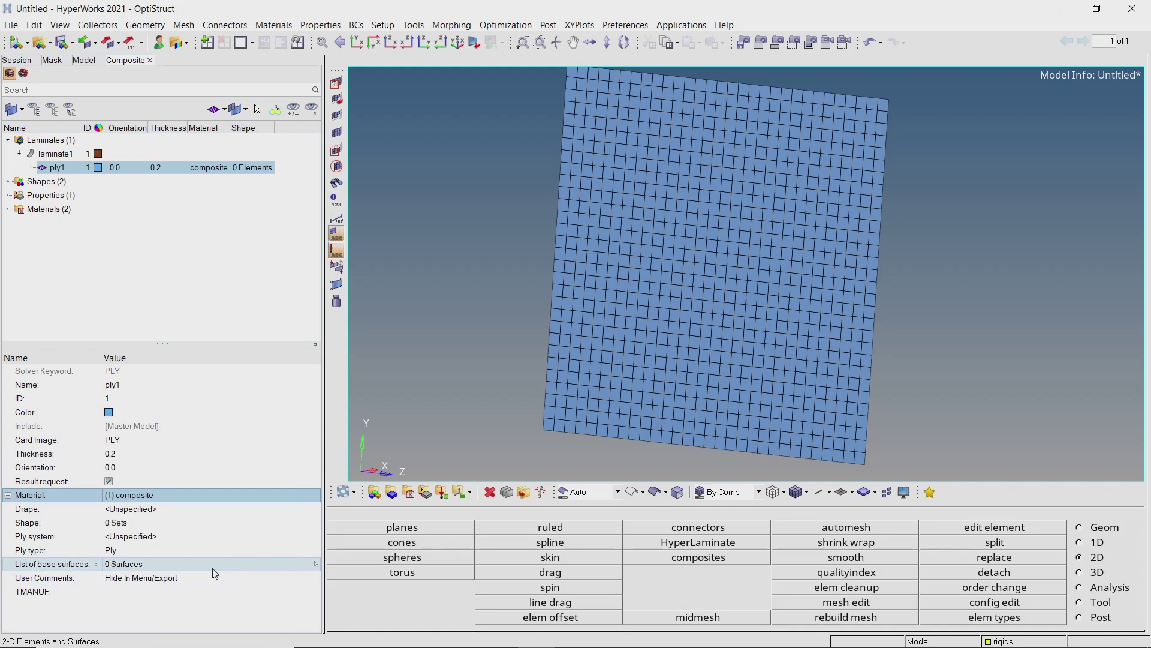
pyautogui.click(213, 525)
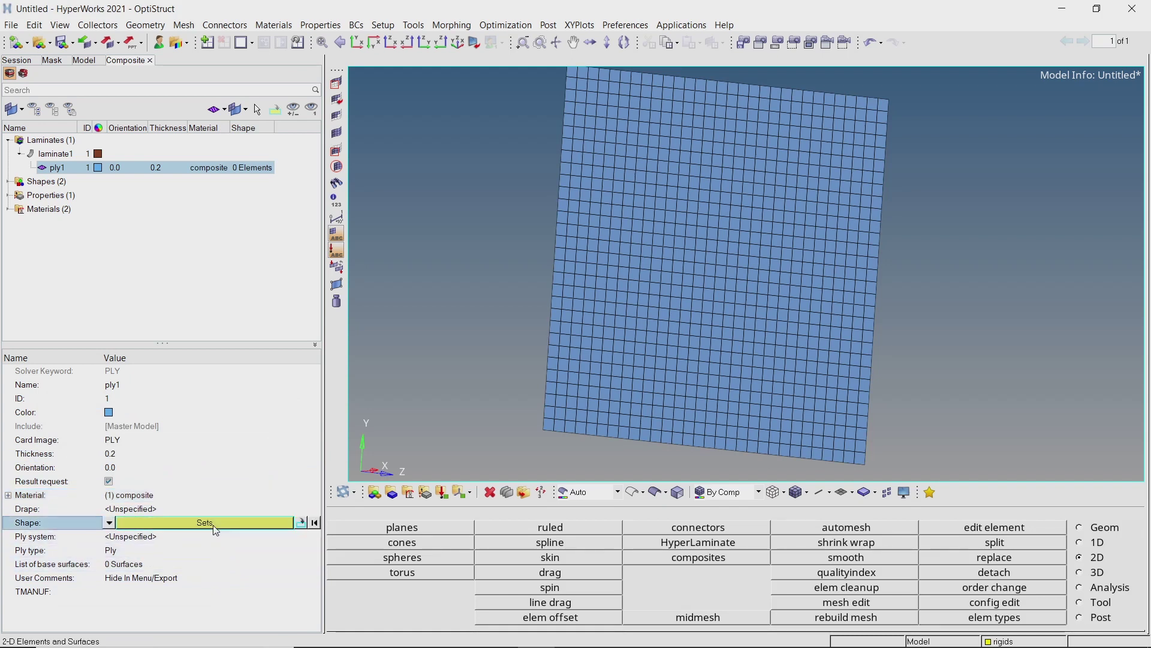
pyautogui.click(215, 525)
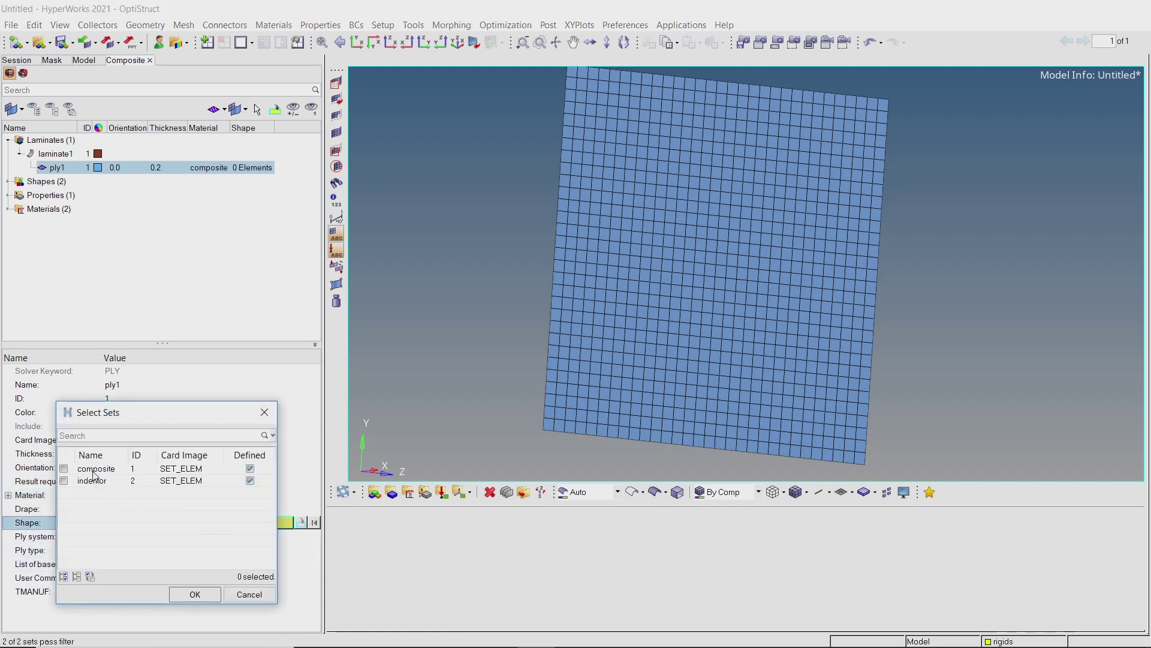
pyautogui.click(93, 470)
pyautogui.click(207, 595)
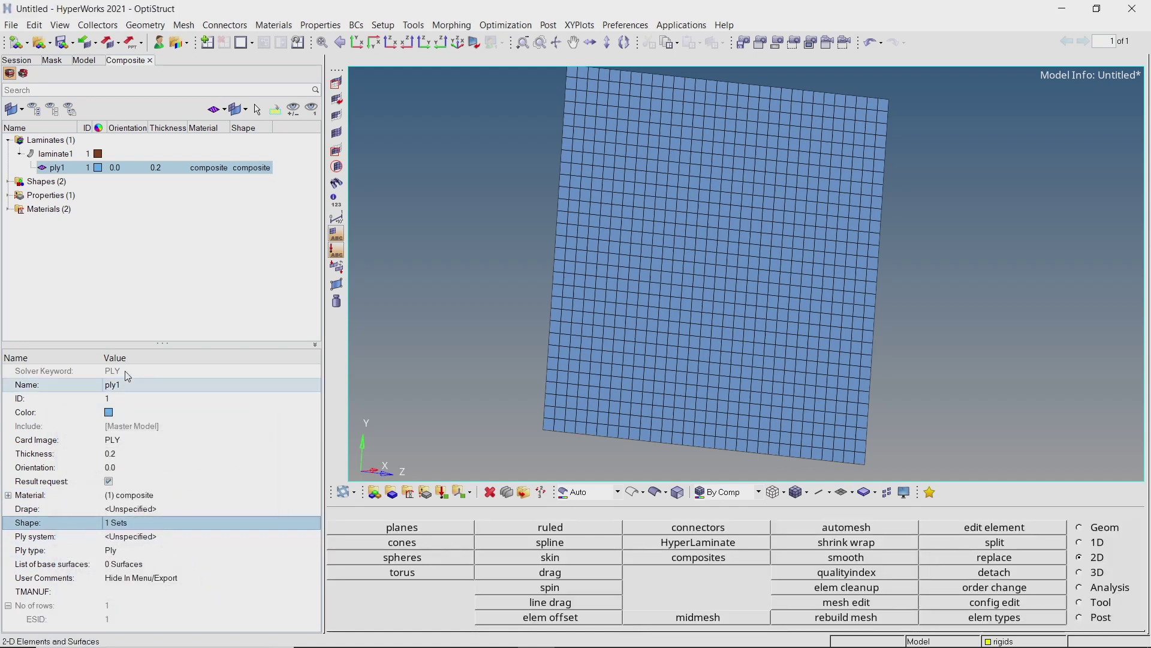
# - Duplicate ply1 with prefix 'ply' to create ply2 through ply5
pyautogui.rightClick(57, 172)
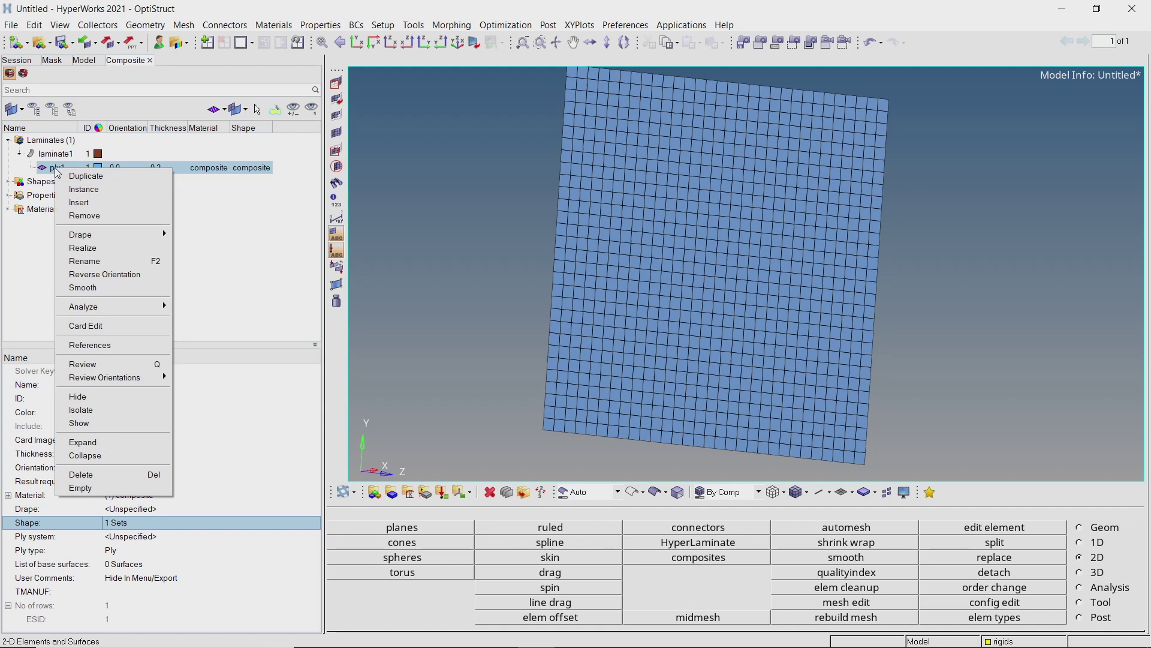
pyautogui.click(66, 172)
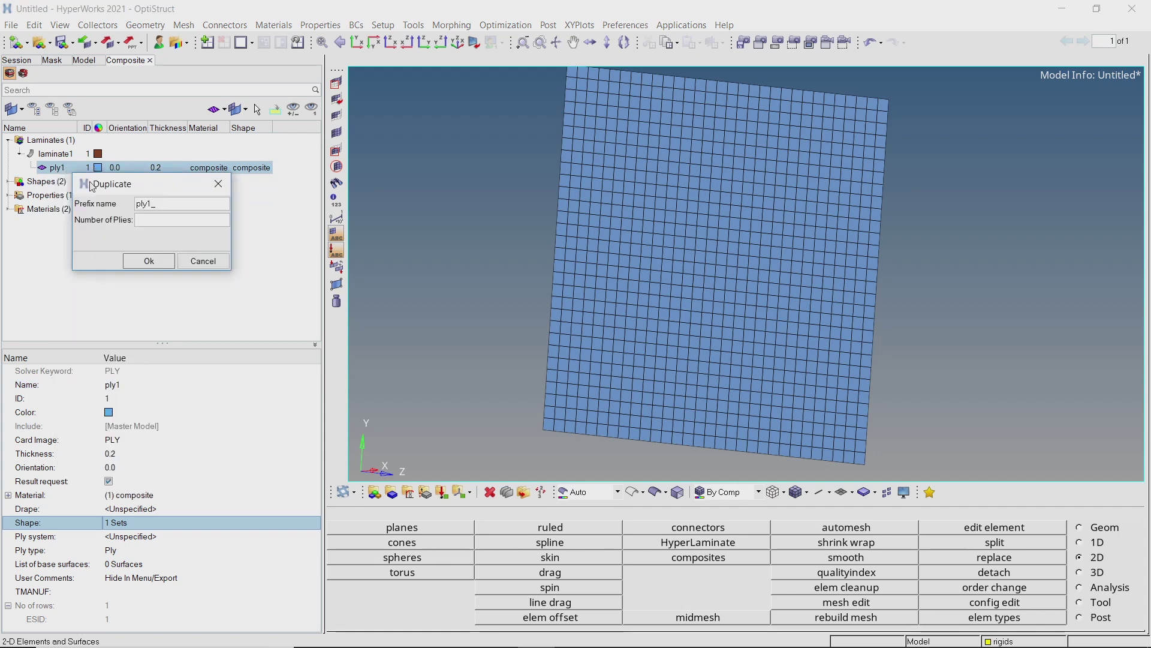
pyautogui.click(168, 208)
pyautogui.press('BackSpace')
pyautogui.press('BackSpace')
pyautogui.click(158, 263)
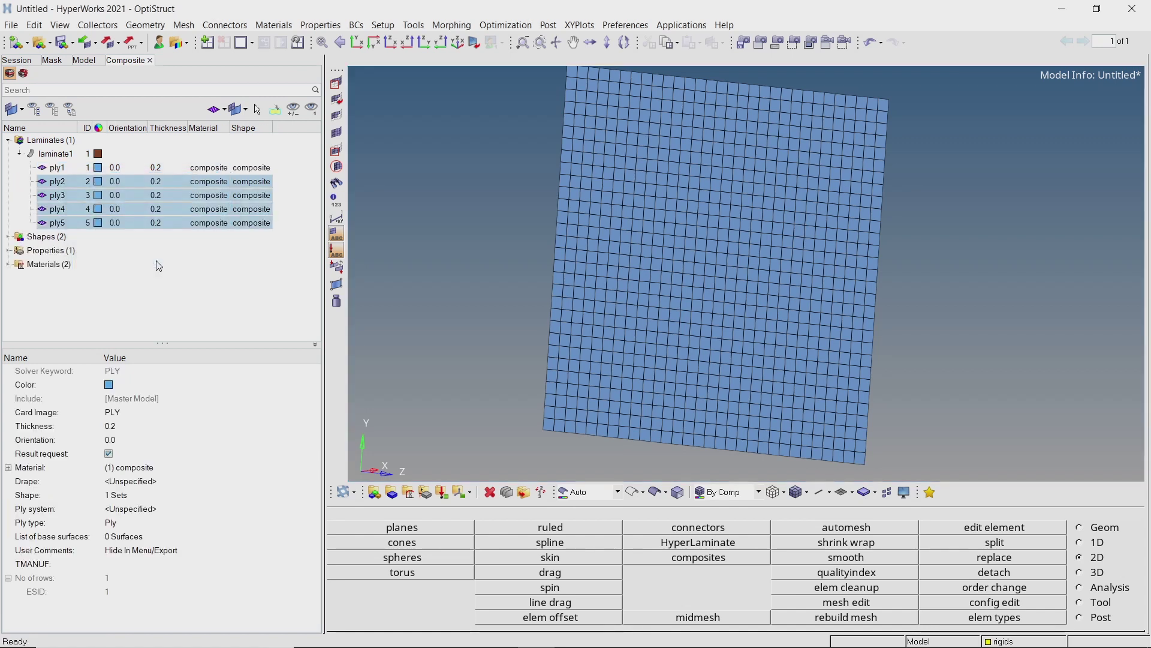
# - Set ply1's orientation to 45 and ply2's to -45
pyautogui.doubleClick(117, 167)
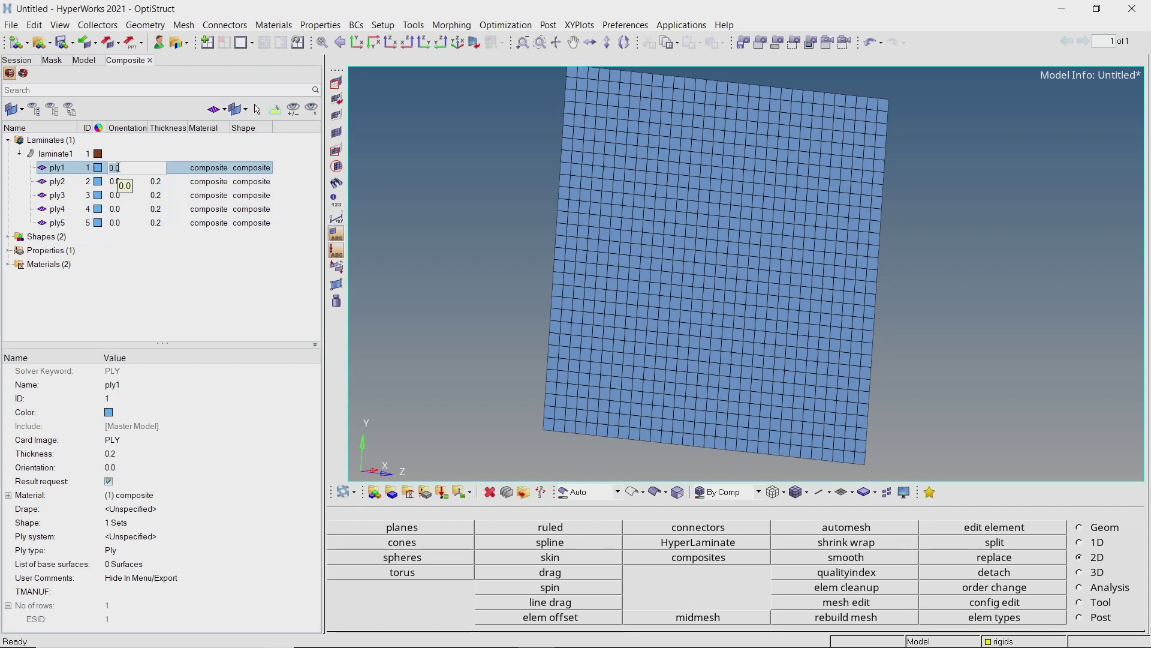
pyautogui.press('BackSpace')
pyautogui.press('BackSpace')
pyautogui.press('BackSpace')
pyautogui.write('45')
pyautogui.press('Return')
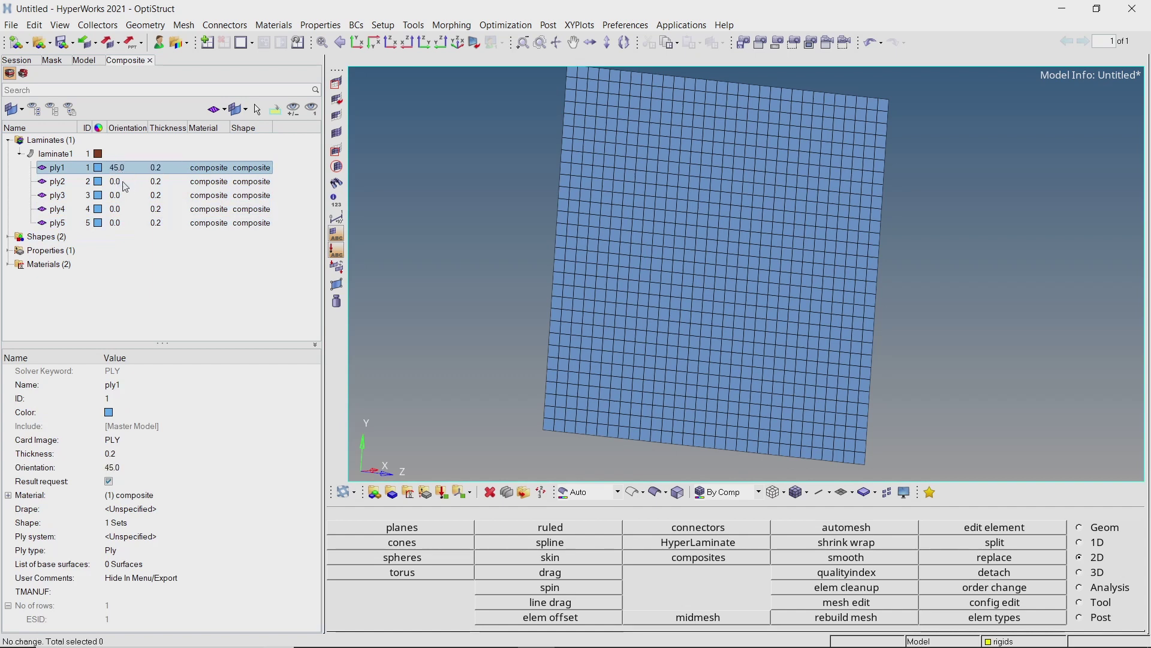
pyautogui.doubleClick(117, 181)
pyautogui.press('BackSpace')
pyautogui.press('BackSpace')
pyautogui.press('BackSpace')
pyautogui.write('-45')
pyautogui.press('Return')
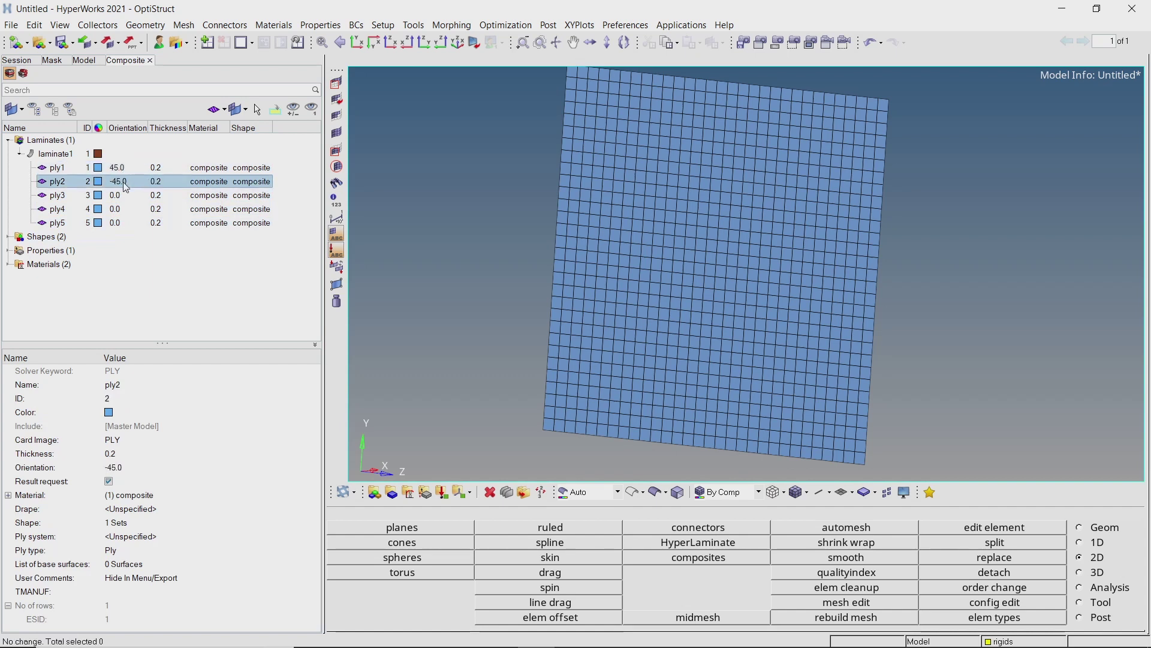
# - Set ply4's orientation to -45 and ply5's to 45
pyautogui.doubleClick(117, 209)
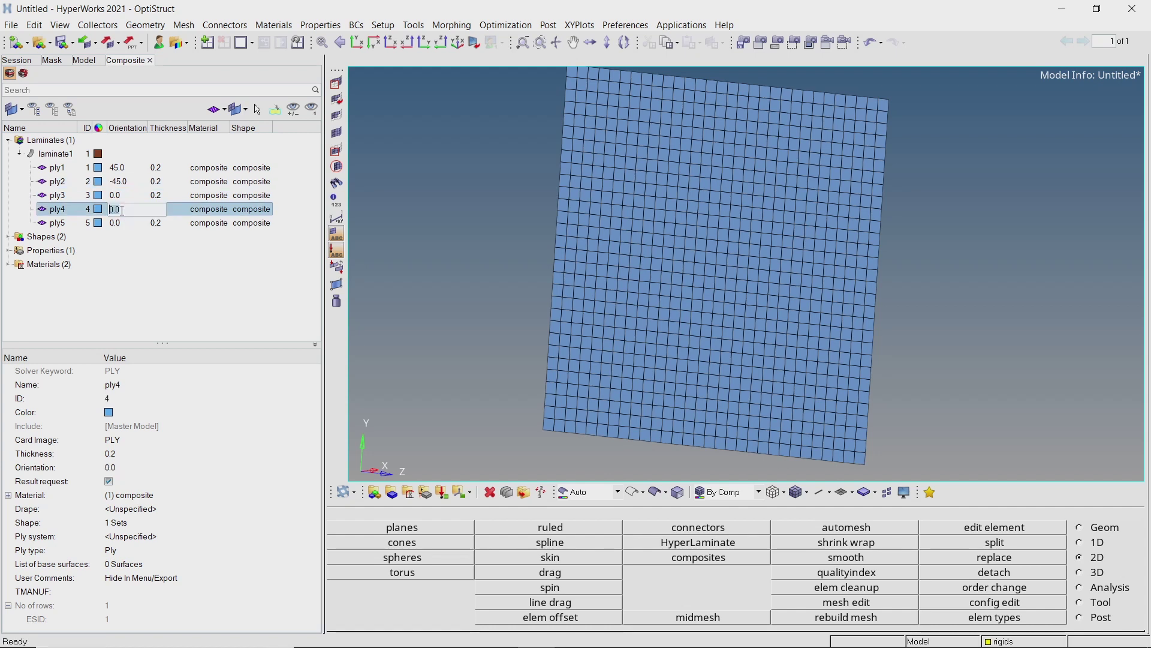
pyautogui.press('BackSpace')
pyautogui.press('BackSpace')
pyautogui.press('BackSpace')
pyautogui.write('-45')
pyautogui.press('Return')
pyautogui.doubleClick(118, 223)
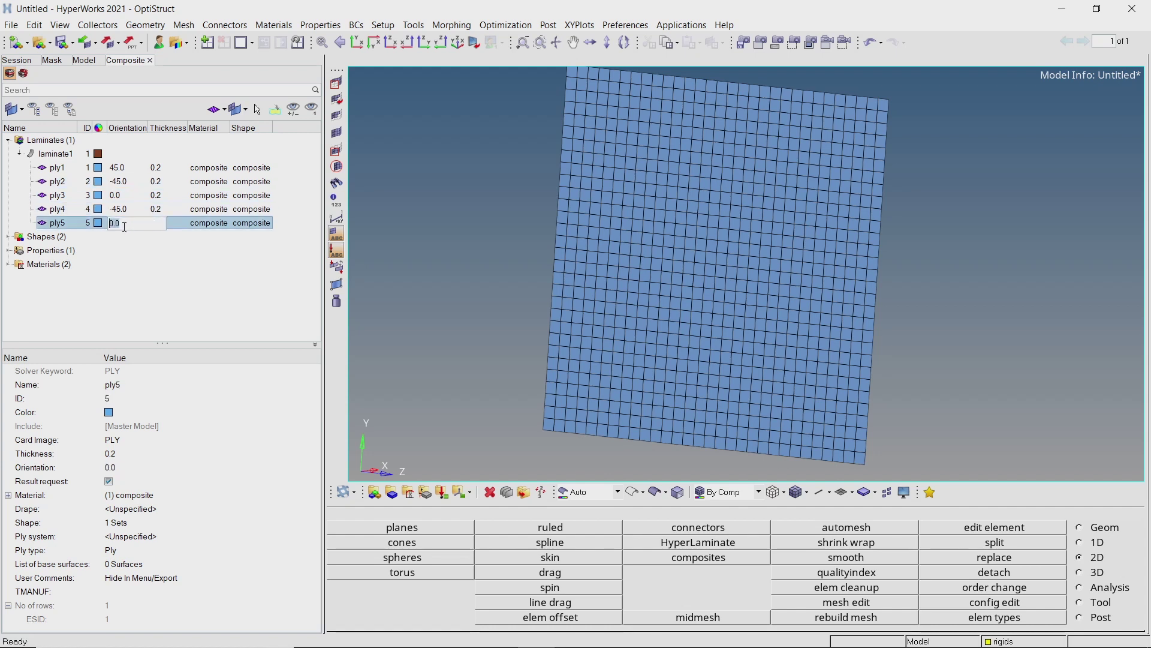
pyautogui.press('BackSpace')
pyautogui.press('BackSpace')
pyautogui.press('BackSpace')
pyautogui.write('45')
pyautogui.press('Return')
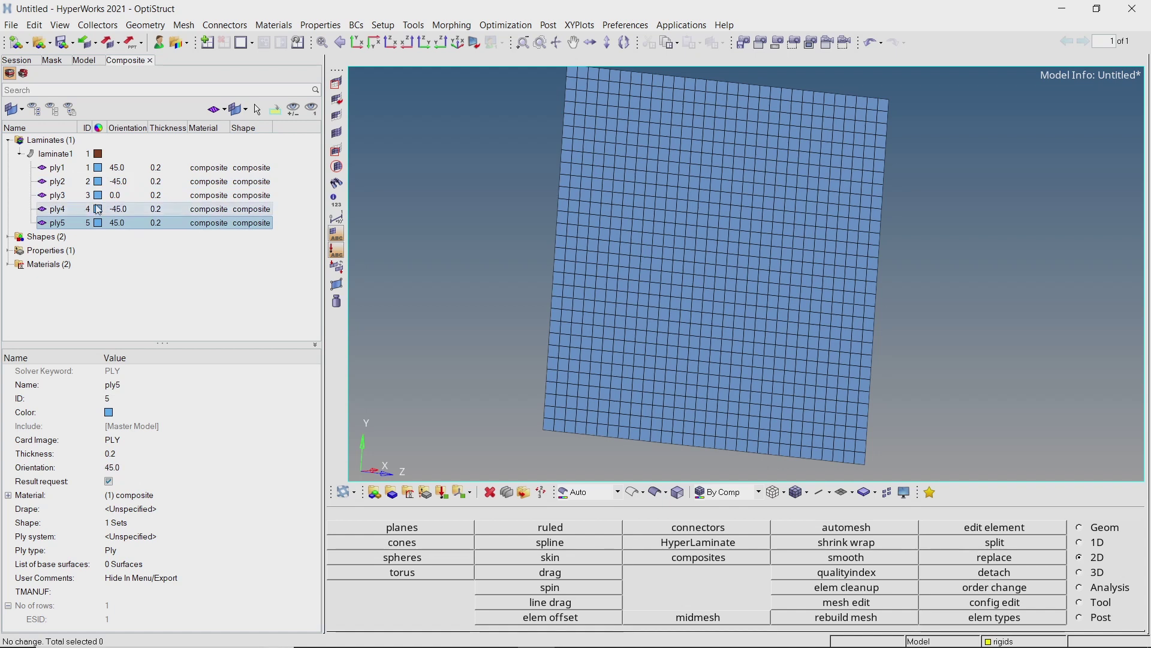
# - Auto-recolor ply1–ply5 with distinct colours and close the Composite browser
pyautogui.click(62, 170)
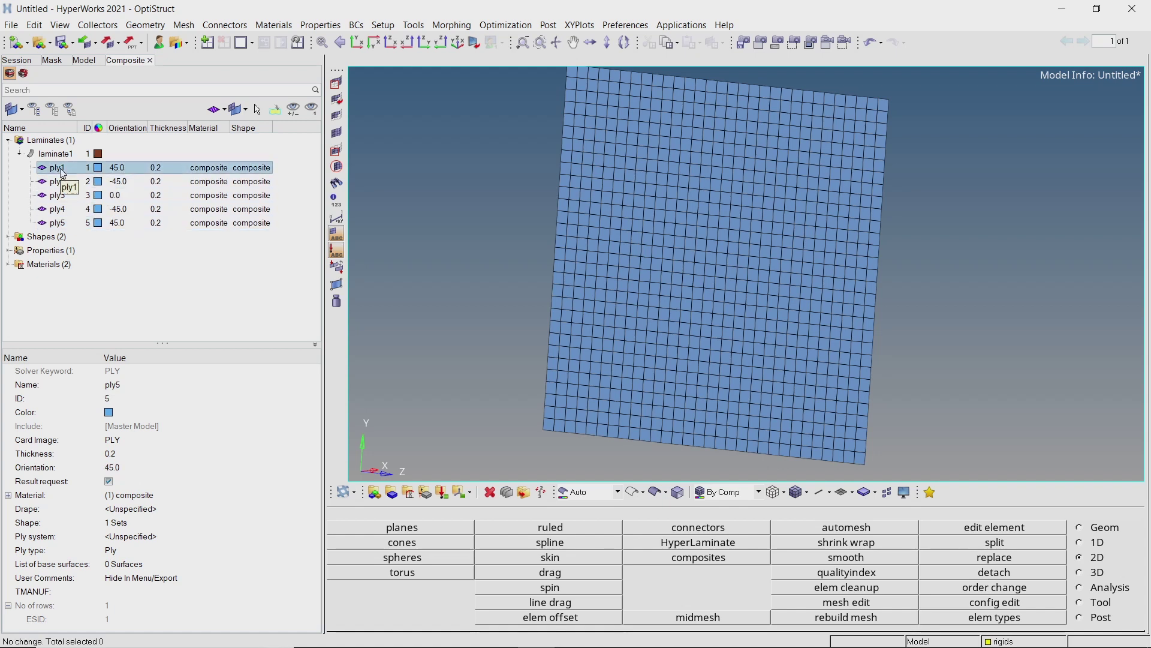
pyautogui.keyDown('shift'); pyautogui.click(67, 224); pyautogui.keyUp('shift')
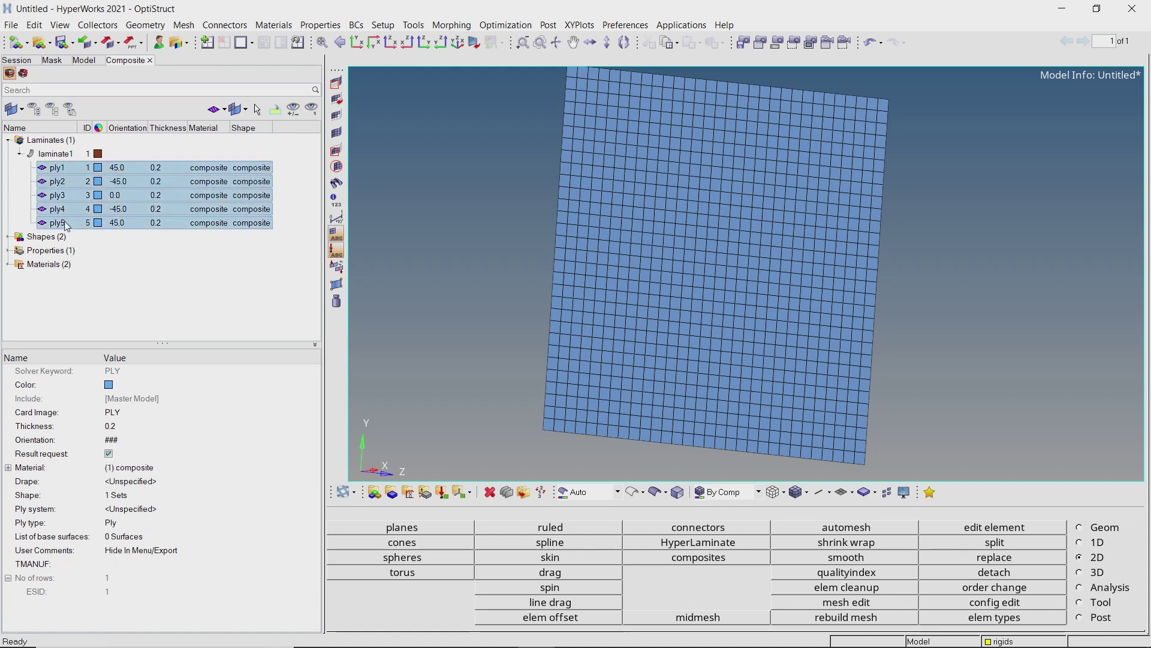
pyautogui.click(97, 223)
pyautogui.click(142, 233)
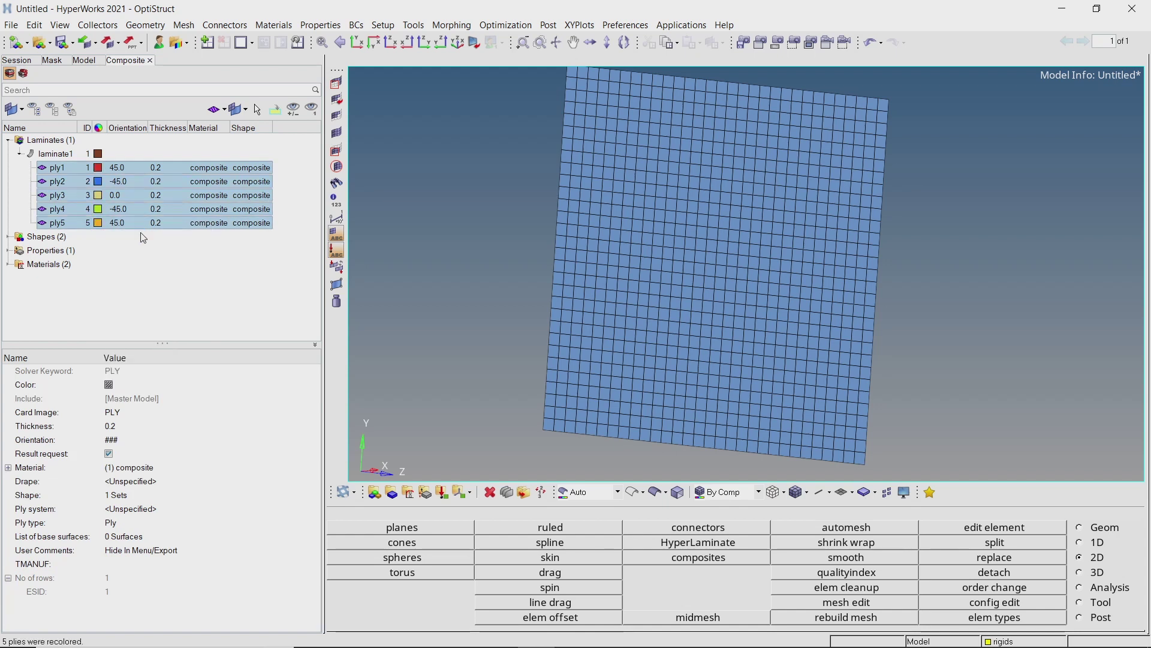
pyautogui.click(150, 61)
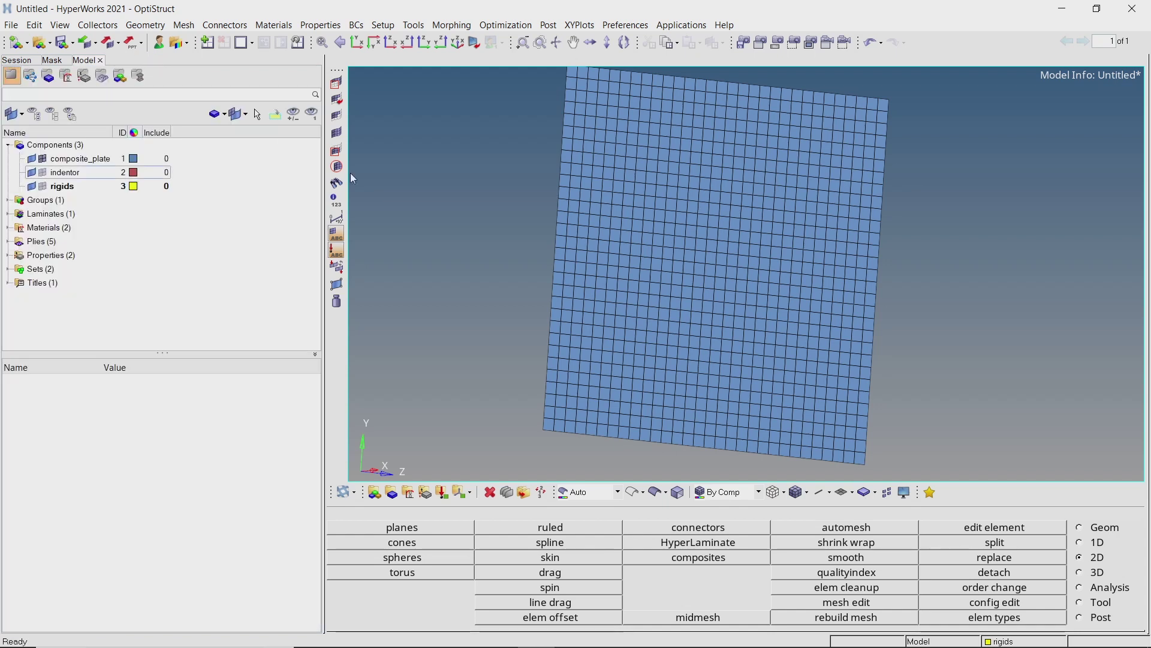
# - Tilt the plate into perspective and draw the shells with their thickness
pyautogui.keyDown('ctrl'); pyautogui.moveTo(766, 366); pyautogui.dragTo(723, 290, button='right'); pyautogui.keyUp('ctrl')
pyautogui.keyDown('ctrl'); pyautogui.moveTo(691, 346); pyautogui.dragTo(800, 388); pyautogui.keyUp('ctrl')
pyautogui.scroll(3, 800, 389)
pyautogui.scroll(2, 802, 394)
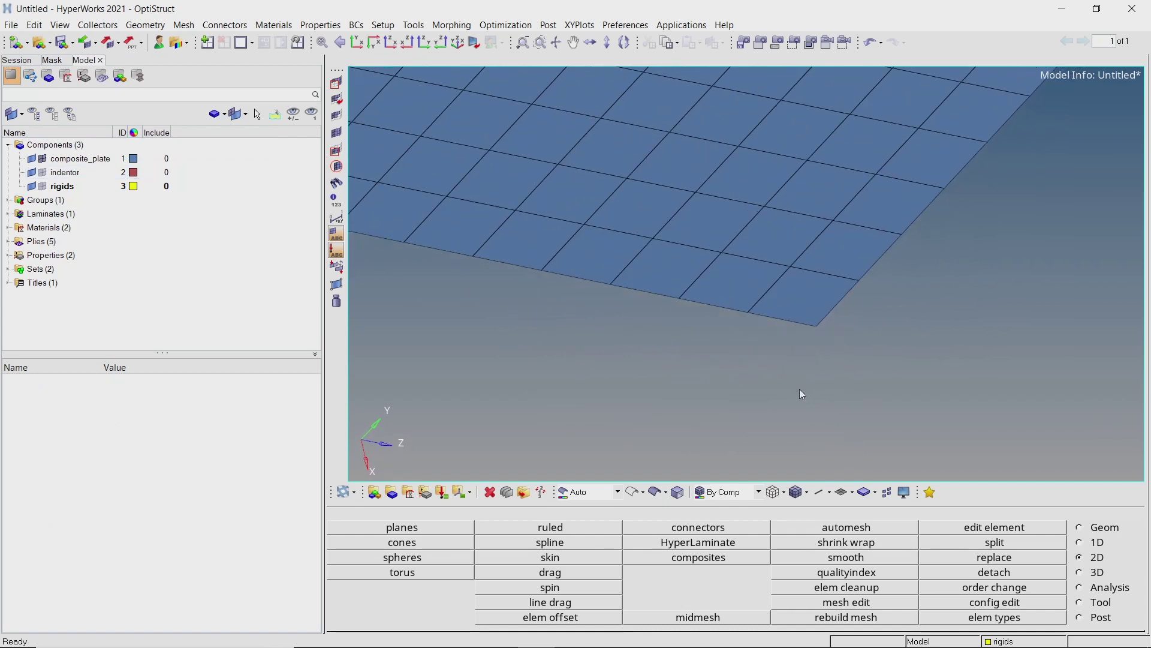
pyautogui.scroll(3, 830, 345)
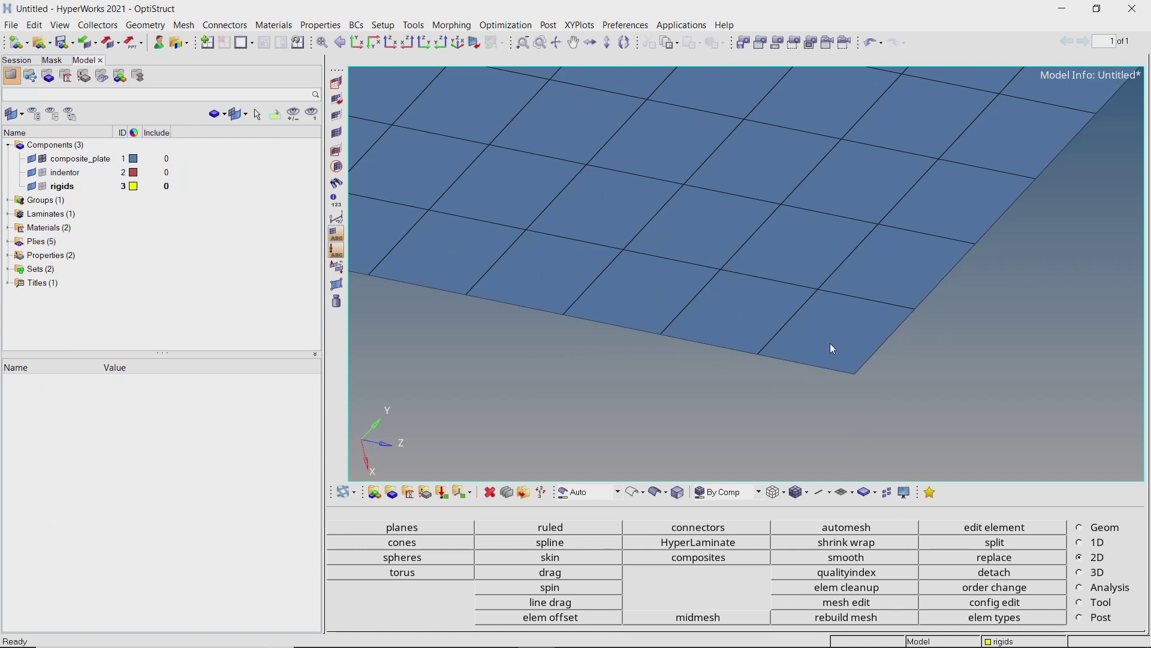
pyautogui.click(854, 494)
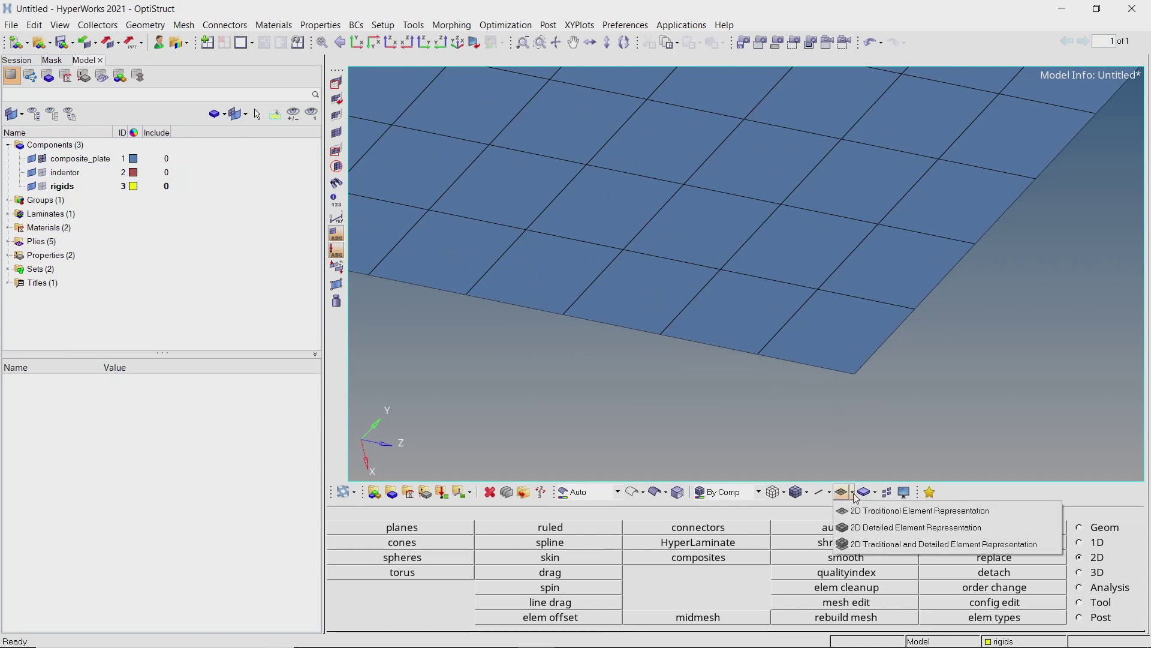
pyautogui.click(866, 528)
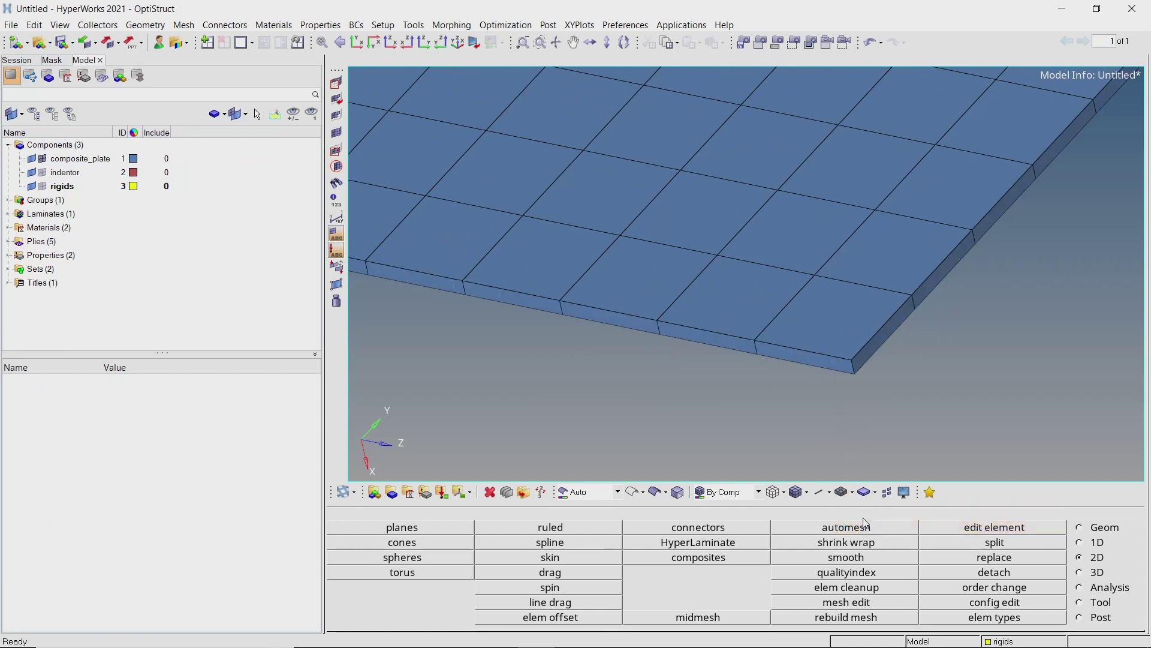
# - Show the stacked composite layers and colour the model by property
pyautogui.click(877, 493)
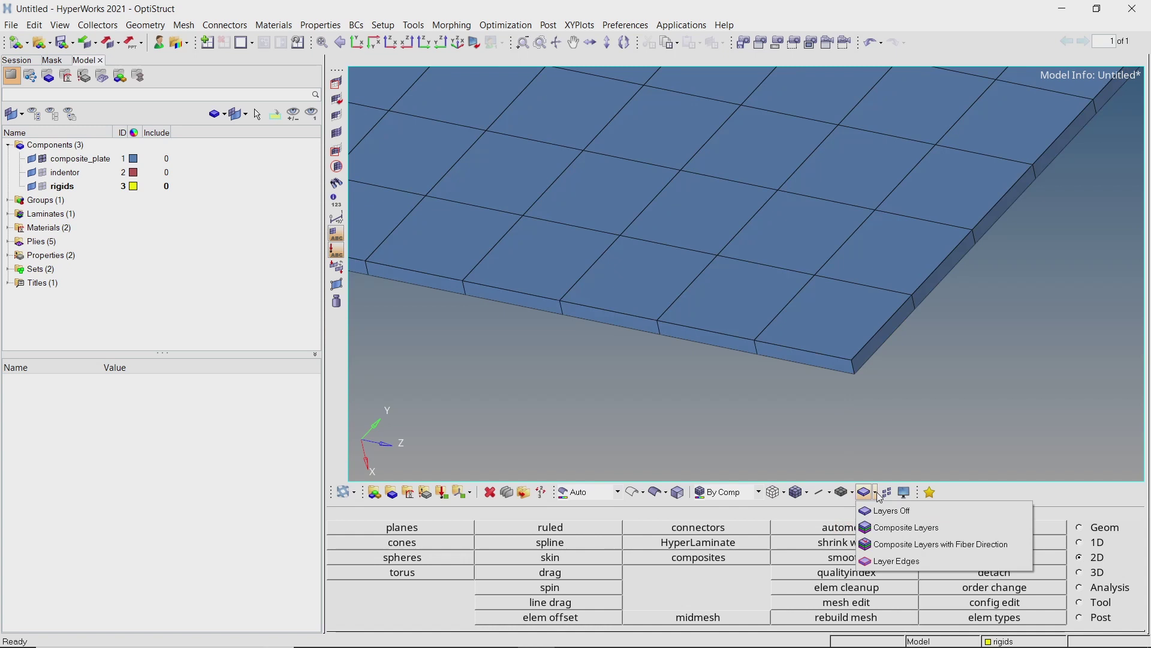
pyautogui.click(892, 528)
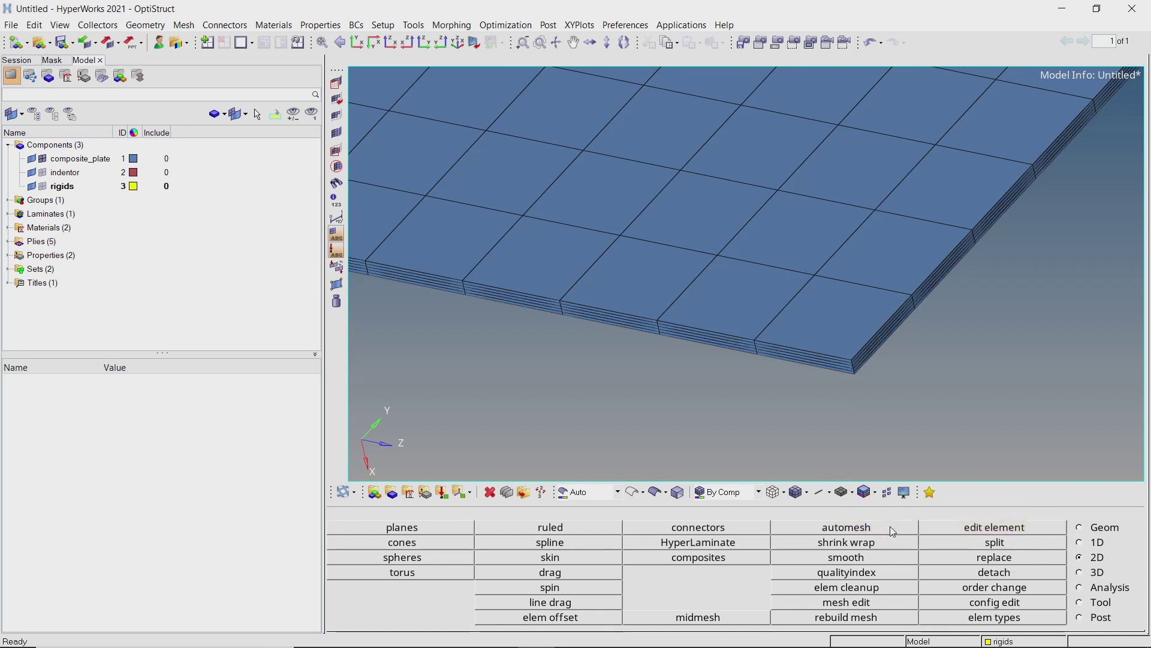
pyautogui.click(745, 493)
pyautogui.click(740, 527)
pyautogui.scroll(2, 822, 354)
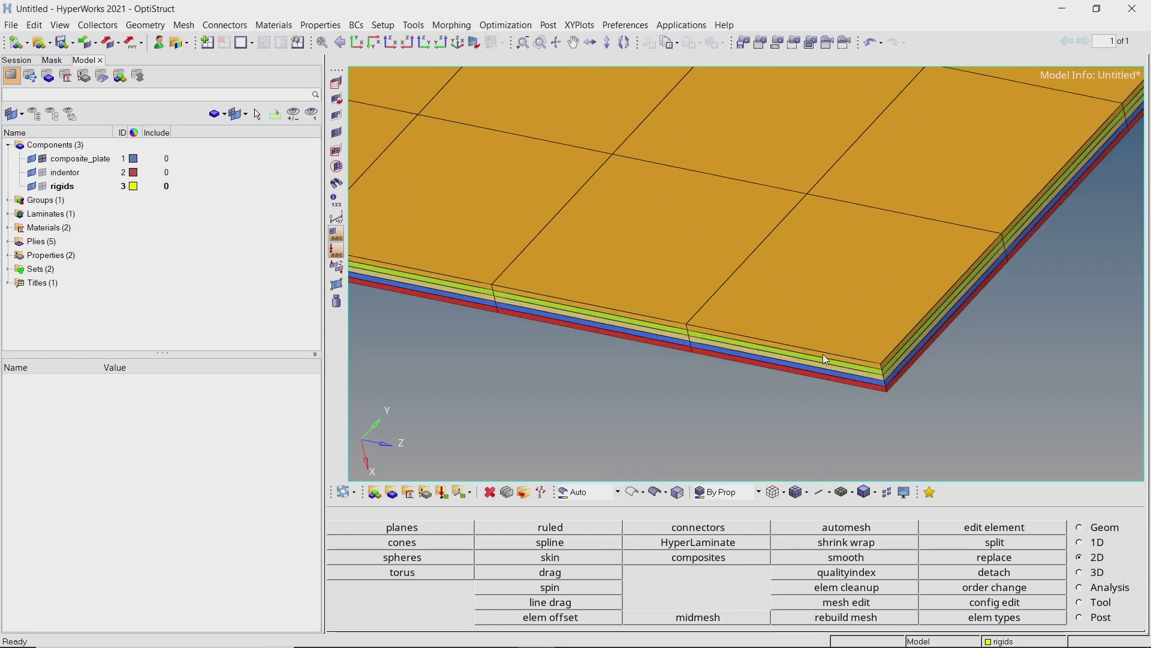
# - Show ply layers with fiber direction and hide ply5 down to ply2
pyautogui.click(876, 492)
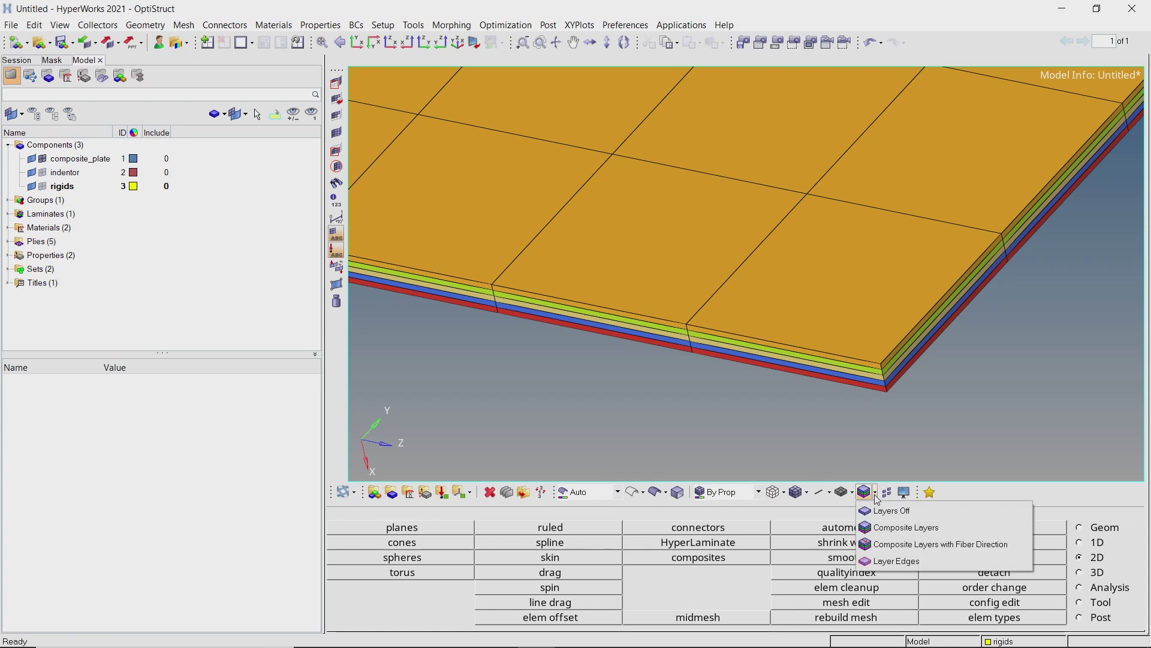
pyautogui.click(877, 543)
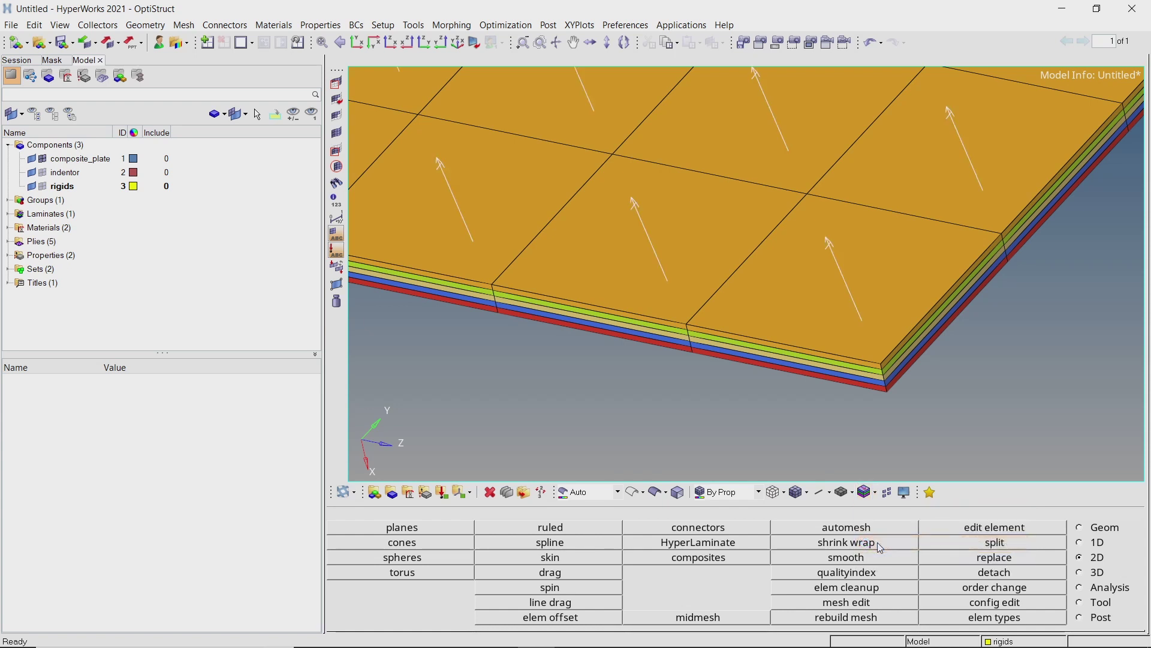
pyautogui.click(8, 241)
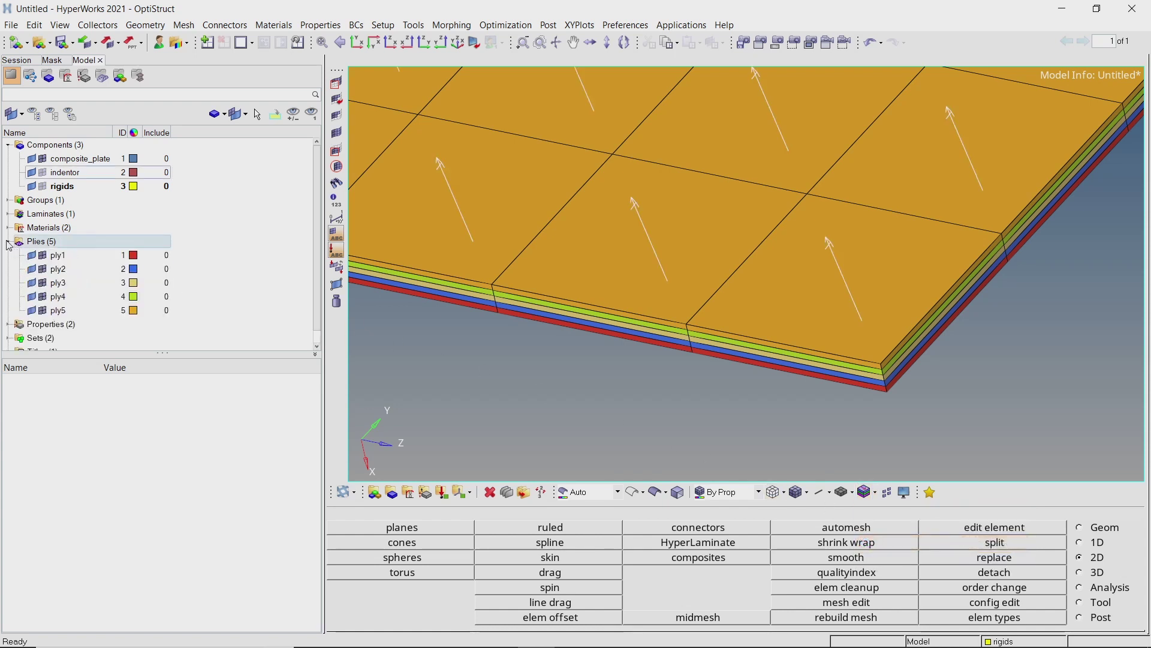
pyautogui.click(46, 311)
pyautogui.click(44, 296)
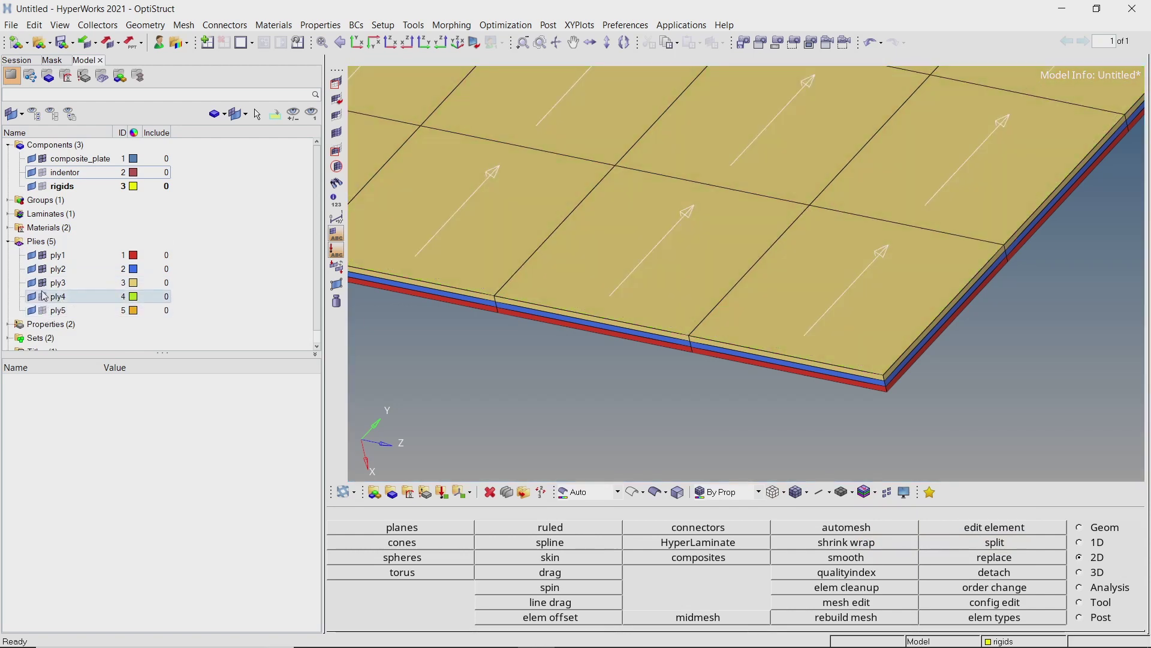
pyautogui.click(46, 282)
pyautogui.click(46, 272)
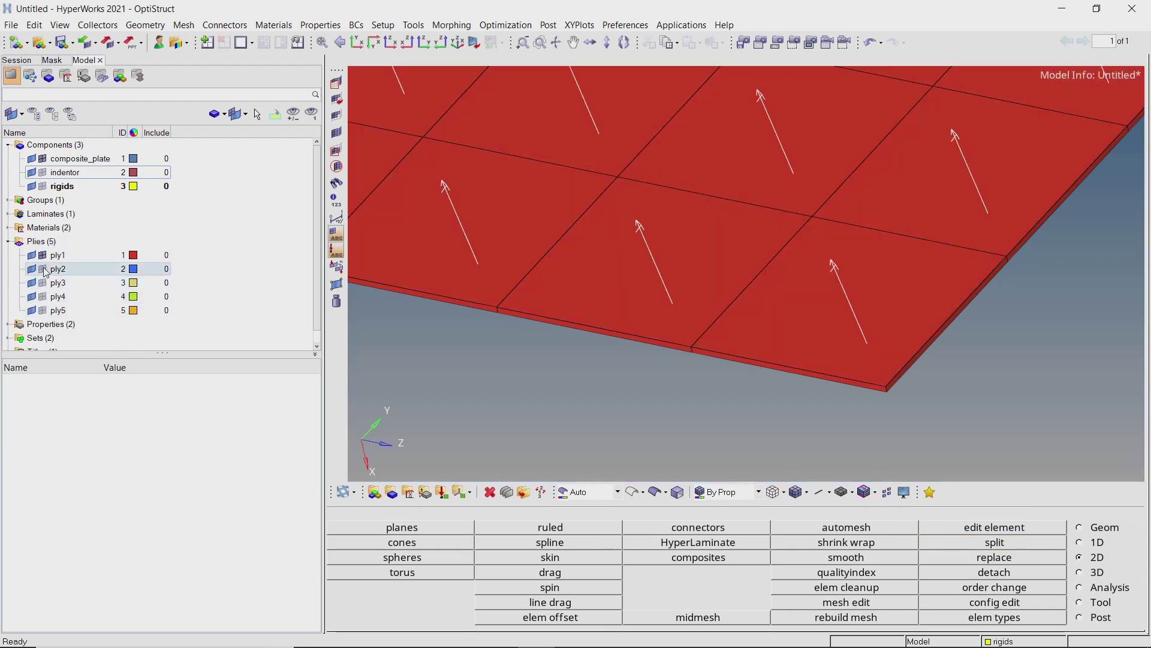
# - Make ply2 through ply5 visible again and collapse the ply list
pyautogui.click(47, 269)
pyautogui.click(46, 283)
pyautogui.click(45, 297)
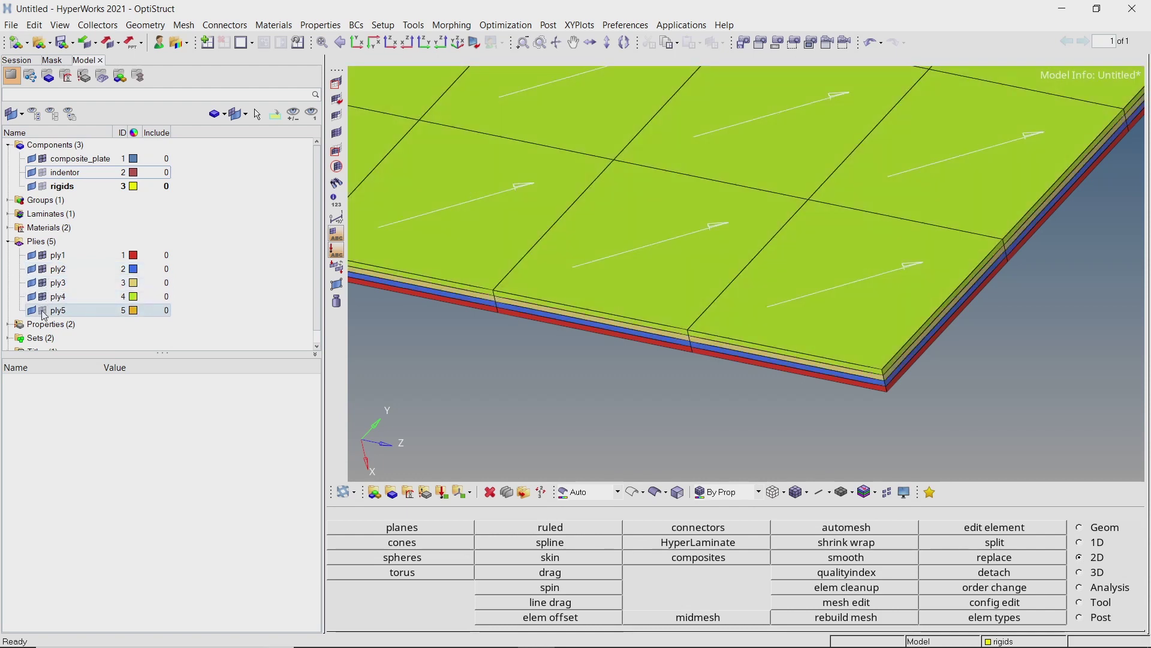
pyautogui.click(46, 311)
pyautogui.click(8, 241)
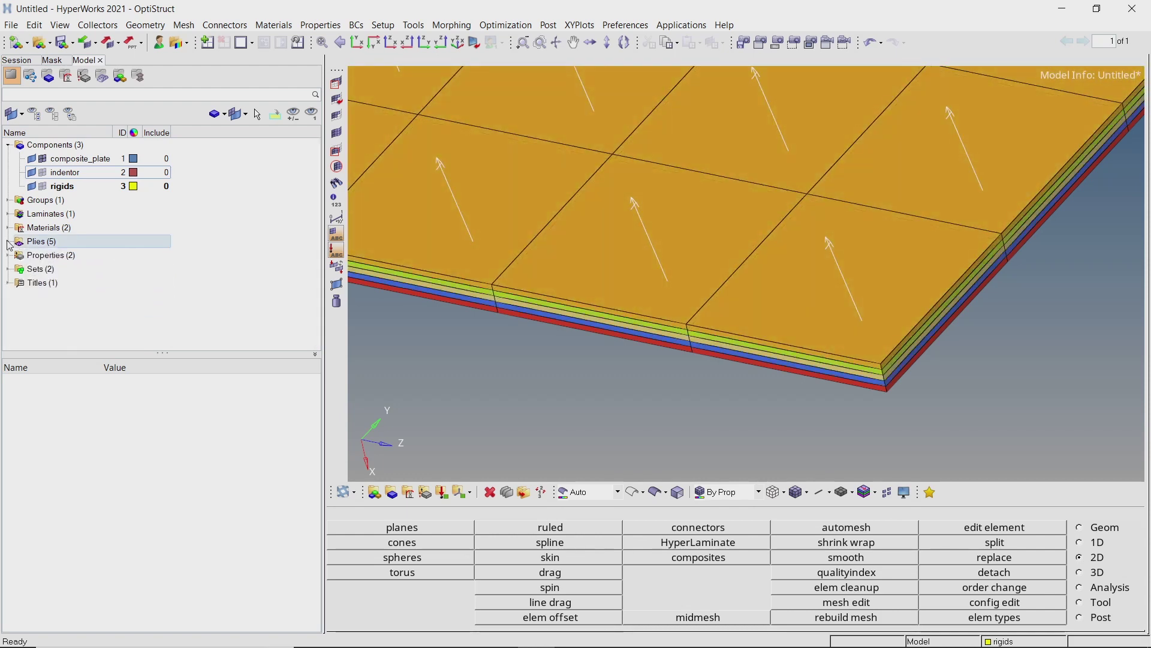
# - Set layers off, 2D traditional shell display, and colouring by component
pyautogui.click(875, 497)
pyautogui.click(867, 512)
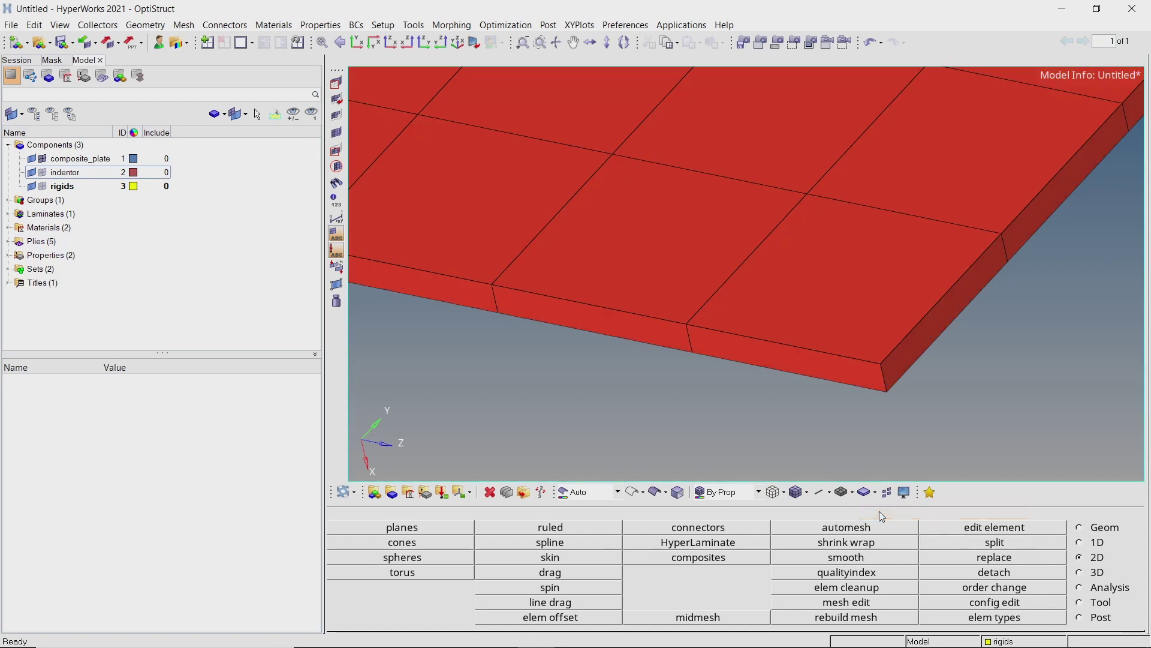
pyautogui.click(854, 496)
pyautogui.click(858, 509)
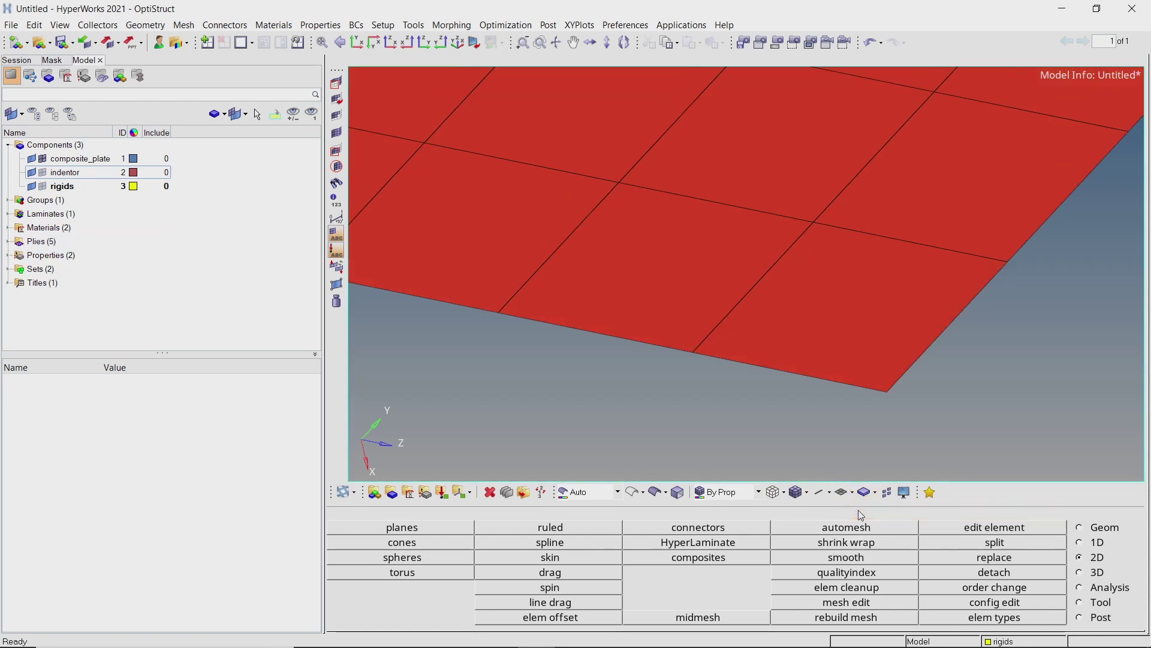
pyautogui.click(733, 495)
pyautogui.click(727, 516)
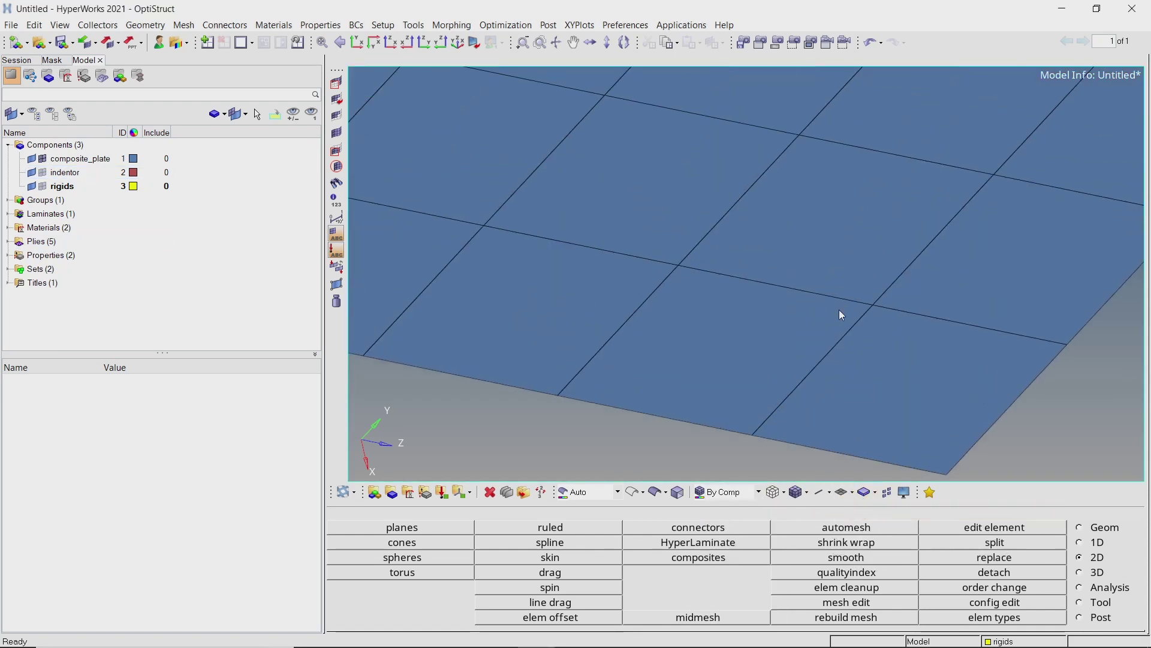
# - Rotate the model so the plate stands nearly upright as a panel
pyautogui.moveTo(842, 316)
pyautogui.keyDown('ctrl'); pyautogui.mouseDown()
pyautogui.moveTo(783, 270)
pyautogui.moveTo(675, 314)
pyautogui.moveTo(747, 177)
pyautogui.moveTo(837, 291)
pyautogui.mouseUp(); pyautogui.keyUp('ctrl')
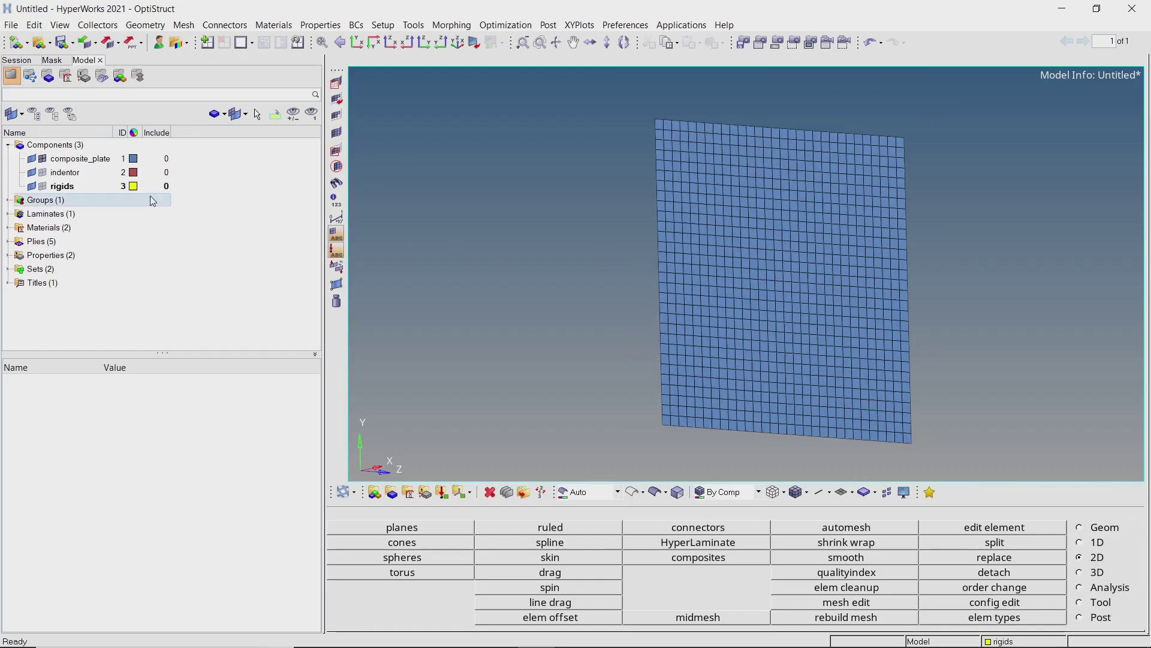
# - Show the red indentor sphere and create a load collector named spc
pyautogui.click(45, 173)
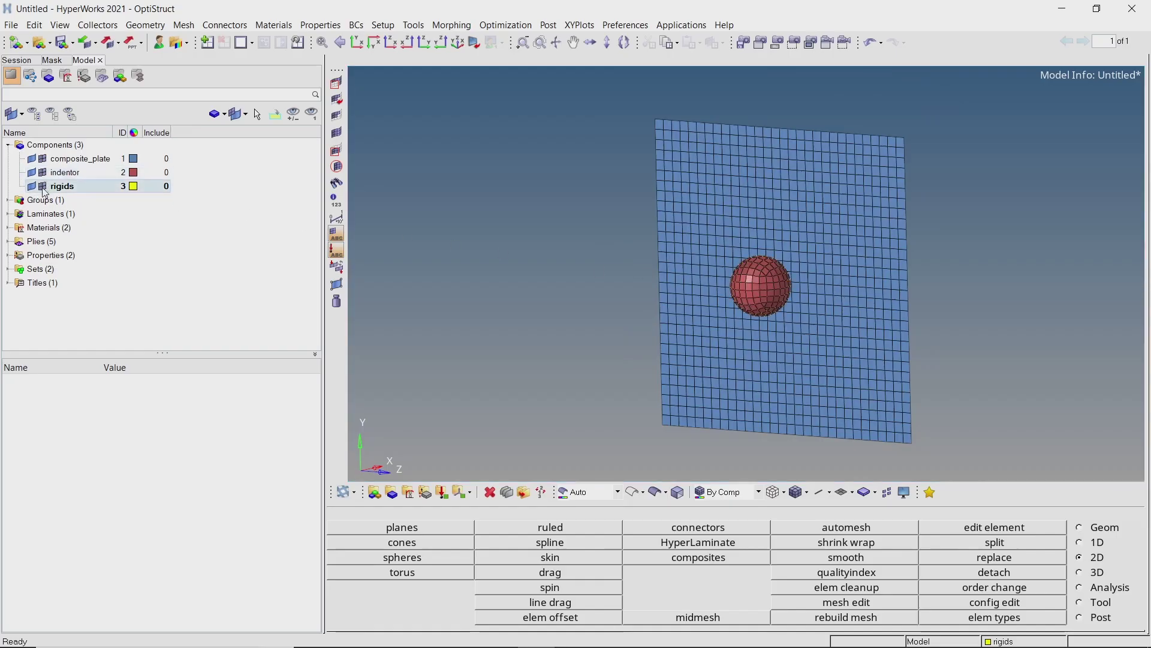
pyautogui.rightClick(258, 145)
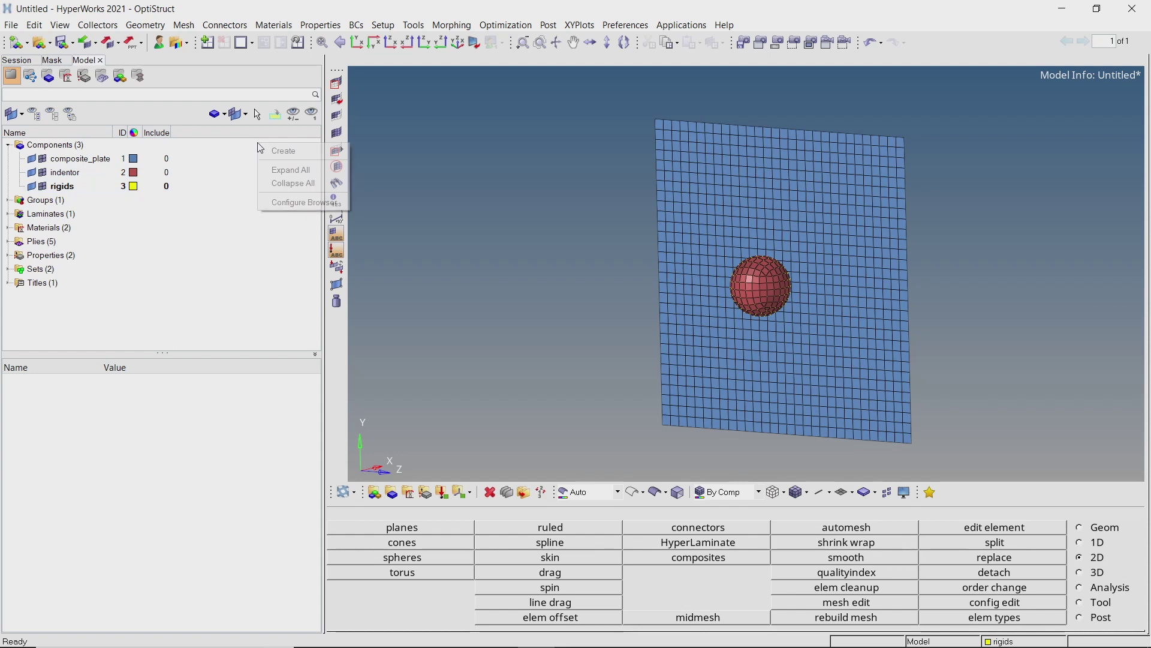
pyautogui.moveTo(325, 151)
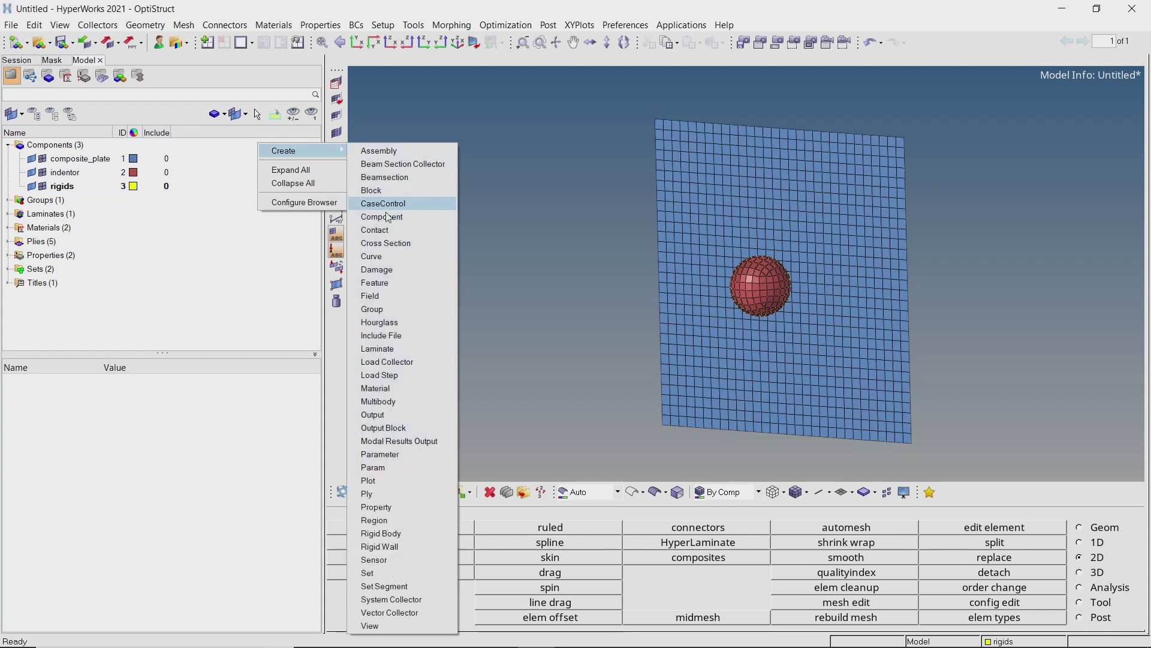
pyautogui.click(419, 364)
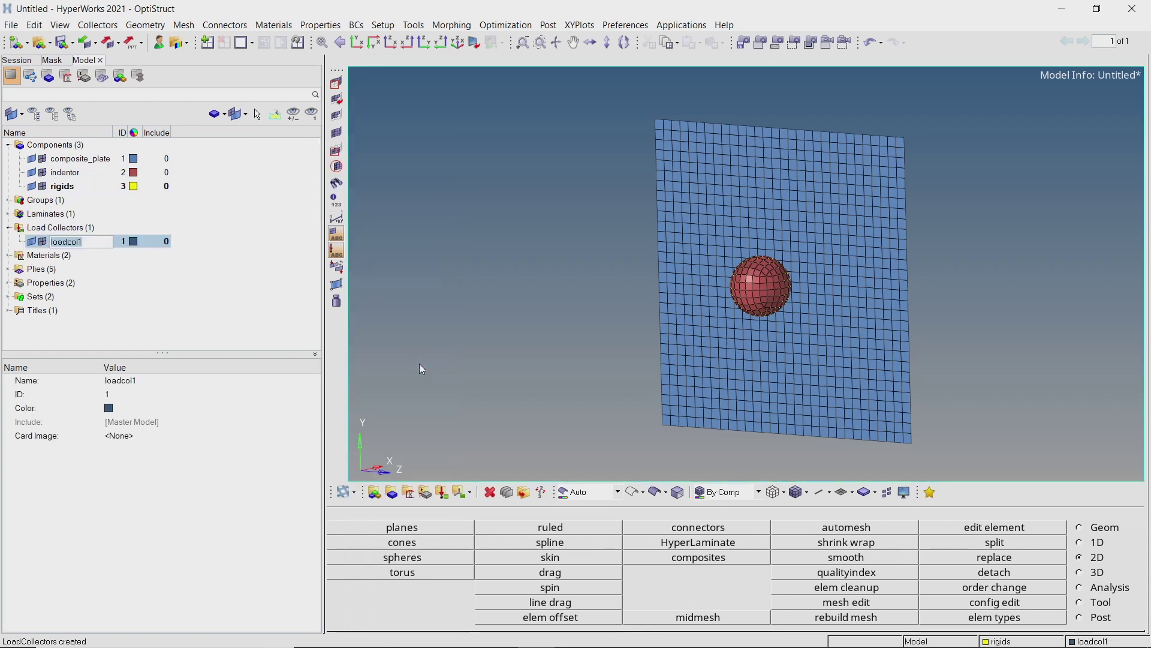
pyautogui.write('spc')
pyautogui.press('Return')
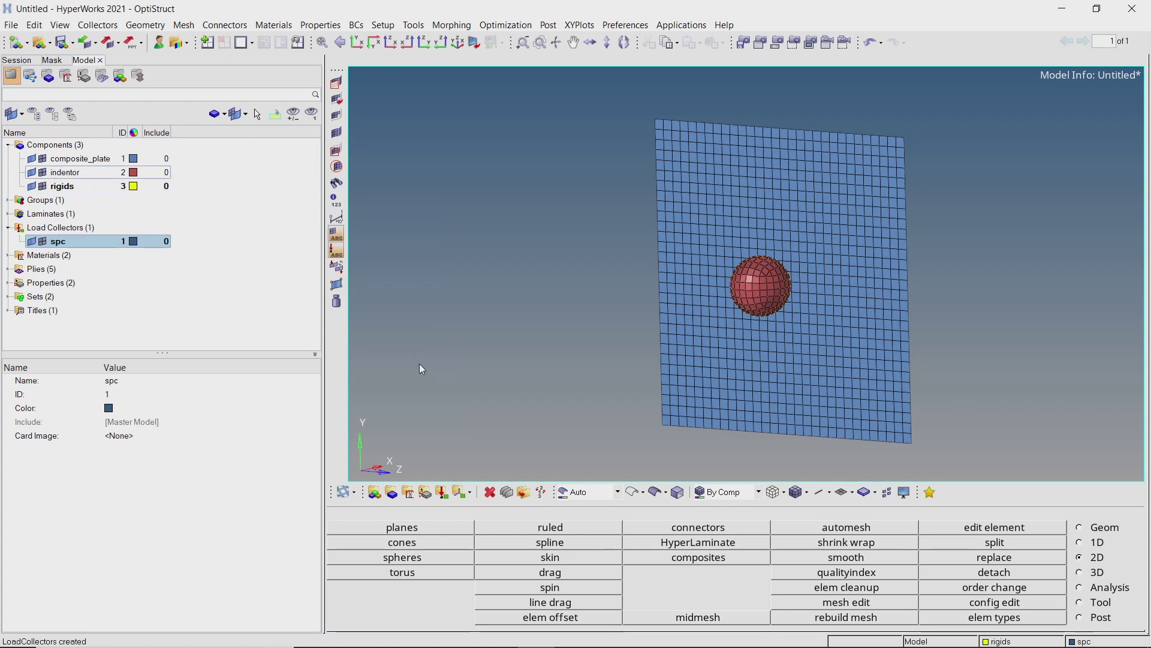
# - Fix dof1–dof6 on the plate's right, top, left and bottom free edges, then hide the indentor
pyautogui.click(1104, 589)
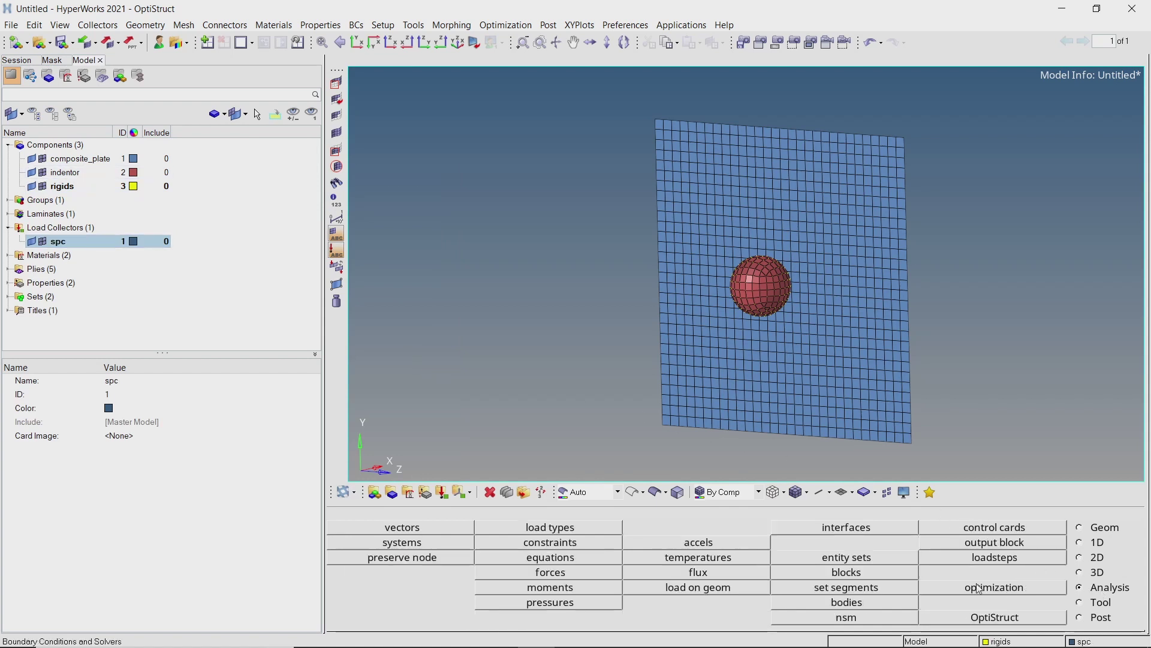
pyautogui.click(573, 544)
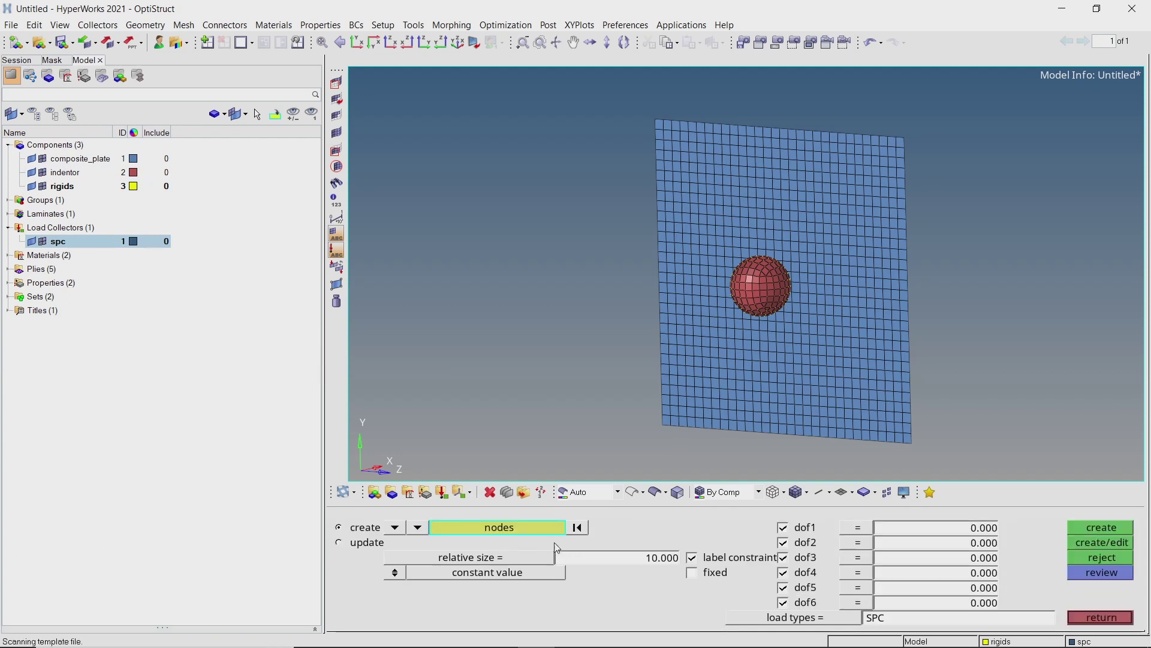
pyautogui.click(418, 528)
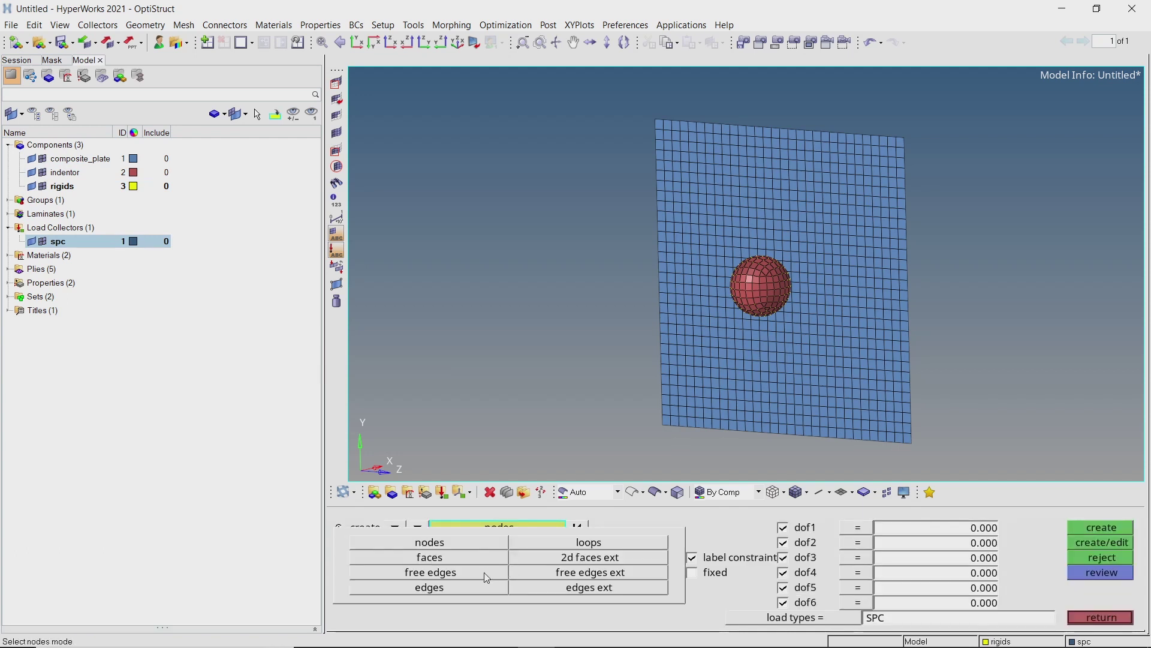
pyautogui.click(484, 574)
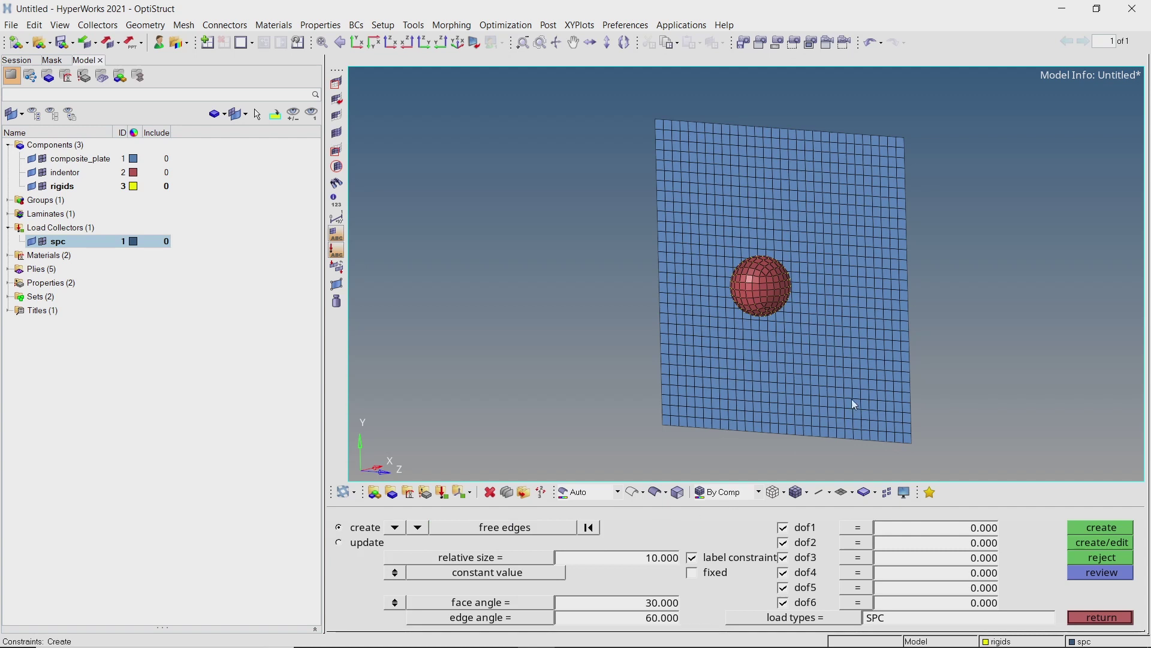
pyautogui.click(905, 327)
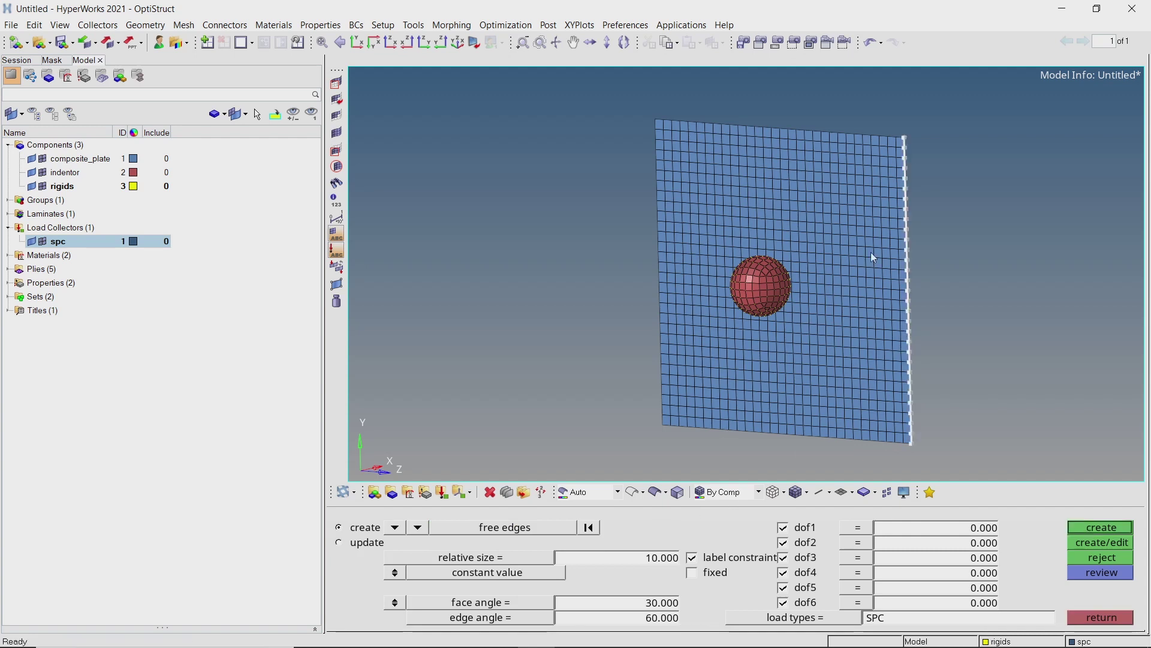
pyautogui.click(824, 135)
pyautogui.click(659, 216)
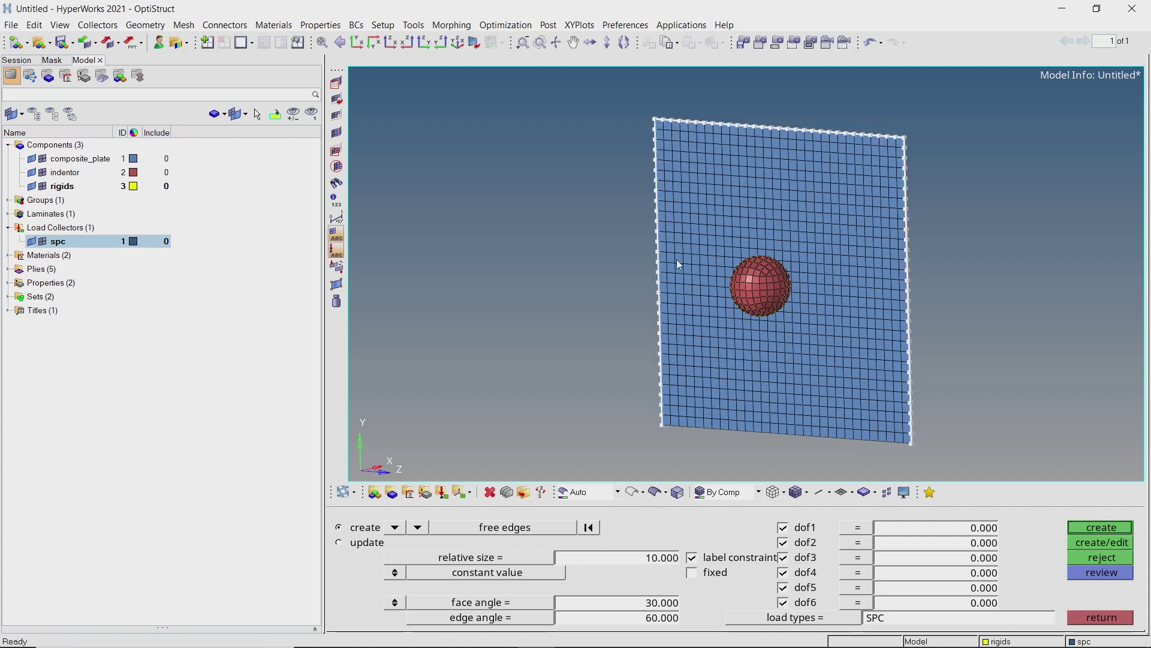
pyautogui.click(778, 432)
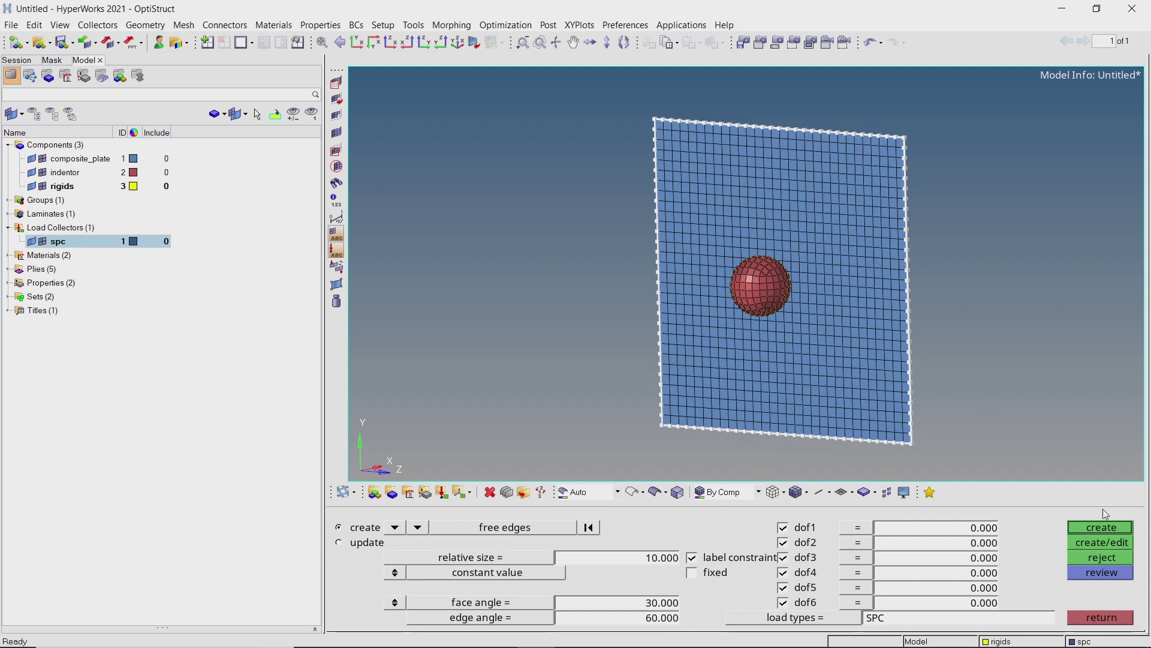
pyautogui.click(1102, 527)
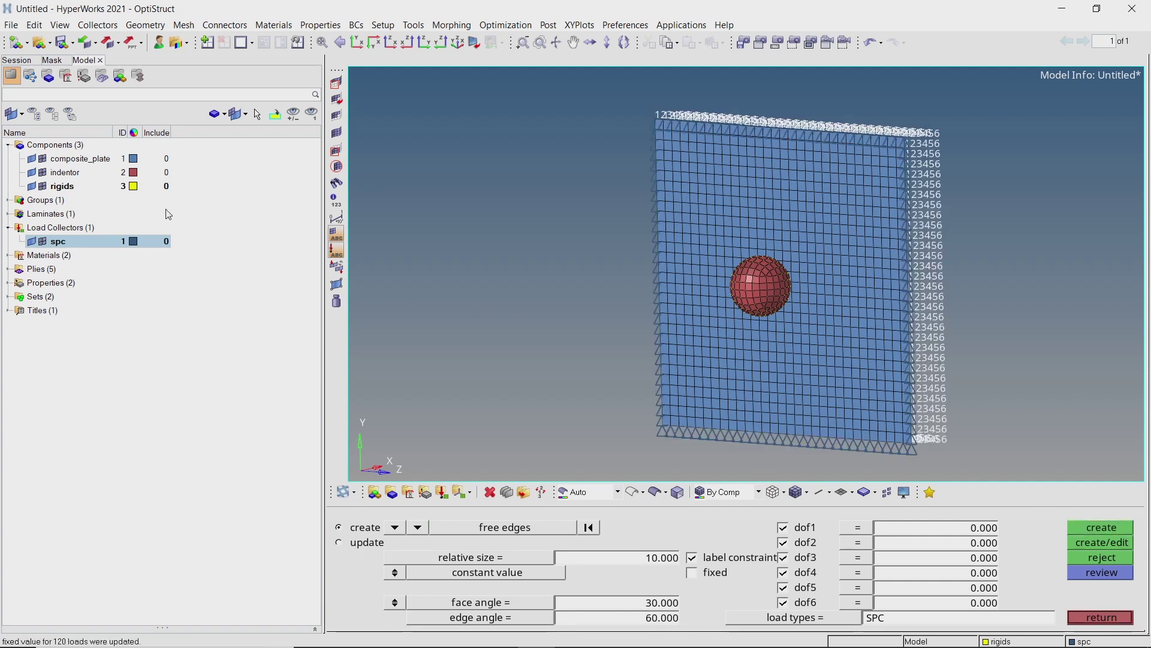
pyautogui.click(43, 173)
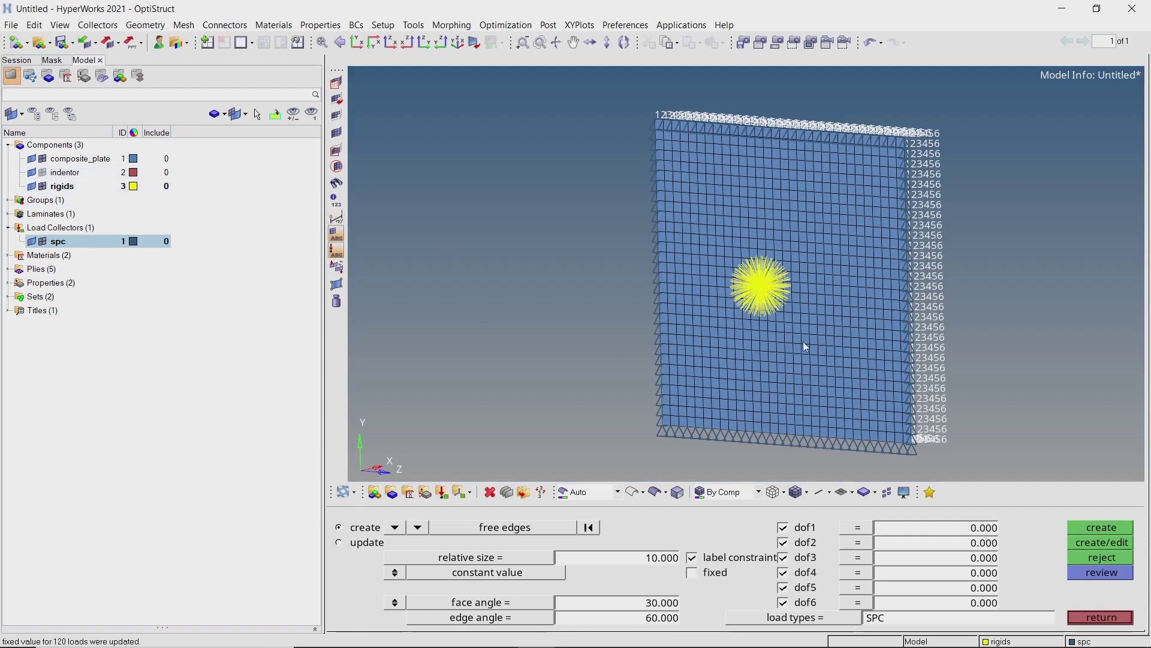
# - Constrain the rigid spider's centre node with dof2–dof6 fixed and dof1 free
pyautogui.moveTo(803, 340)
pyautogui.keyDown('ctrl'); pyautogui.mouseDown()
pyautogui.moveTo(736, 343)
pyautogui.moveTo(805, 339)
pyautogui.mouseUp(); pyautogui.keyUp('ctrl')
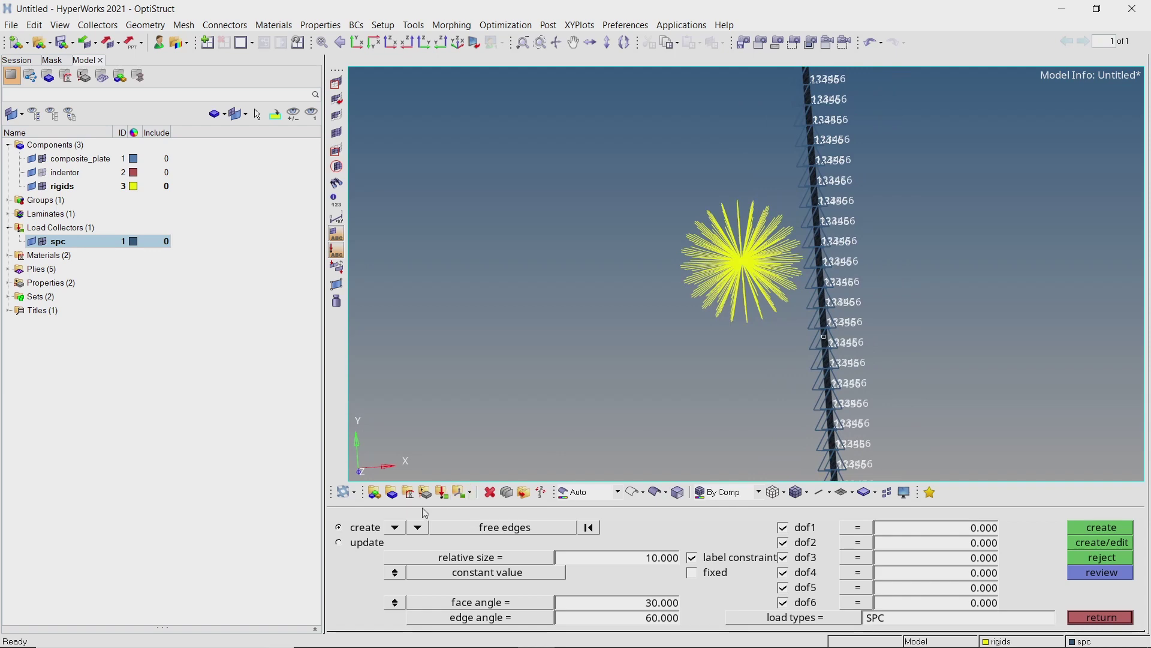
pyautogui.click(419, 528)
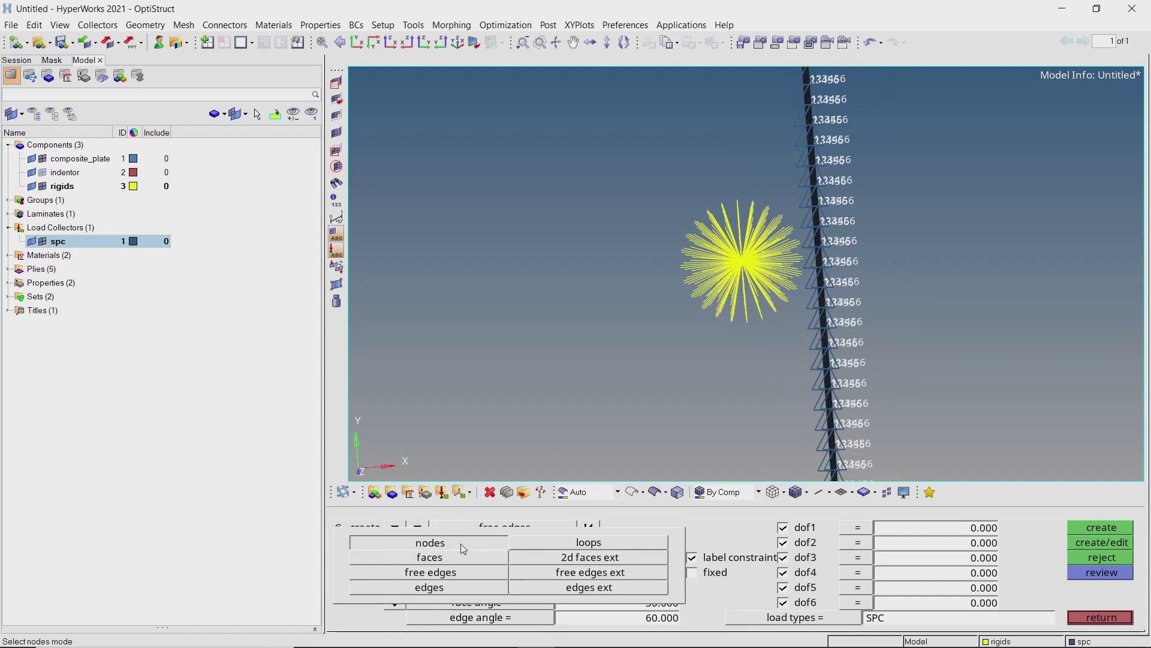
pyautogui.click(429, 541)
pyautogui.scroll(5, 742, 265)
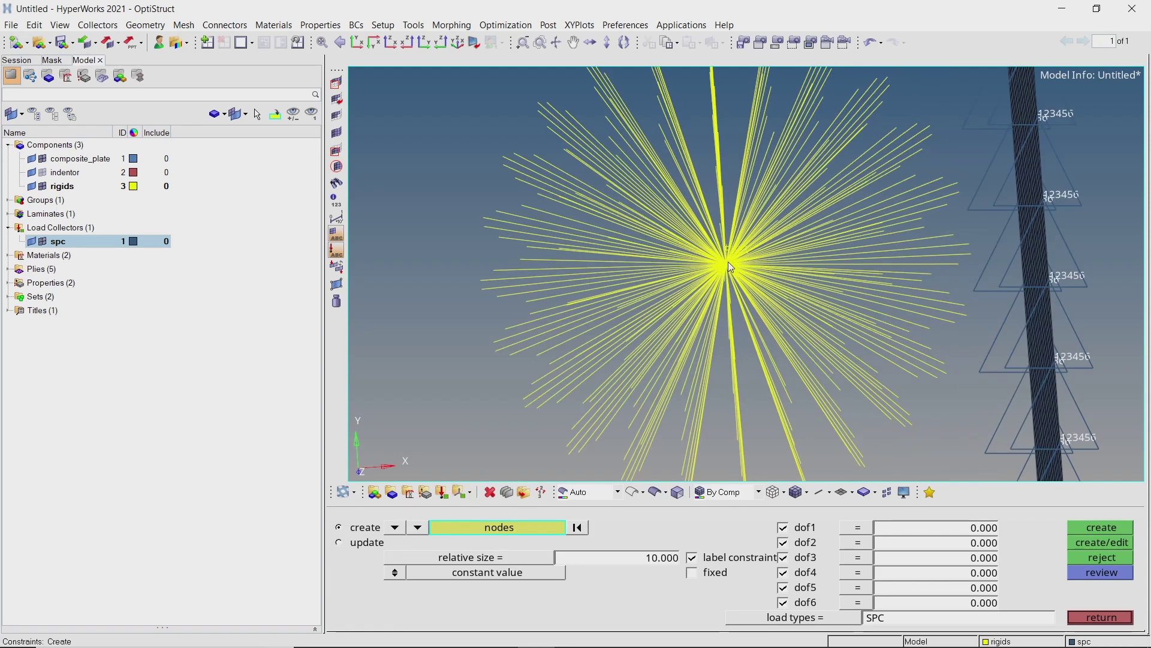
pyautogui.click(726, 265)
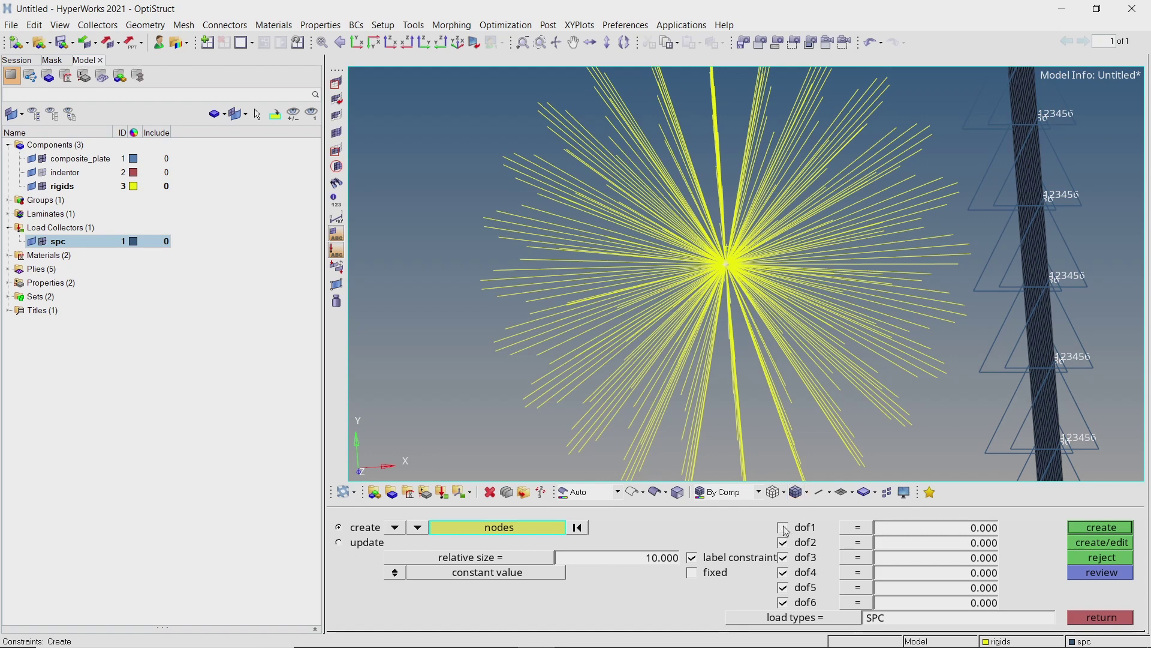
pyautogui.click(1128, 533)
pyautogui.click(1122, 621)
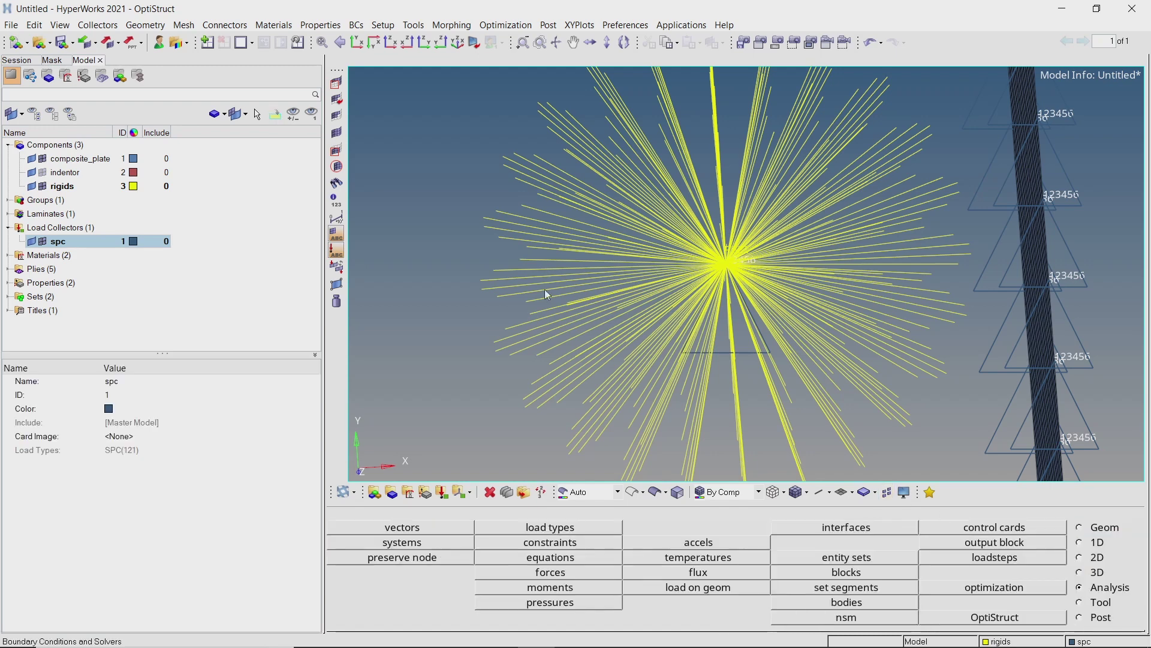
# - Create a new load collector named disp from the Model browser
pyautogui.rightClick(292, 154)
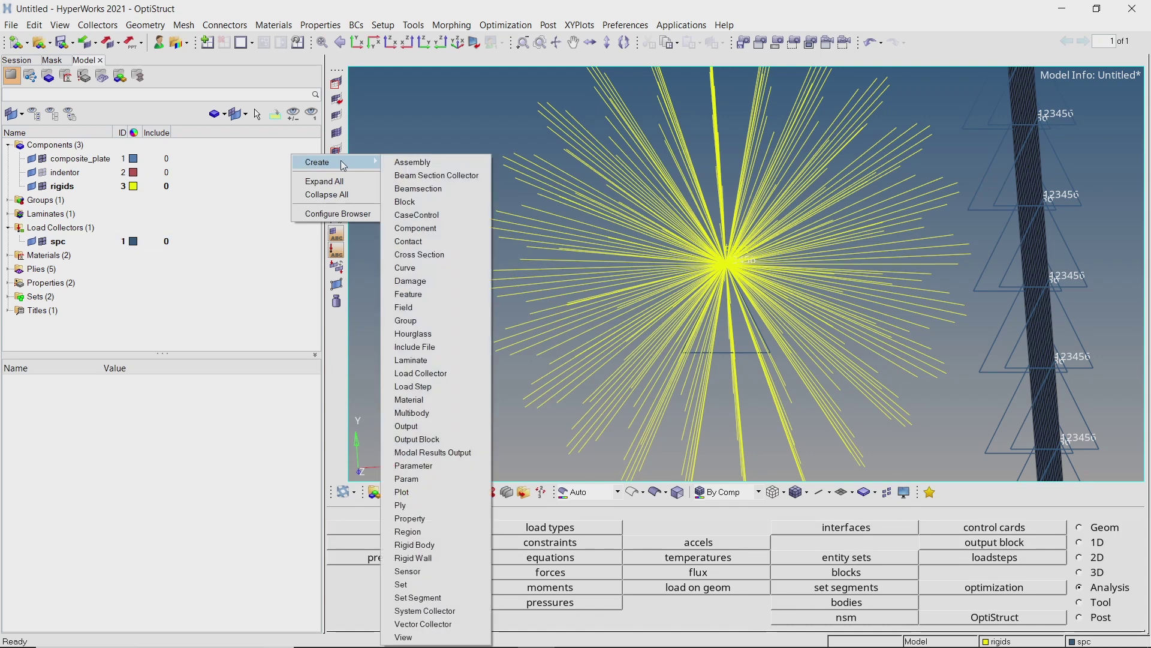
pyautogui.moveTo(343, 166)
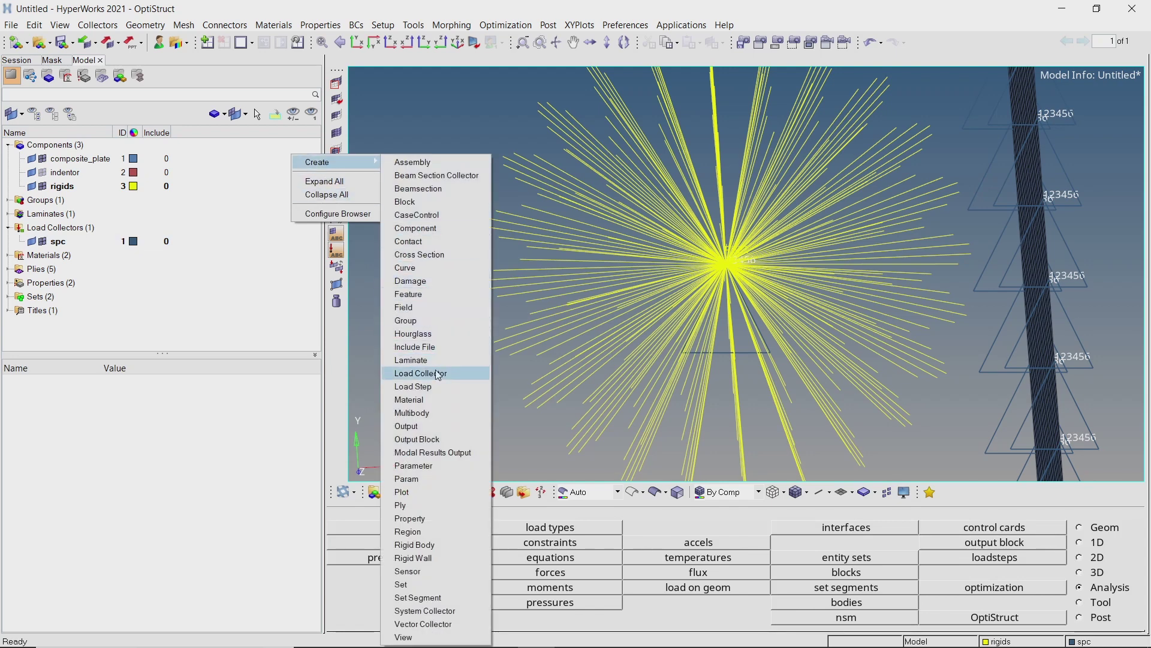
pyautogui.click(436, 373)
pyautogui.write('disp')
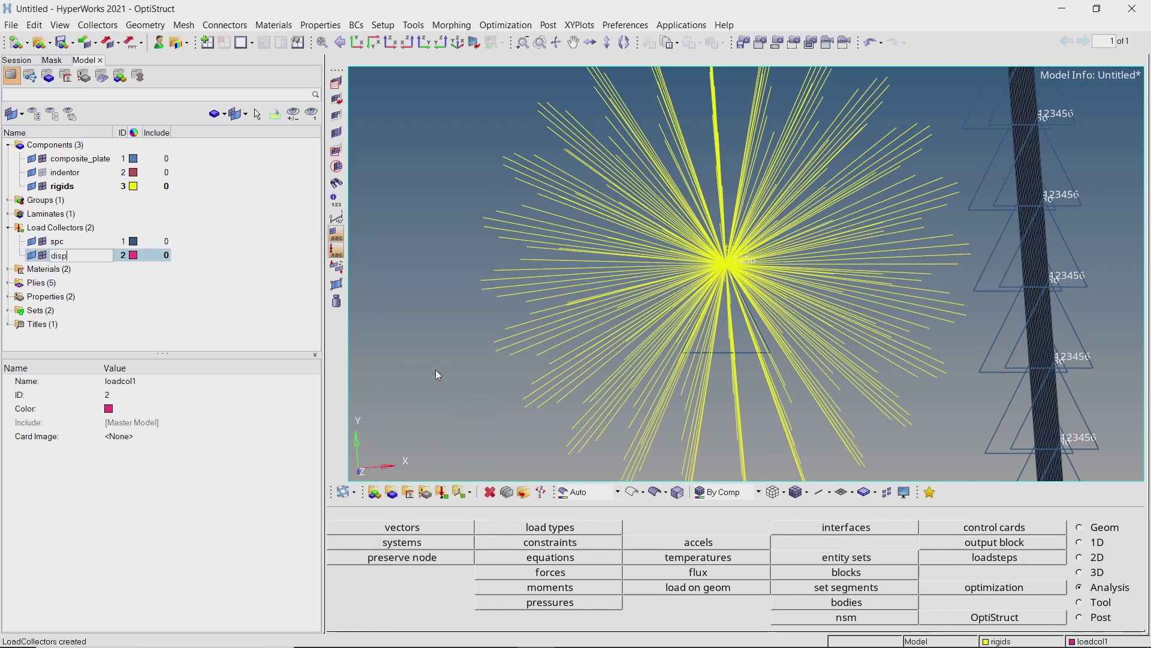
pyautogui.press('Return')
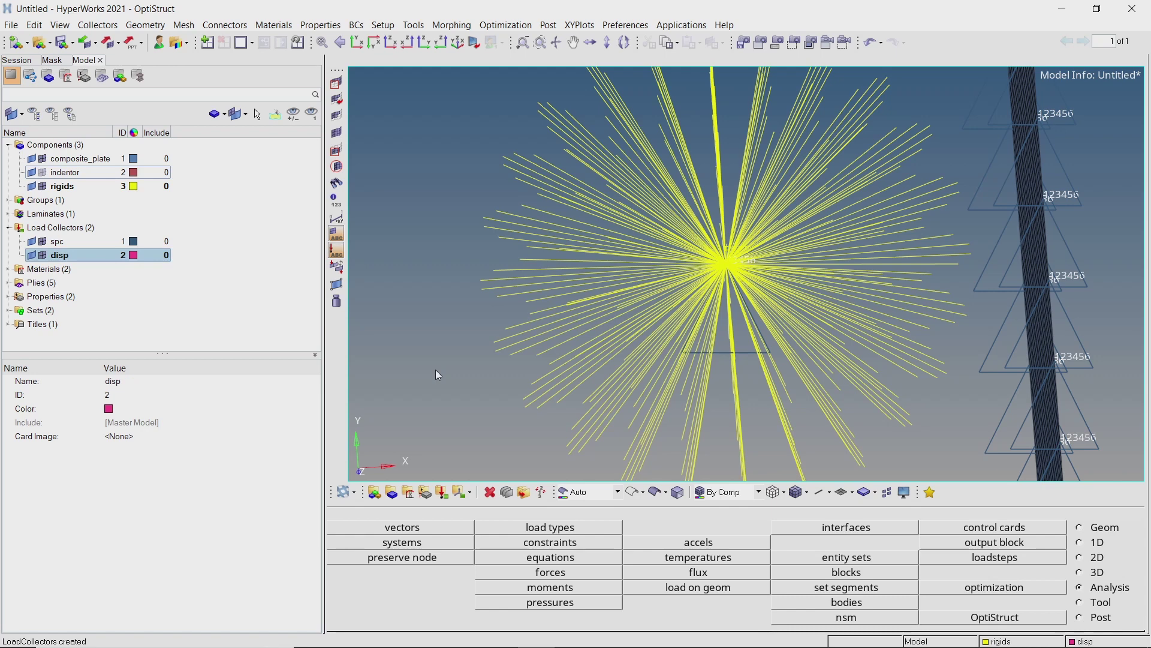
# - Create an SPC in disp applying a dof1 displacement of 10
pyautogui.click(526, 543)
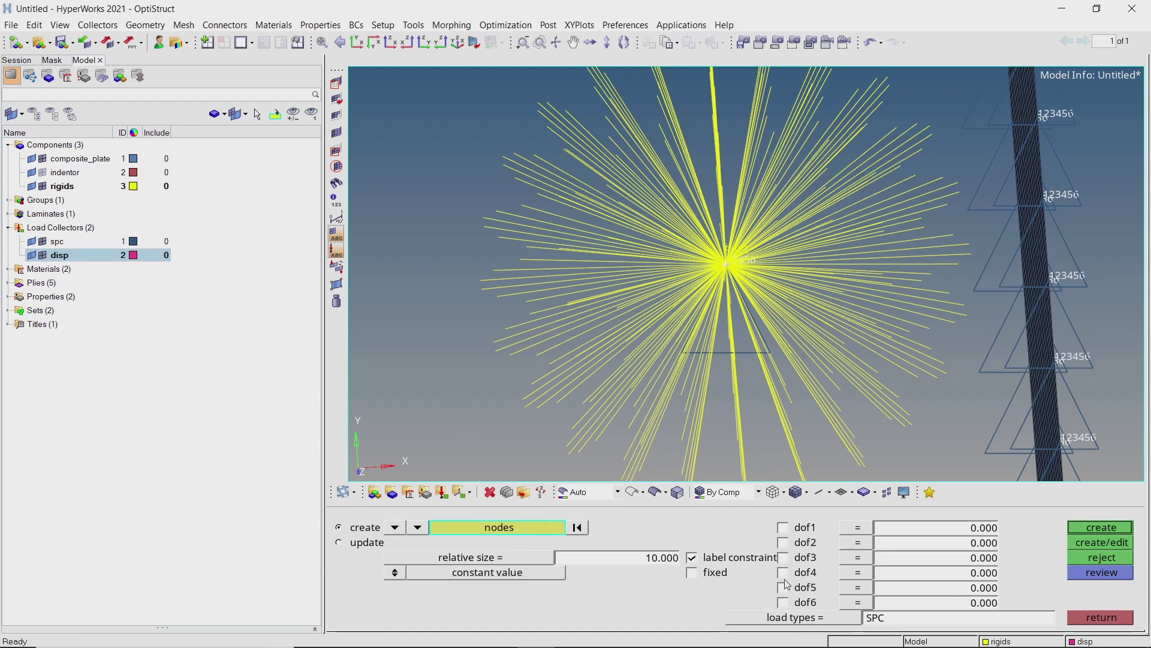
pyautogui.click(979, 529)
pyautogui.write('10')
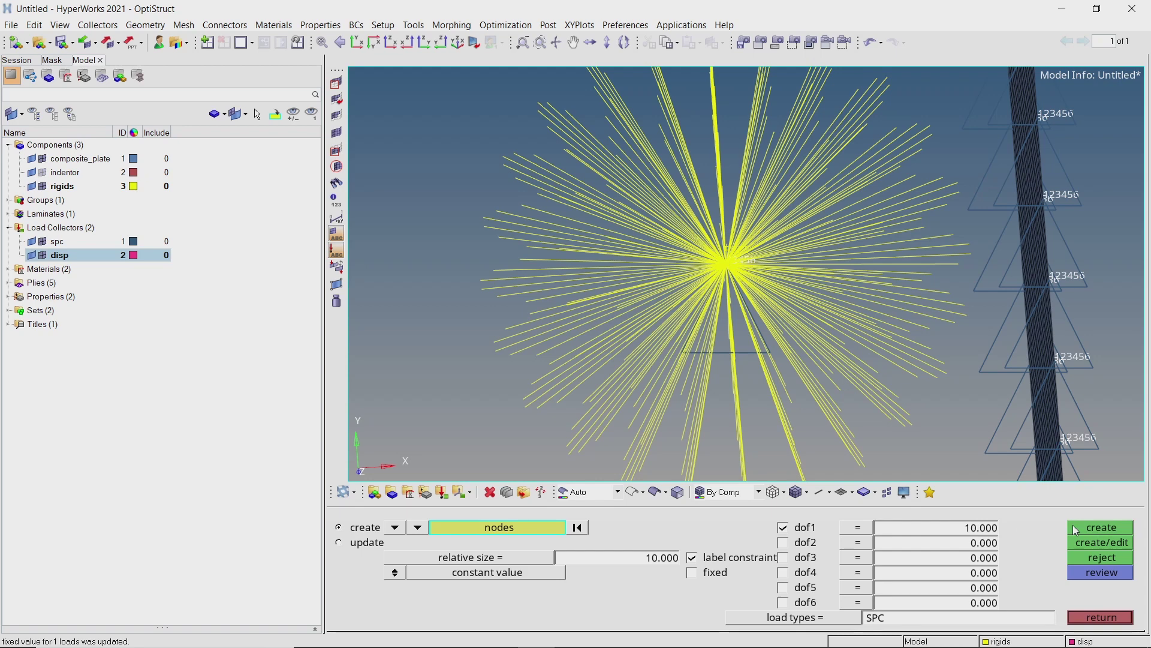
pyautogui.click(1102, 619)
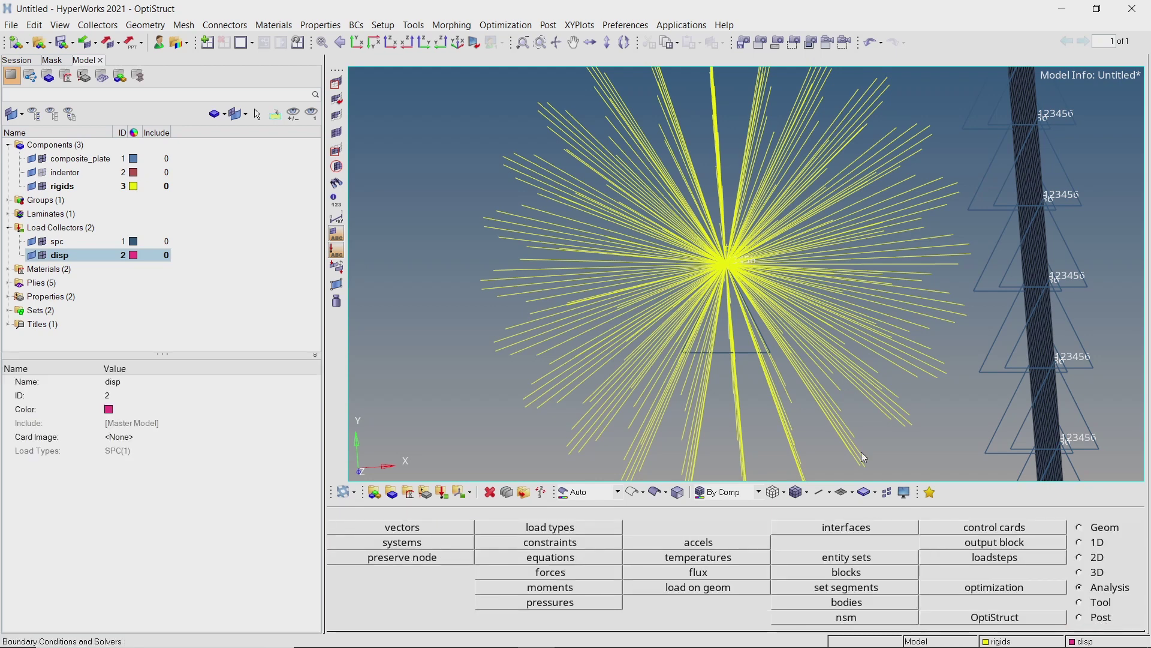
# - Create load collector spcadd with the SPCADD card image and SPCADD_Num_Set 2
pyautogui.rightClick(247, 175)
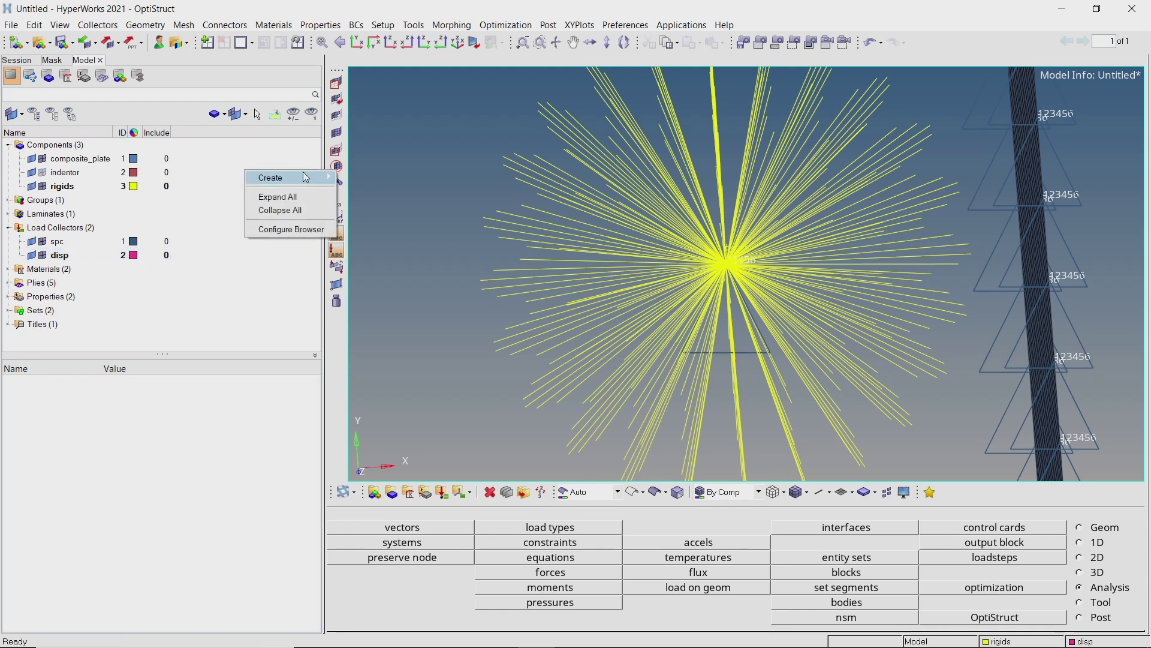
pyautogui.moveTo(310, 177)
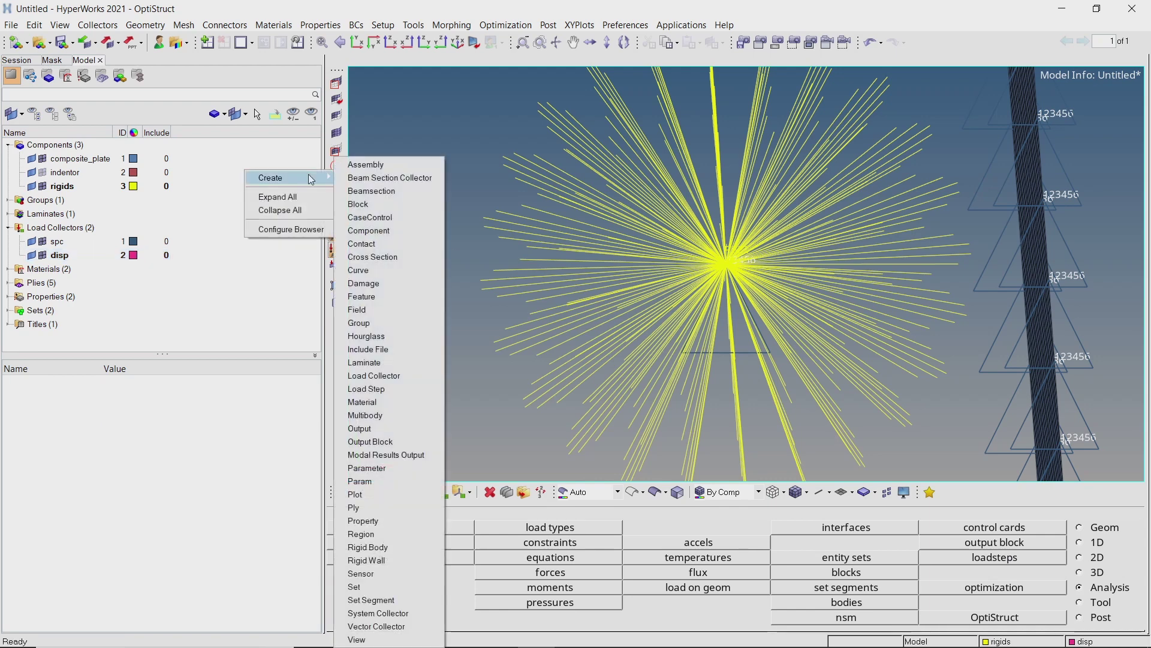
pyautogui.click(415, 375)
pyautogui.write('sp')
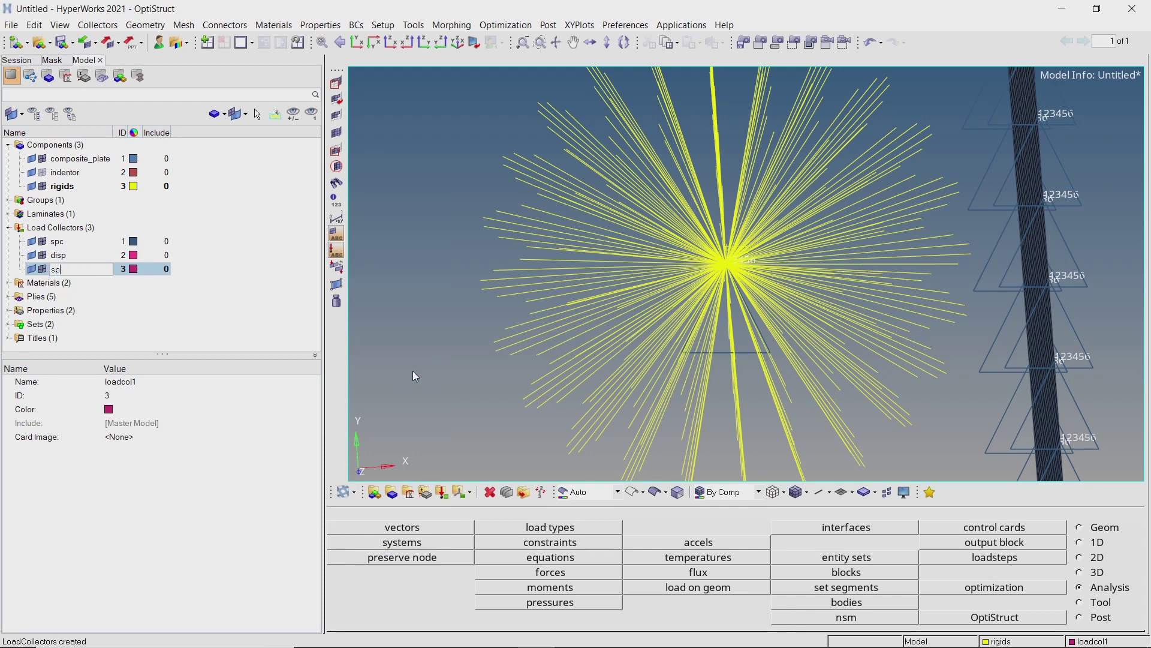
pyautogui.write('cadd')
pyautogui.press('Return')
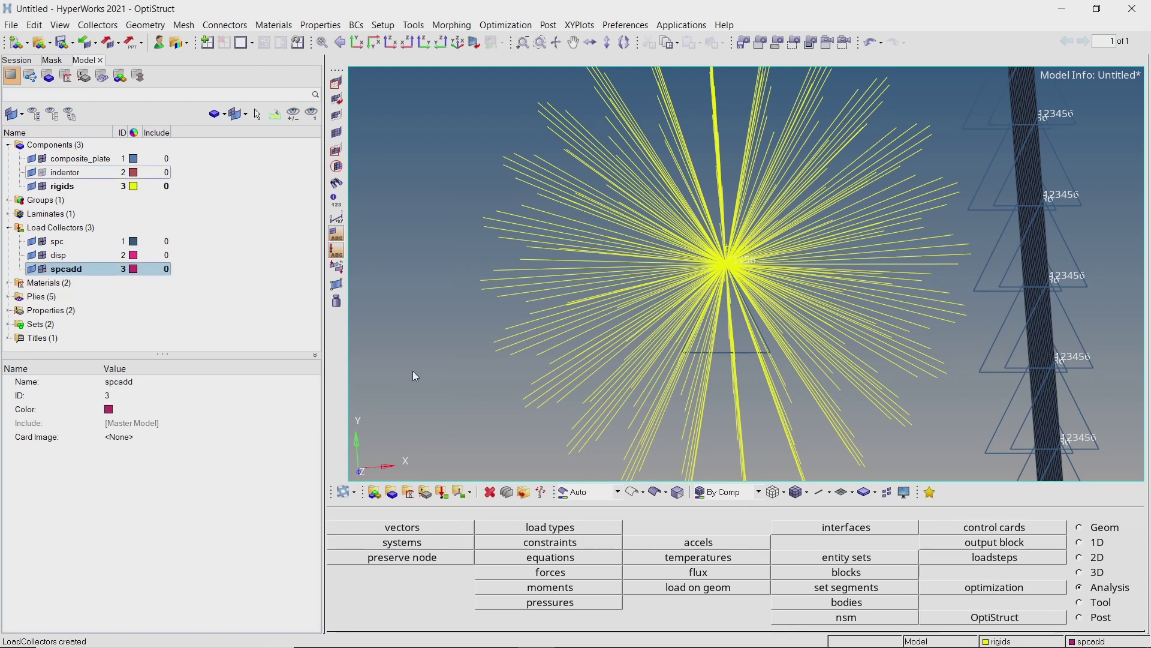
pyautogui.click(180, 437)
pyautogui.click(179, 436)
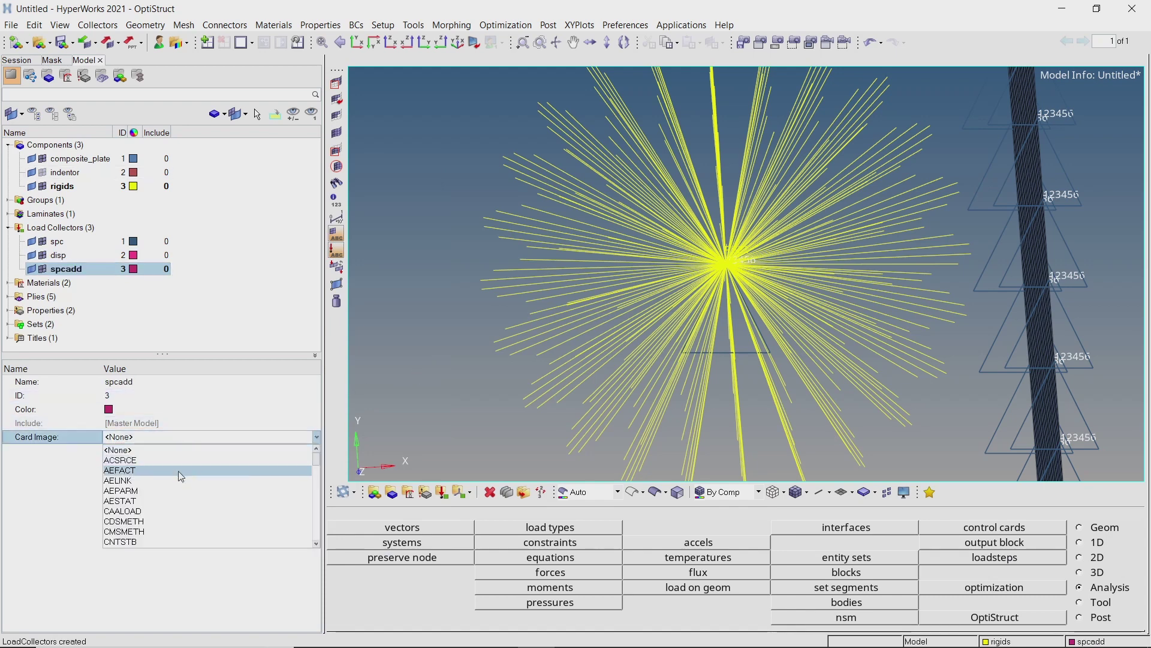
pyautogui.scroll(-20, 181, 480)
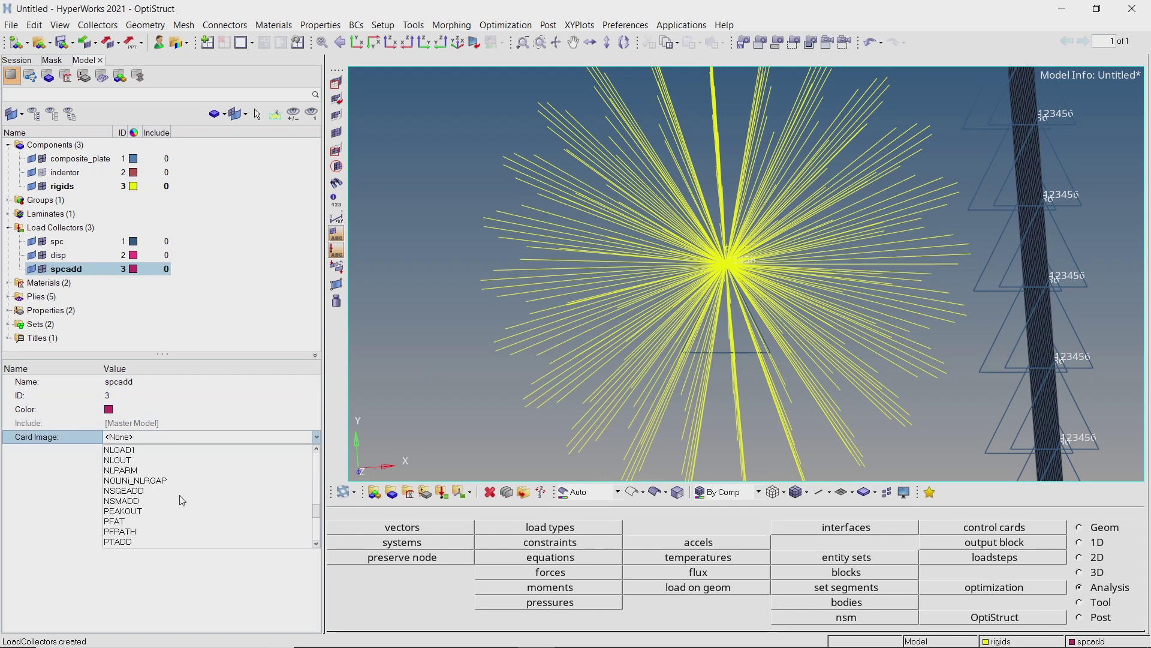
pyautogui.scroll(-8, 182, 500)
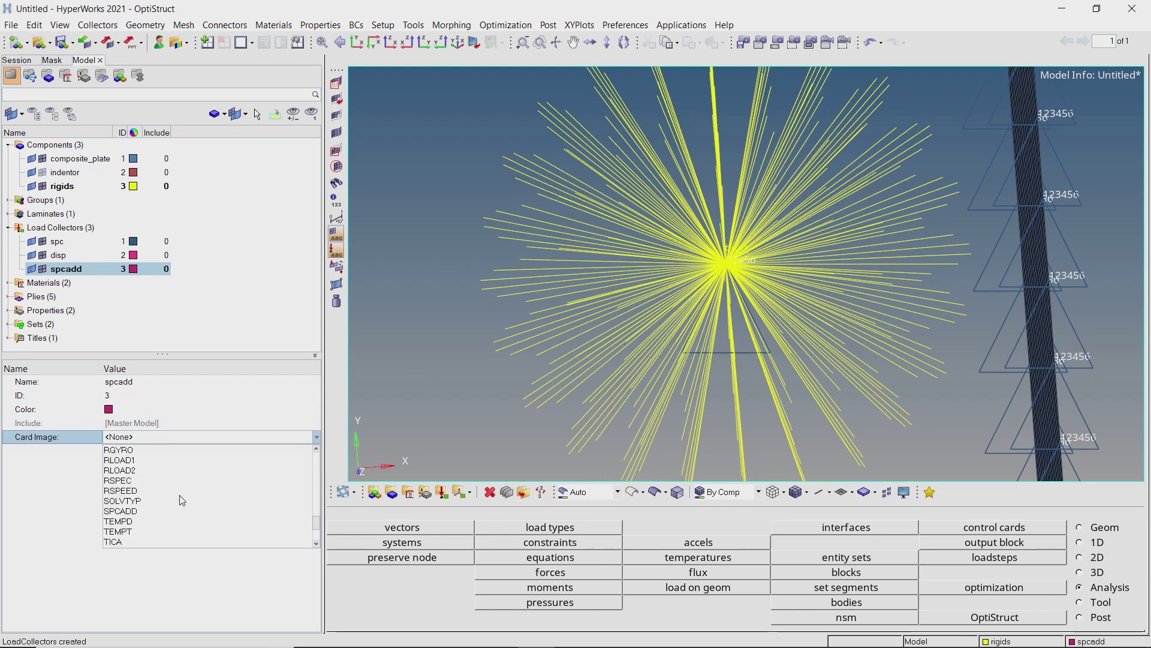
pyautogui.click(182, 511)
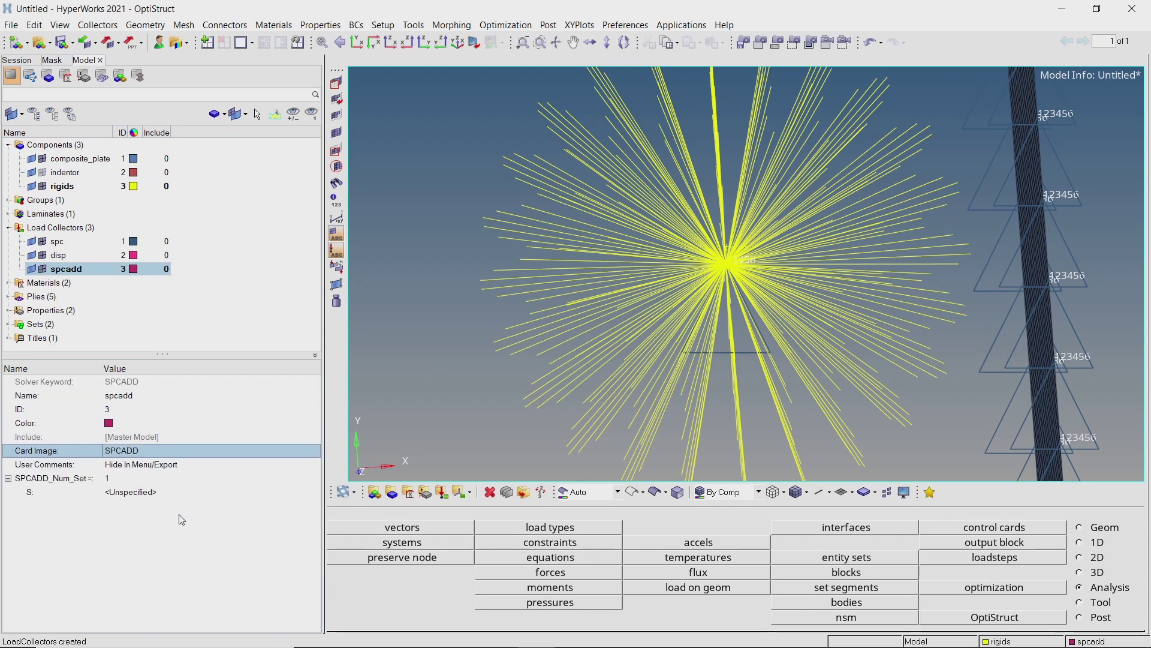
pyautogui.click(179, 479)
pyautogui.write('2')
pyautogui.press('Return')
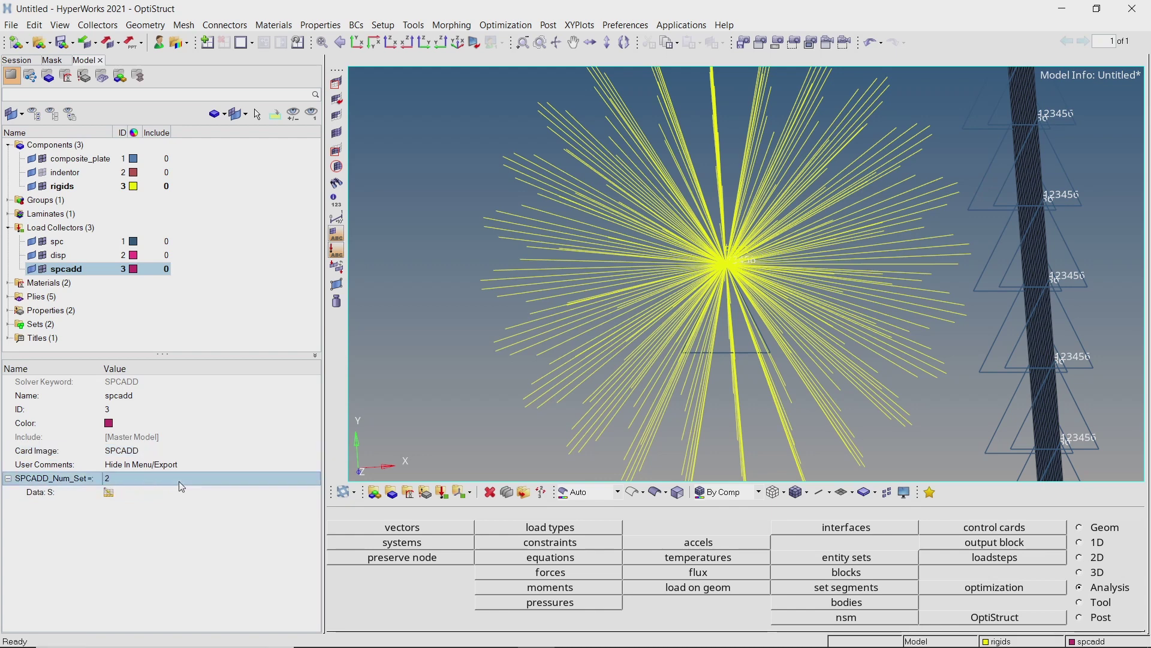
# - Fill the SPCADD set table with spc as set 1 and disp as set 2
pyautogui.click(110, 492)
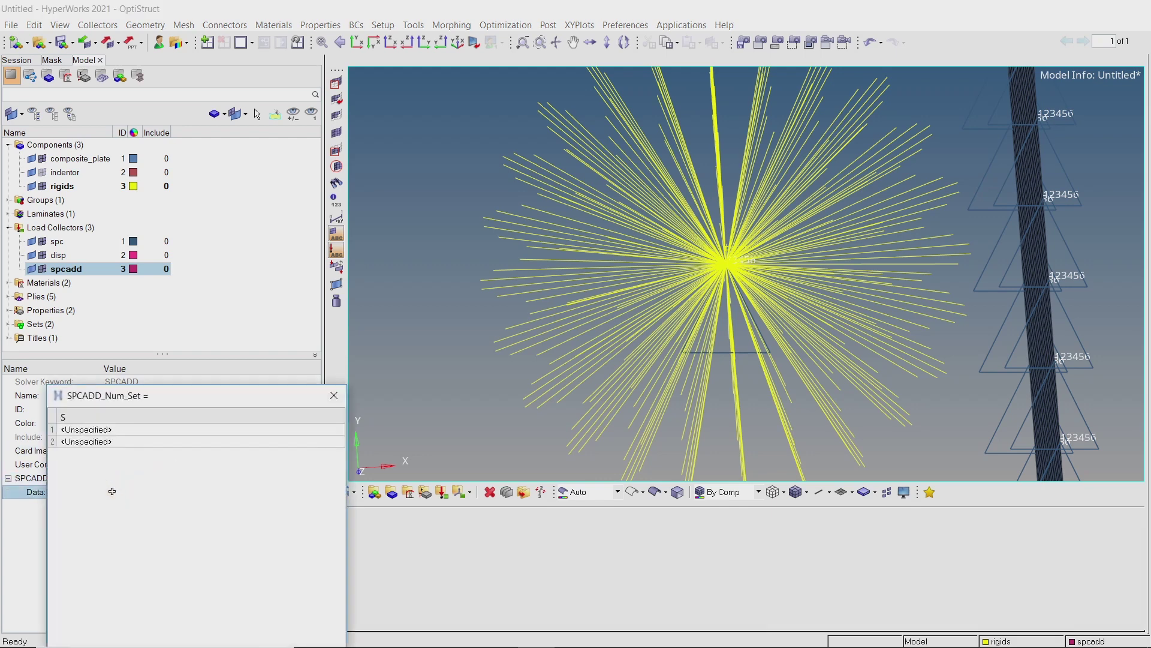
pyautogui.moveTo(170, 402); pyautogui.dragTo(210, 306)
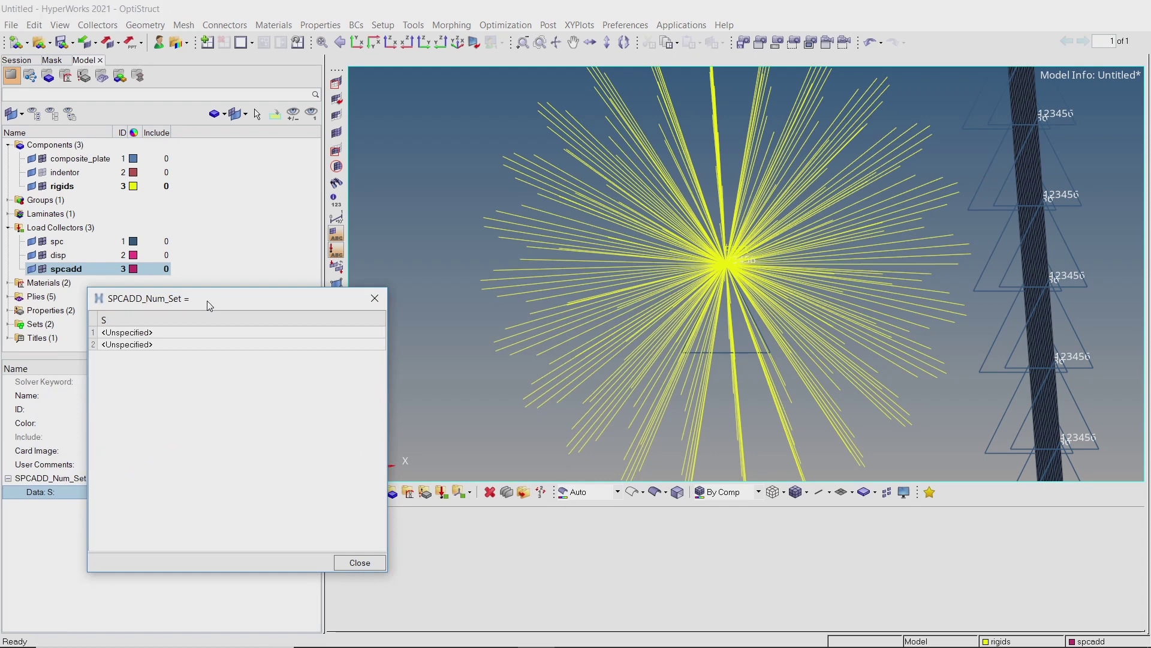
pyautogui.click(203, 332)
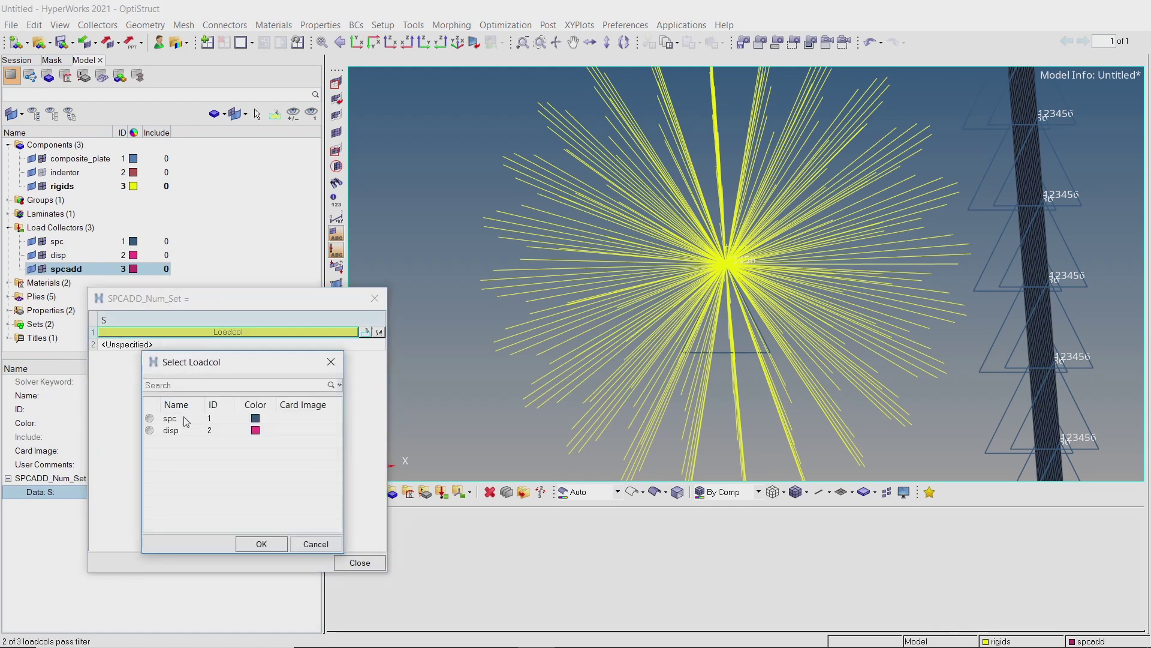
pyautogui.click(181, 422)
pyautogui.click(255, 543)
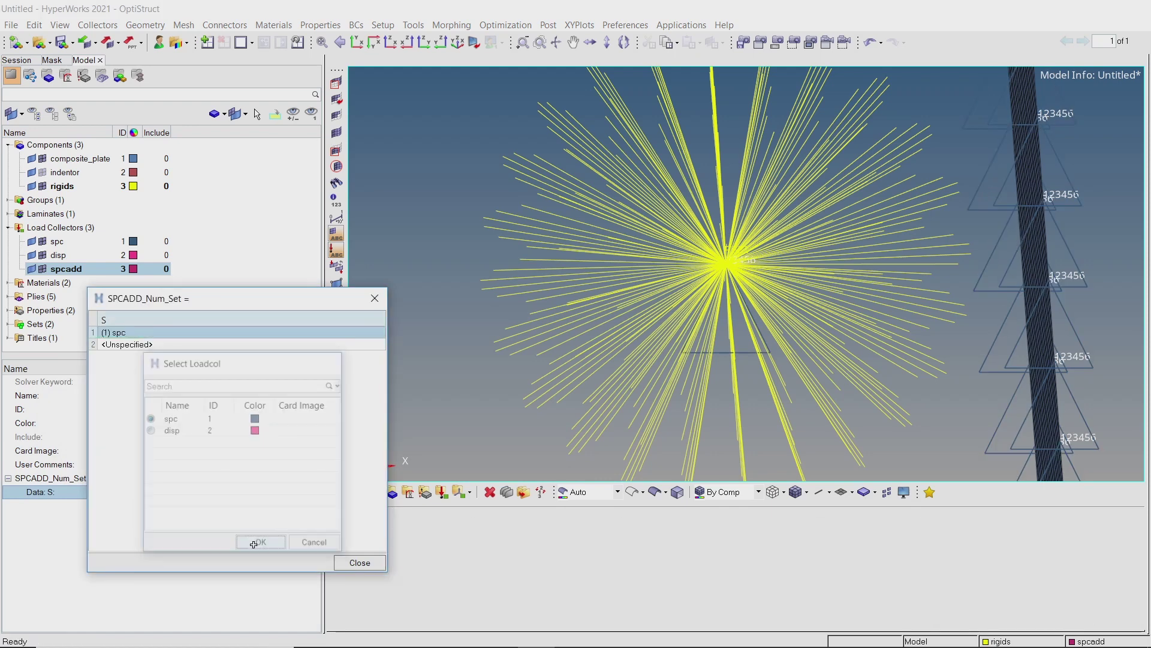
pyautogui.click(171, 345)
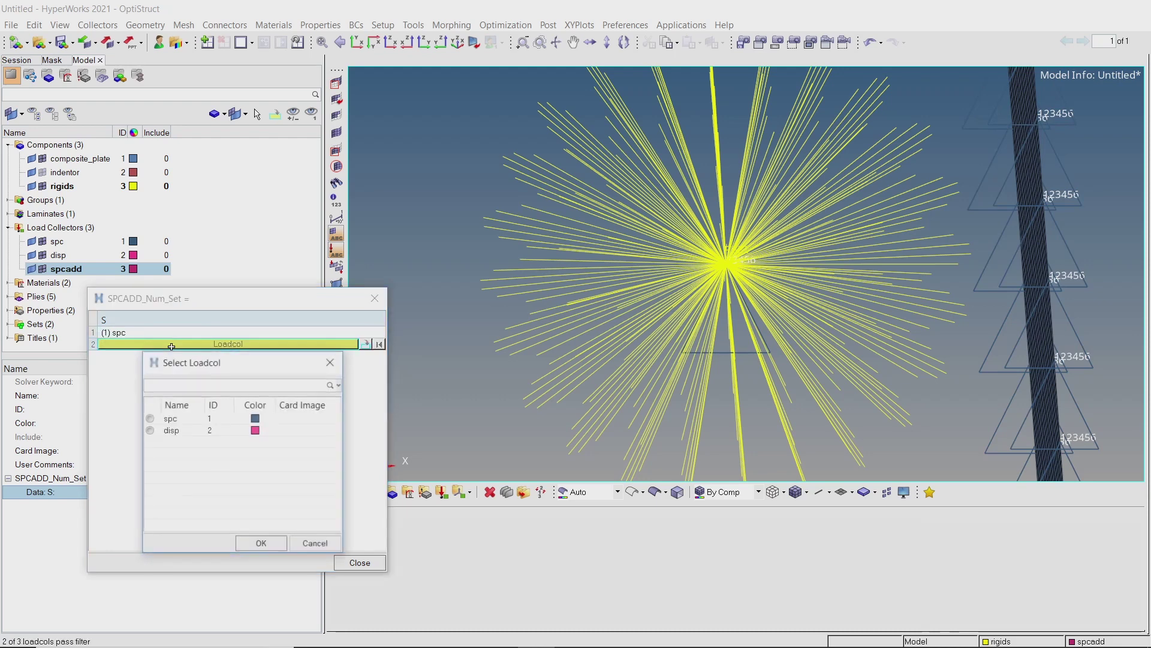
pyautogui.click(173, 432)
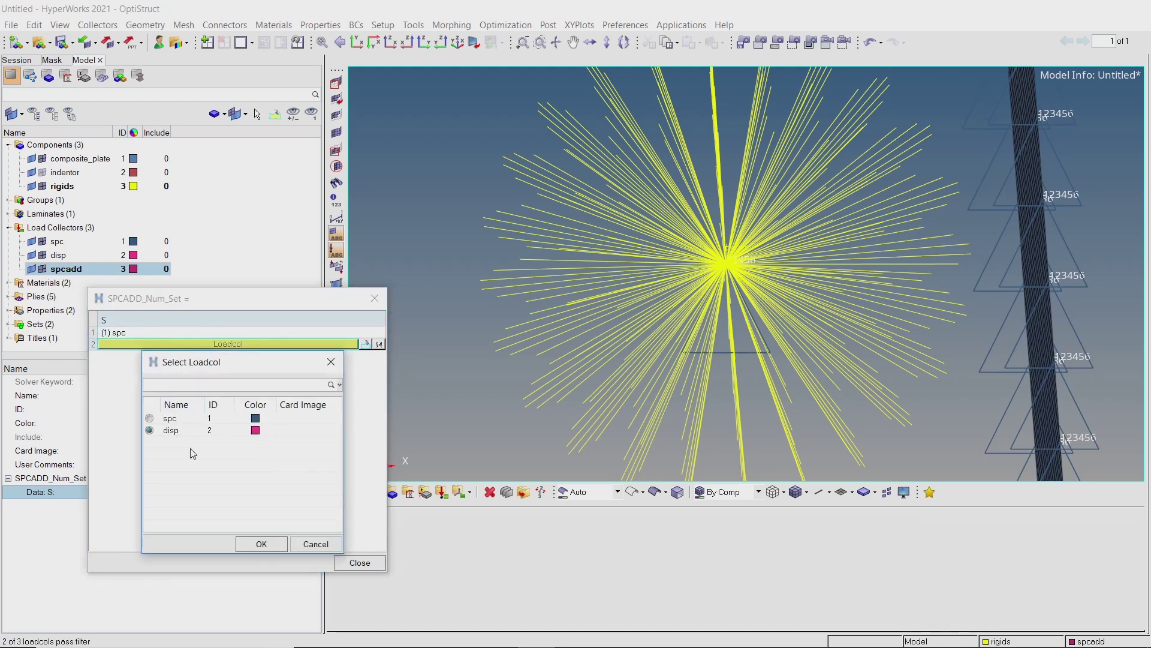
pyautogui.click(259, 543)
pyautogui.click(352, 566)
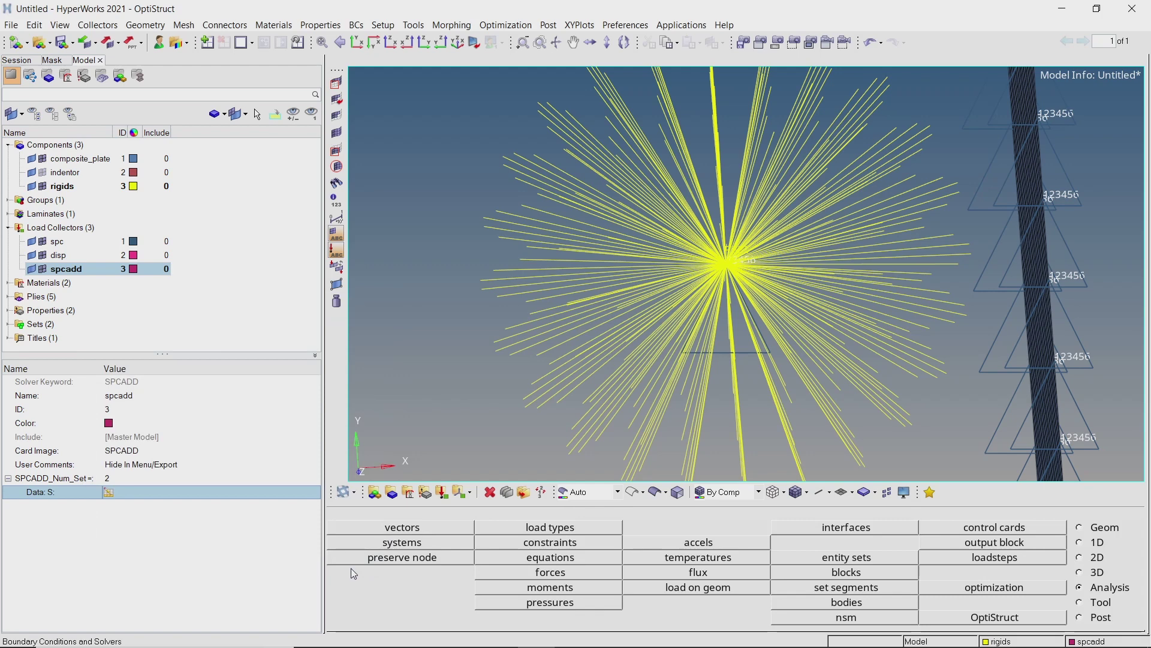
# - Create a load step named analysis of type Non-linear static
pyautogui.rightClick(269, 163)
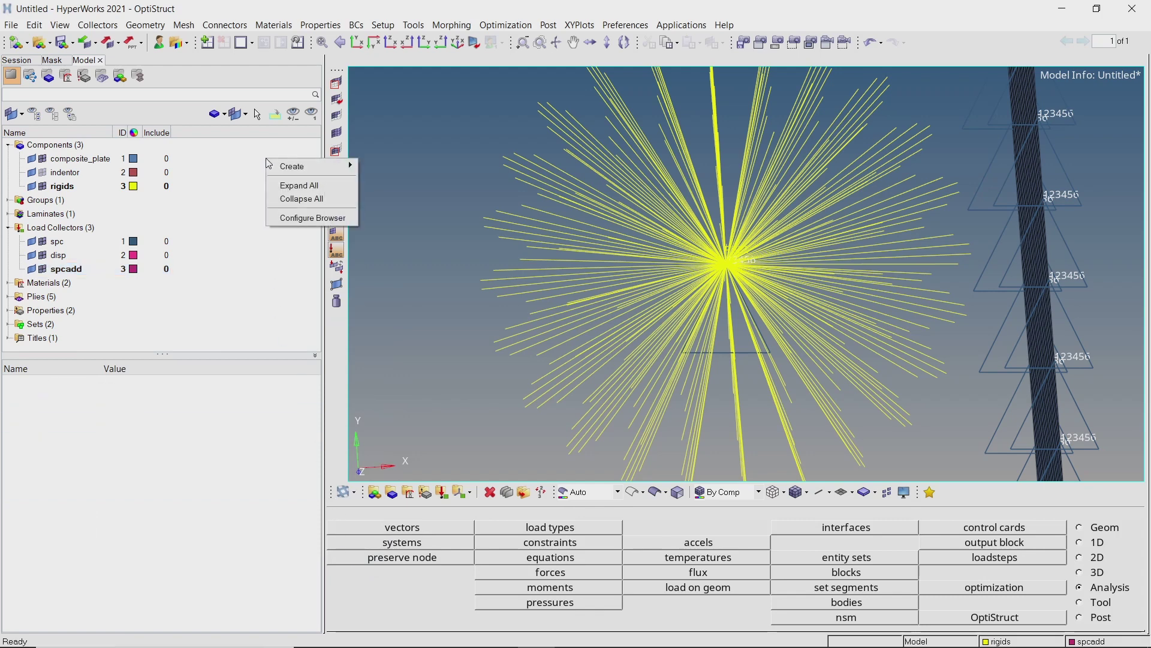
pyautogui.moveTo(297, 166)
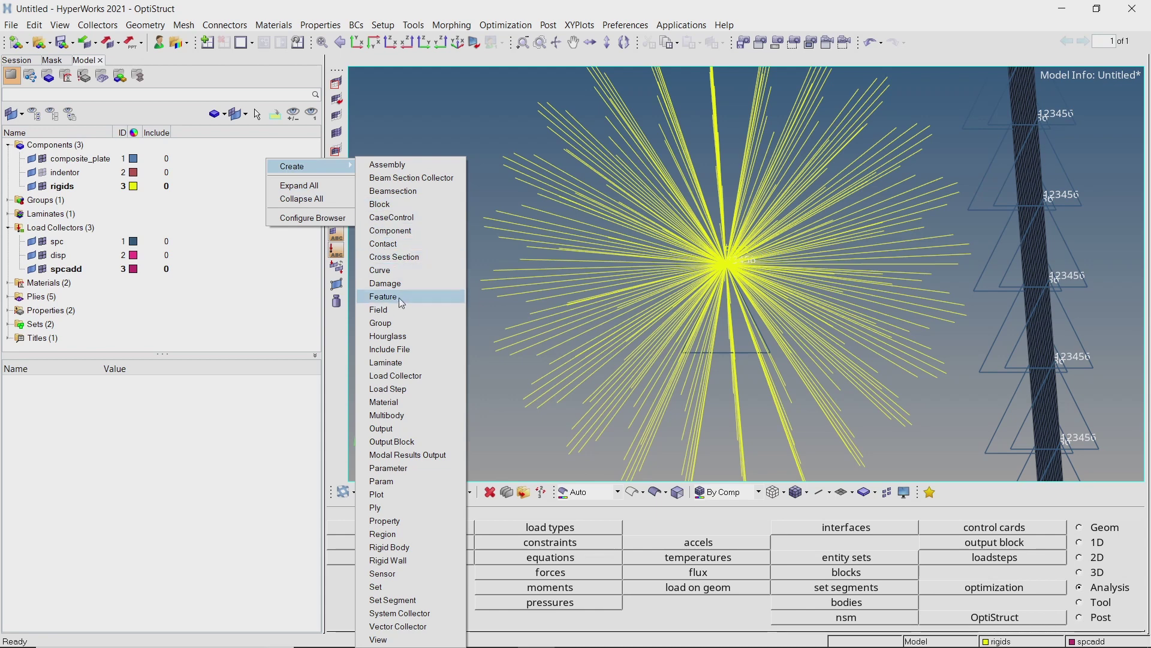
pyautogui.click(413, 391)
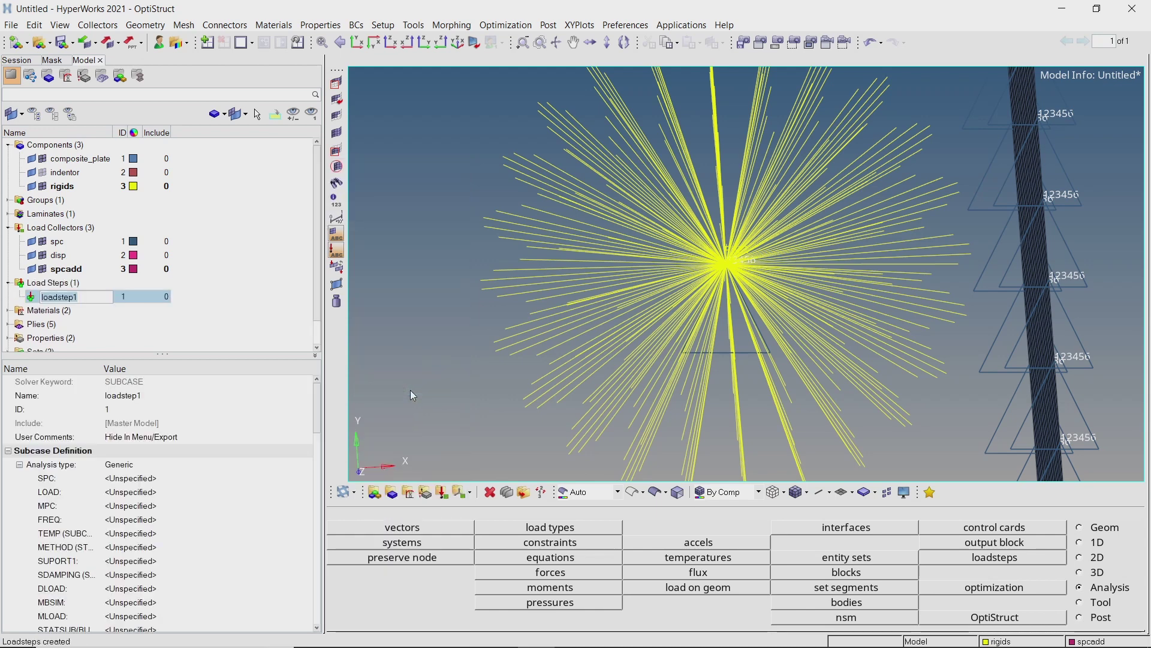
pyautogui.write('analysis')
pyautogui.press('Return')
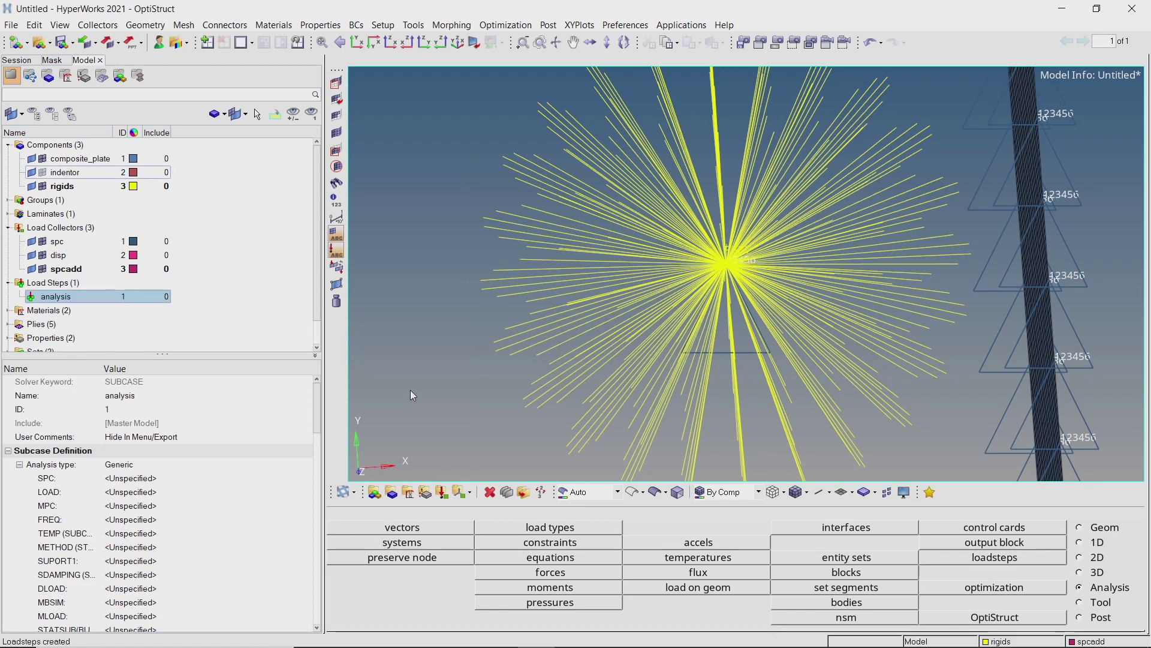
pyautogui.click(223, 465)
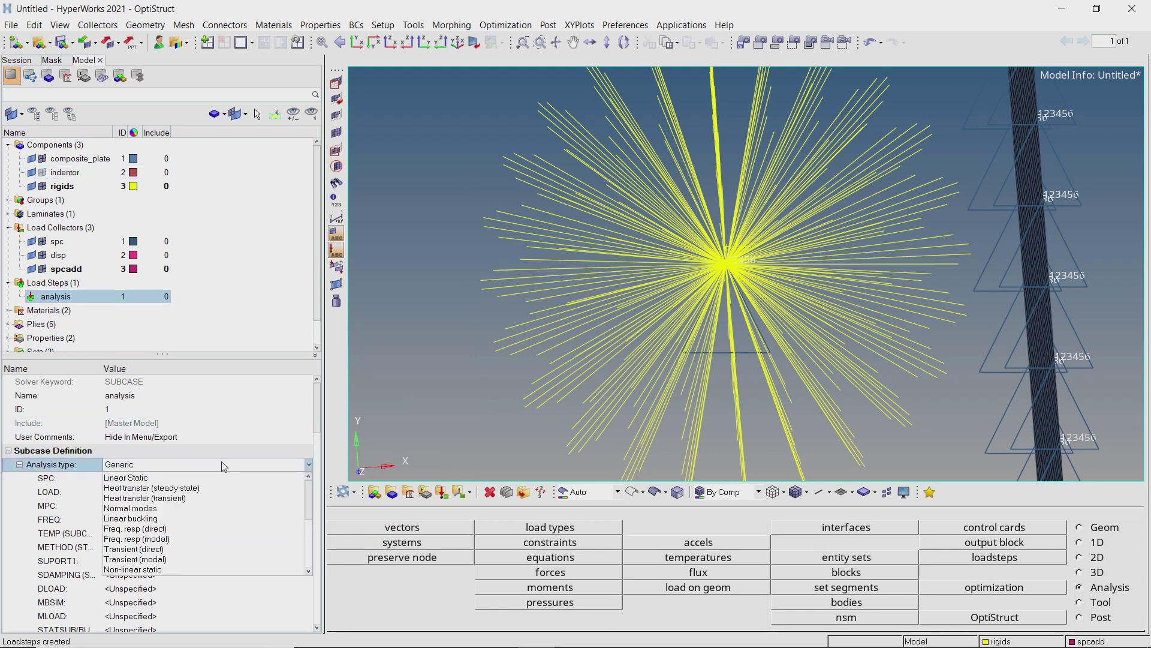
pyautogui.click(222, 570)
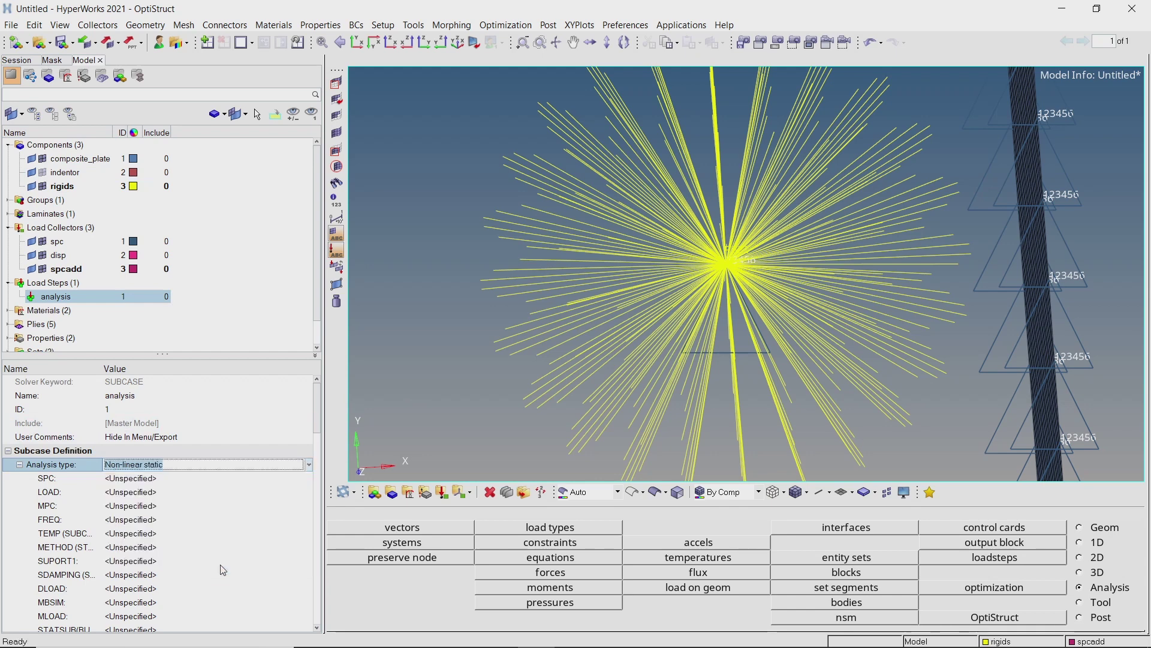
# - Assign the spcadd load collector as the analysis step's SPC
pyautogui.click(219, 479)
pyautogui.click(219, 483)
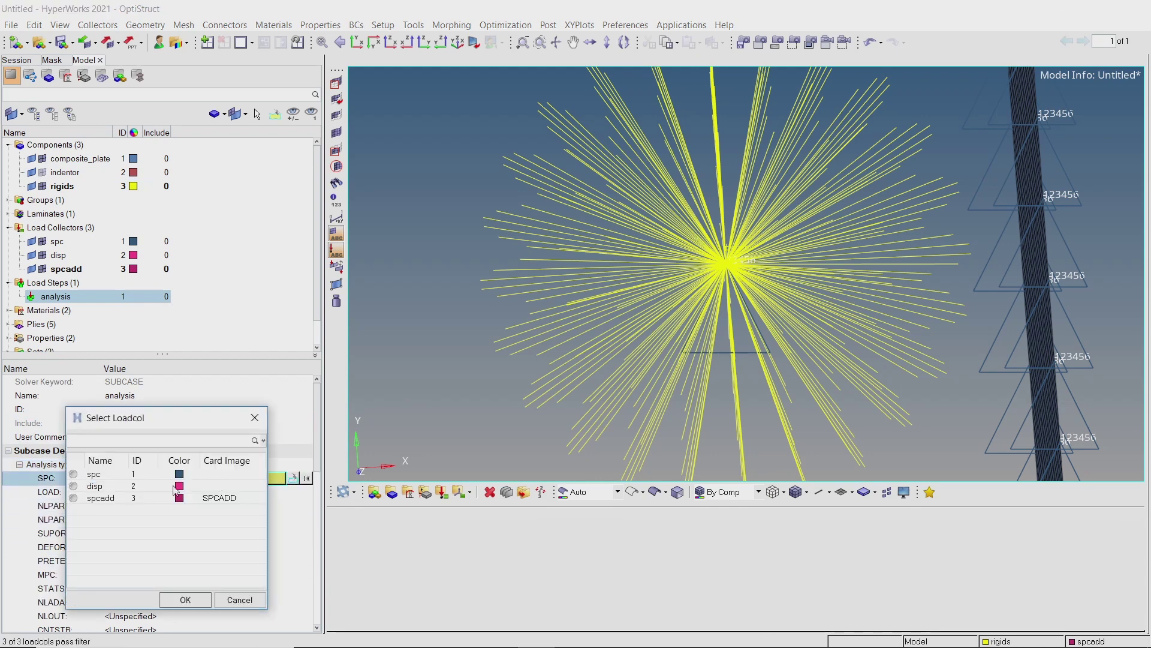
pyautogui.click(184, 600)
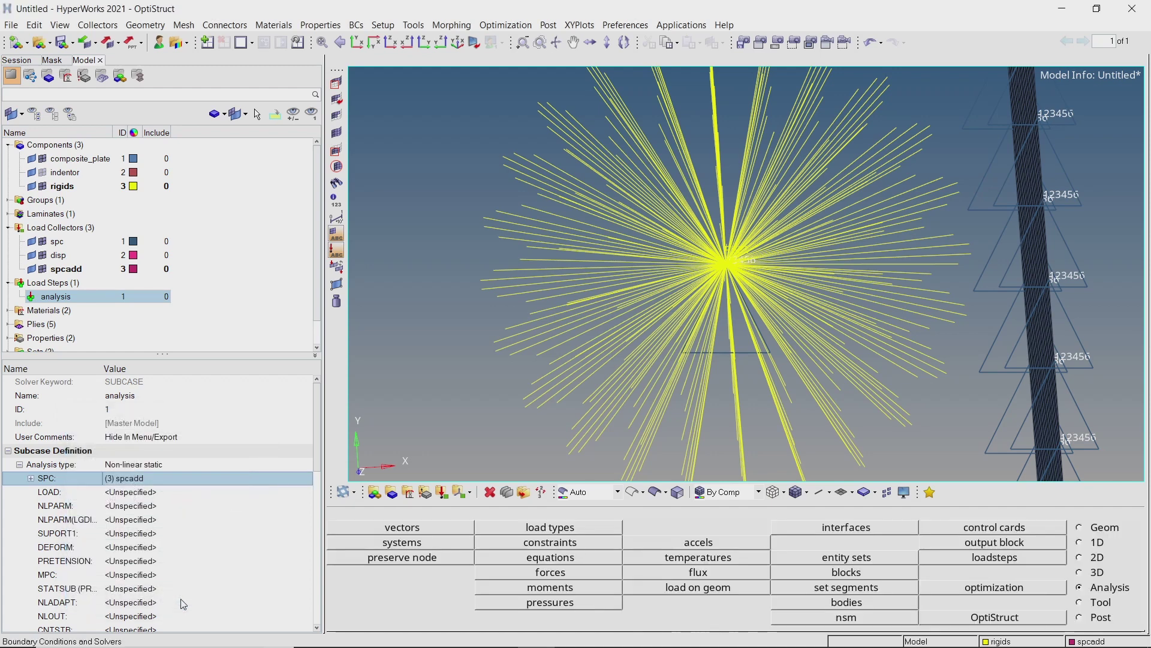
pyautogui.click(161, 521)
# - Create NLPARM collector loadcol1 for the analysis step and set NINC to 5
pyautogui.rightClick(161, 520)
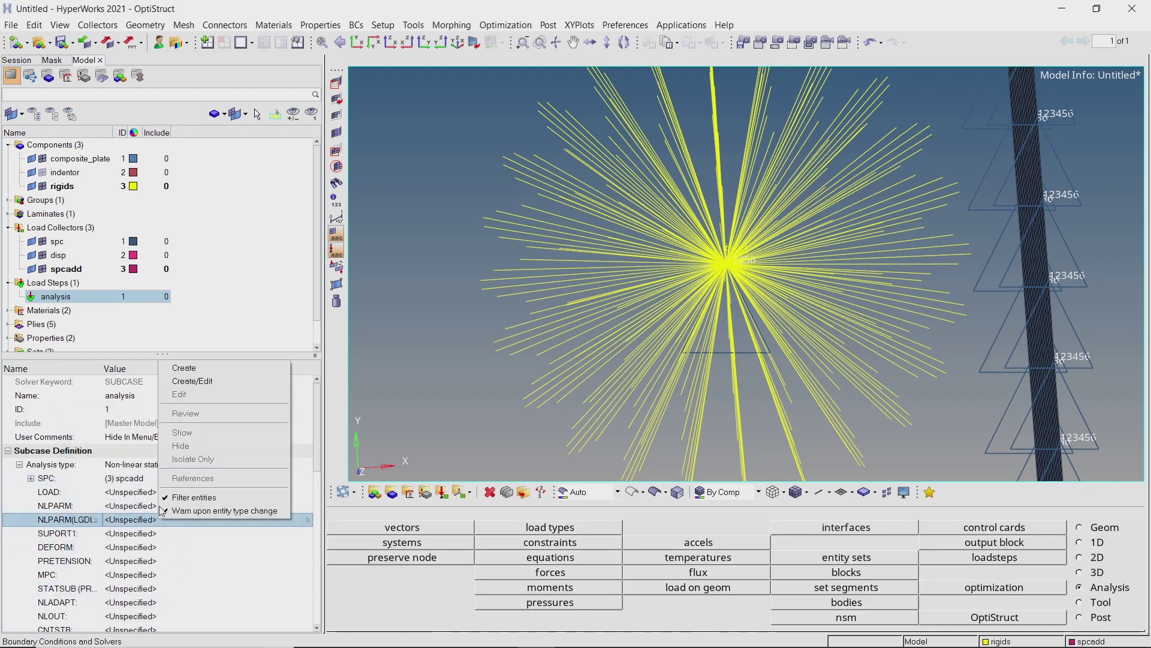
pyautogui.click(184, 368)
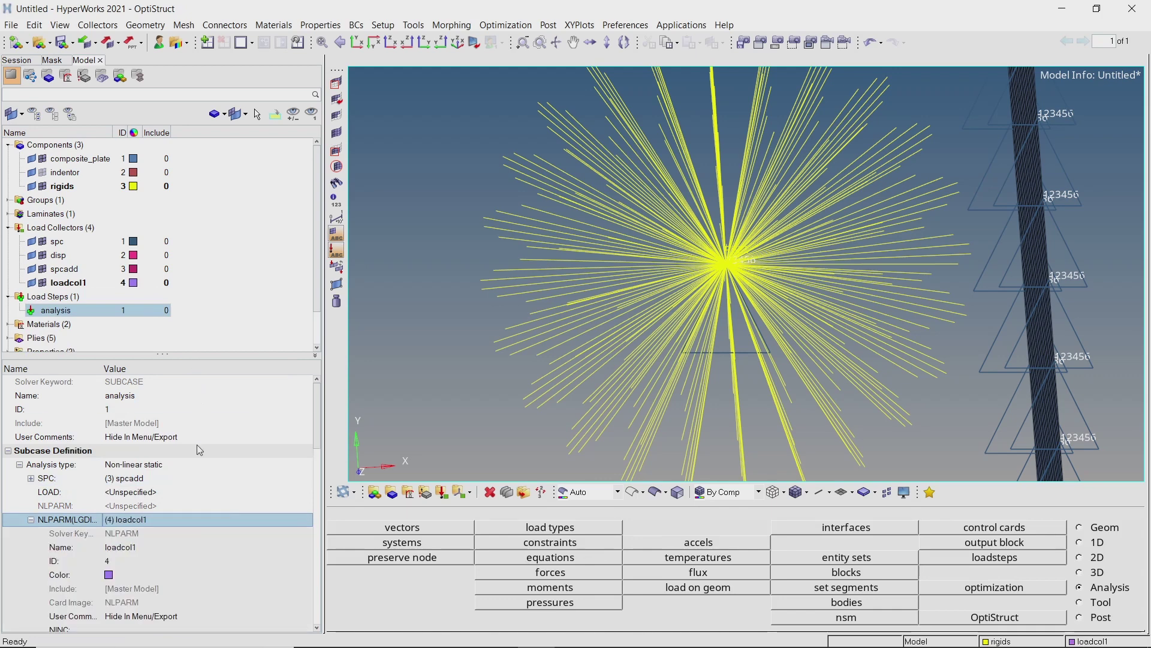
pyautogui.scroll(-3, 197, 555)
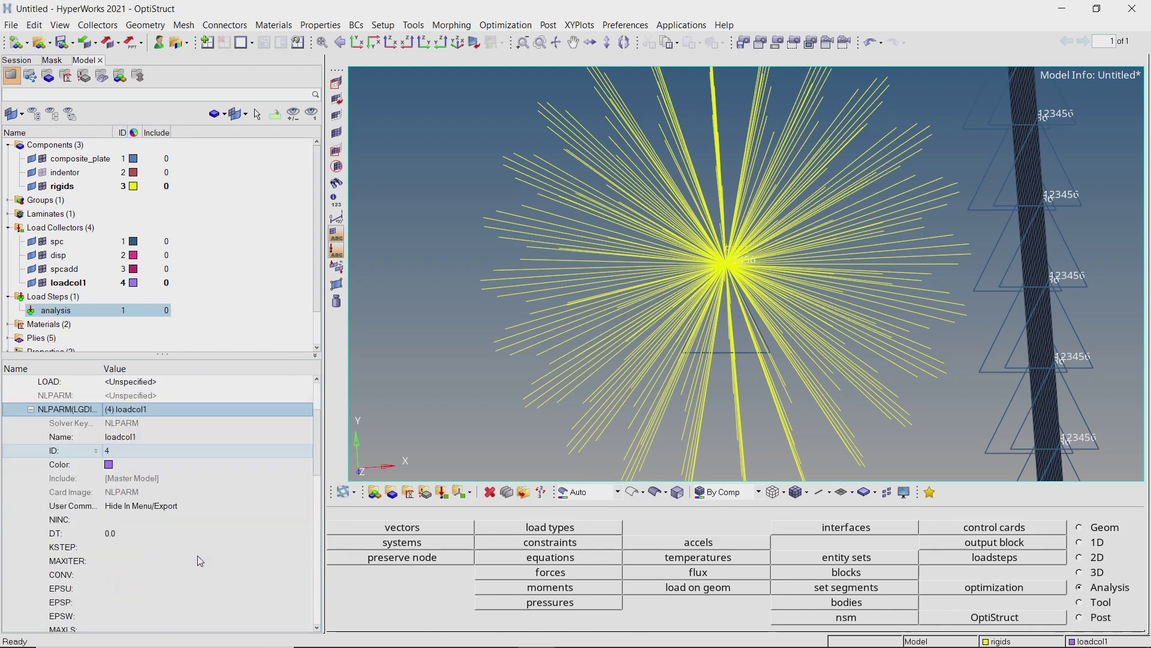
pyautogui.click(206, 522)
pyautogui.write('5')
pyautogui.press('Return')
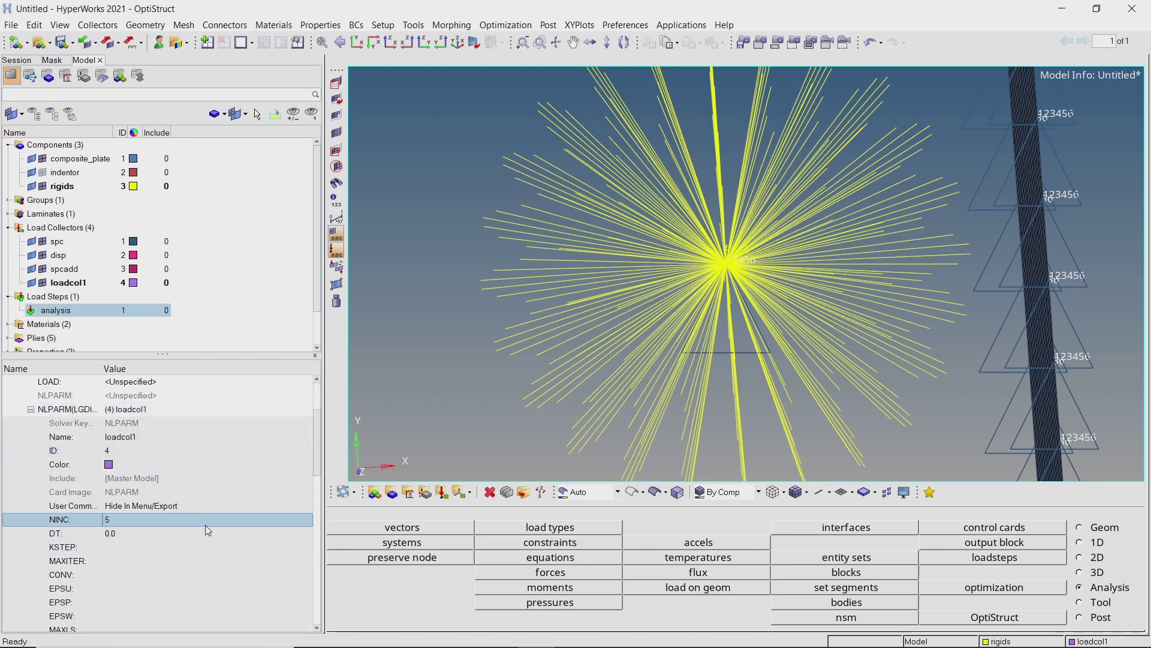
pyautogui.click(31, 410)
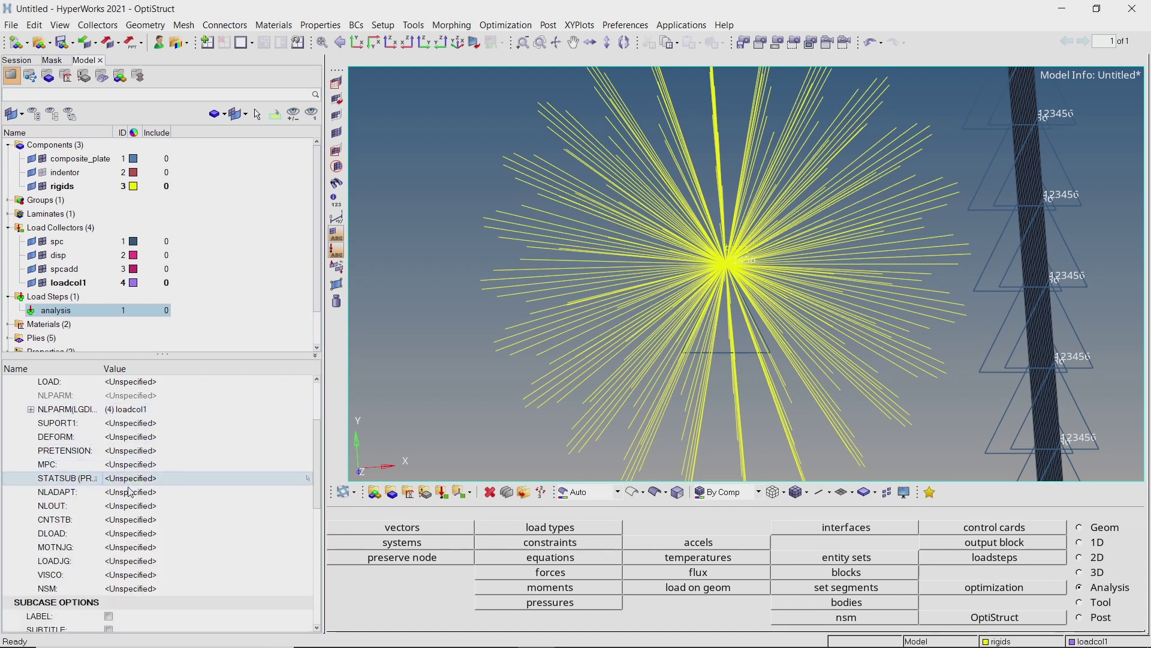
pyautogui.rightClick(148, 506)
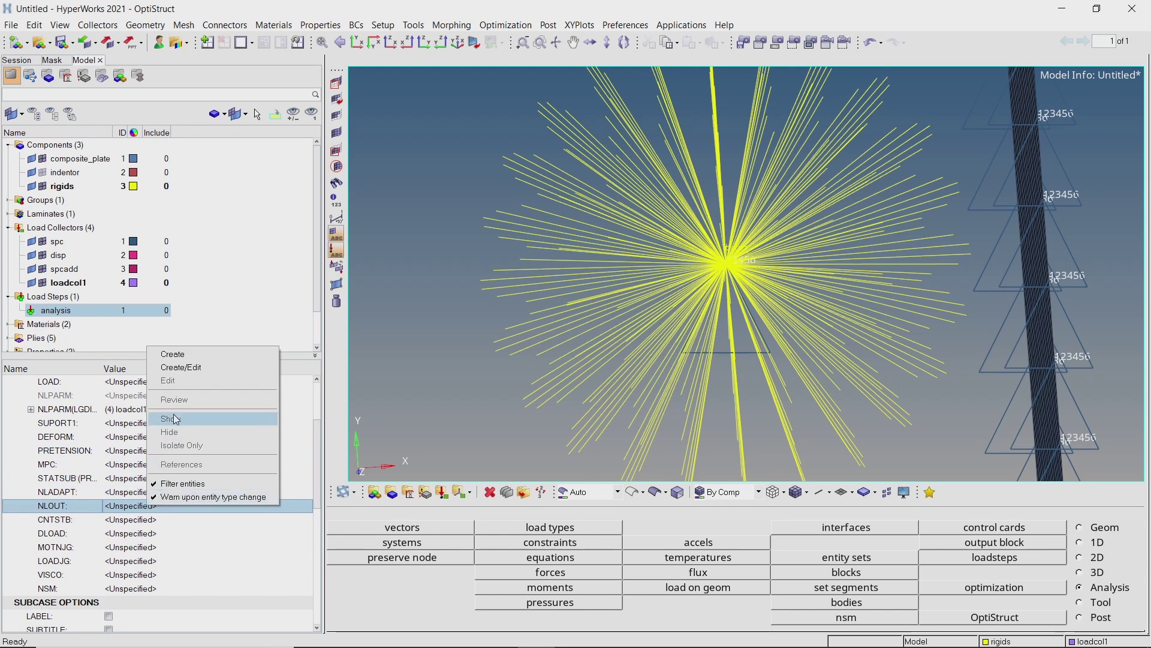
# - Create NLOUT collector loadcol2 with nonlinear interval NINT and value 1, then collapse Load Steps
pyautogui.click(199, 356)
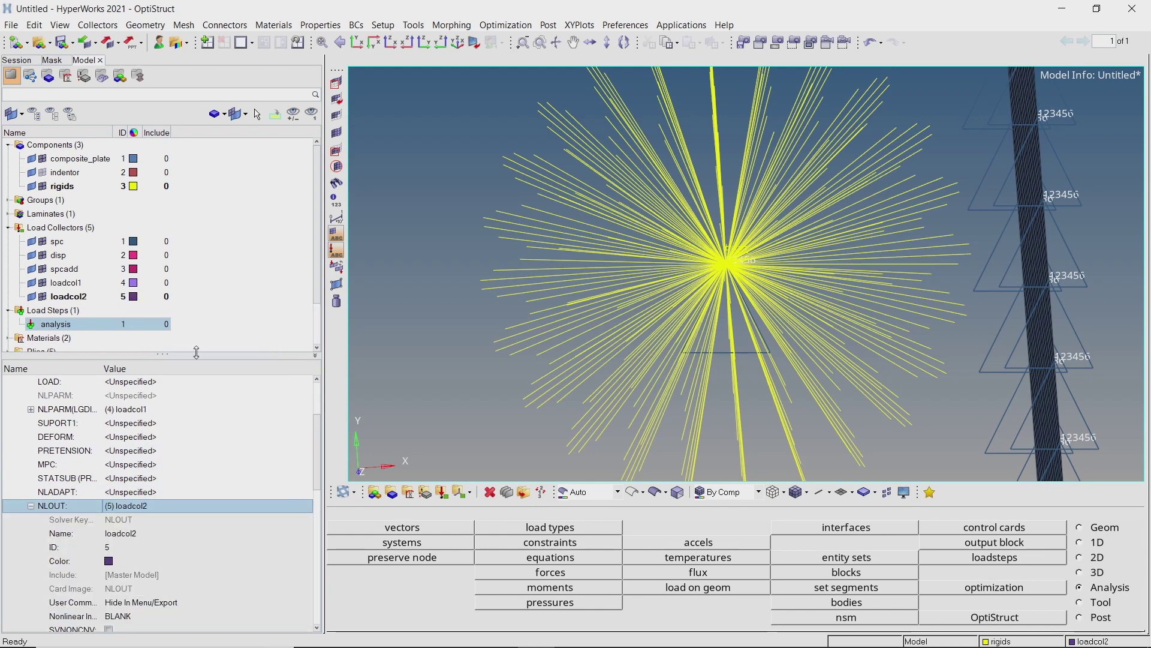
pyautogui.scroll(-2, 188, 556)
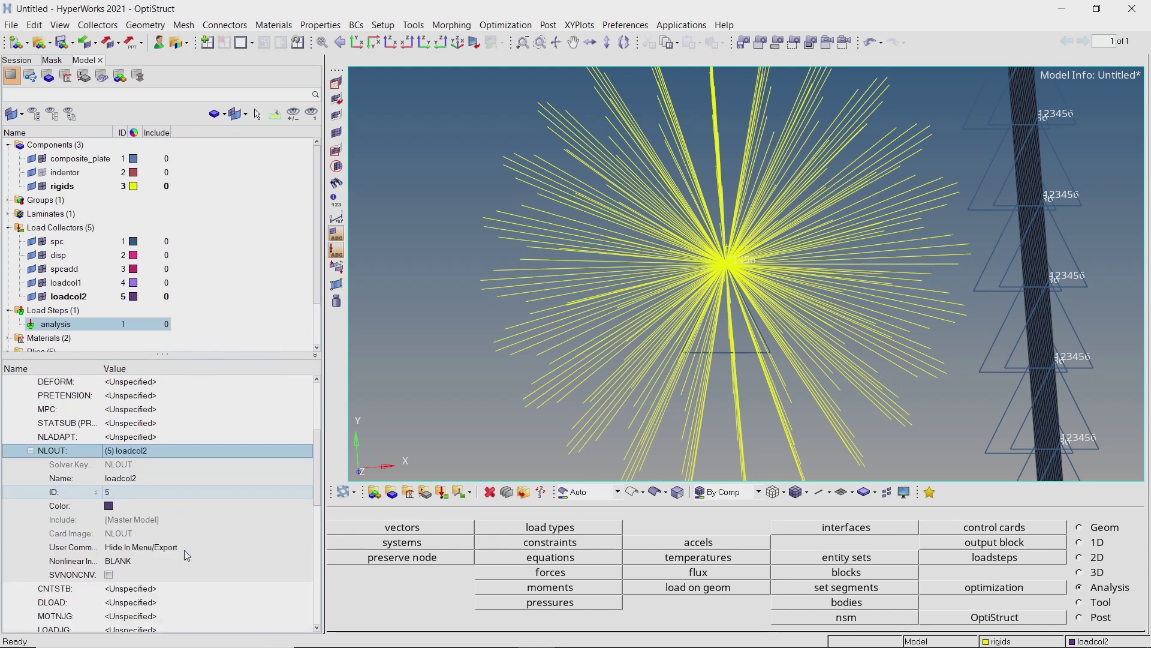
pyautogui.click(187, 558)
pyautogui.click(185, 562)
pyautogui.click(184, 588)
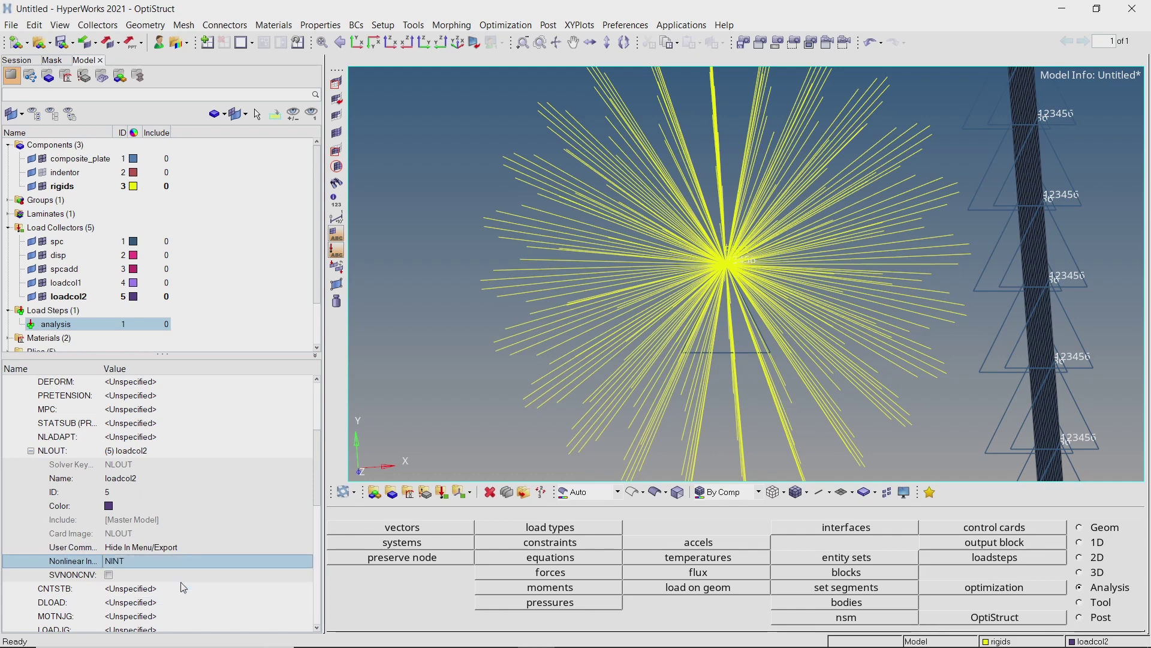
pyautogui.click(185, 574)
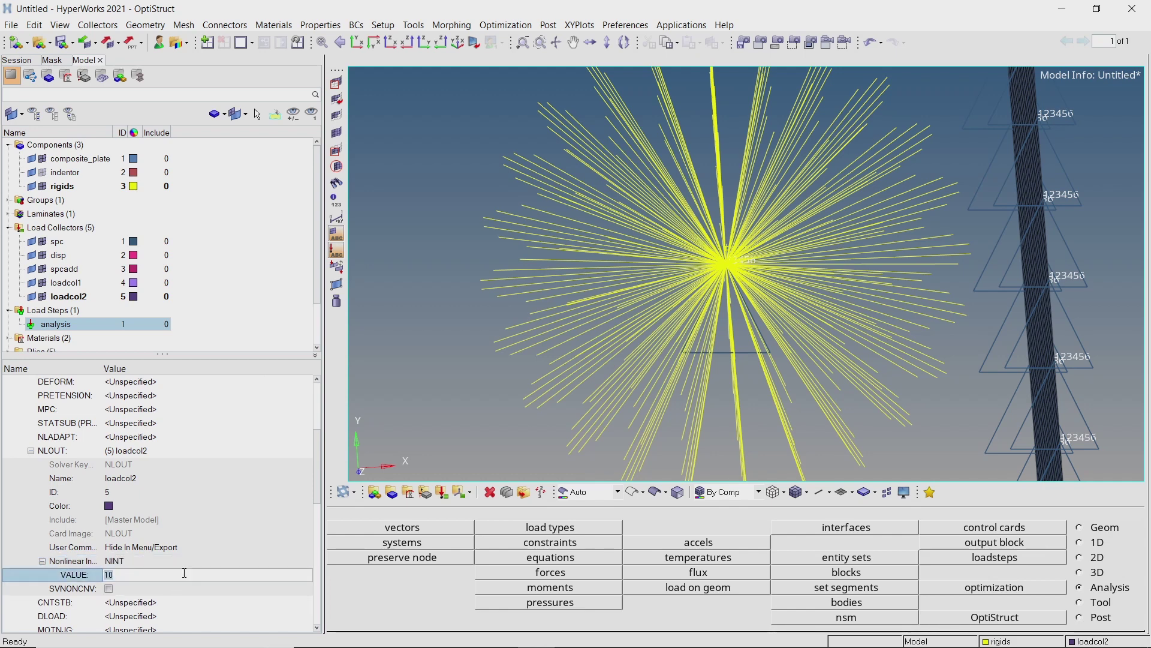
pyautogui.write('1')
pyautogui.press('Return')
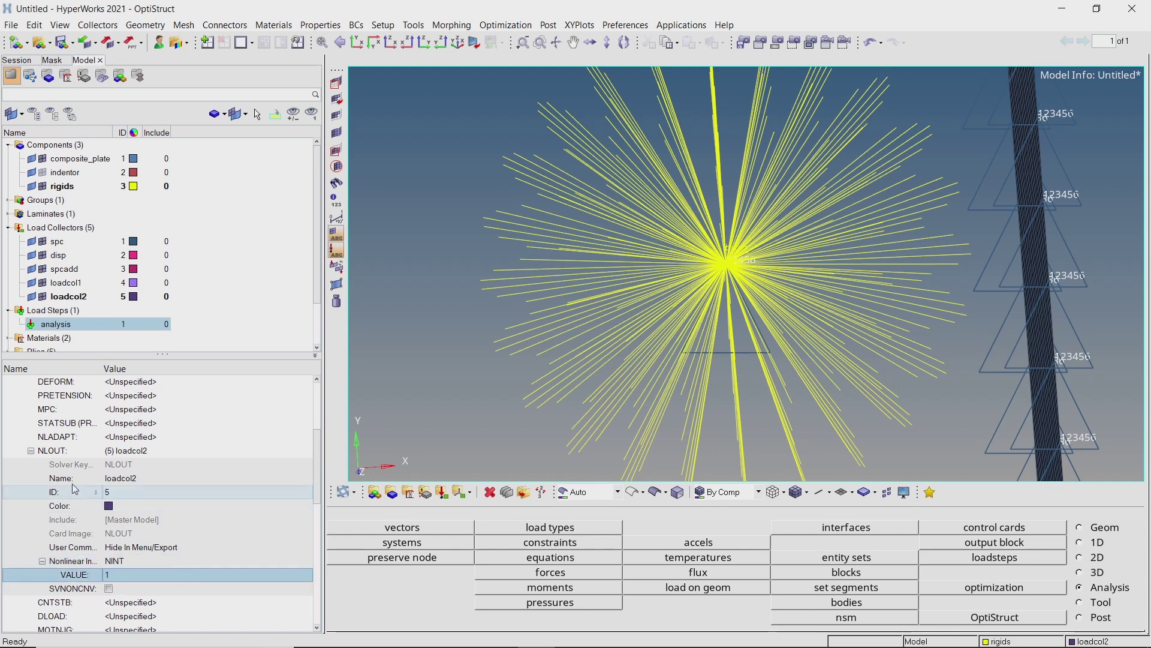
pyautogui.click(31, 451)
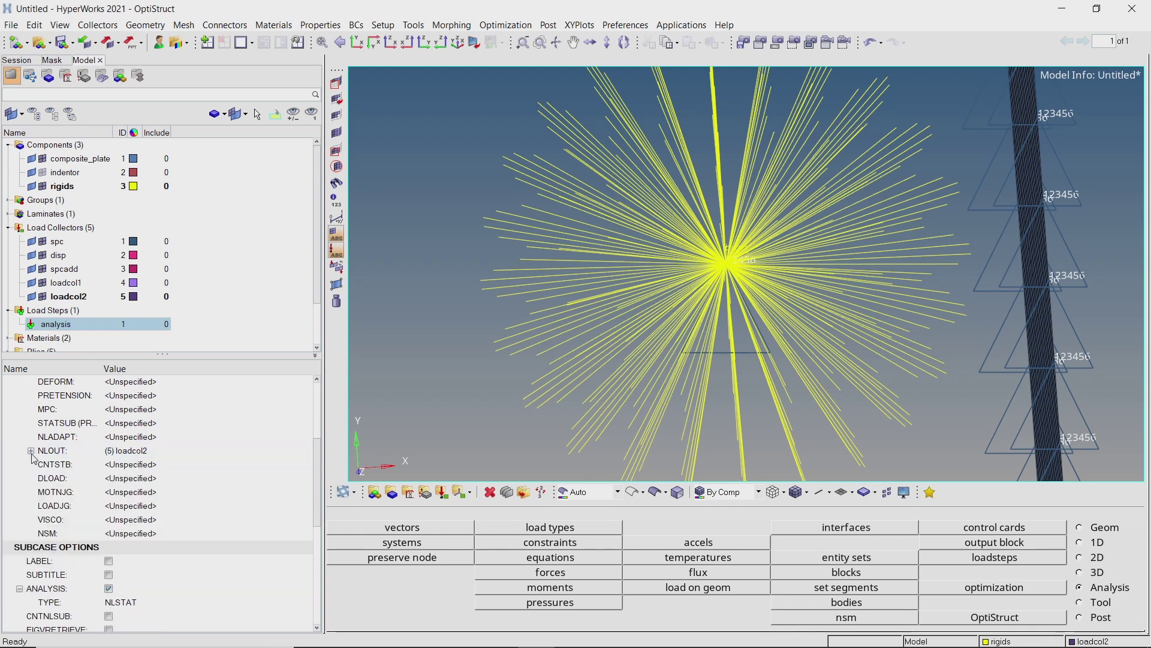
pyautogui.click(8, 310)
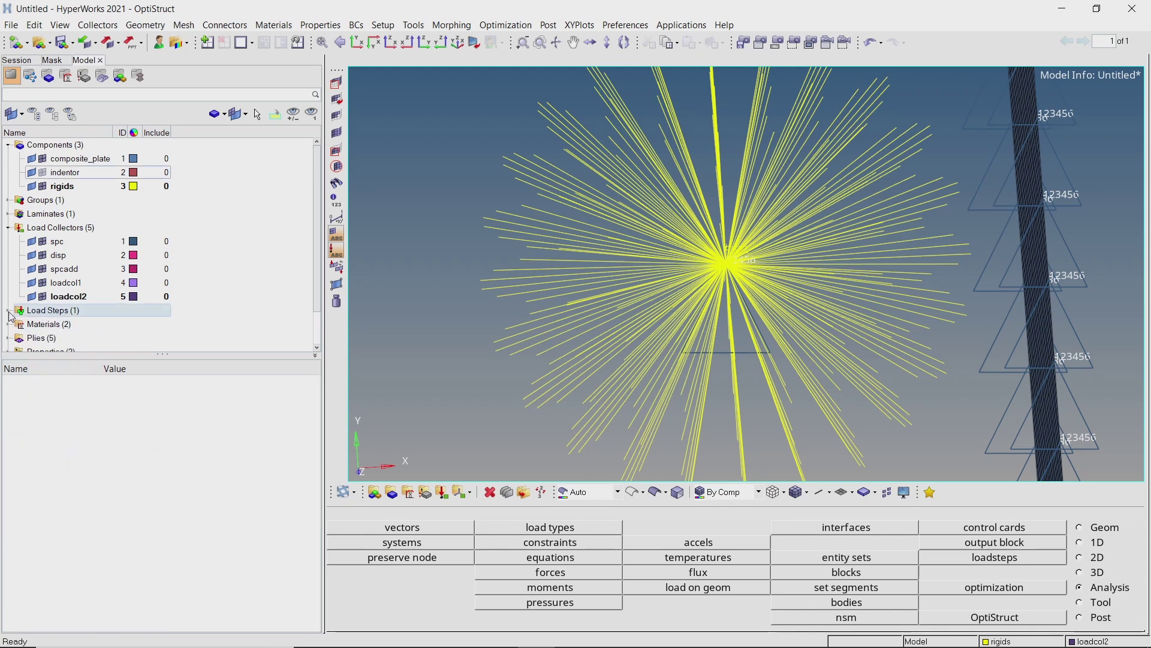
# - Collapse the Load Collectors and Components folders and rotate to view the plate and indentor sphere
pyautogui.click(8, 227)
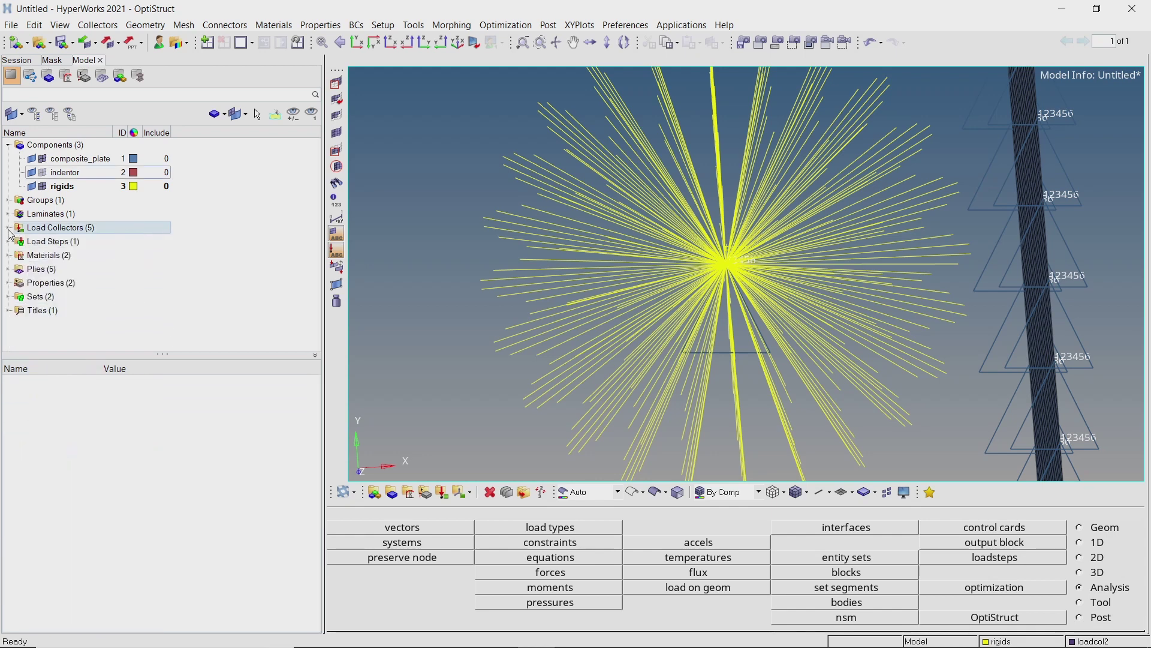
pyautogui.click(45, 179)
pyautogui.click(8, 145)
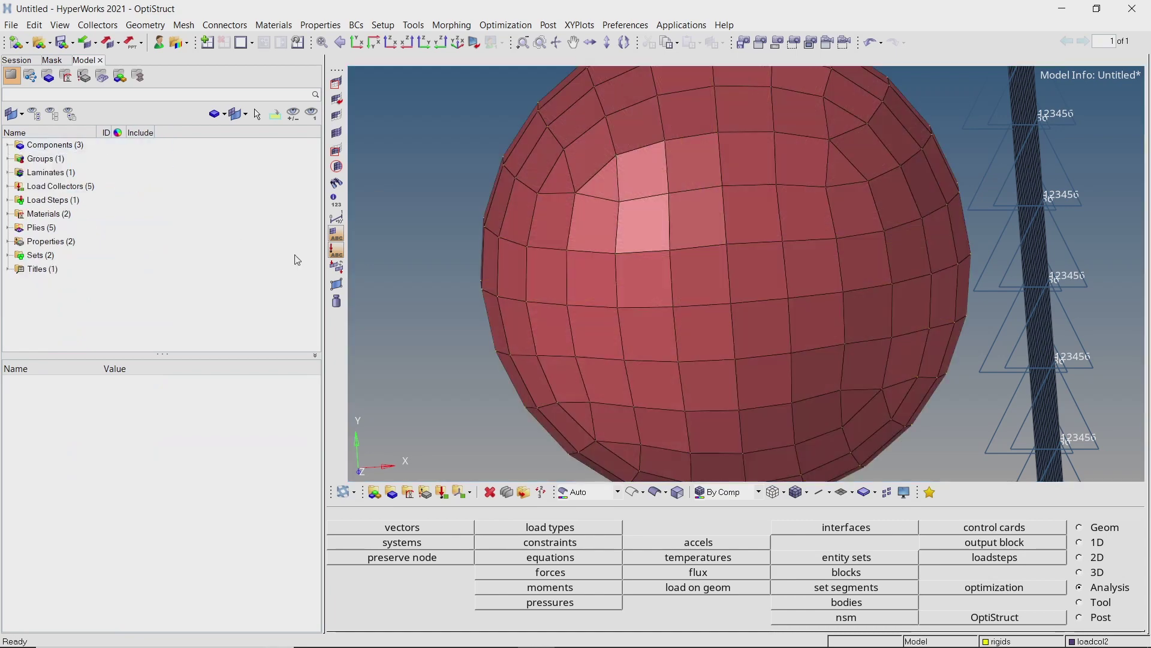
pyautogui.scroll(-5, 847, 334)
pyautogui.keyDown('ctrl'); pyautogui.moveTo(845, 336); pyautogui.dragTo(801, 316); pyautogui.keyUp('ctrl')
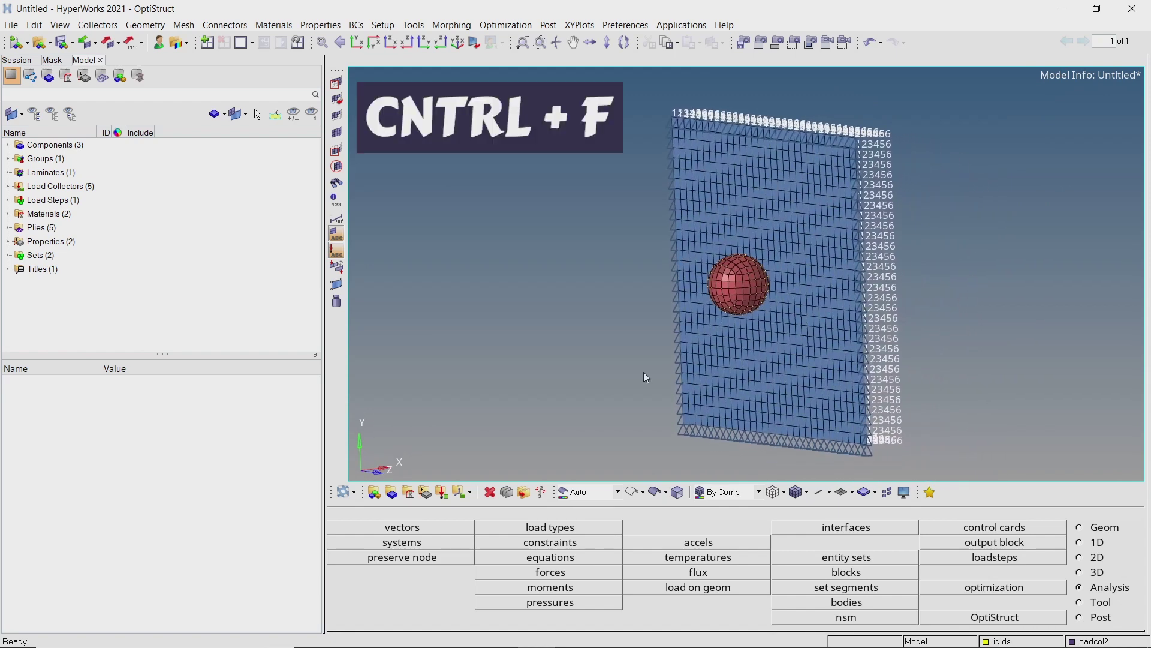
# - Create a GLOBAL_OUTPUT_REQUEST card via 'glo' search and request CSTRESS output in H3D format
pyautogui.hotkey('ctrl', 'f')
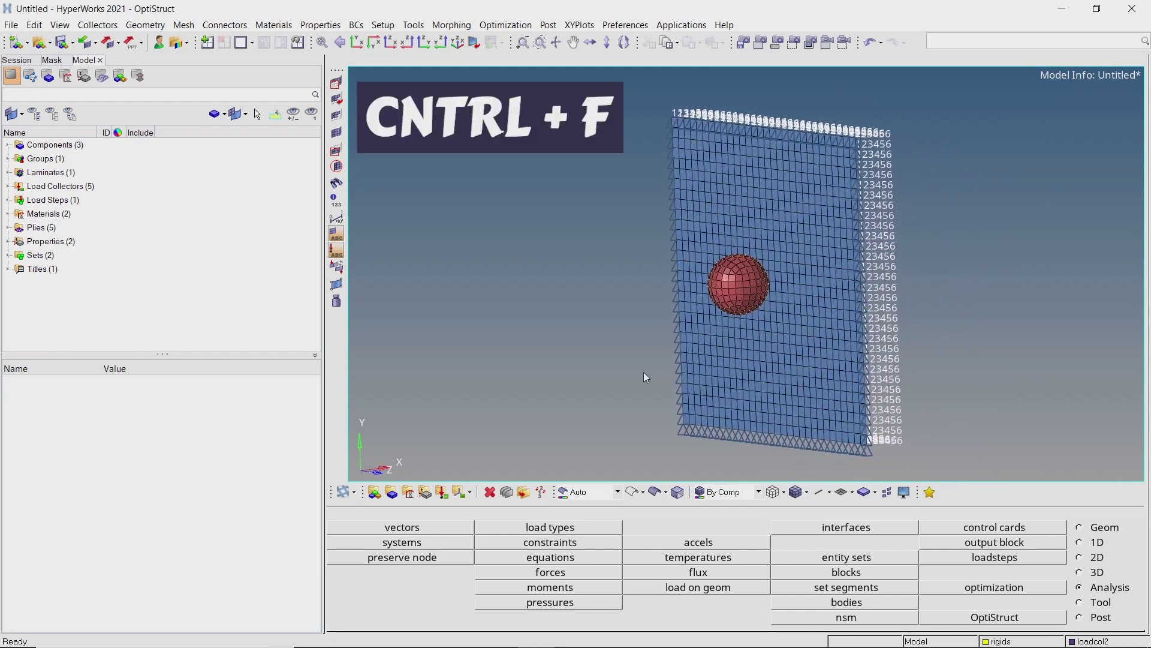
pyautogui.write('glo')
pyautogui.press('Down')
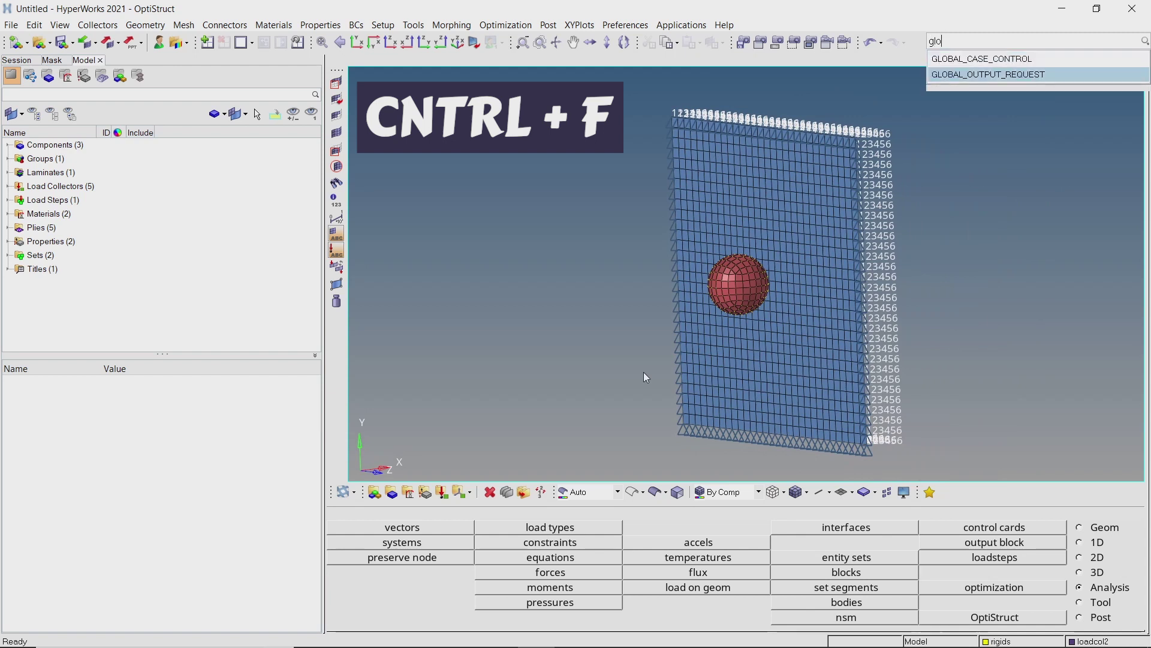
pyautogui.press('Return')
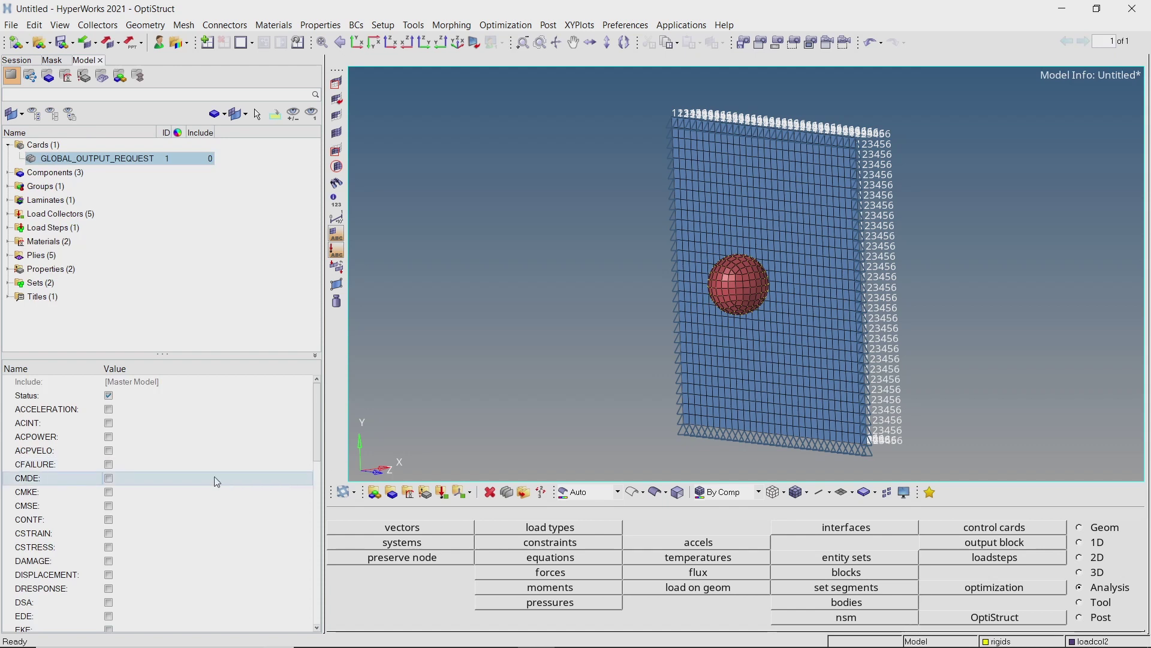
pyautogui.click(109, 547)
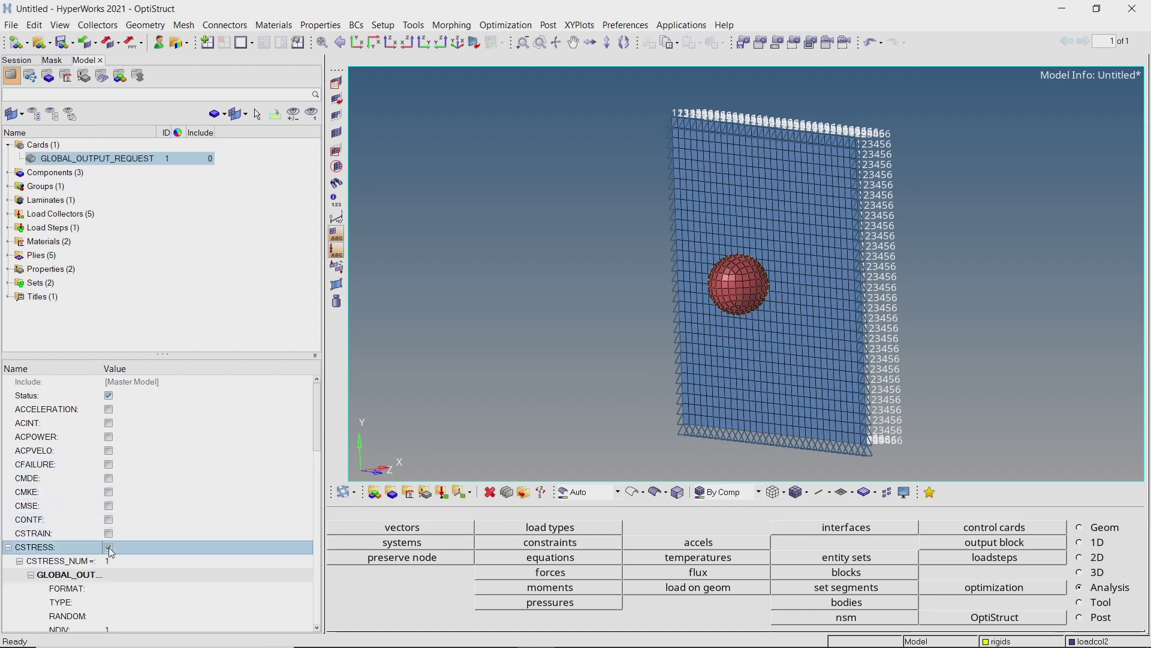
pyautogui.scroll(-1, 111, 551)
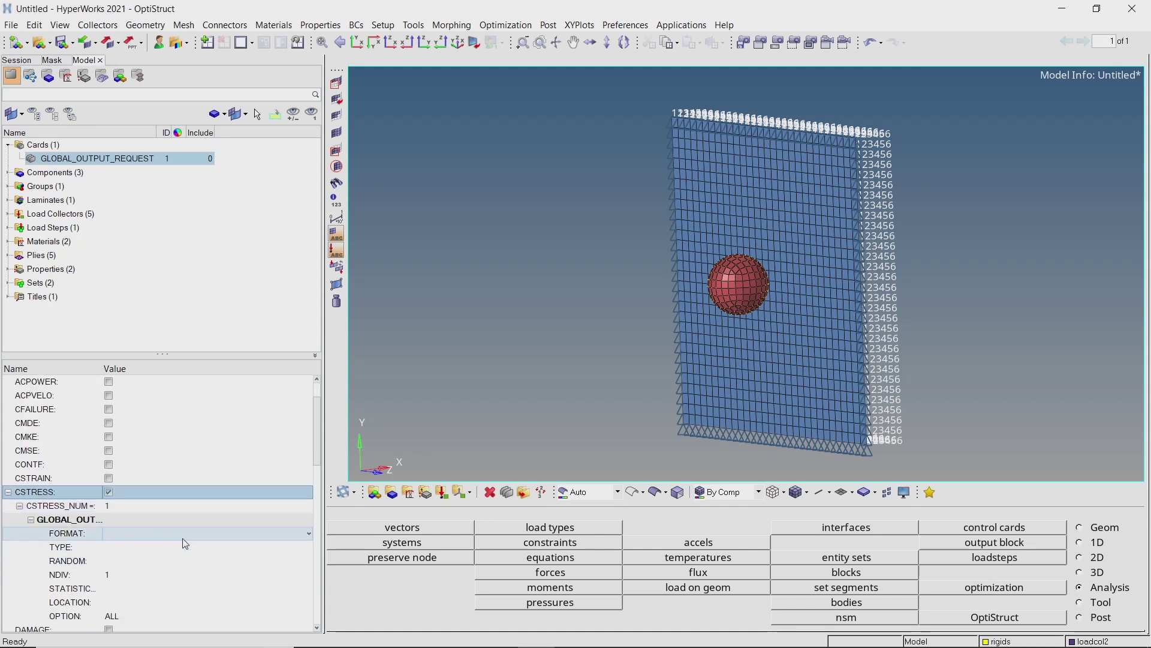
pyautogui.click(182, 538)
pyautogui.click(178, 557)
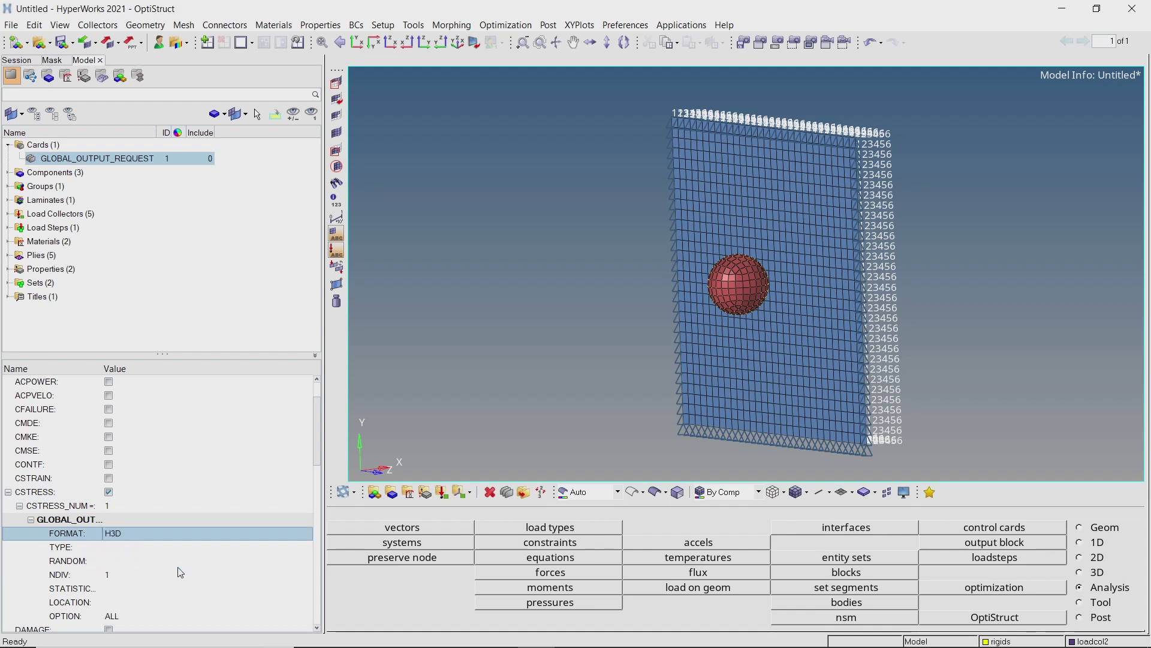
# - Request DISPLACEMENT output and STRESS output with H3D format
pyautogui.scroll(-2, 181, 572)
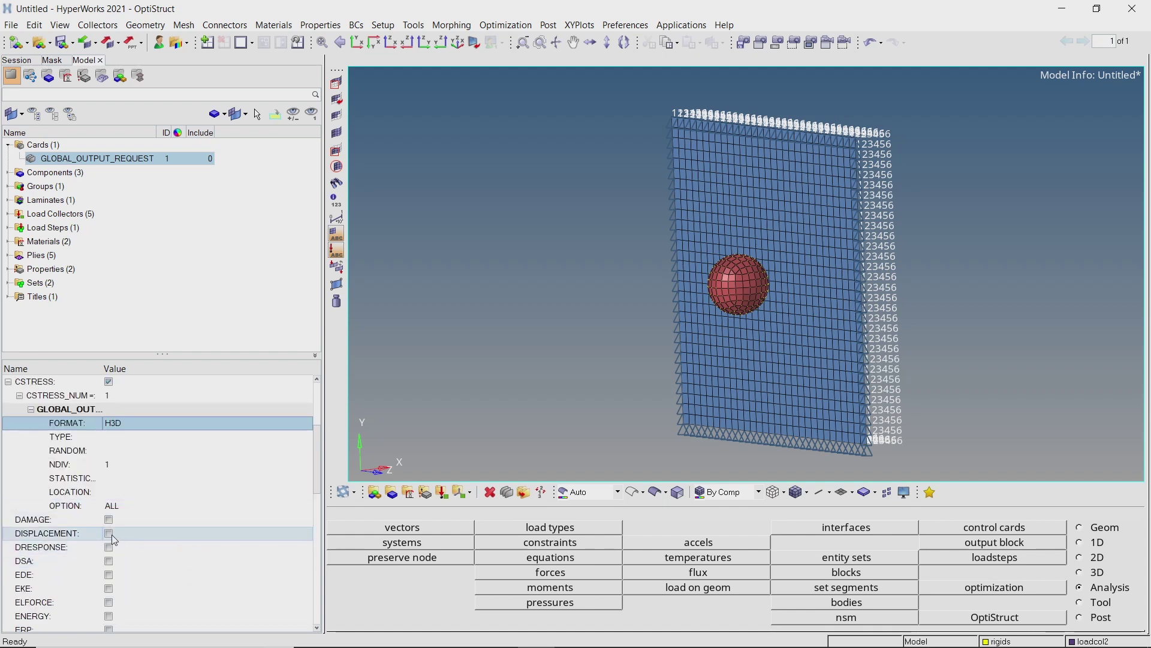
pyautogui.click(111, 535)
pyautogui.scroll(-1, 169, 538)
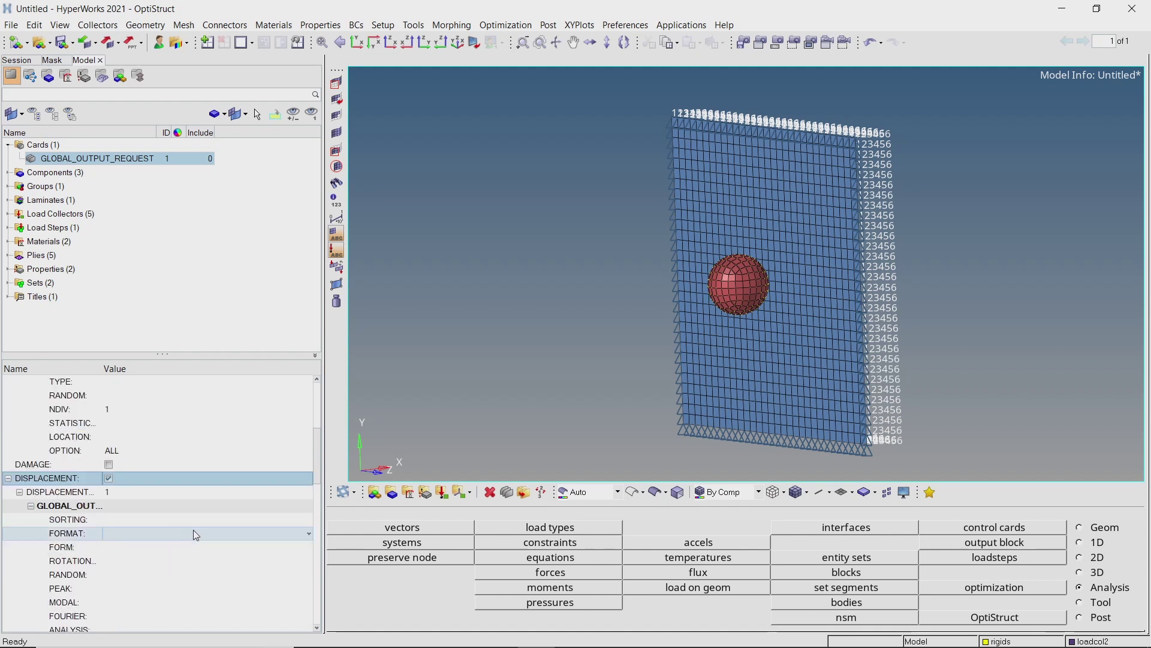
pyautogui.click(196, 534)
pyautogui.click(186, 573)
pyautogui.scroll(-3, 204, 569)
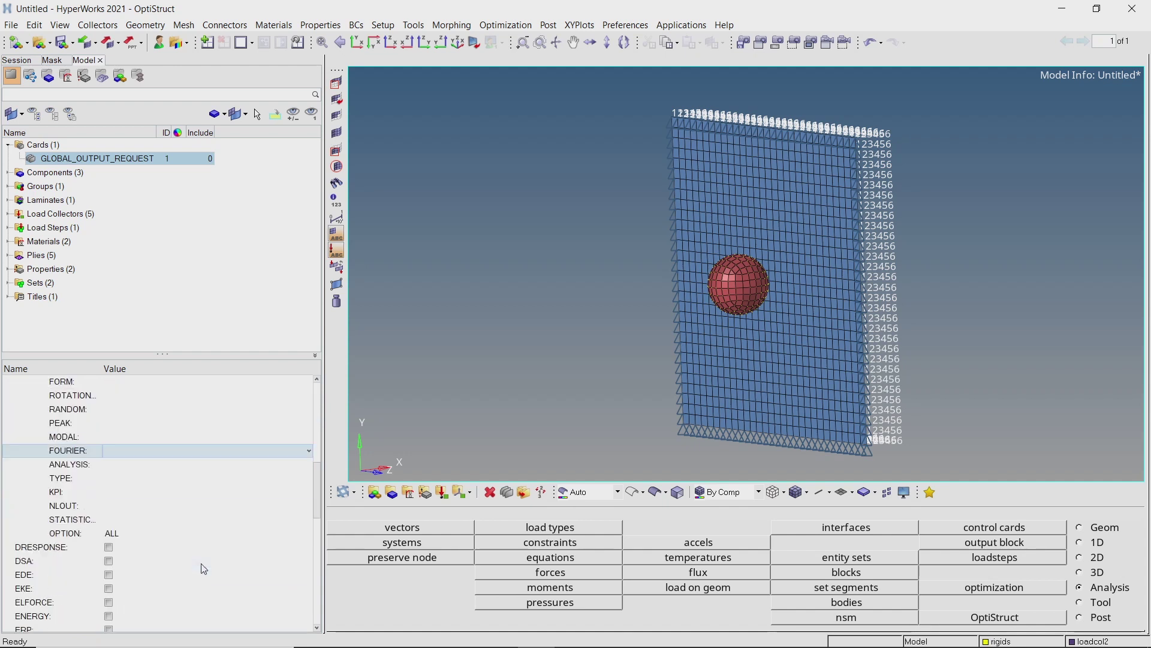
pyautogui.scroll(-2, 204, 568)
pyautogui.scroll(-10, 203, 568)
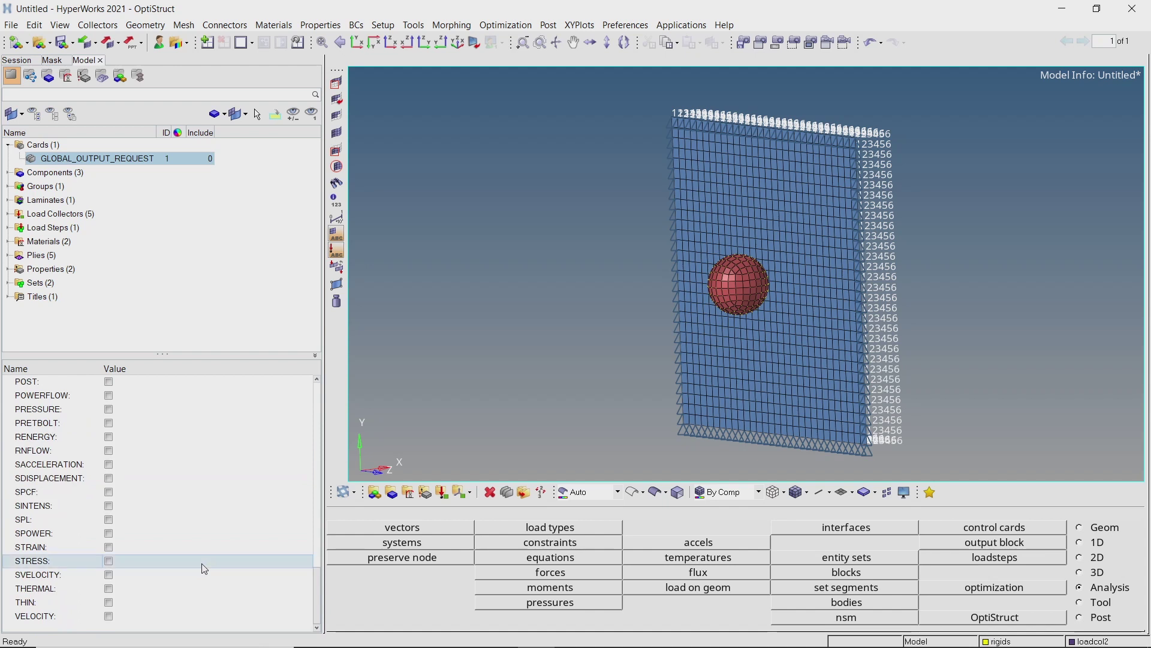
pyautogui.click(110, 561)
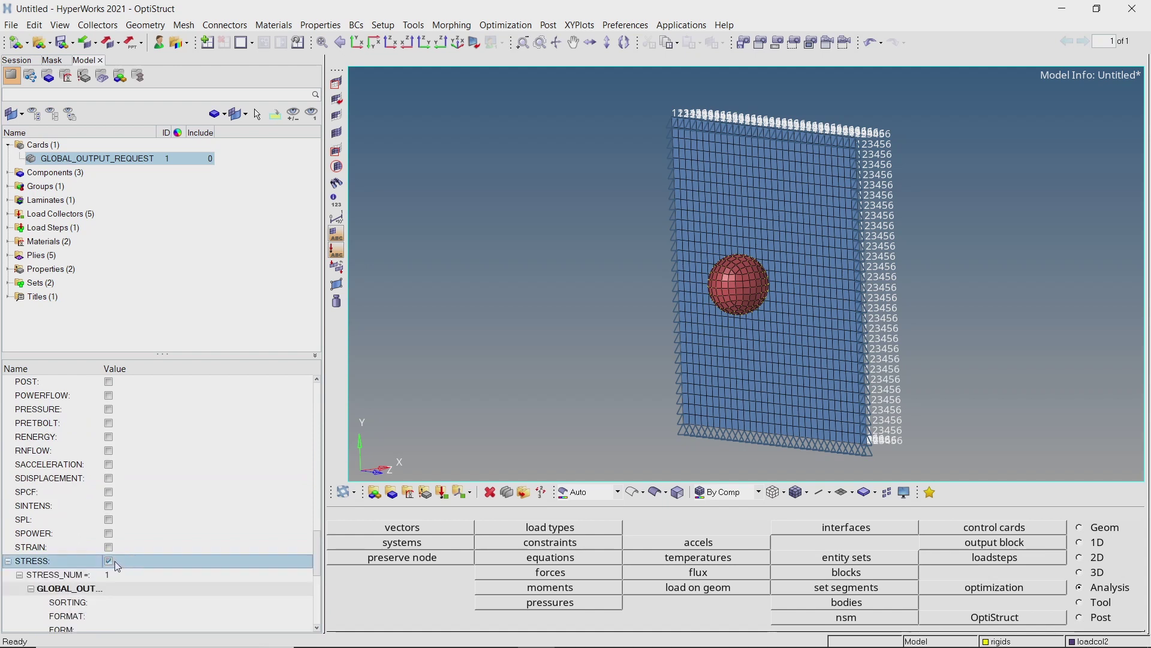
pyautogui.scroll(-2, 171, 563)
pyautogui.click(203, 506)
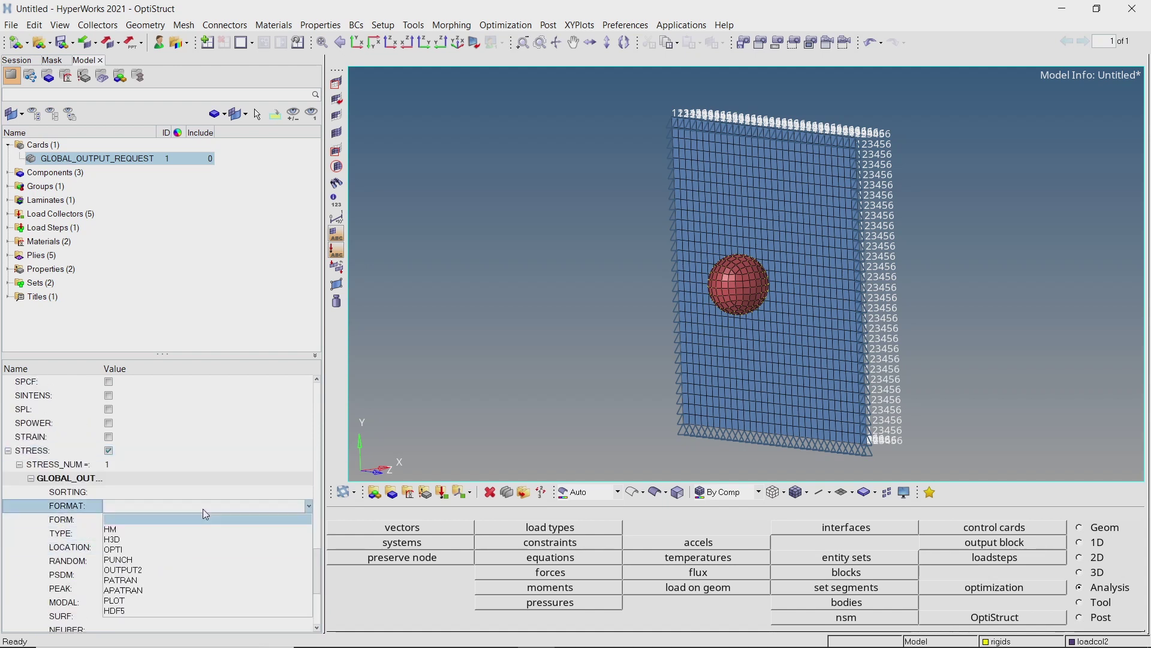
pyautogui.click(204, 540)
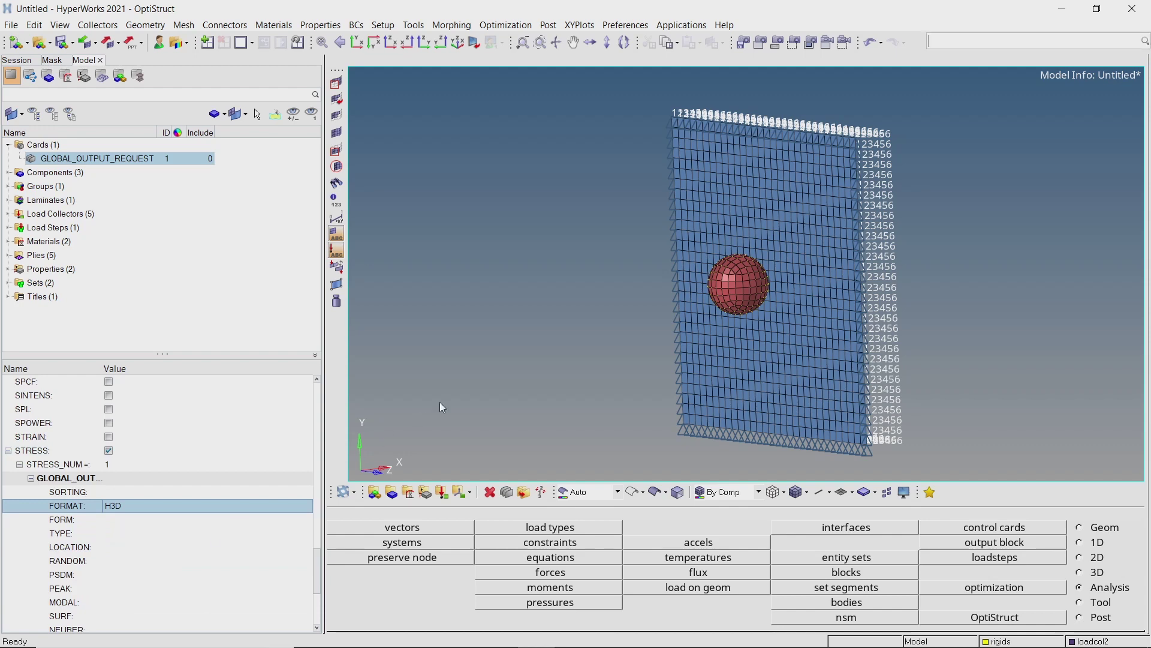
# - Create a PARAM card via 'param' search and enable EXPERTNL and HASHASSM
pyautogui.write('param')
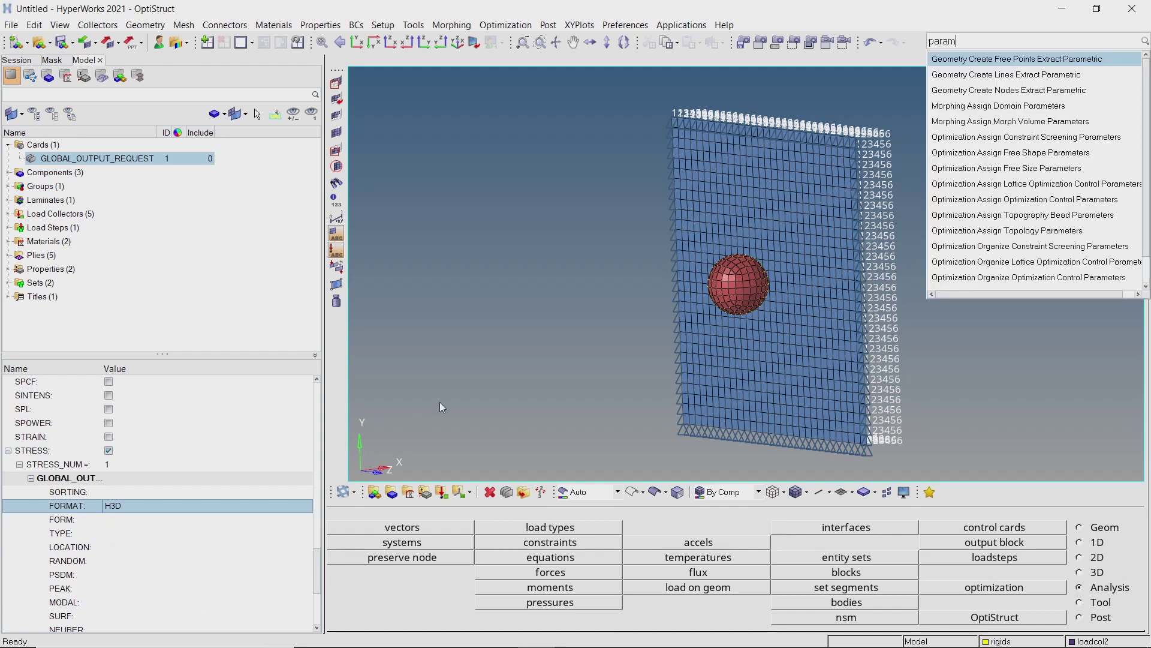
pyautogui.press('Down')
pyautogui.press('Down')
pyautogui.press('Down')
pyautogui.press('Down')
pyautogui.press('Down')
pyautogui.press('Down')
pyautogui.press('Down')
pyautogui.press('Down')
pyautogui.press('Down')
pyautogui.press('Down')
pyautogui.press('Down')
pyautogui.press('Down')
pyautogui.press('Down')
pyautogui.press('Down')
pyautogui.press('Down')
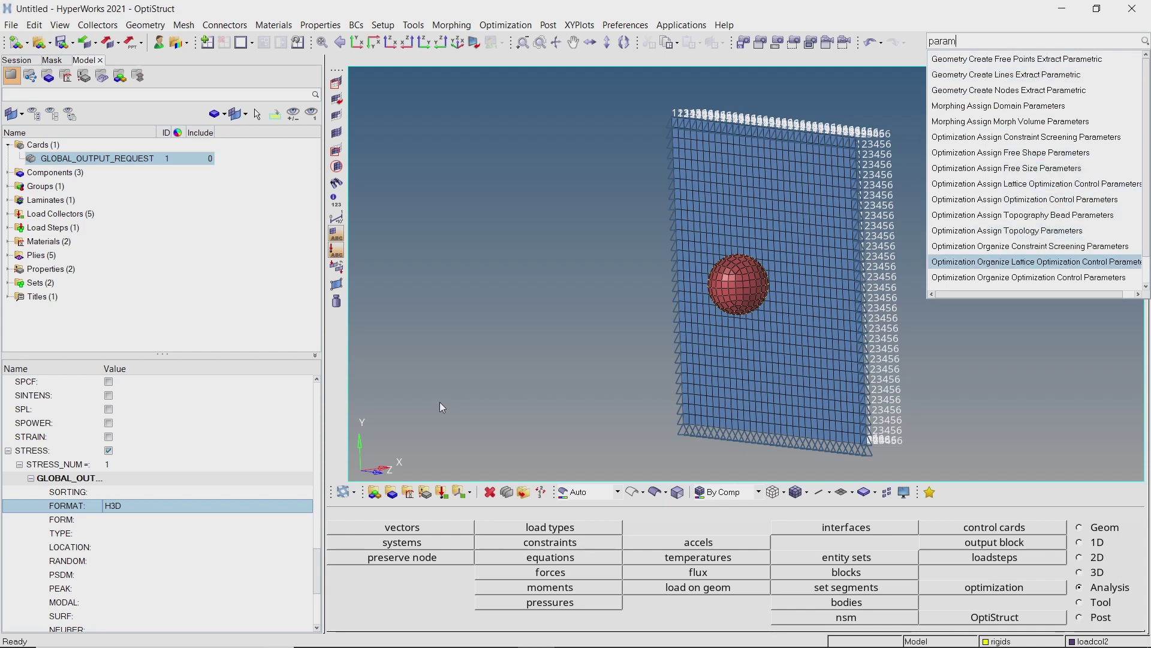
pyautogui.press('Return')
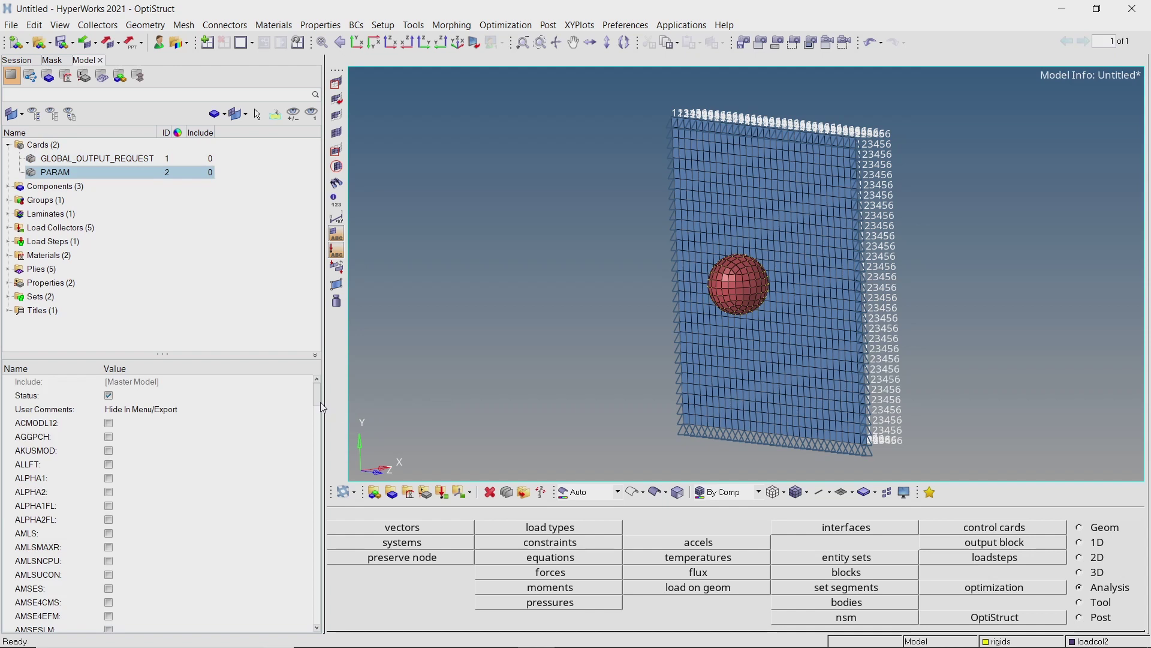
pyautogui.moveTo(322, 406); pyautogui.dragTo(307, 438)
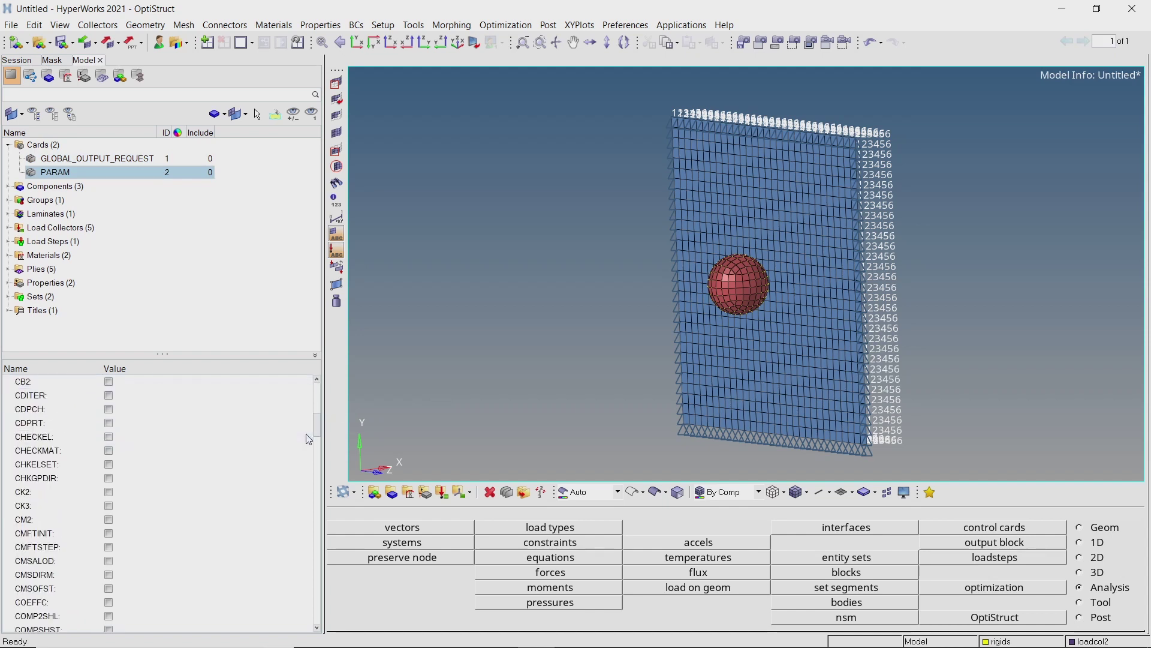
pyautogui.scroll(-12, 307, 439)
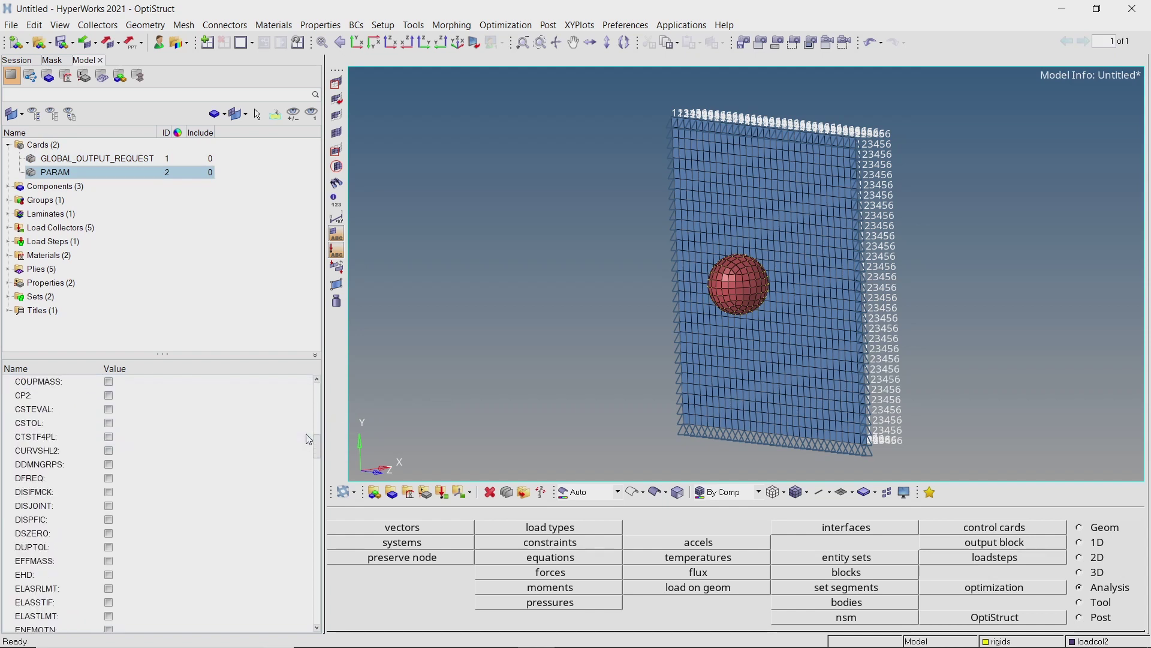
pyautogui.scroll(-3, 307, 439)
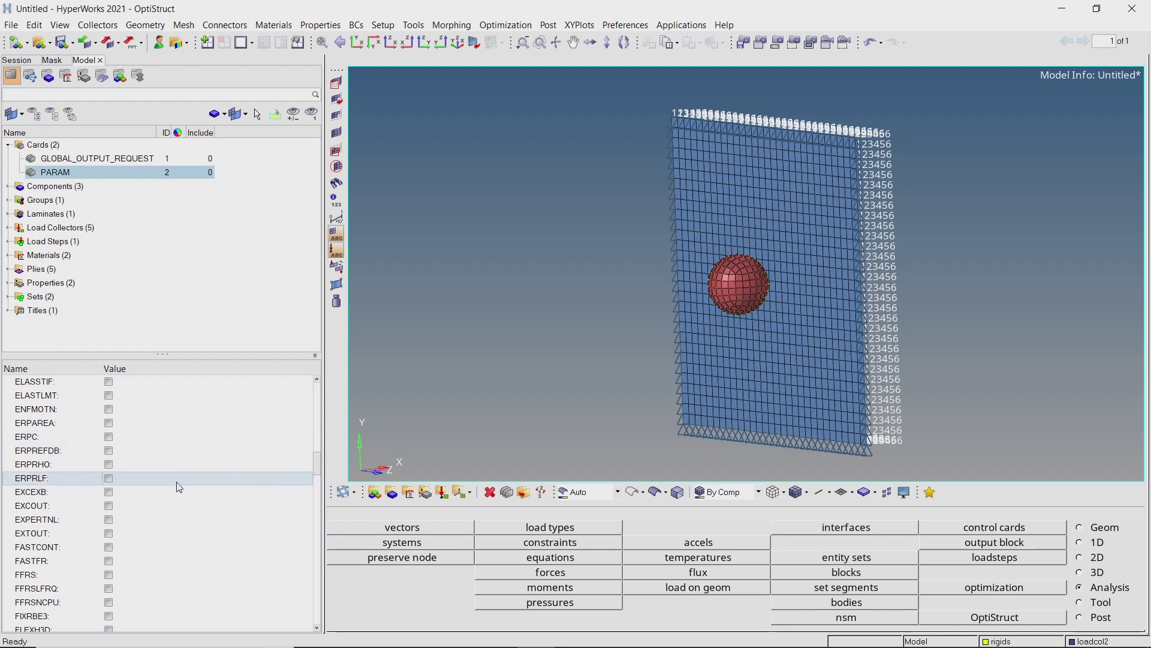
pyautogui.click(139, 522)
pyautogui.scroll(-3, 173, 526)
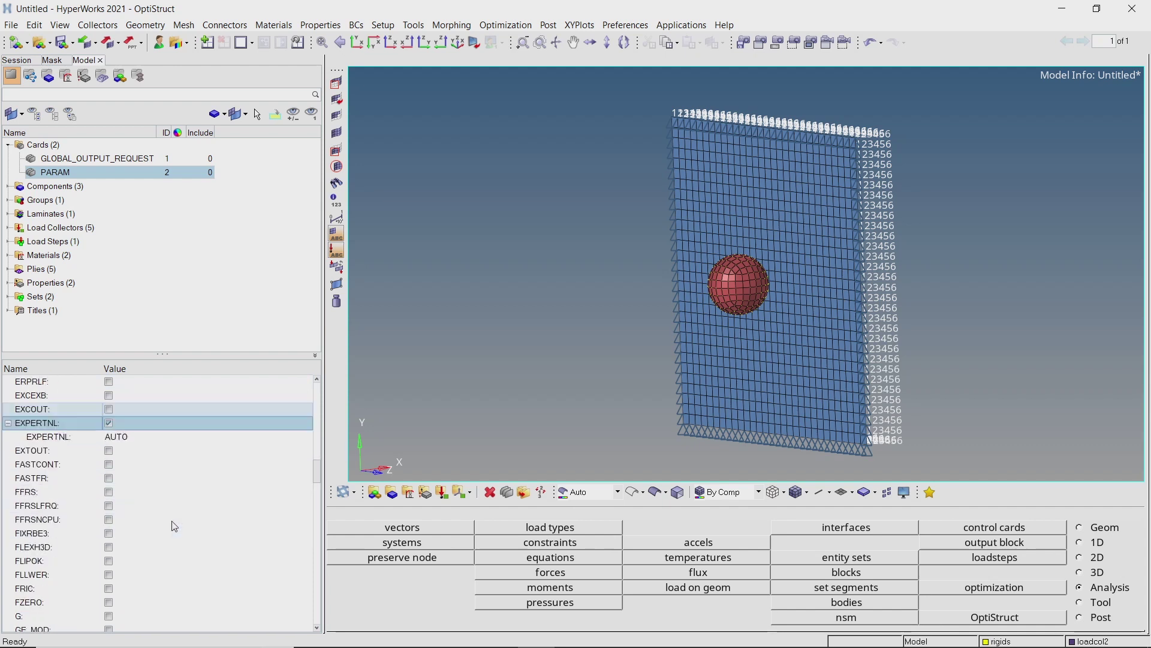
pyautogui.scroll(-6, 174, 526)
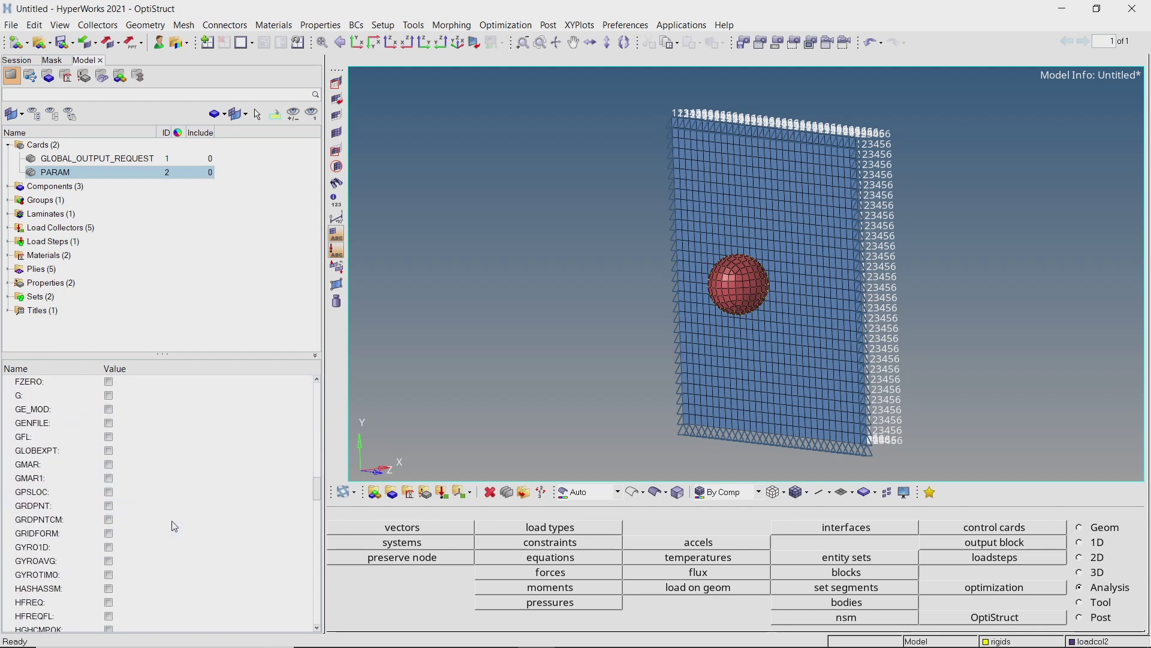
pyautogui.scroll(-3, 174, 526)
pyautogui.click(110, 479)
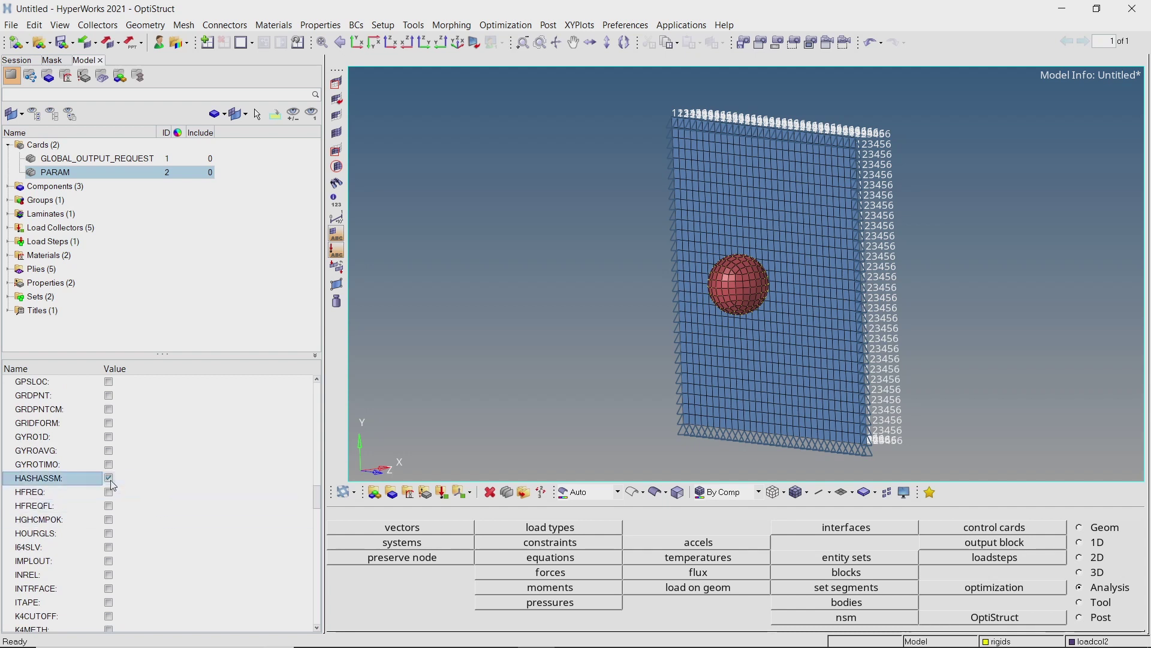
pyautogui.click(131, 493)
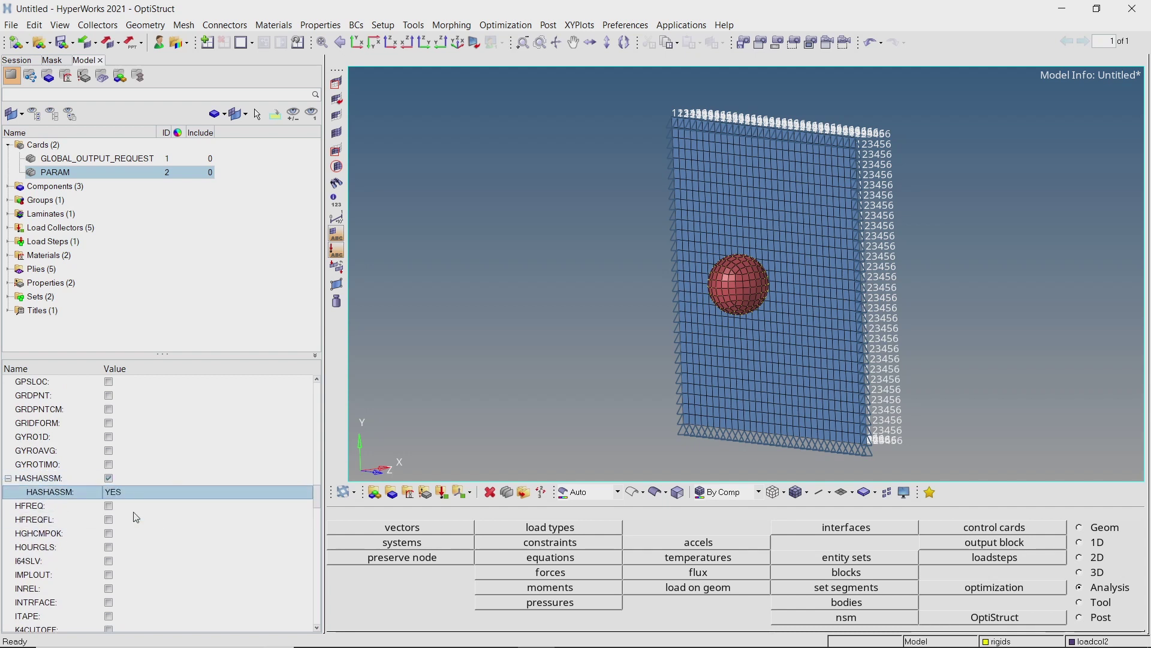
# - Enable NLAFILE set to YES and NLMON set to DISP, then collapse Cards
pyautogui.scroll(-4, 137, 518)
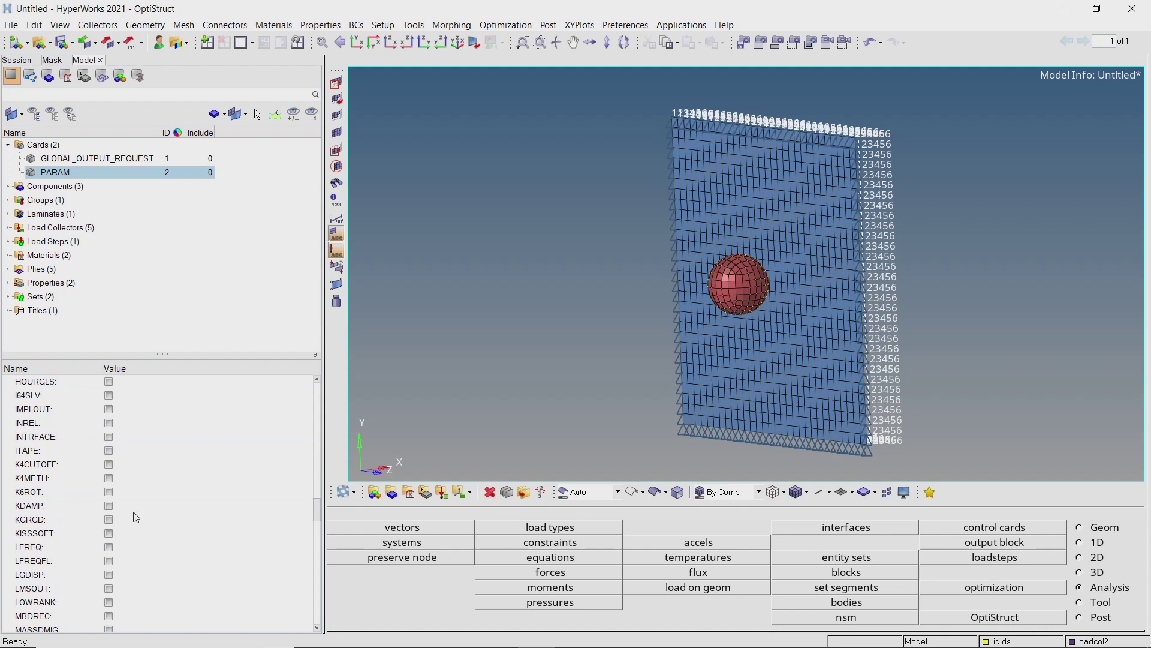
pyautogui.scroll(-8, 137, 517)
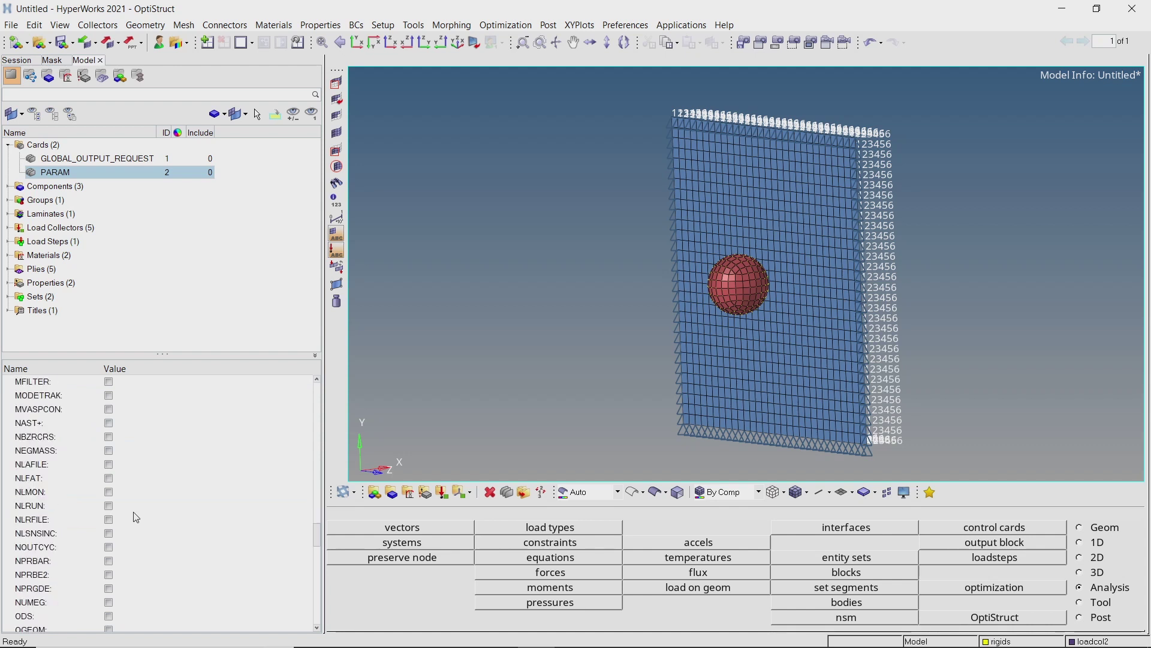
pyautogui.click(109, 464)
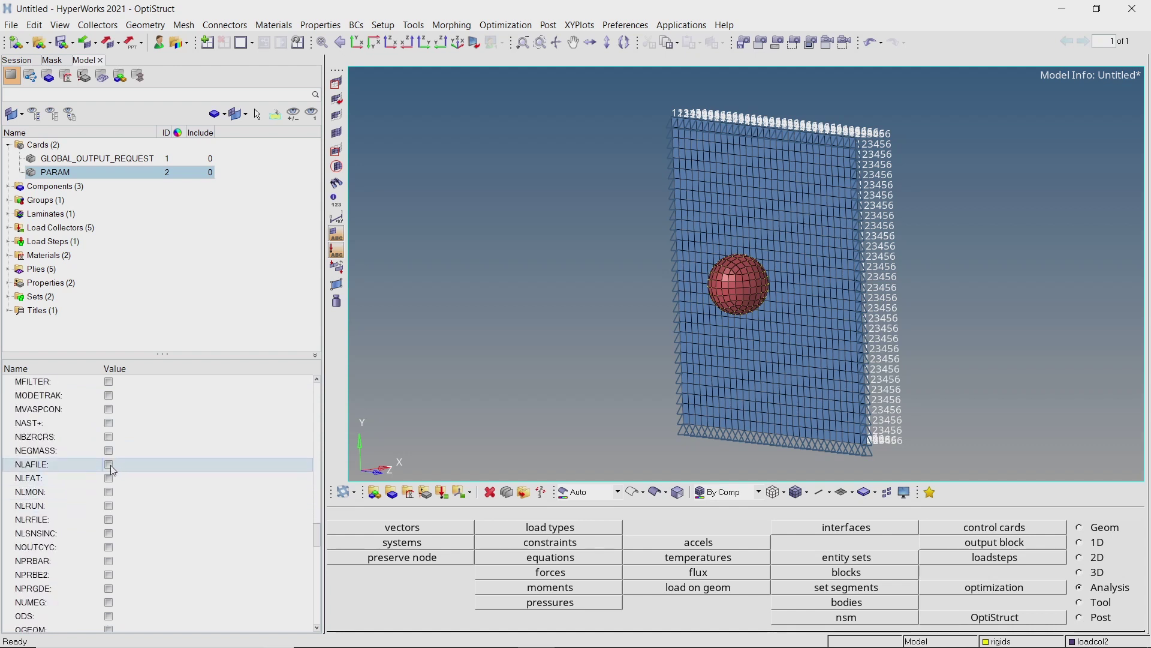
pyautogui.click(137, 484)
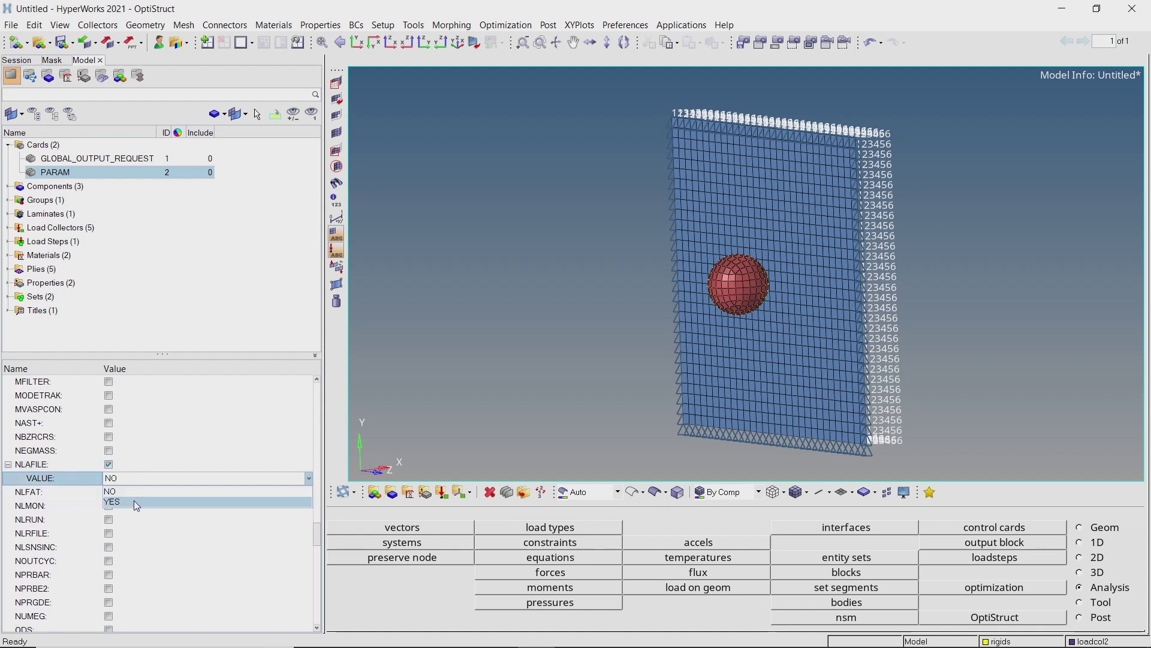
pyautogui.click(136, 502)
pyautogui.click(109, 505)
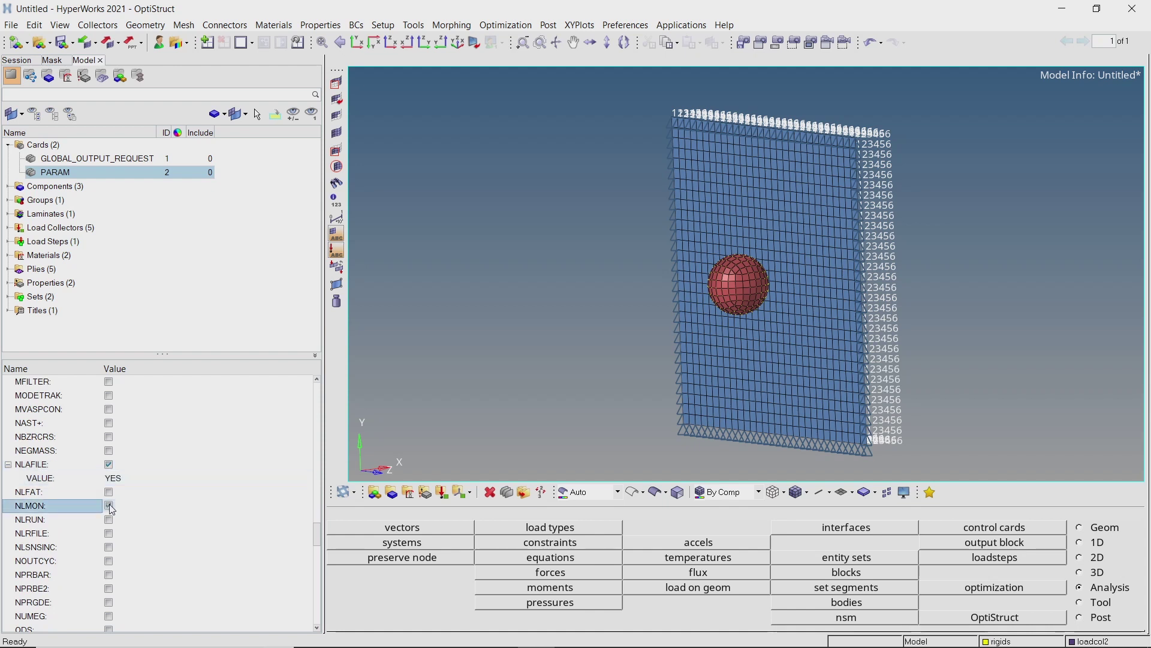
pyautogui.click(139, 519)
pyautogui.click(146, 519)
pyautogui.click(144, 542)
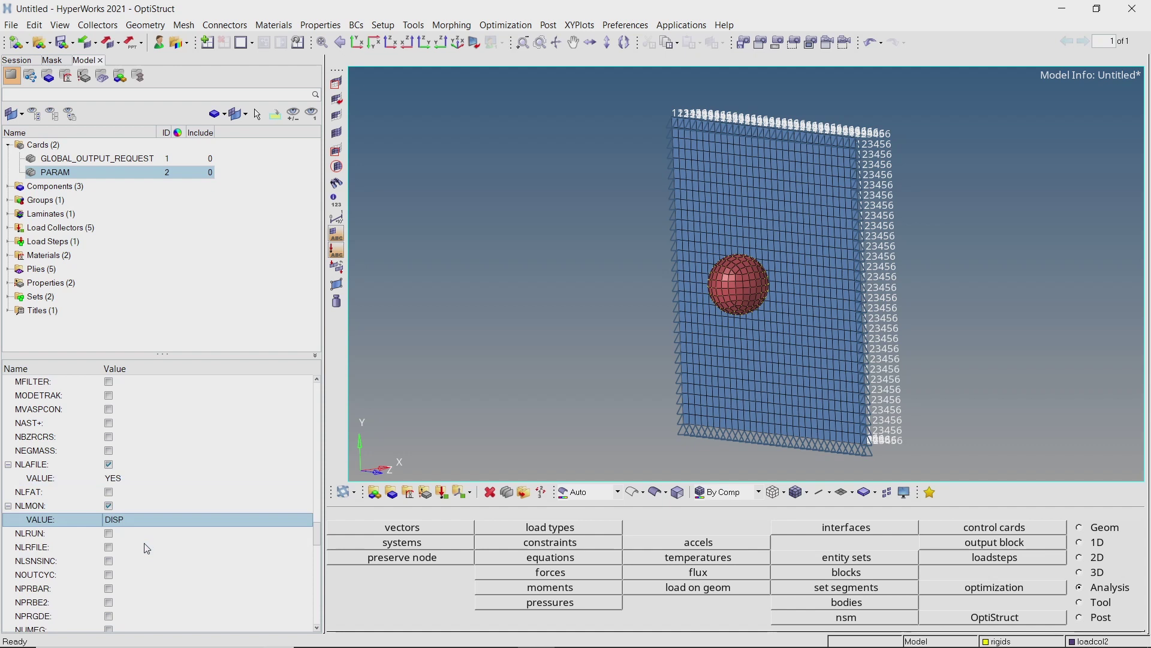
pyautogui.click(7, 145)
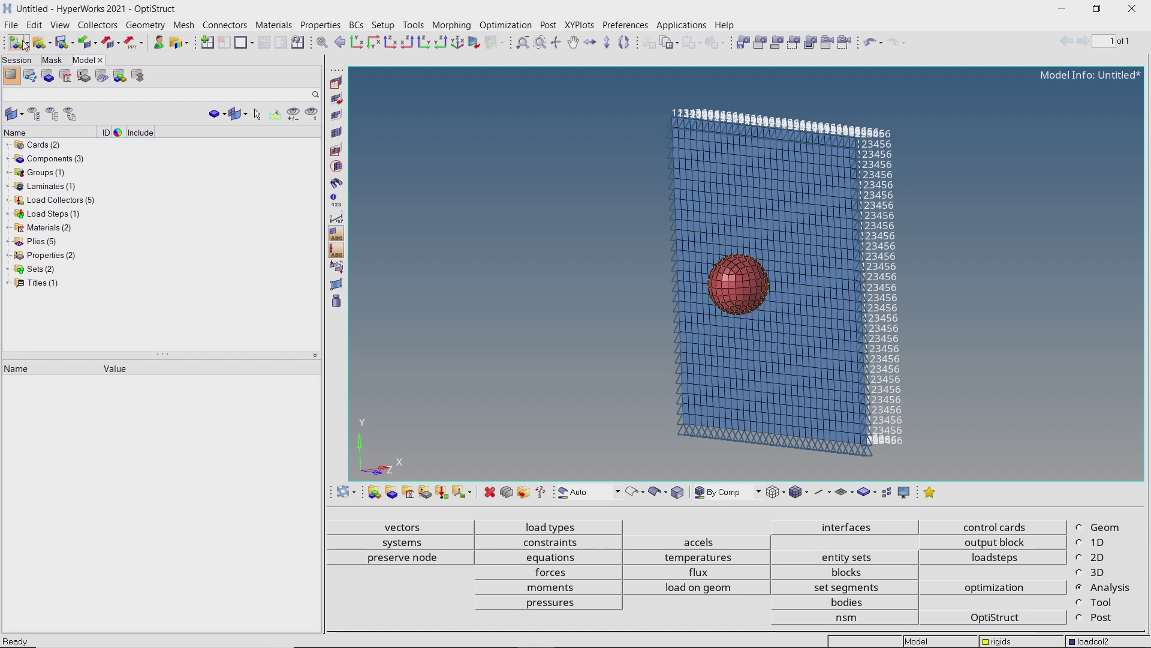
# - Save the model as run1.hm inside a newly created run1 folder under Composite_plate/Tests
pyautogui.click(12, 25)
pyautogui.moveTo(49, 76)
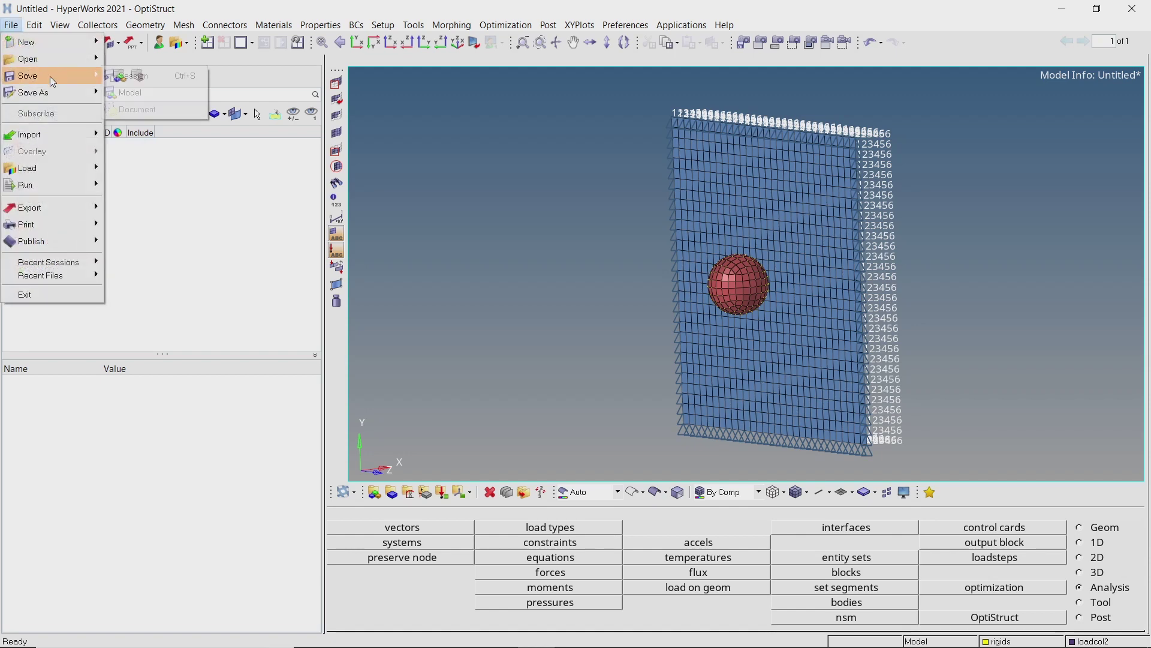
pyautogui.click(129, 93)
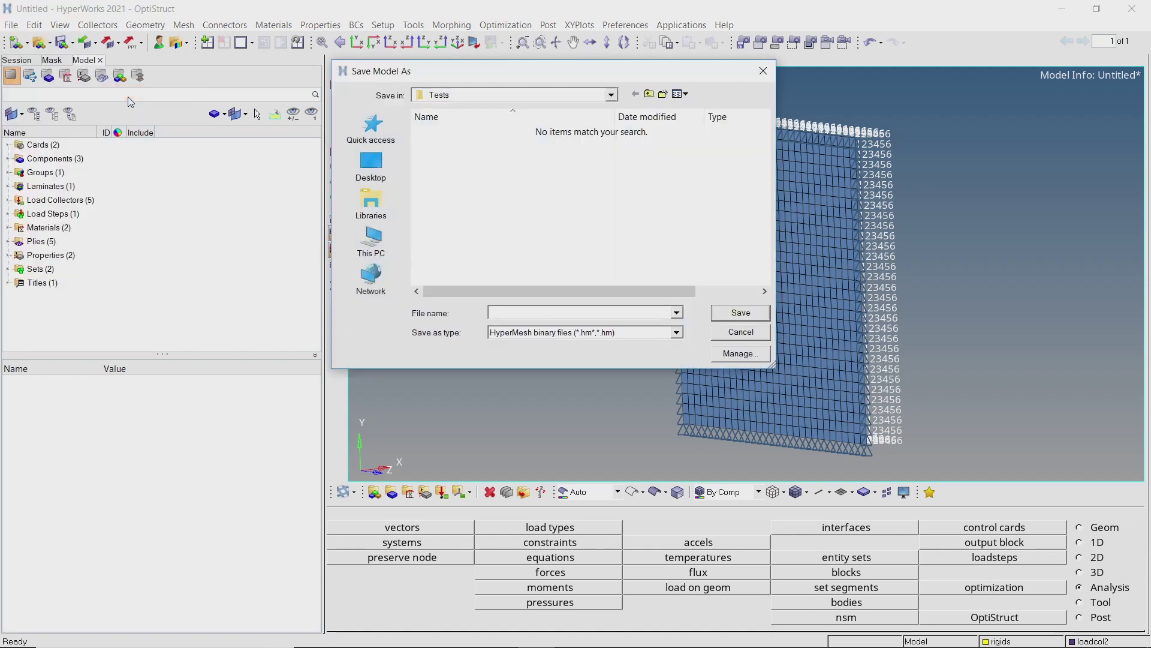
pyautogui.click(663, 94)
pyautogui.write('run1')
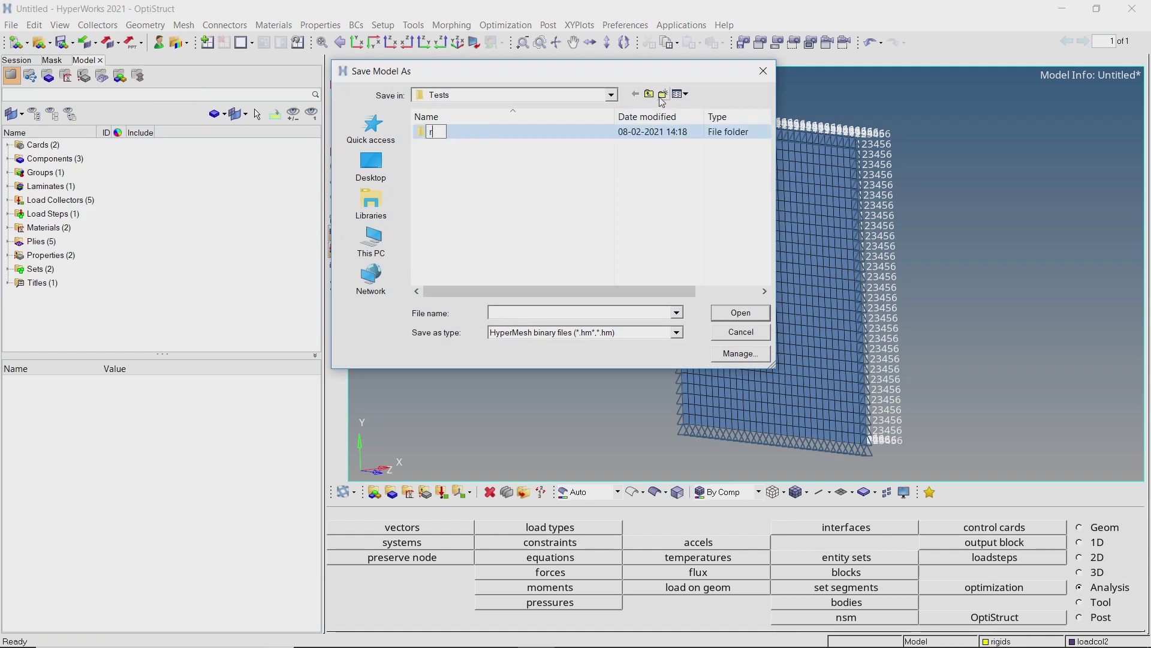
pyautogui.press('Return')
pyautogui.doubleClick(503, 129)
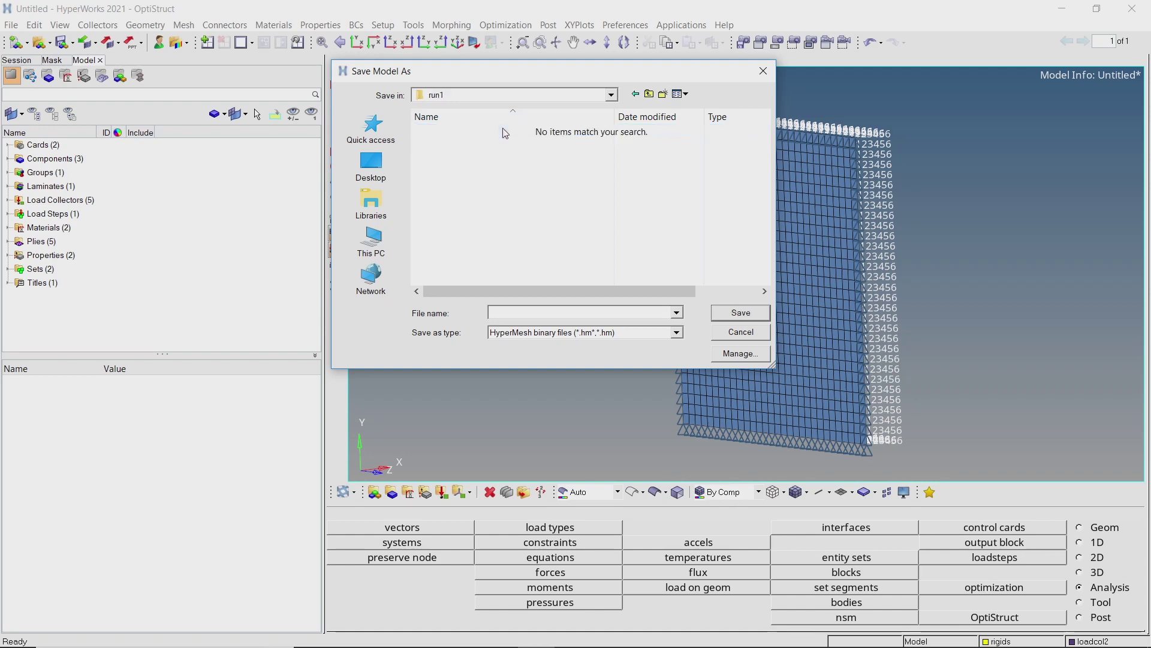
pyautogui.click(541, 312)
pyautogui.write('run1')
pyautogui.press('Return')
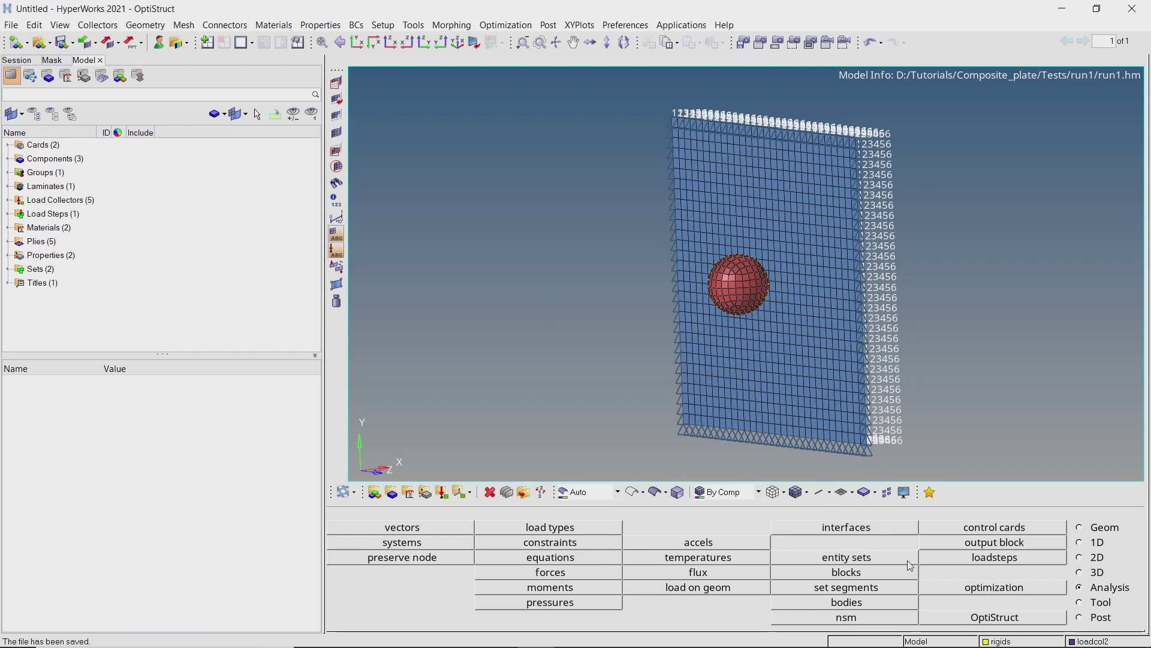
# - Export all entities to run1.fem and run an analysis-only OptiStruct solve to completion
pyautogui.click(967, 620)
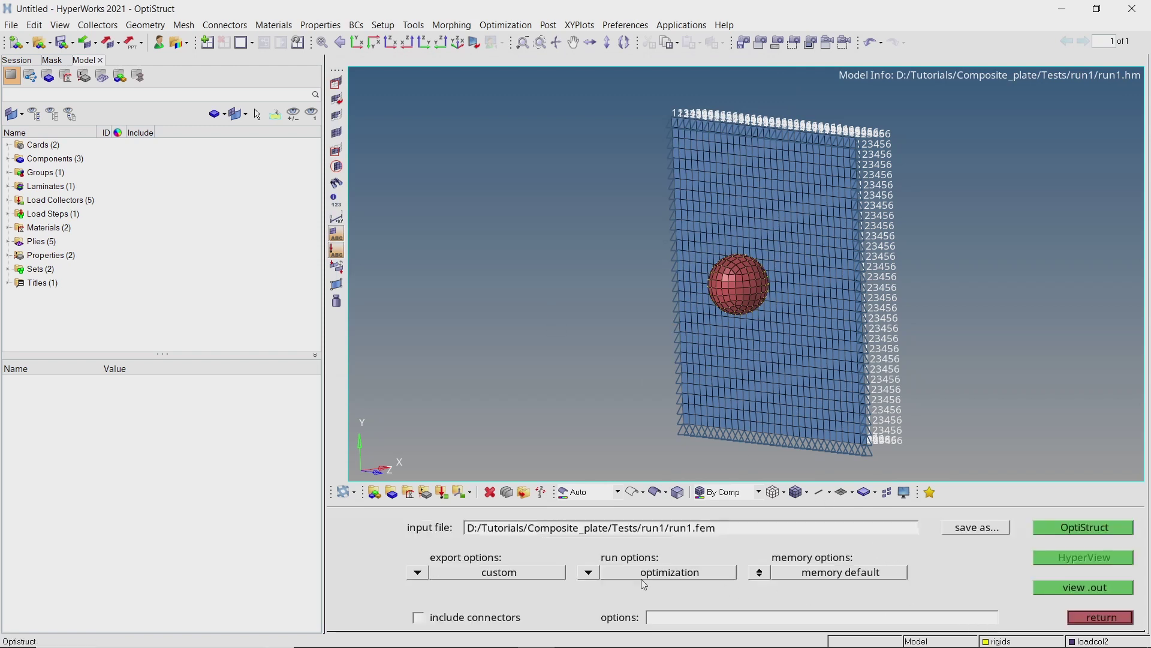
pyautogui.click(419, 574)
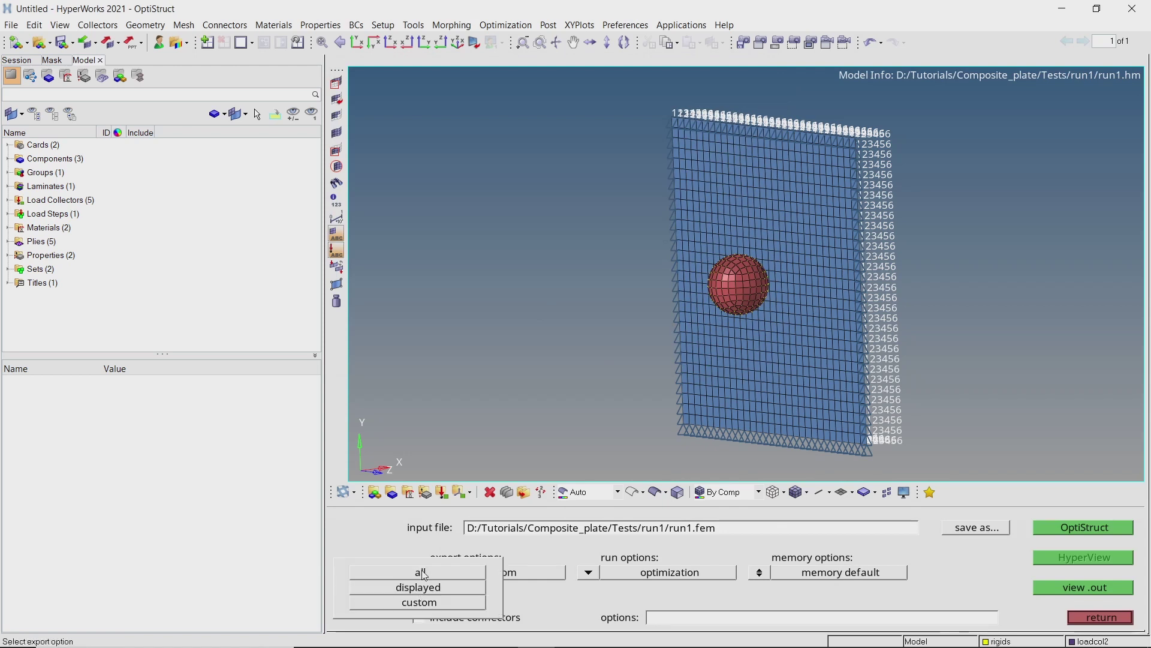
pyautogui.click(424, 573)
pyautogui.click(590, 573)
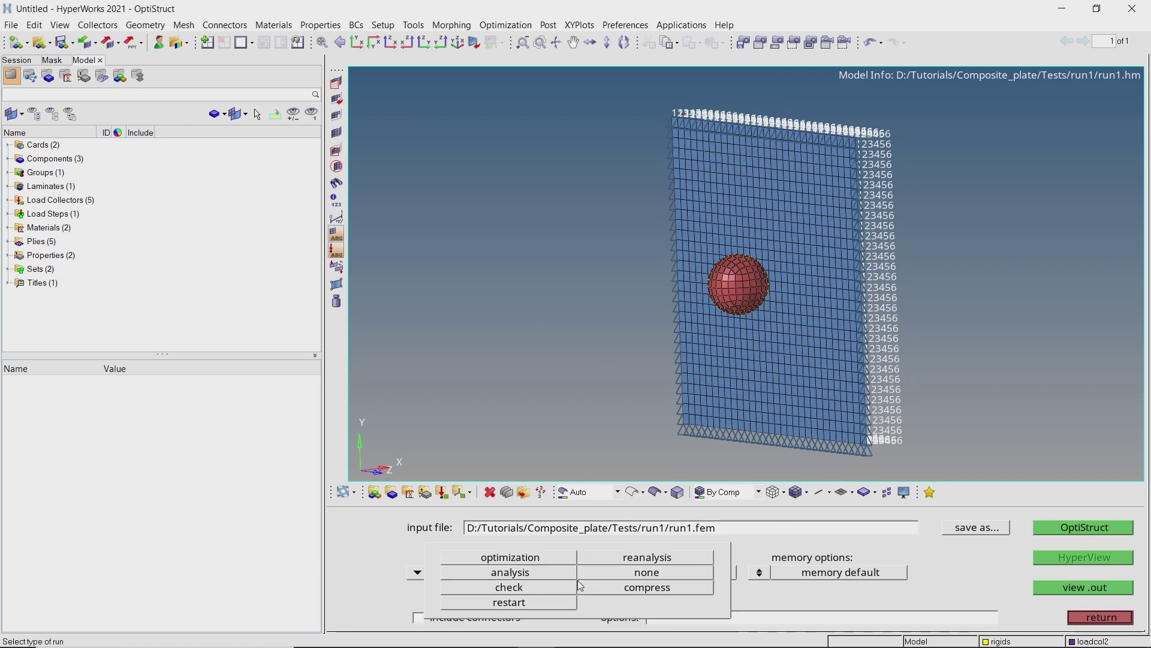
pyautogui.click(550, 577)
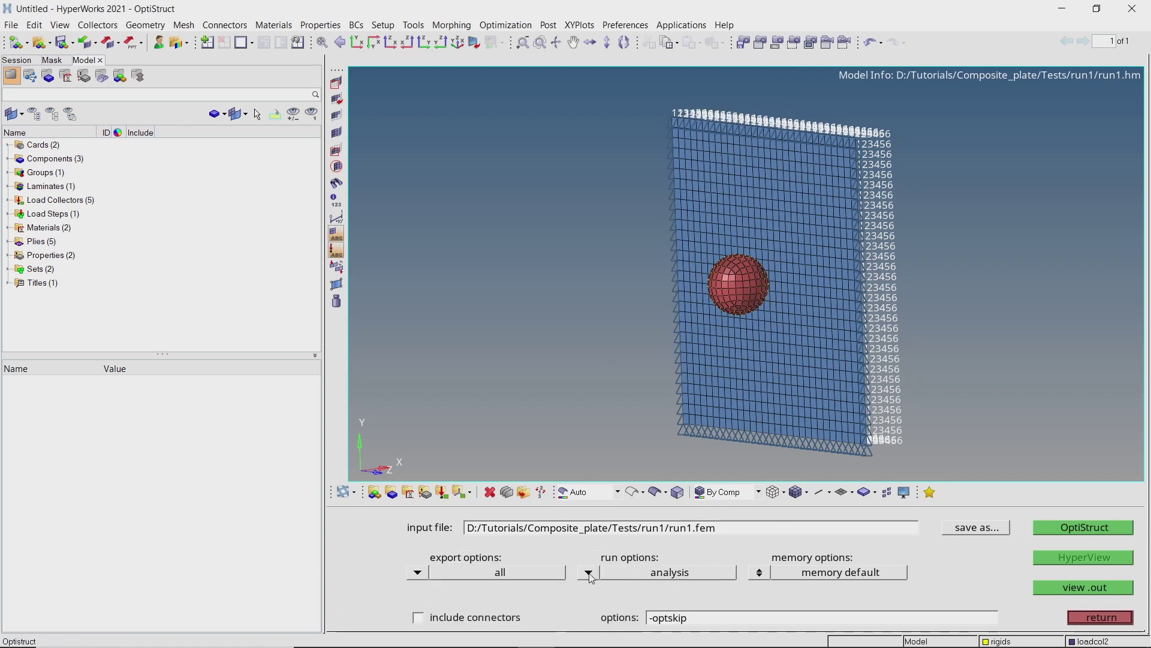
pyautogui.click(1061, 531)
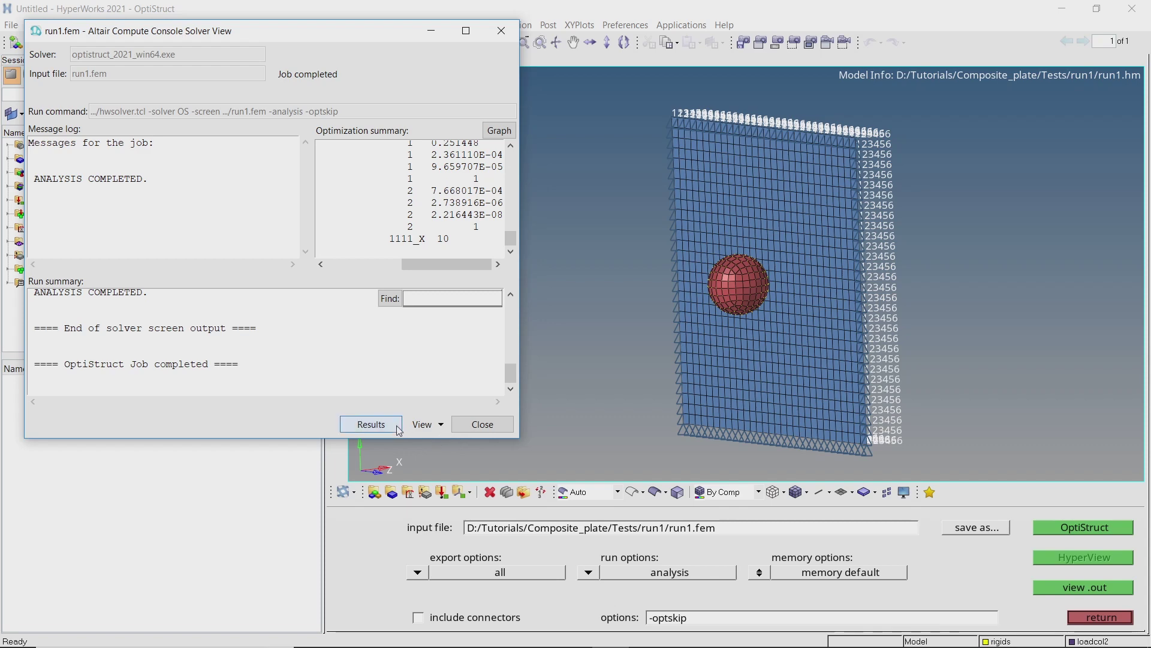
# - Load the run1 results into HyperView and hide the rigids component
pyautogui.click(396, 426)
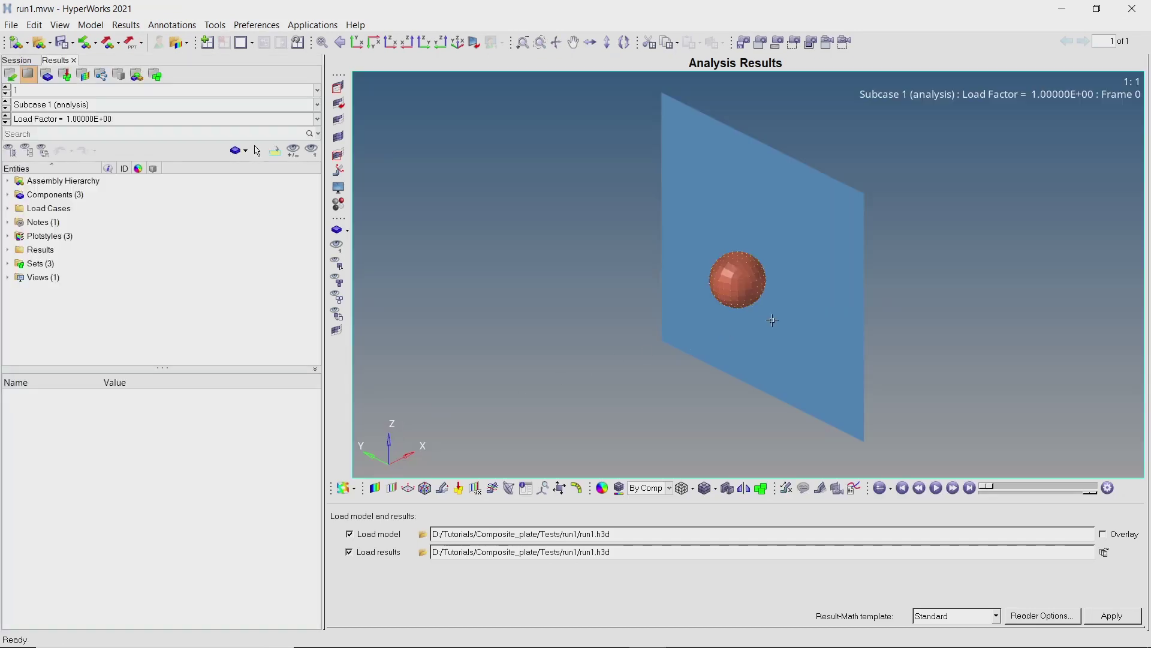
pyautogui.keyDown('ctrl'); pyautogui.moveTo(772, 321); pyautogui.dragTo(774, 277); pyautogui.keyUp('ctrl')
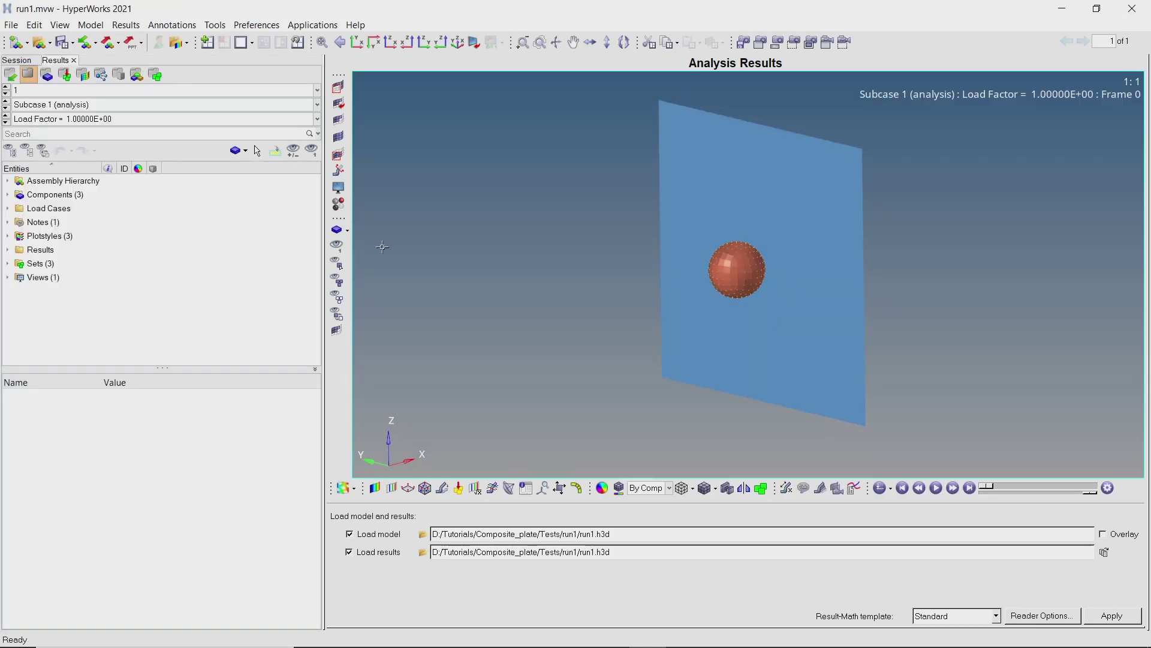
pyautogui.click(9, 195)
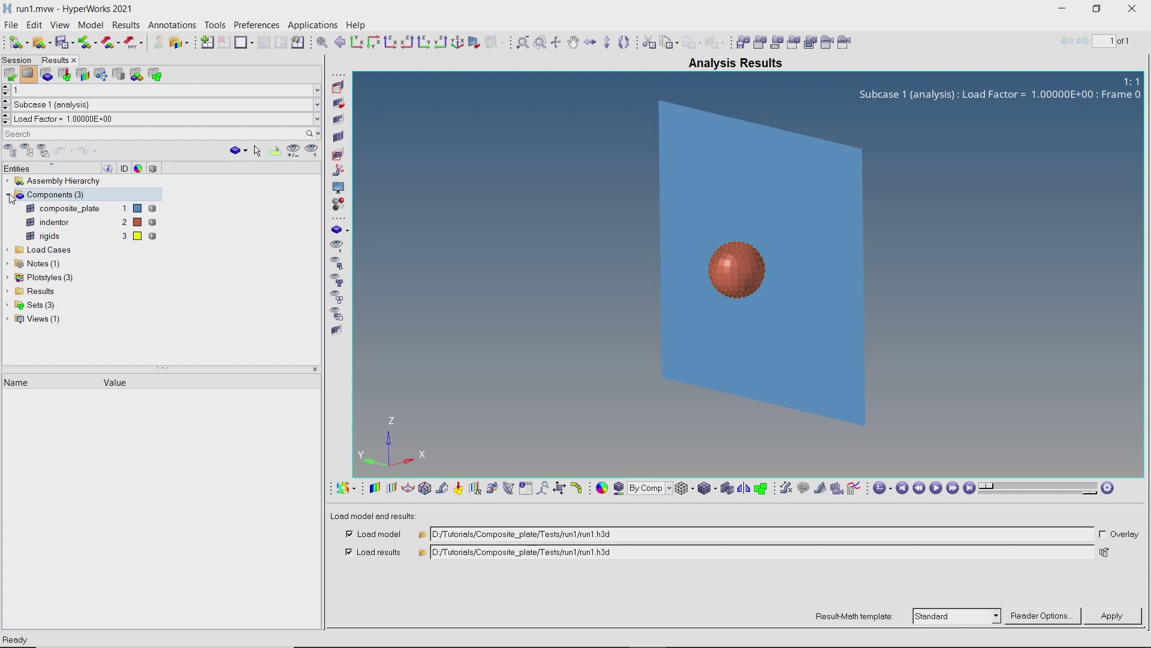
pyautogui.click(30, 235)
pyautogui.click(8, 195)
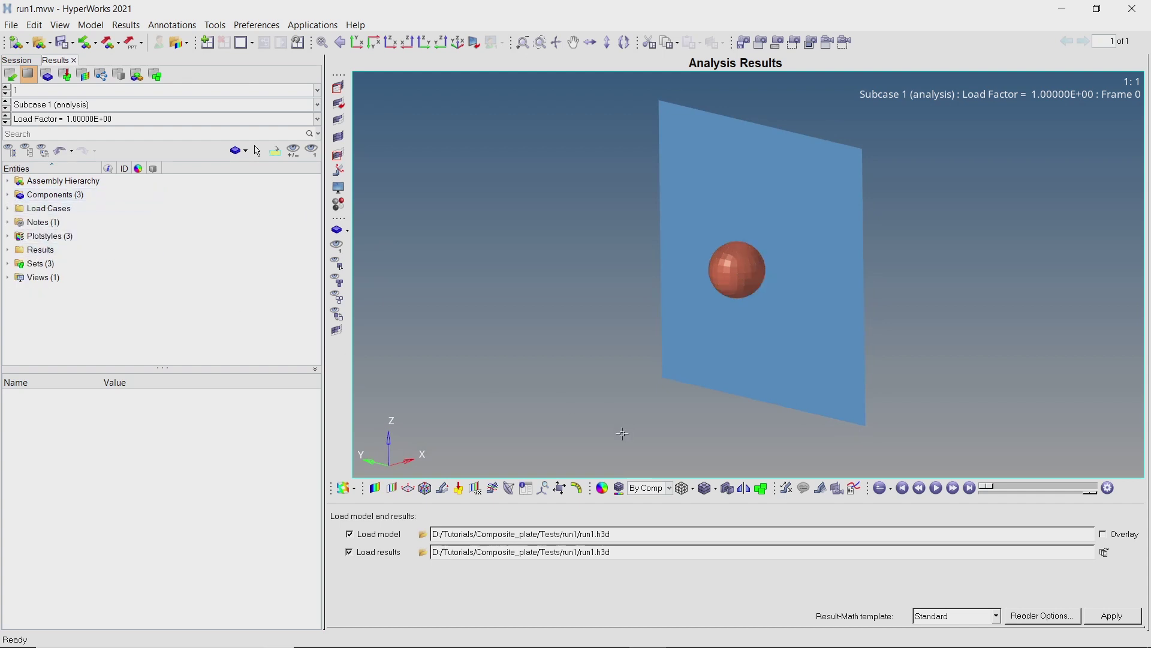
# - Plot the displacement magnitude contour with the legend in fixed numeric format (0.000 to 10.000)
pyautogui.click(374, 489)
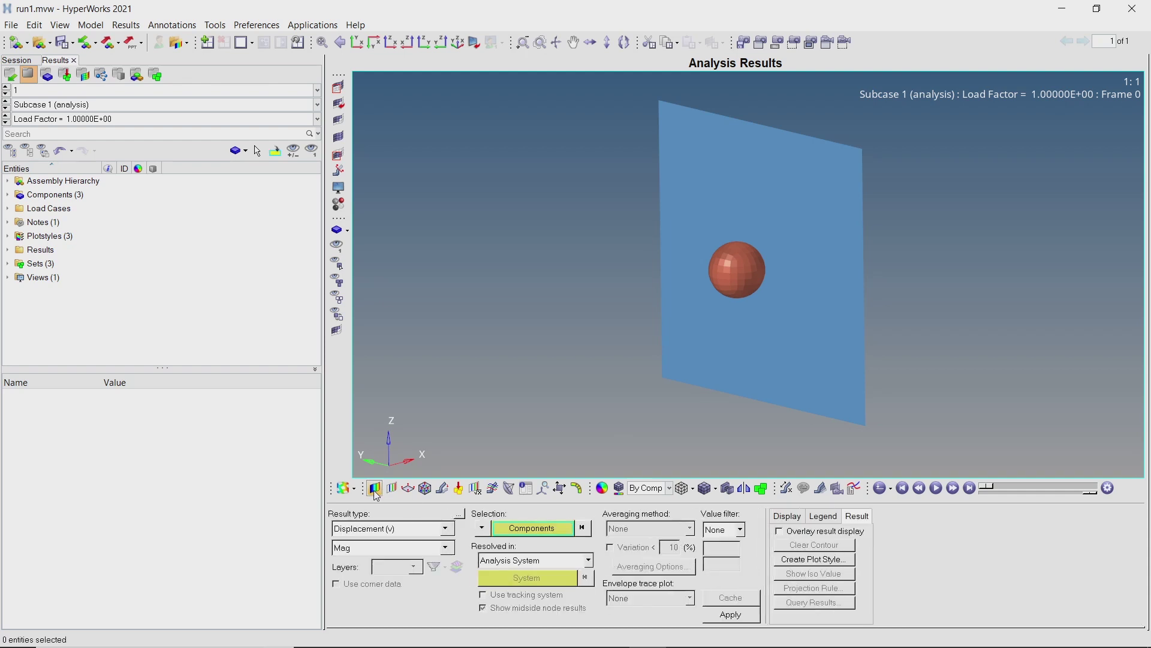
pyautogui.click(731, 616)
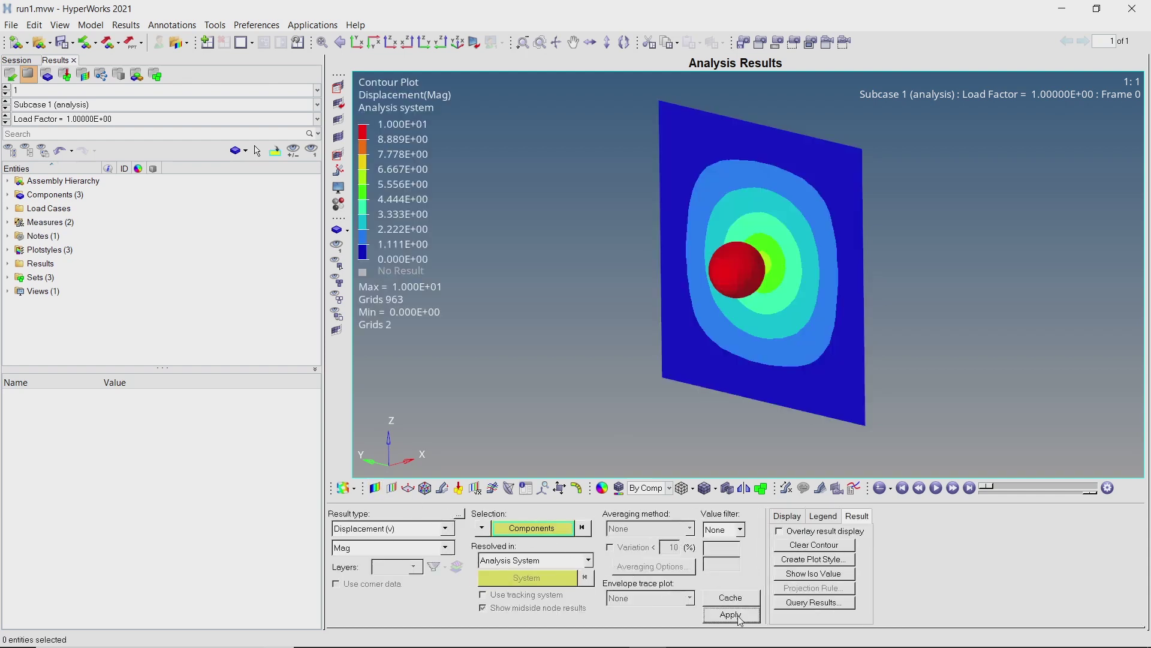
pyautogui.rightClick(411, 167)
pyautogui.moveTo(468, 204)
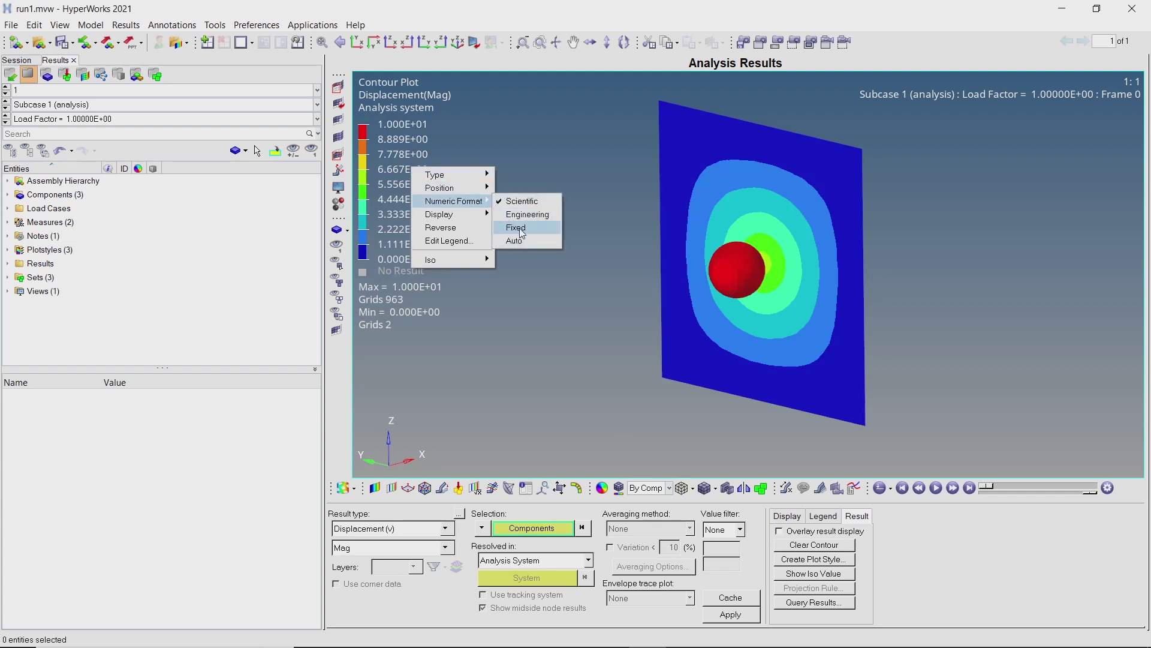
pyautogui.click(519, 228)
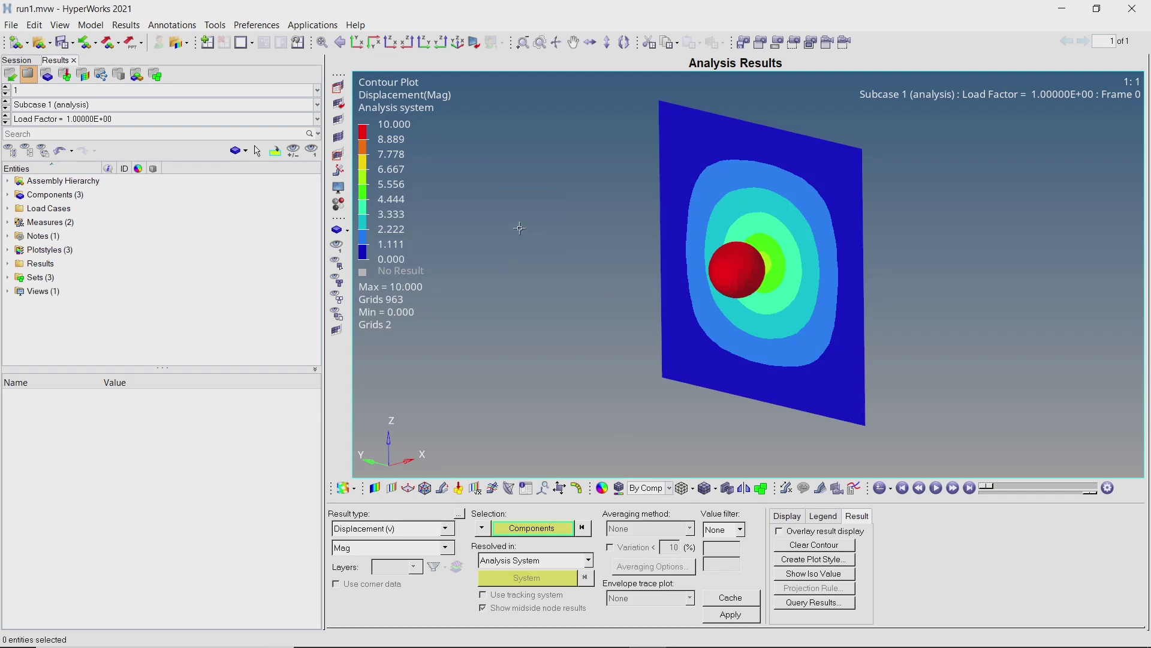
# - Play a slowed linear static displacement animation and rotate the plate to face the viewer
pyautogui.click(892, 490)
pyautogui.click(900, 505)
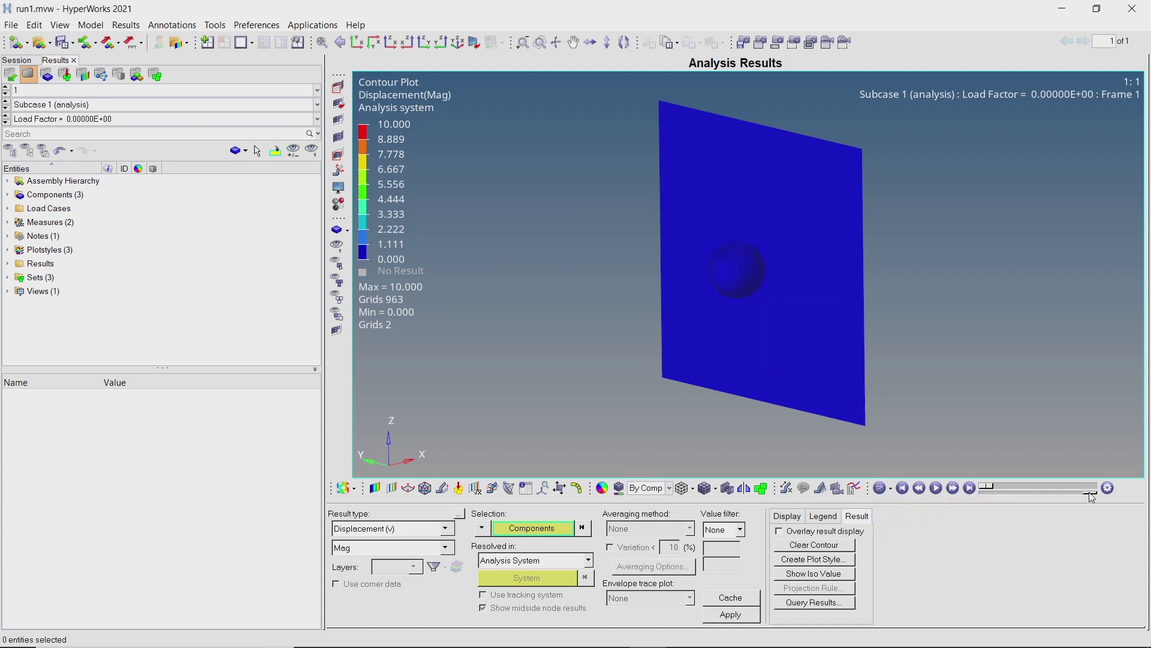
pyautogui.moveTo(1060, 497); pyautogui.dragTo(1003, 500)
pyautogui.click(937, 487)
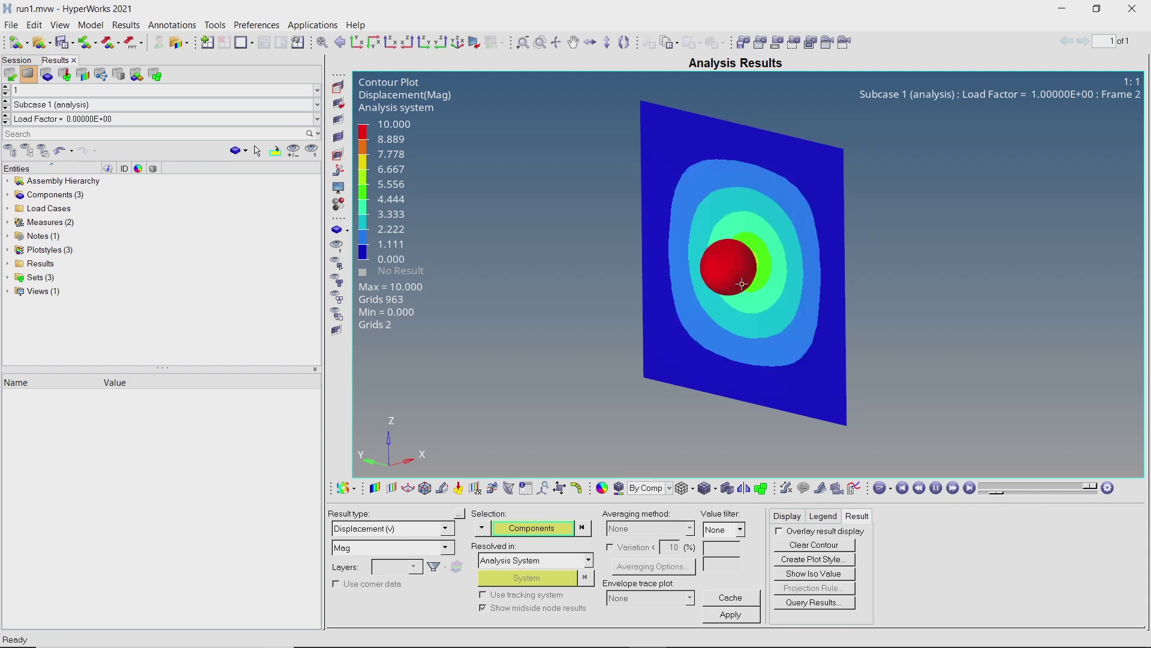
pyautogui.keyDown('ctrl'); pyautogui.moveTo(738, 336); pyautogui.dragTo(643, 313); pyautogui.keyUp('ctrl')
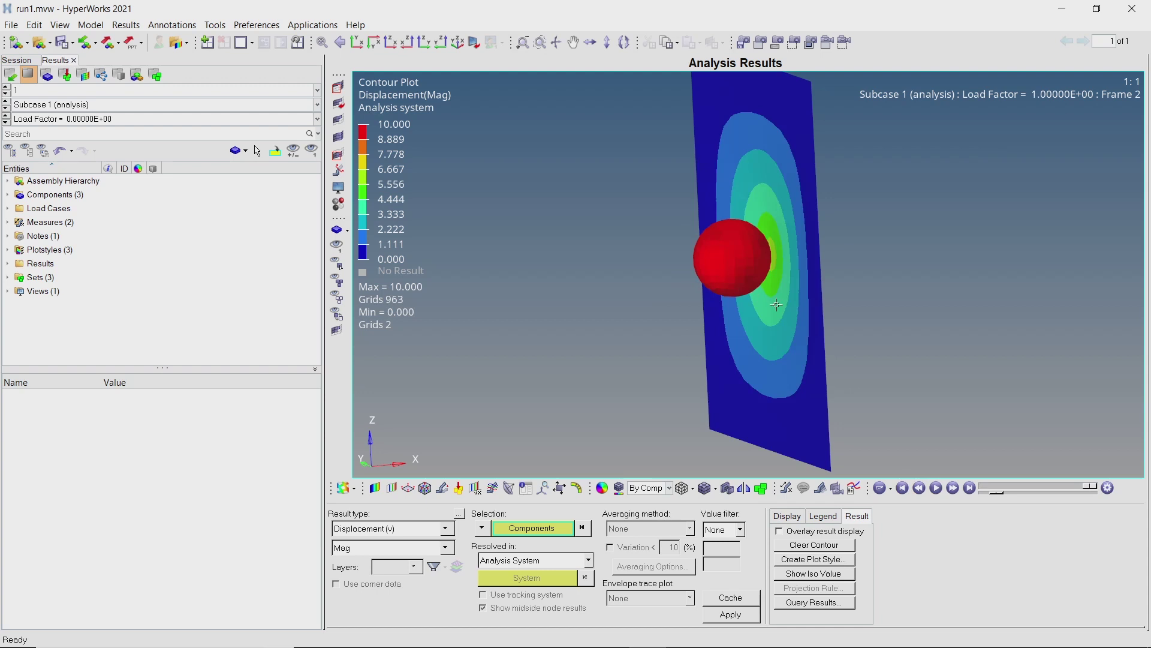
pyautogui.moveTo(776, 305)
pyautogui.keyDown('ctrl'); pyautogui.mouseDown()
pyautogui.moveTo(850, 296)
pyautogui.moveTo(632, 311)
pyautogui.mouseUp(); pyautogui.keyUp('ctrl')
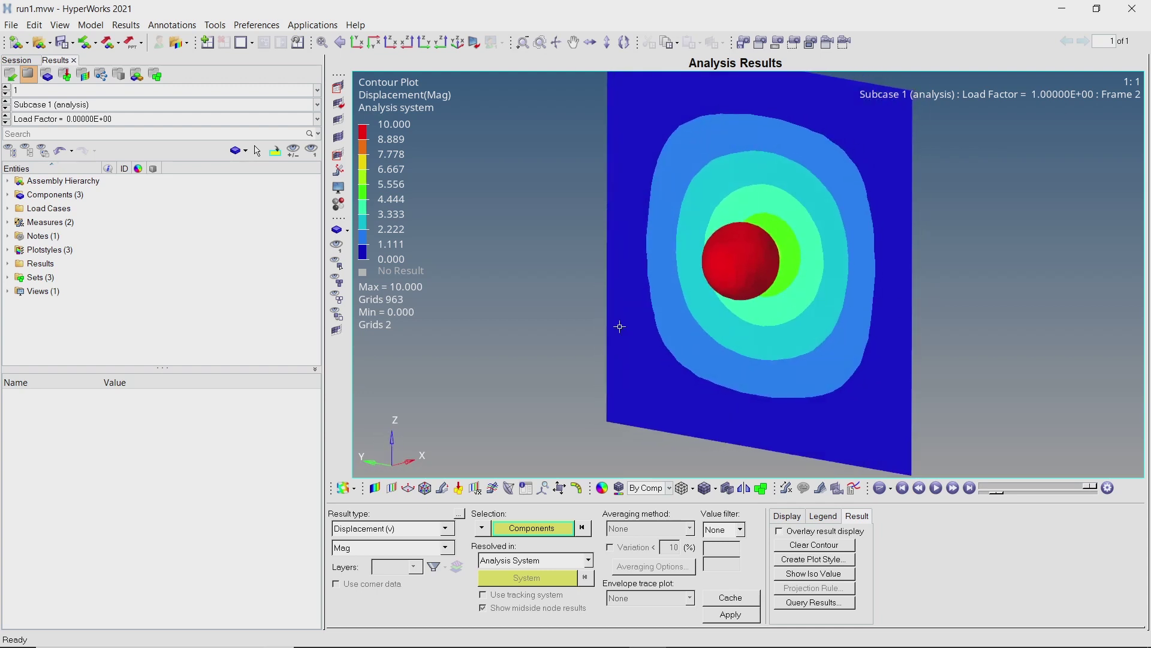
# - Contour Composite Stresses Von Mises for ply1 with Simple averaging
pyautogui.click(449, 530)
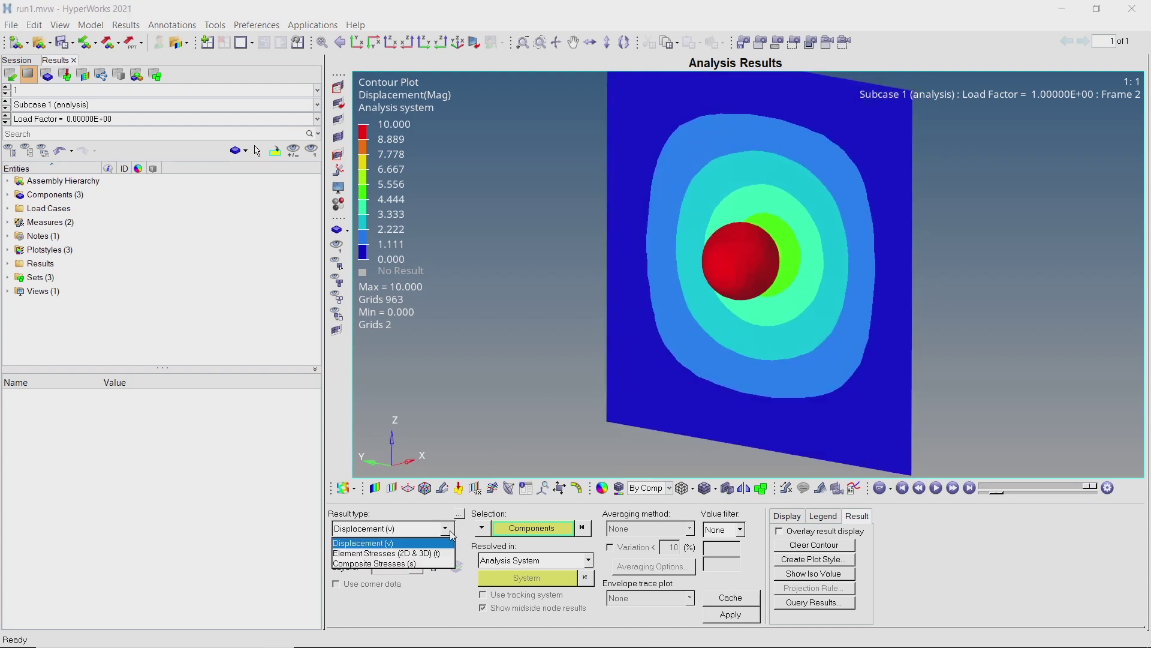
pyautogui.click(423, 567)
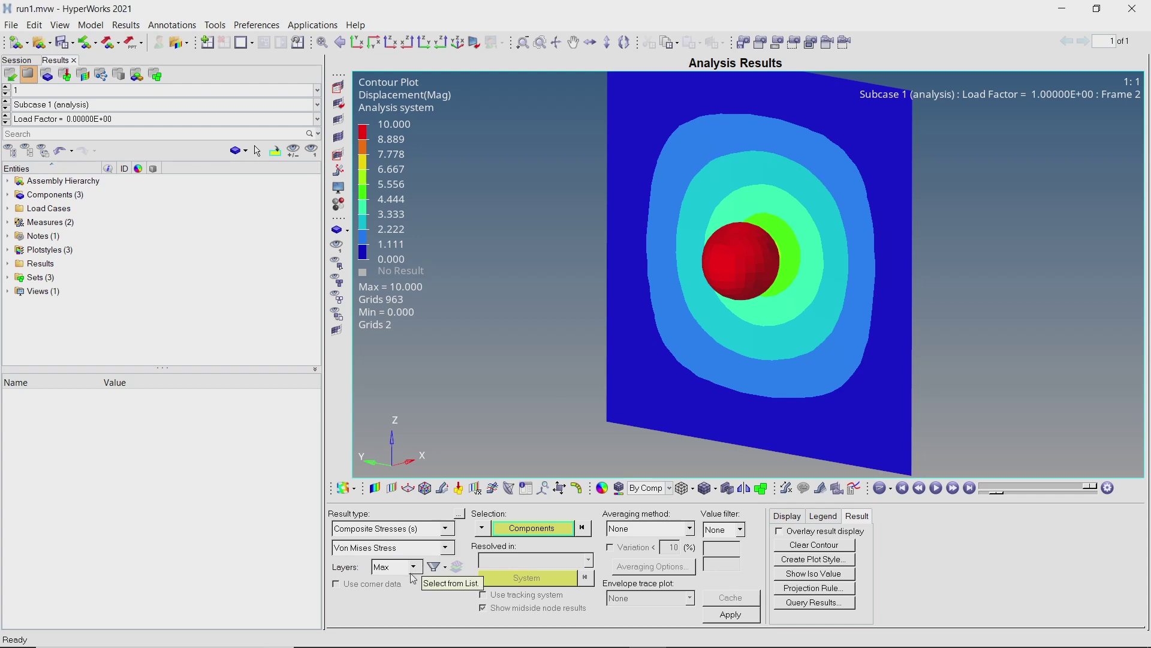
pyautogui.click(413, 569)
pyautogui.scroll(-2, 412, 601)
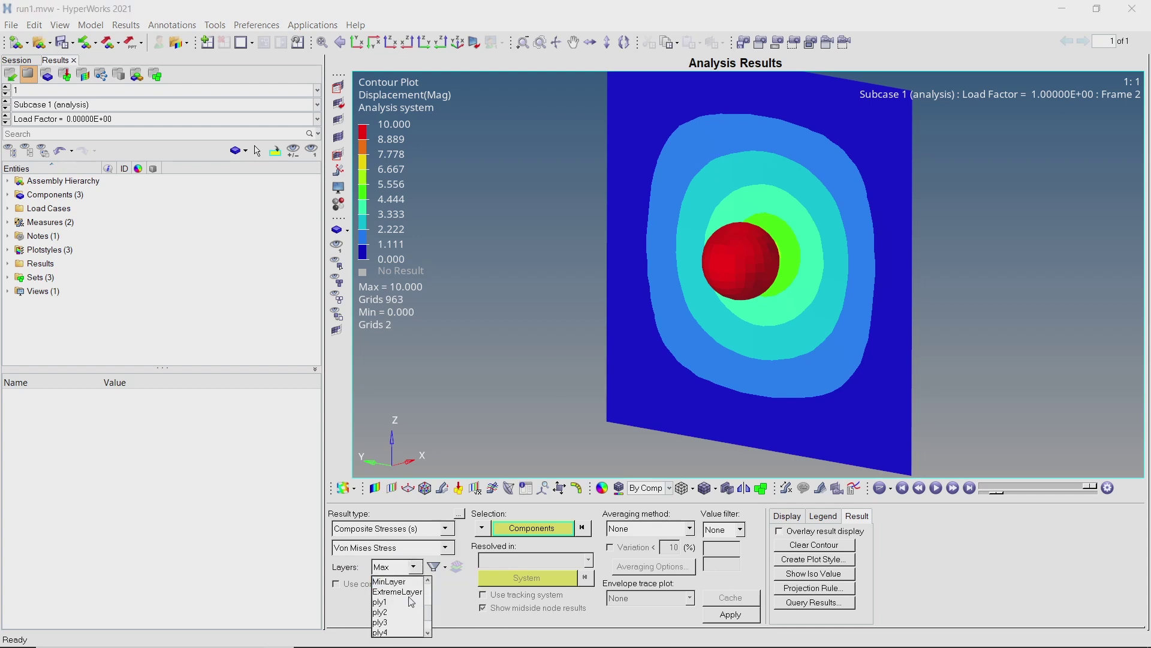
pyautogui.click(397, 603)
pyautogui.click(640, 530)
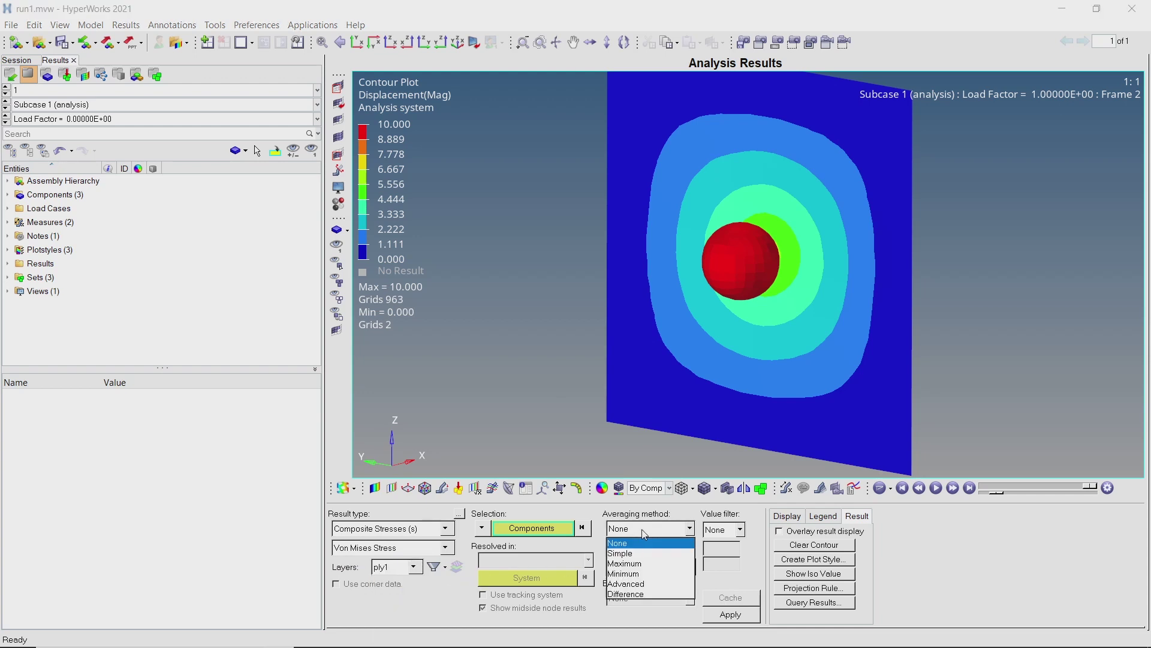
pyautogui.click(632, 555)
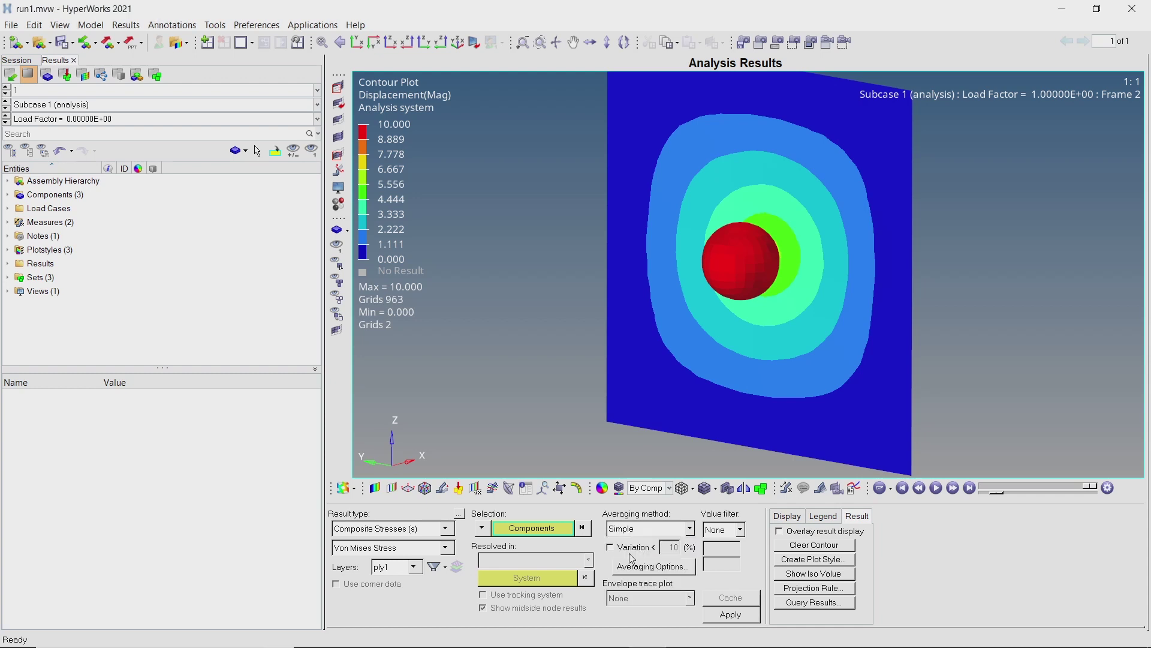
pyautogui.click(726, 616)
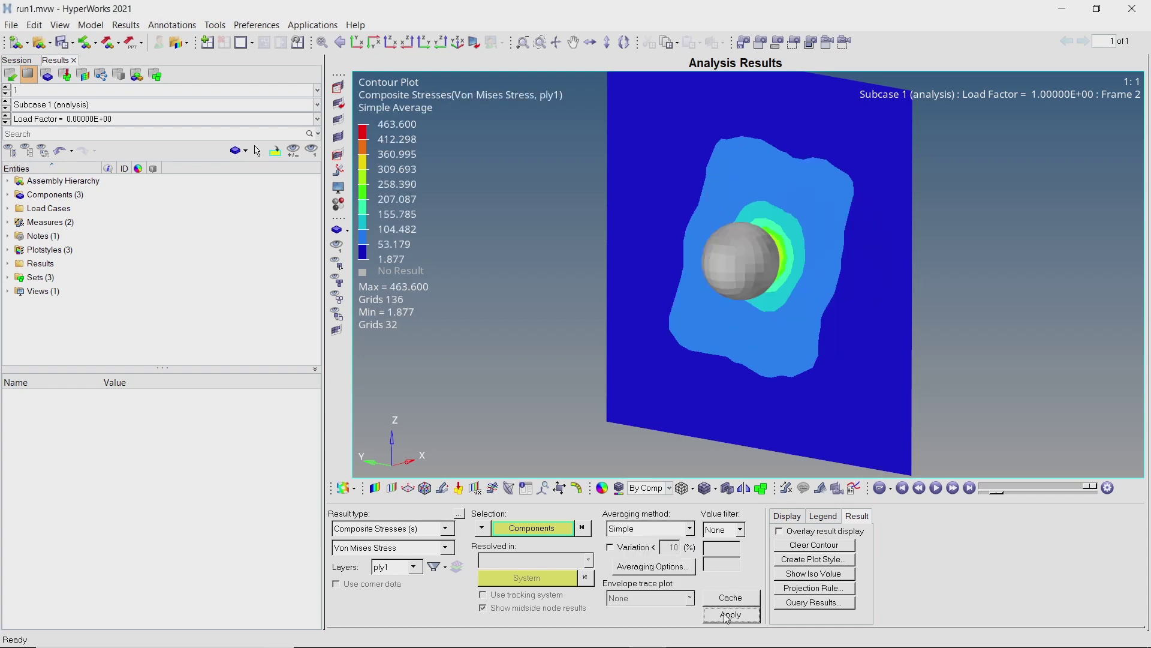
# - Step the Von Mises contour through ply2, ply3, ply4 and ply5, ending at 2.304–173.222
pyautogui.click(413, 567)
pyautogui.click(381, 613)
pyautogui.click(742, 620)
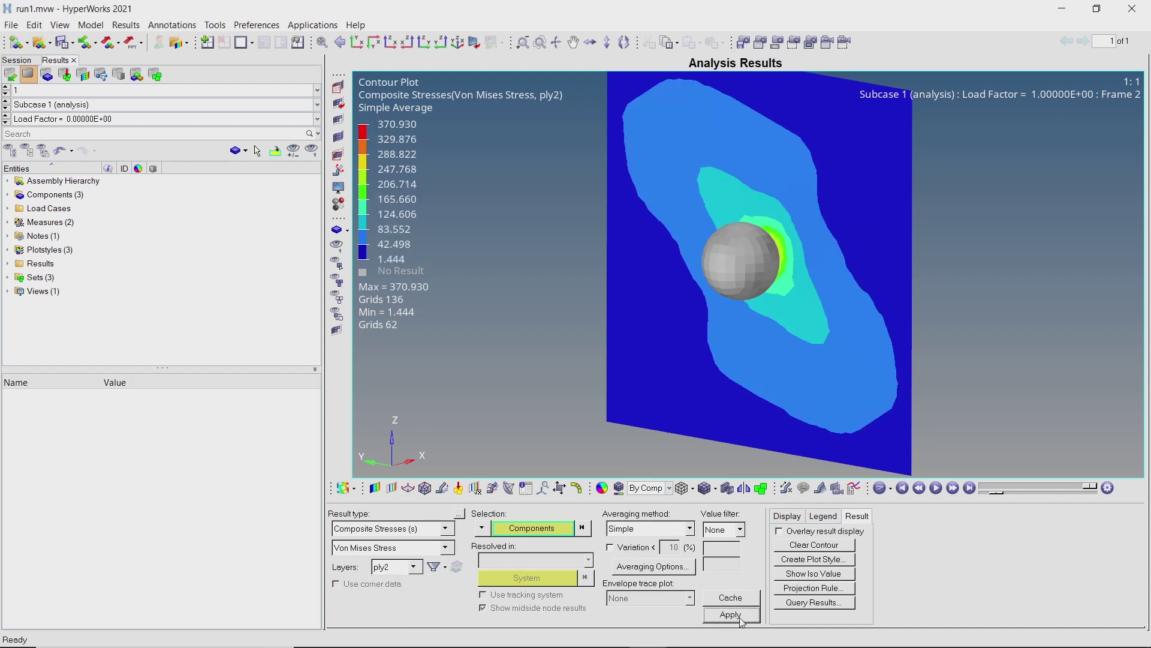
pyautogui.click(414, 568)
pyautogui.click(387, 612)
pyautogui.click(728, 615)
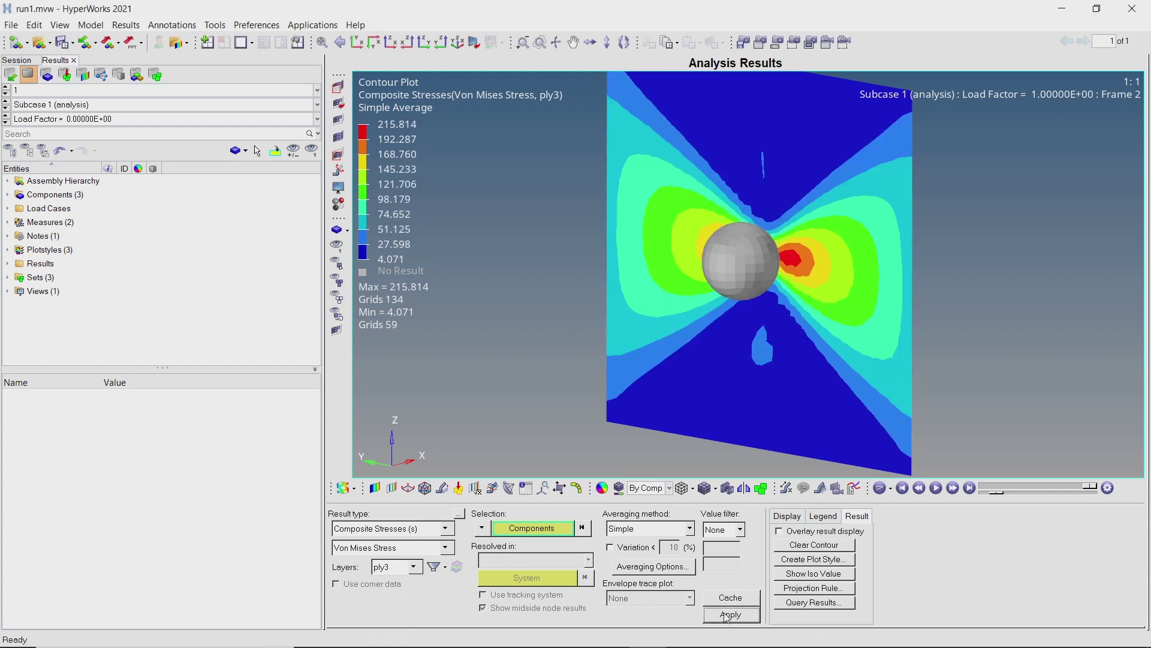
pyautogui.click(413, 567)
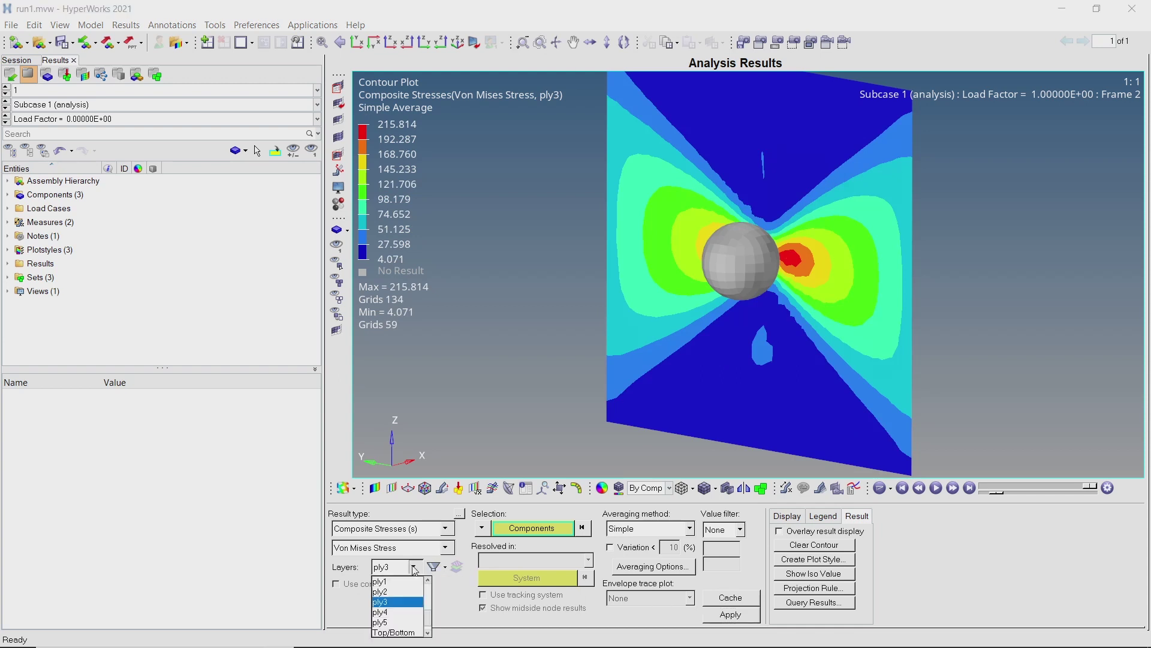
pyautogui.click(396, 611)
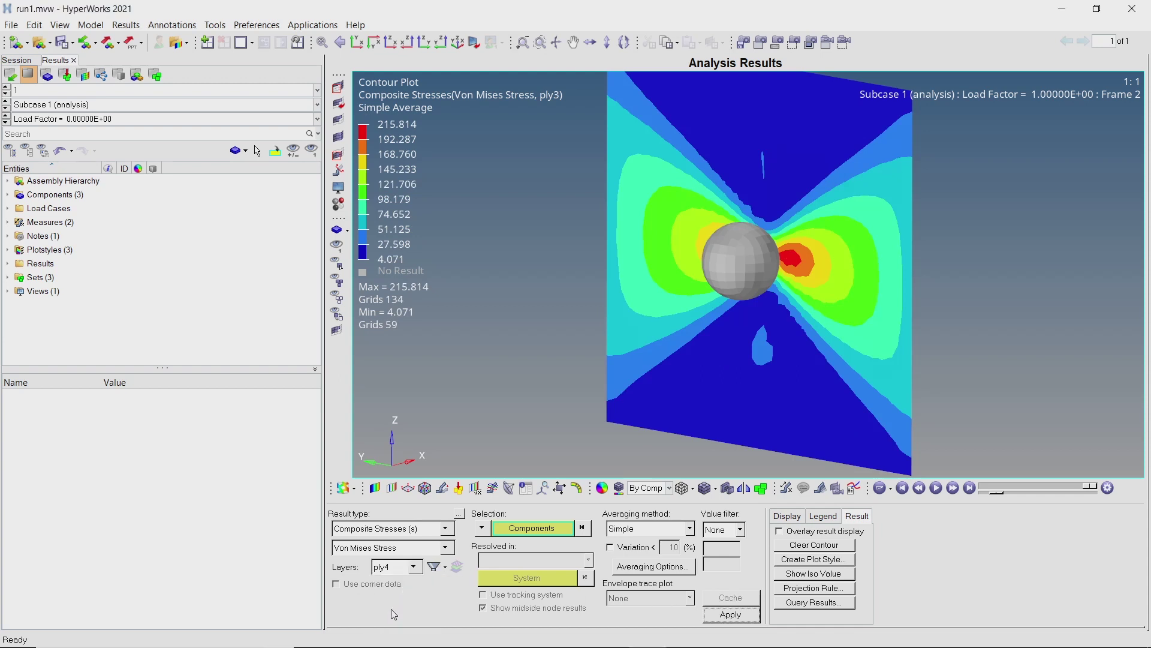
pyautogui.click(718, 616)
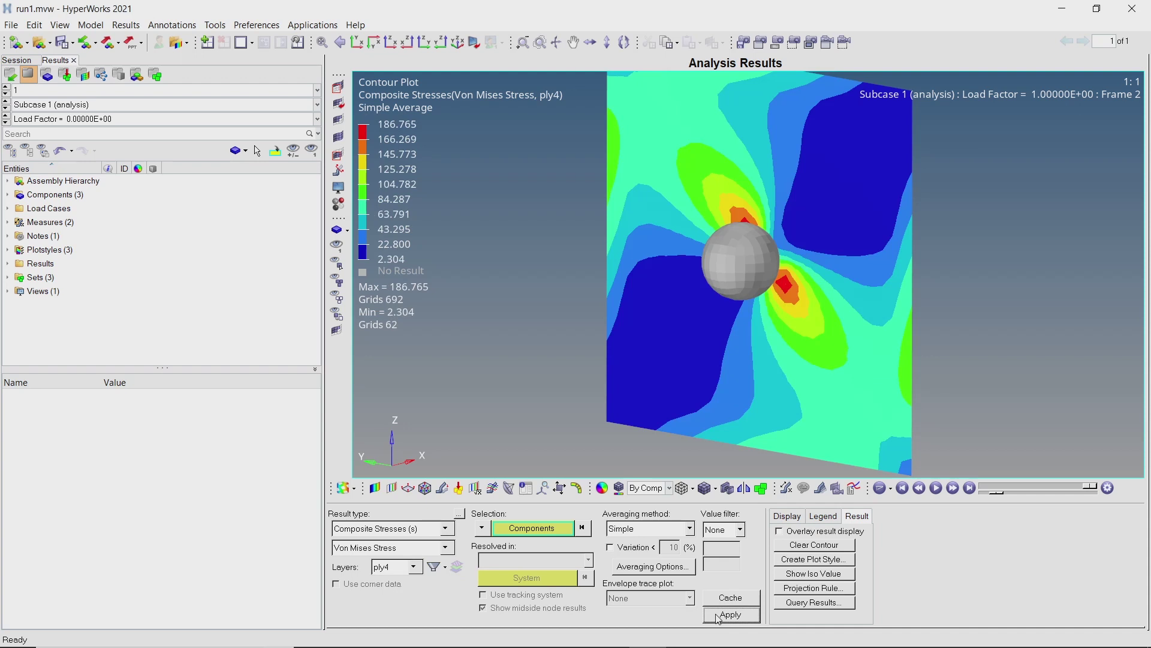
pyautogui.click(418, 564)
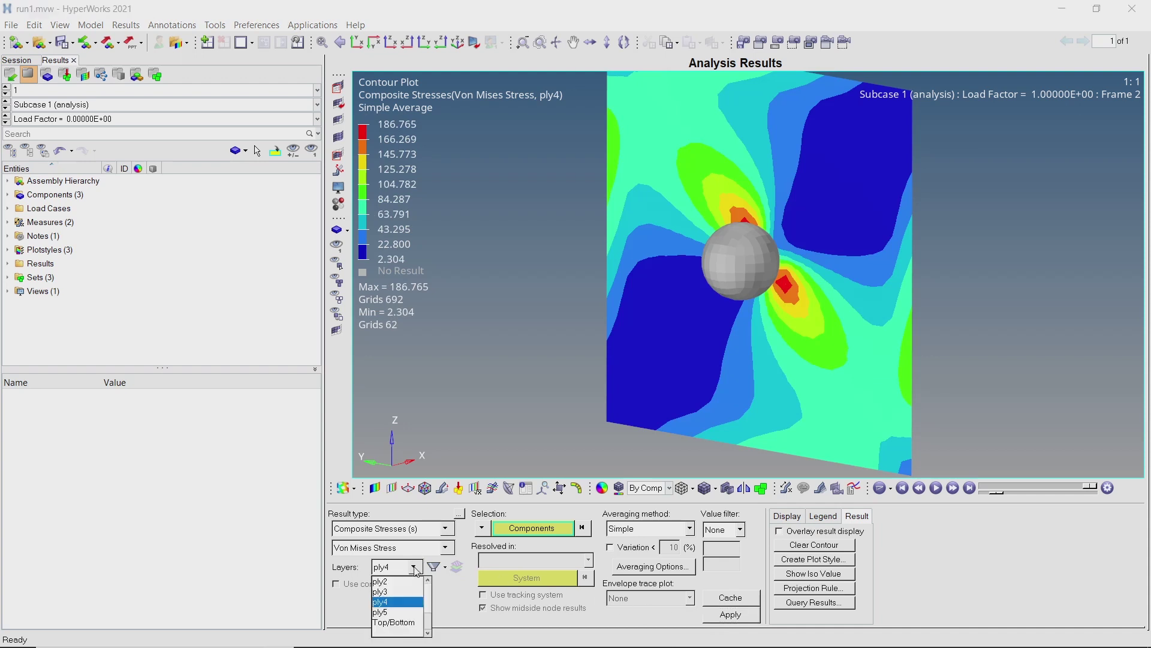
pyautogui.click(397, 616)
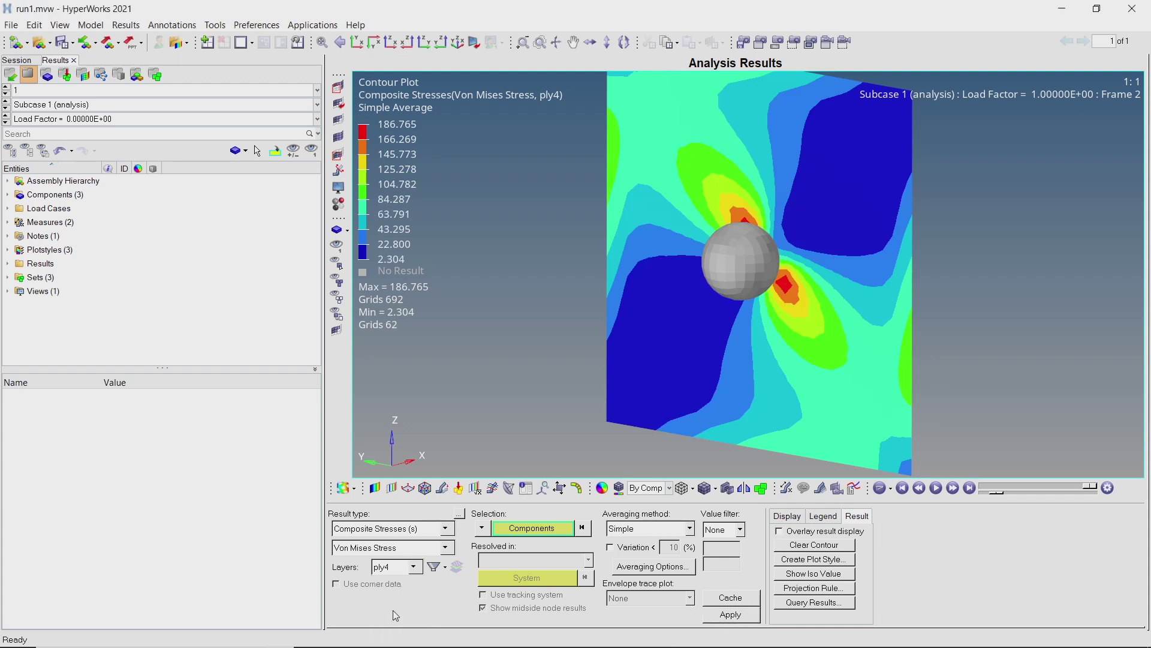
pyautogui.click(713, 616)
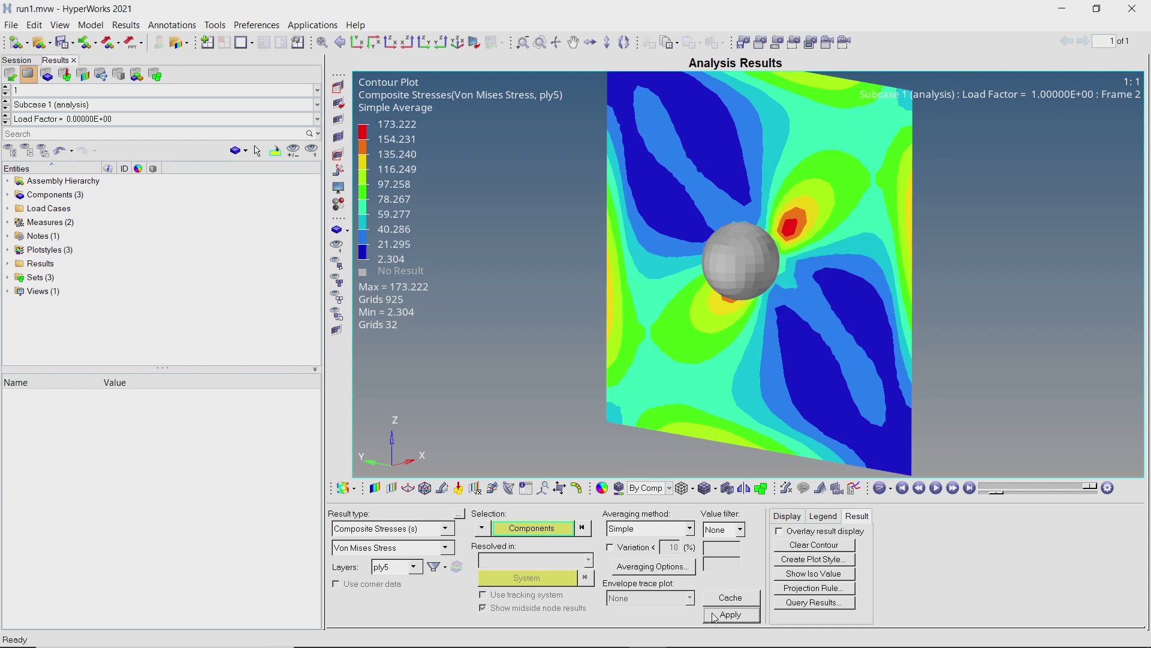